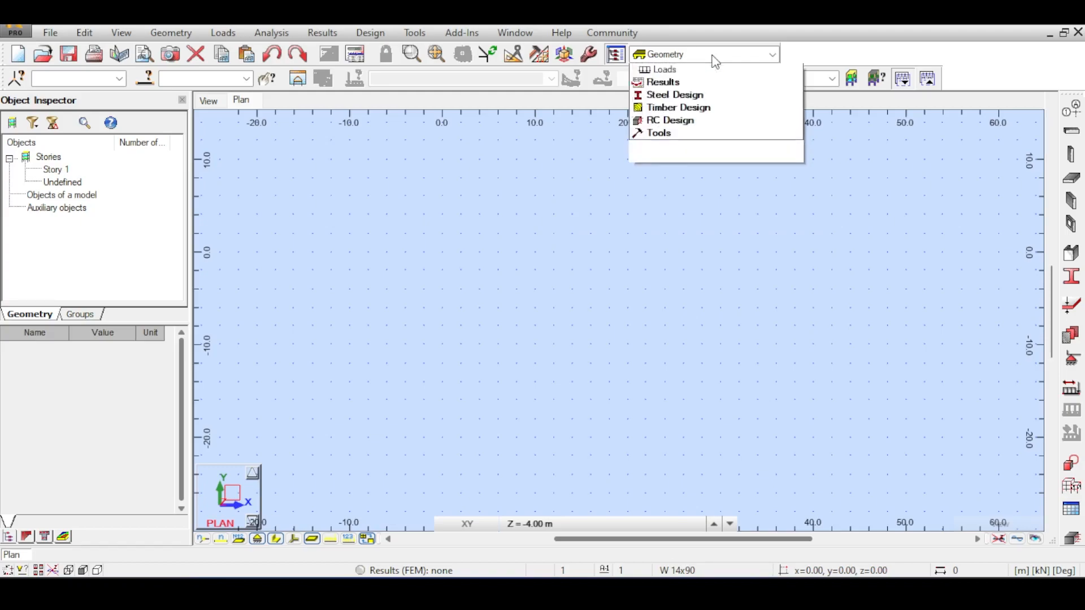
Switch to the Steel/Aluminum Design layout and examine the design parameters of the Beam member type
{"action": "left_click", "coordinate": [680, 134]}
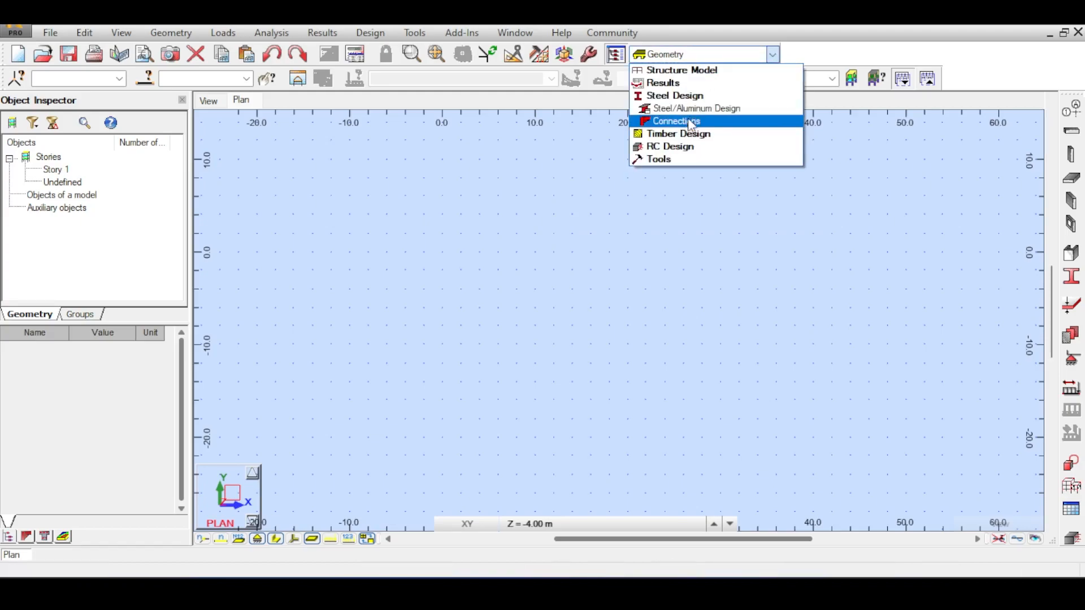
{"action": "left_click", "coordinate": [698, 107]}
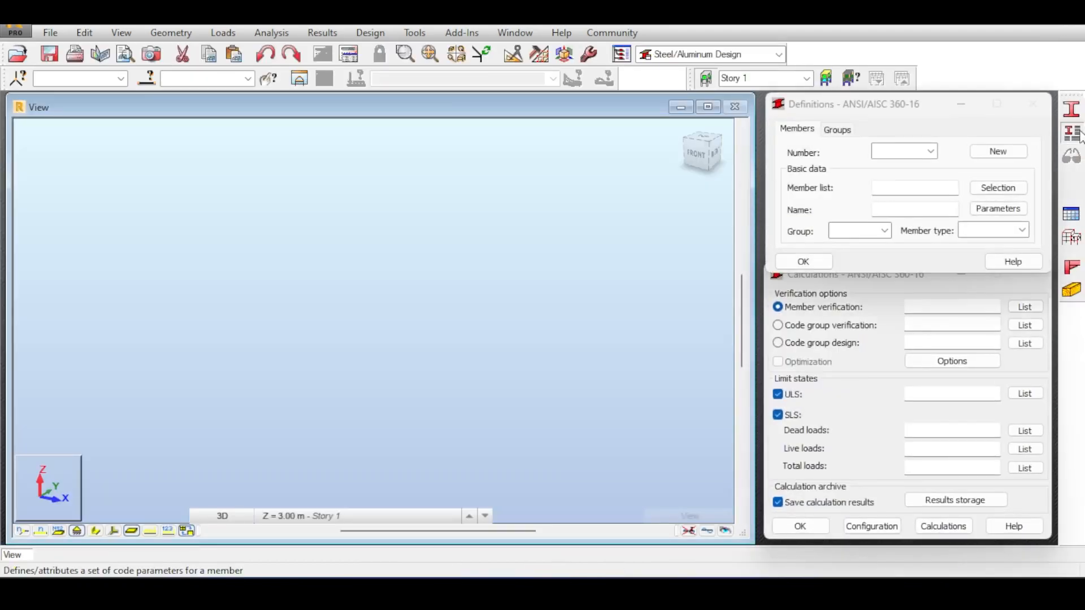
{"action": "left_click_drag", "start_coordinate": [927, 113], "coordinate": [575, 176]}
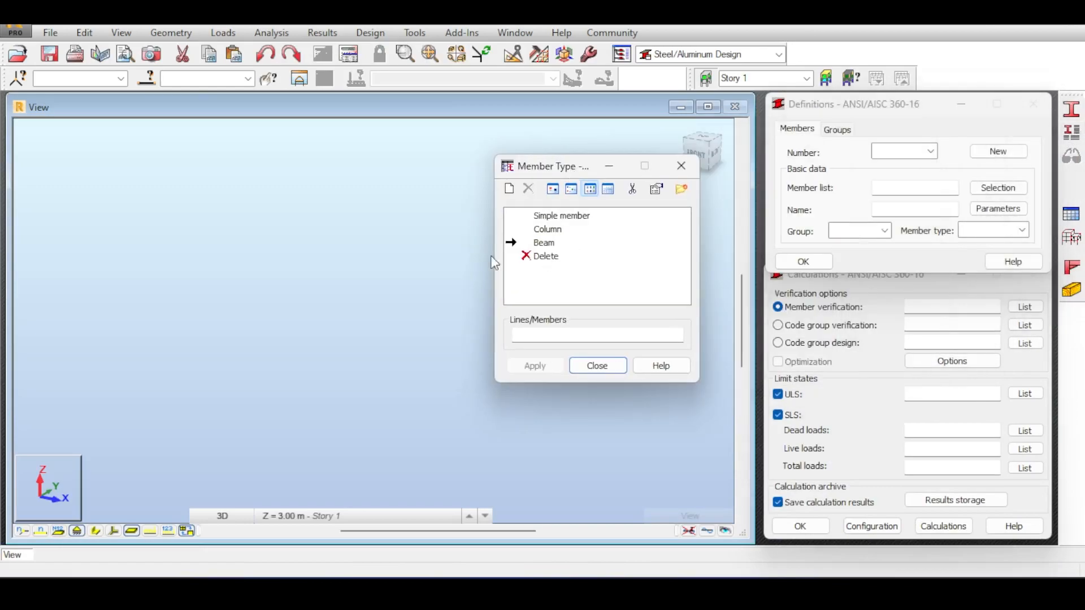
{"action": "double_click", "coordinate": [544, 243]}
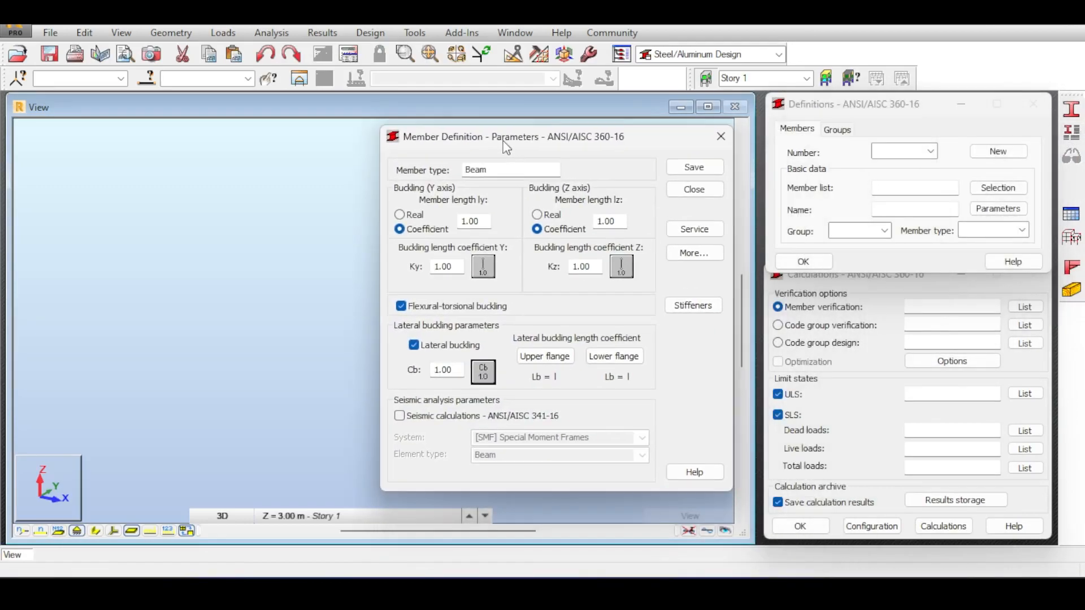
{"action": "left_click", "coordinate": [721, 138]}
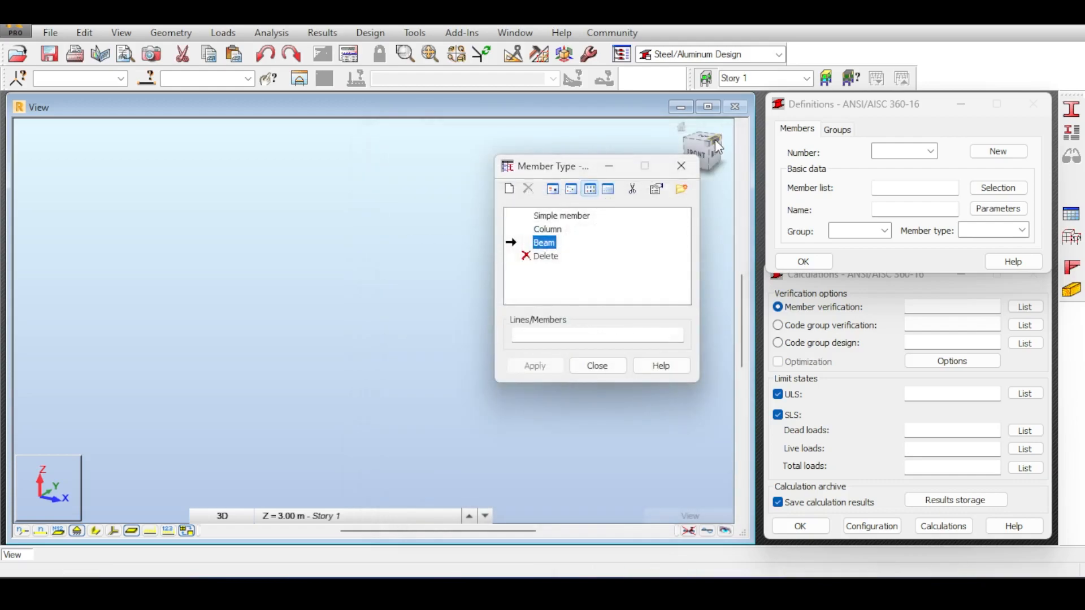
{"action": "left_click", "coordinate": [682, 167]}
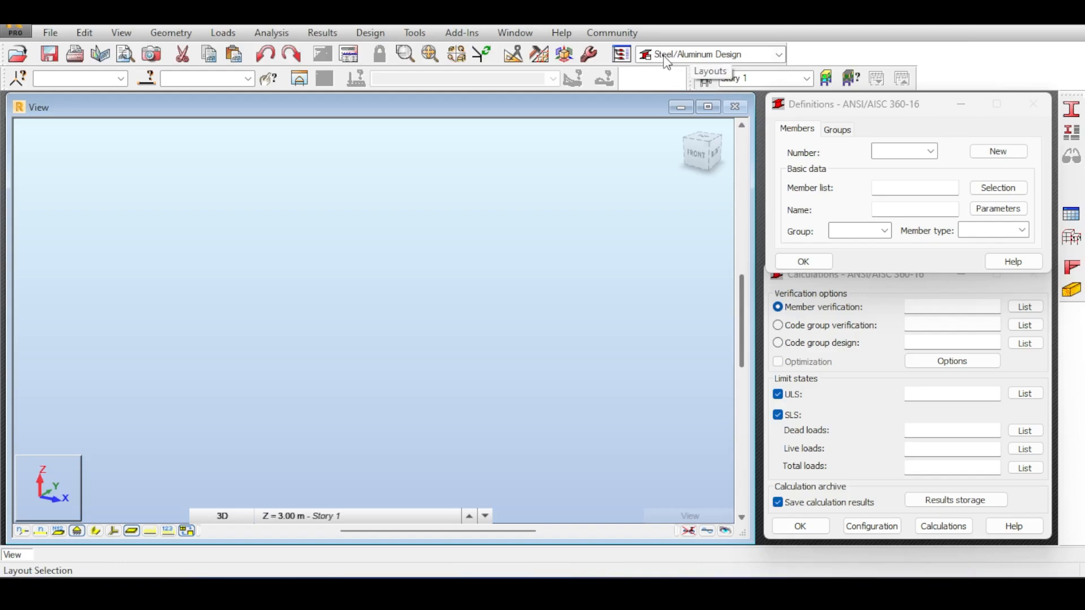
View the steel member type list again and return to the Geometry layout
{"action": "left_click", "coordinate": [1072, 133]}
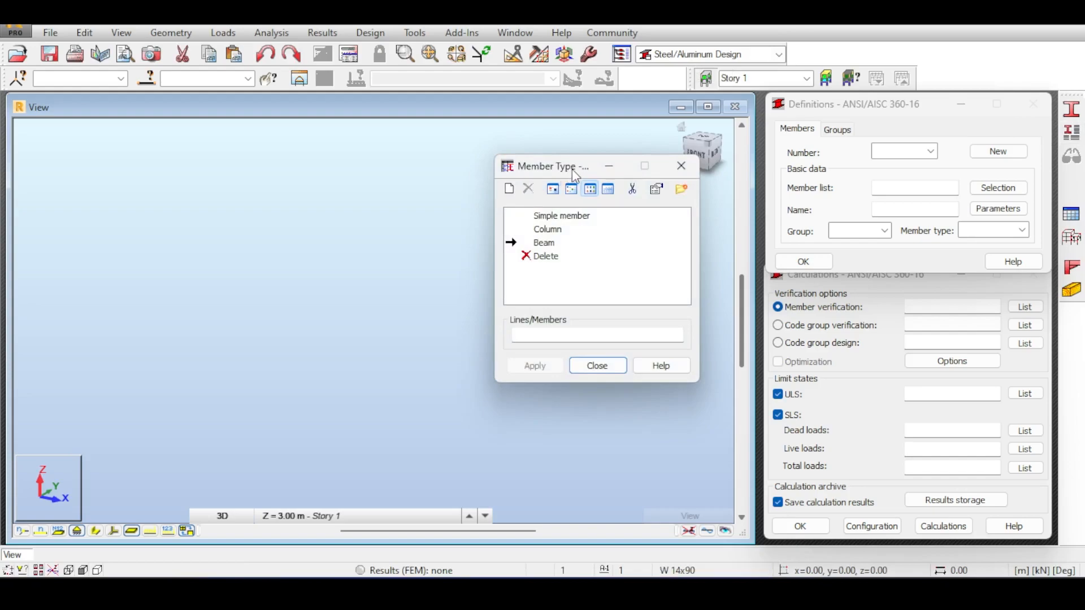
{"action": "left_click_drag", "start_coordinate": [573, 168], "coordinate": [538, 132]}
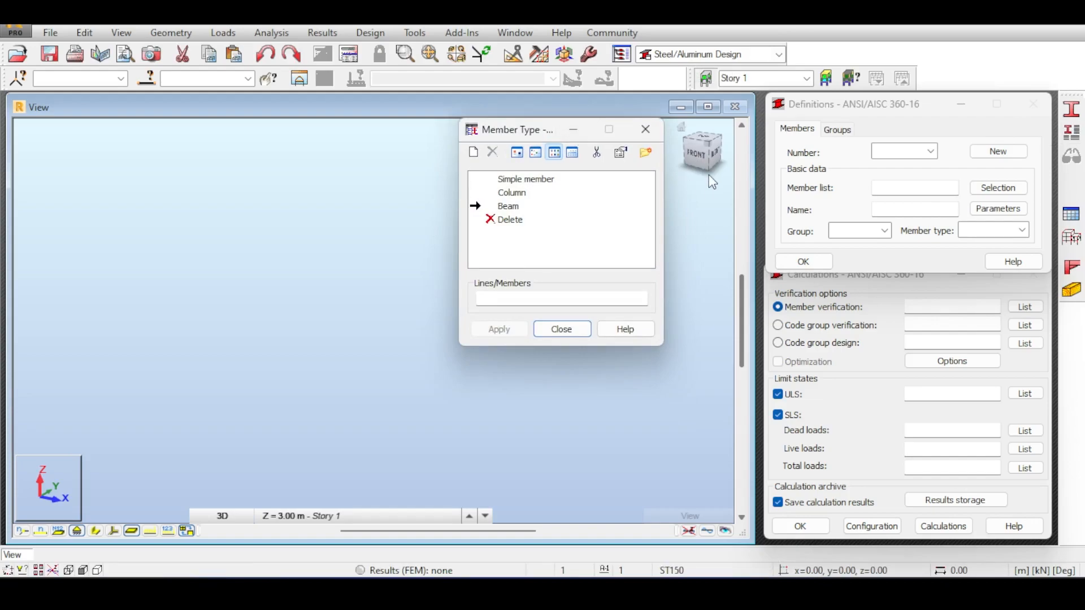
{"action": "left_click", "coordinate": [713, 55]}
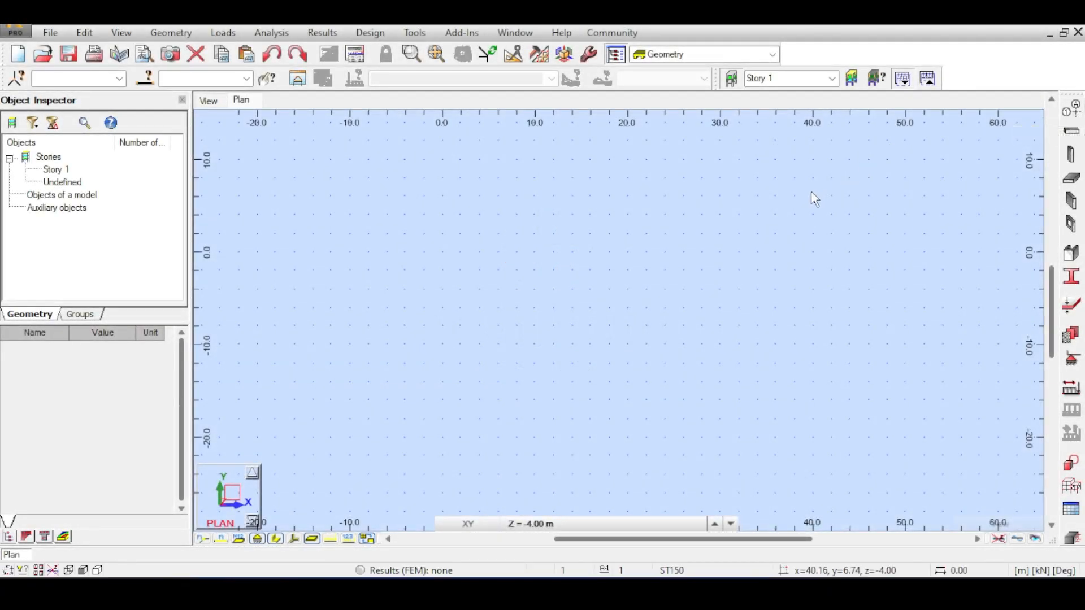
Start a Cartesian structural axis grid and add X axes at 0 and 8 m
{"action": "scroll", "coordinate": [814, 199], "scroll_direction": "down", "scroll_amount": 3}
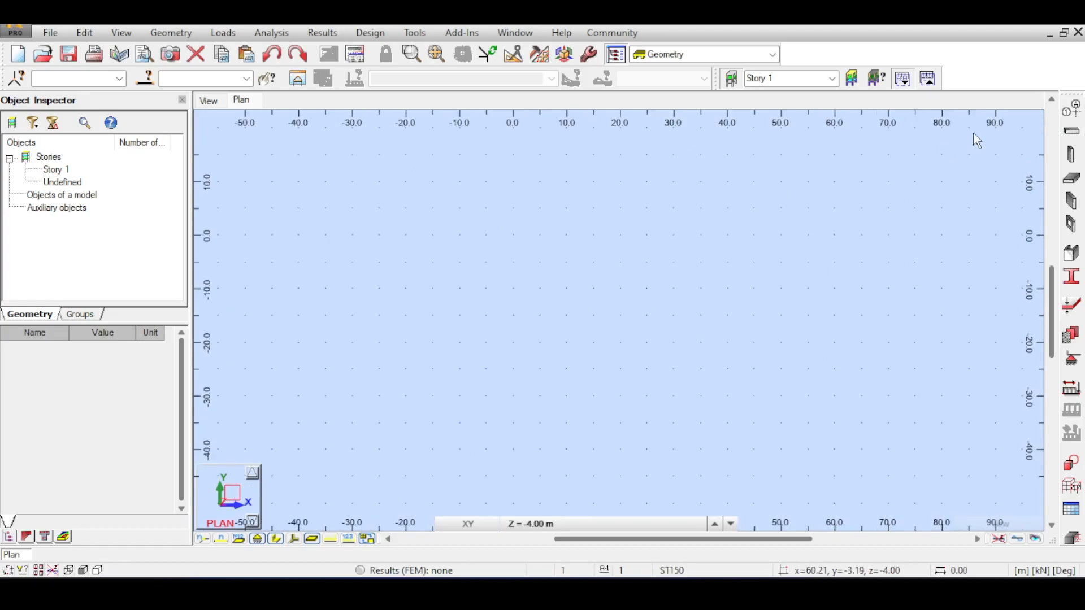
{"action": "left_click", "coordinate": [1071, 109]}
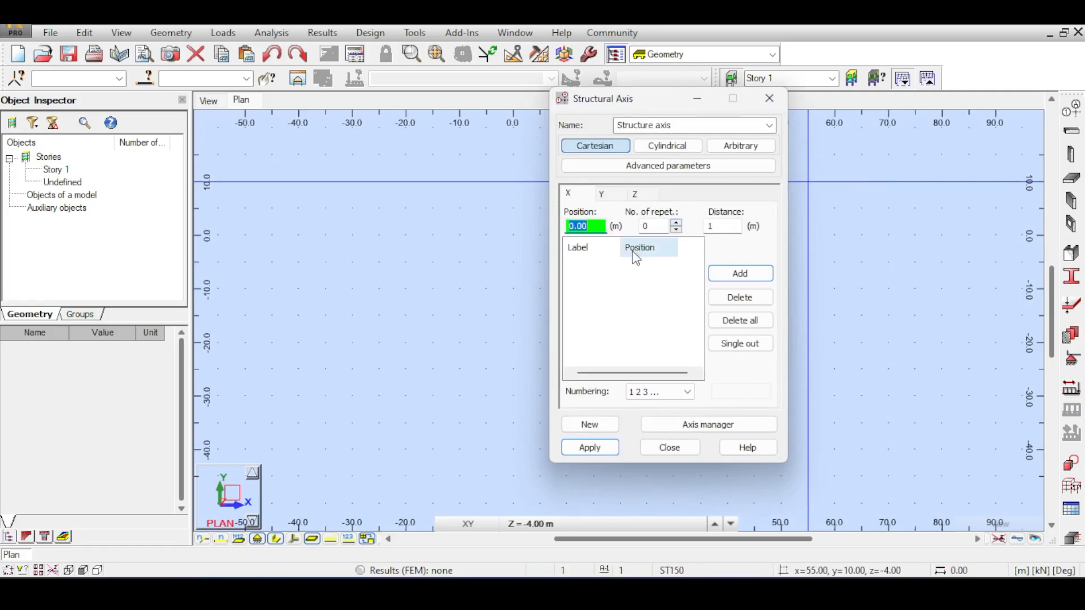
{"action": "key", "text": "Return"}
{"action": "type", "text": "8"}
{"action": "key", "text": "Return"}
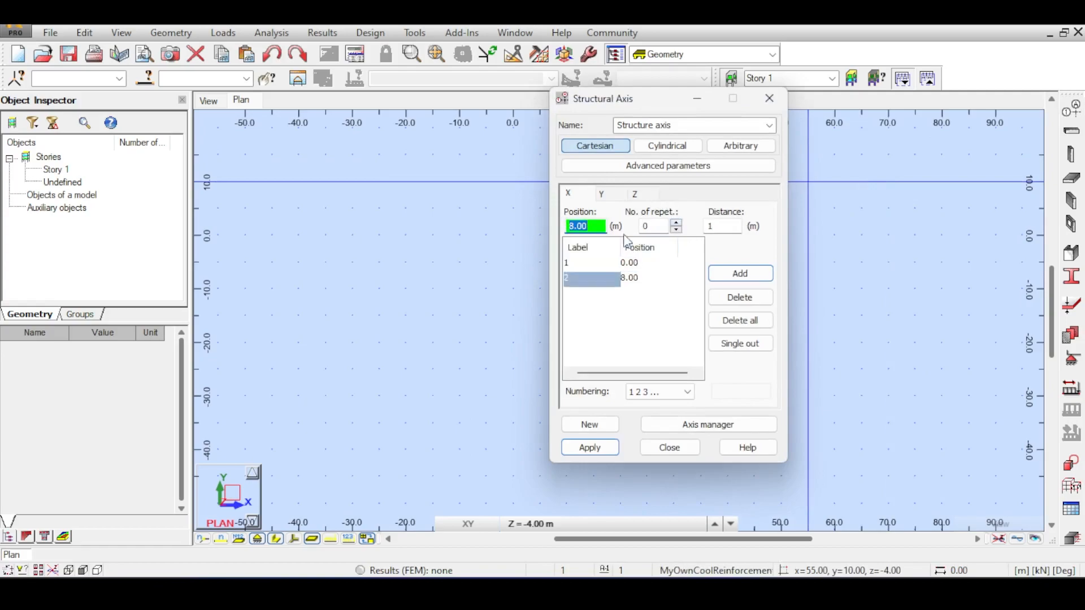
Add Y axes at 0 and 5 m and apply the structural axis grid
{"action": "left_click", "coordinate": [621, 201]}
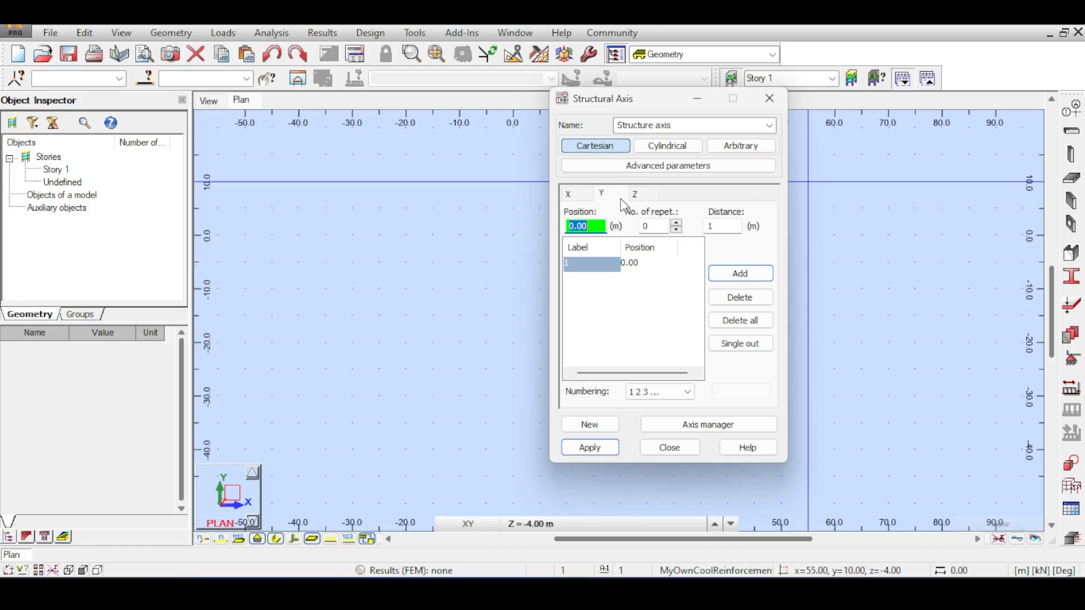
{"action": "left_click", "coordinate": [569, 195]}
{"action": "left_click", "coordinate": [603, 194]}
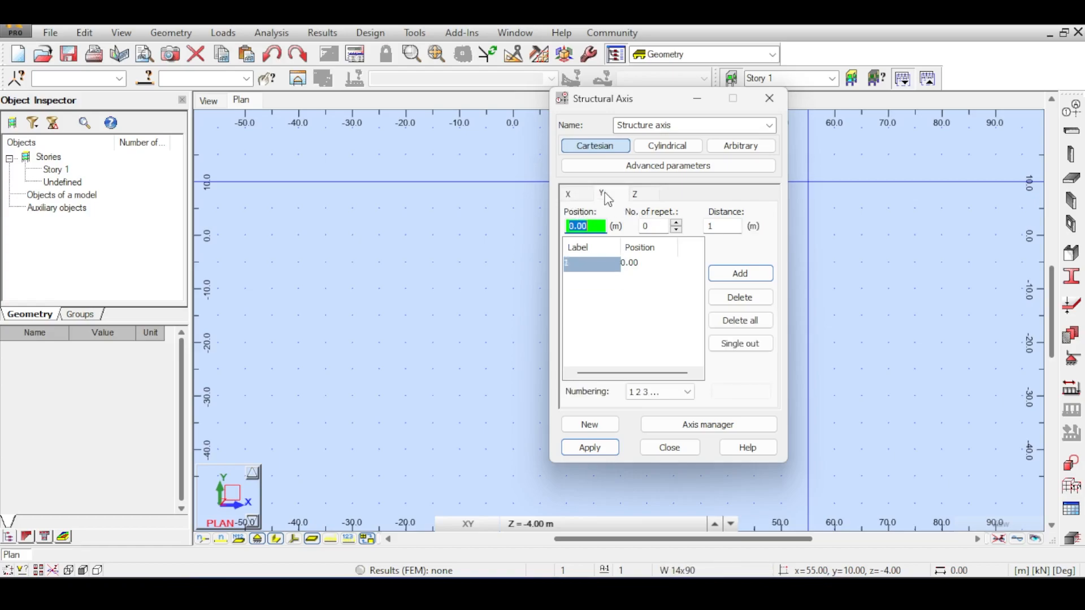
{"action": "type", "text": "5"}
{"action": "key", "text": "Return"}
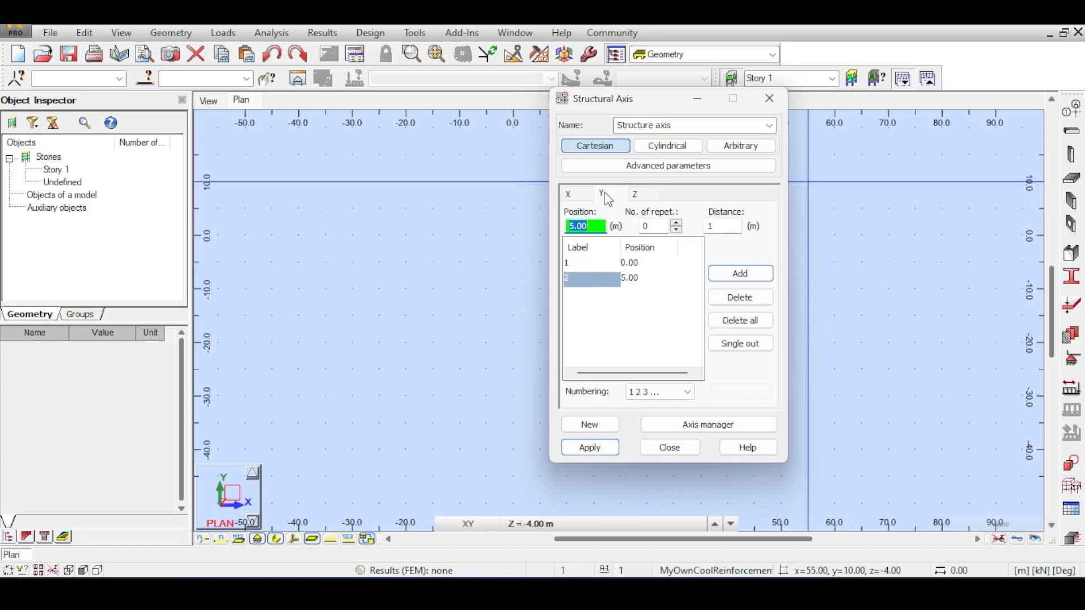
{"action": "left_click", "coordinate": [650, 193]}
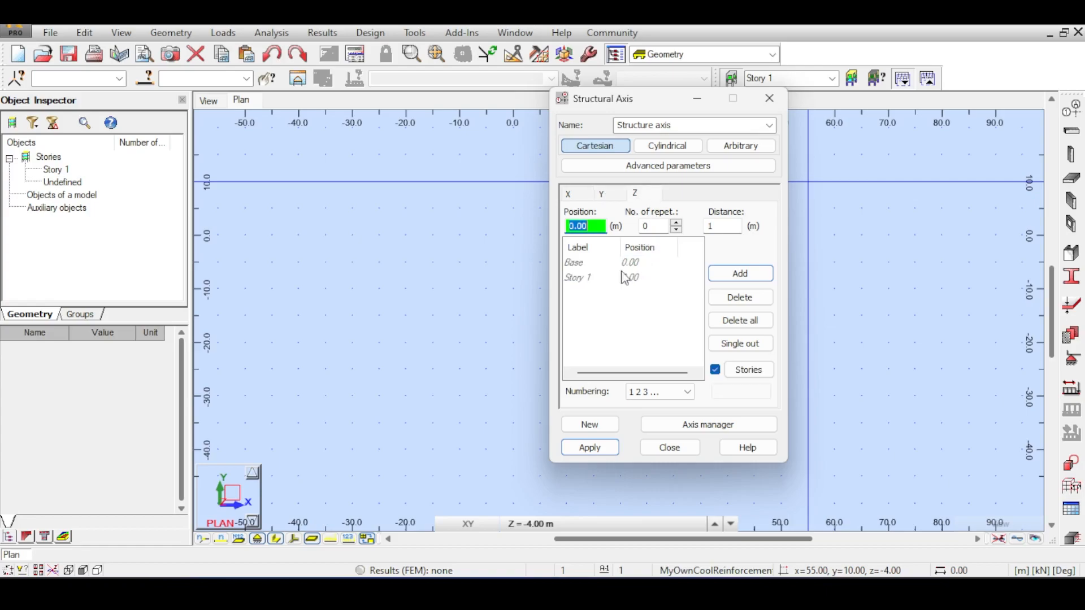
{"action": "left_click", "coordinate": [581, 451]}
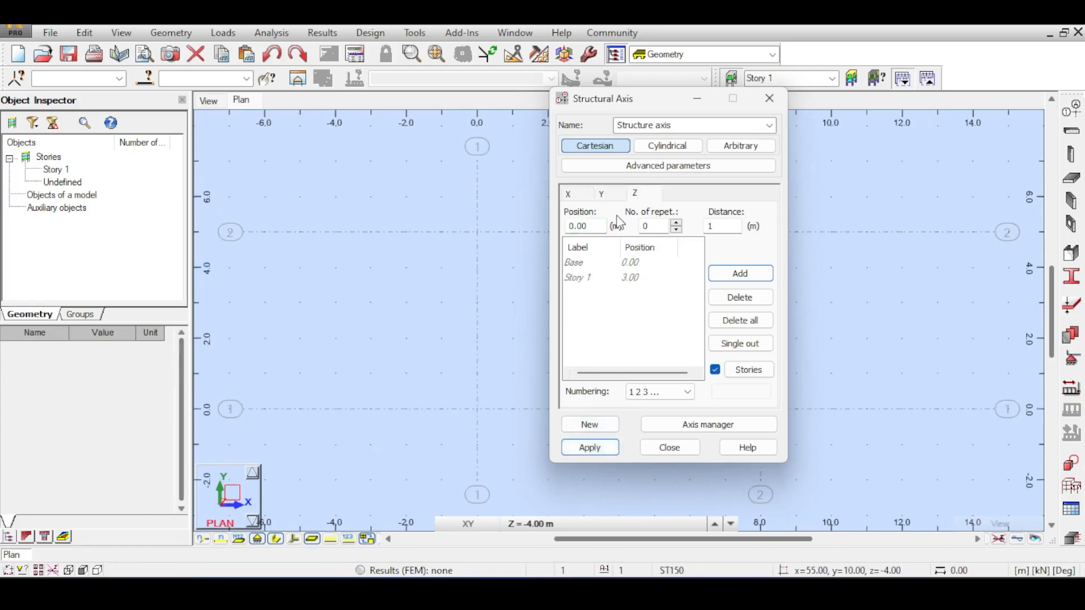
Delete the existing story and define a new one with its top level at 4 m
{"action": "left_click_drag", "start_coordinate": [647, 107], "coordinate": [452, 143]}
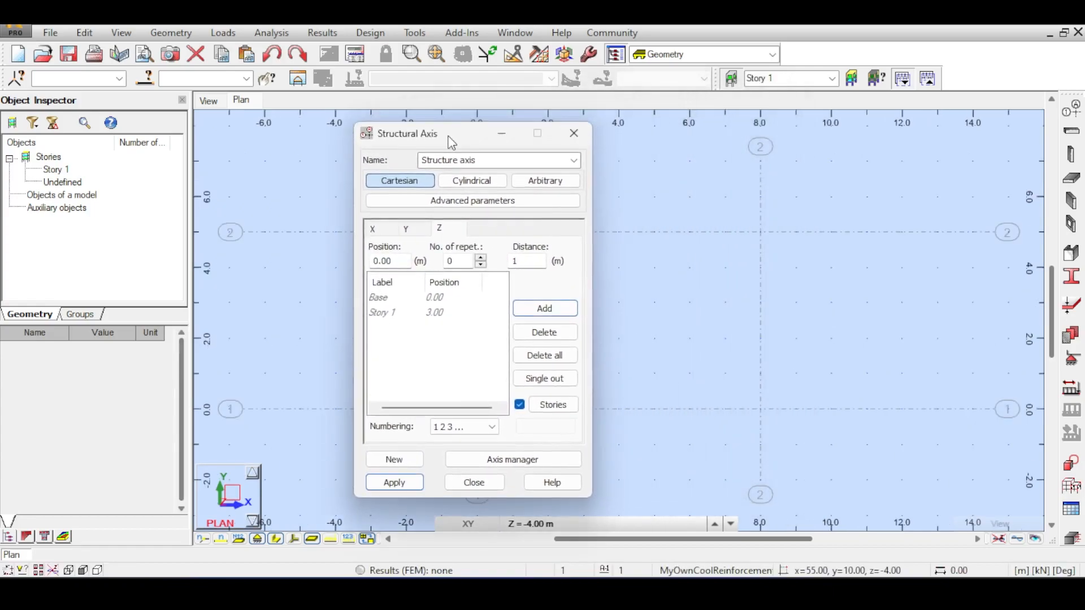
{"action": "left_click", "coordinate": [853, 81]}
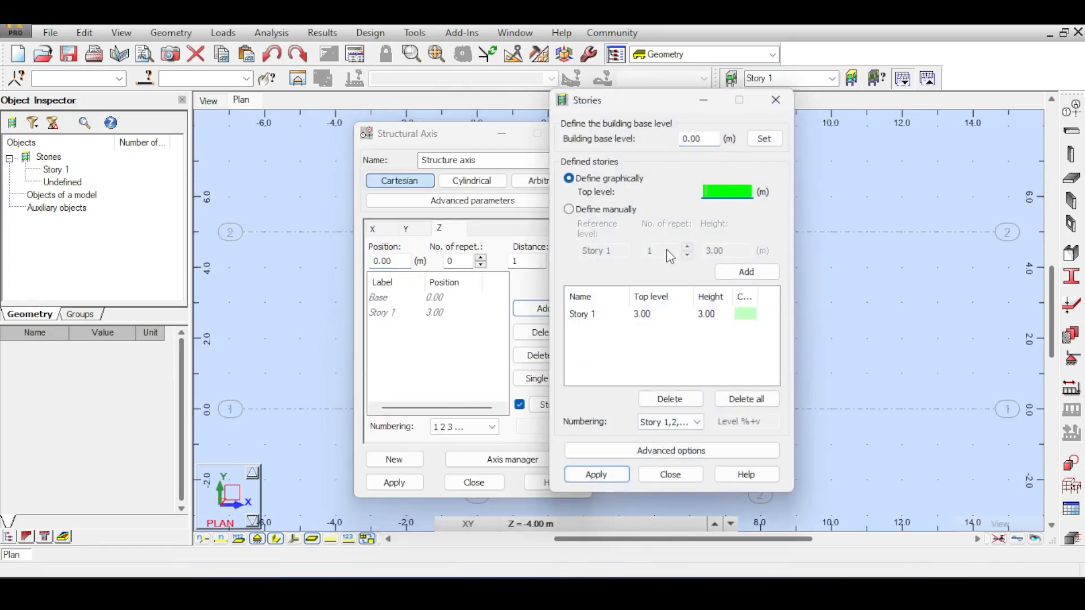
{"action": "left_click", "coordinate": [600, 314]}
{"action": "left_click", "coordinate": [670, 399]}
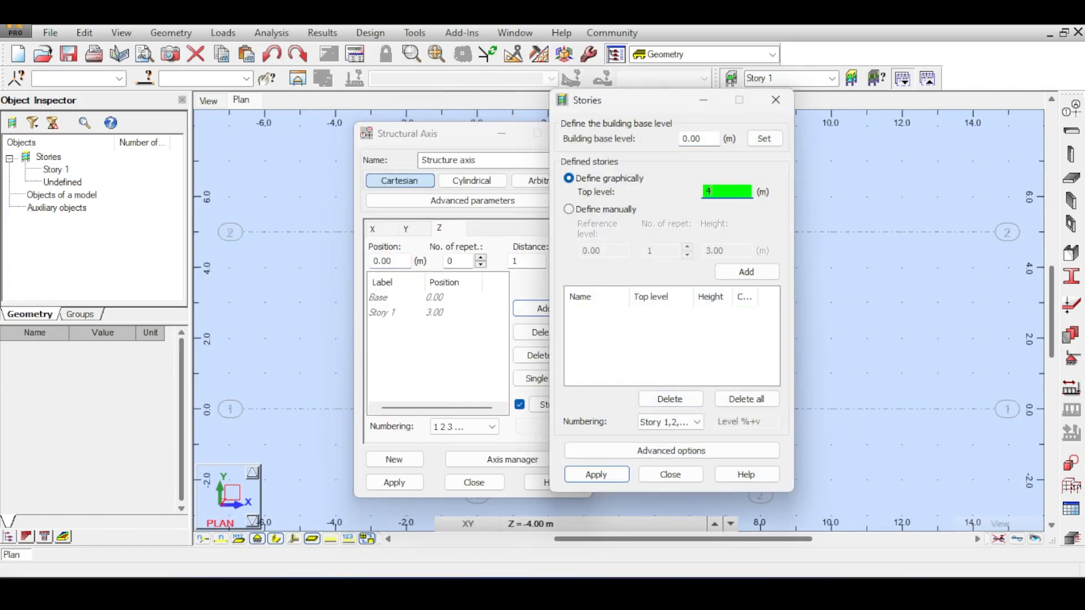
{"action": "type", "text": "4"}
{"action": "left_click", "coordinate": [740, 272]}
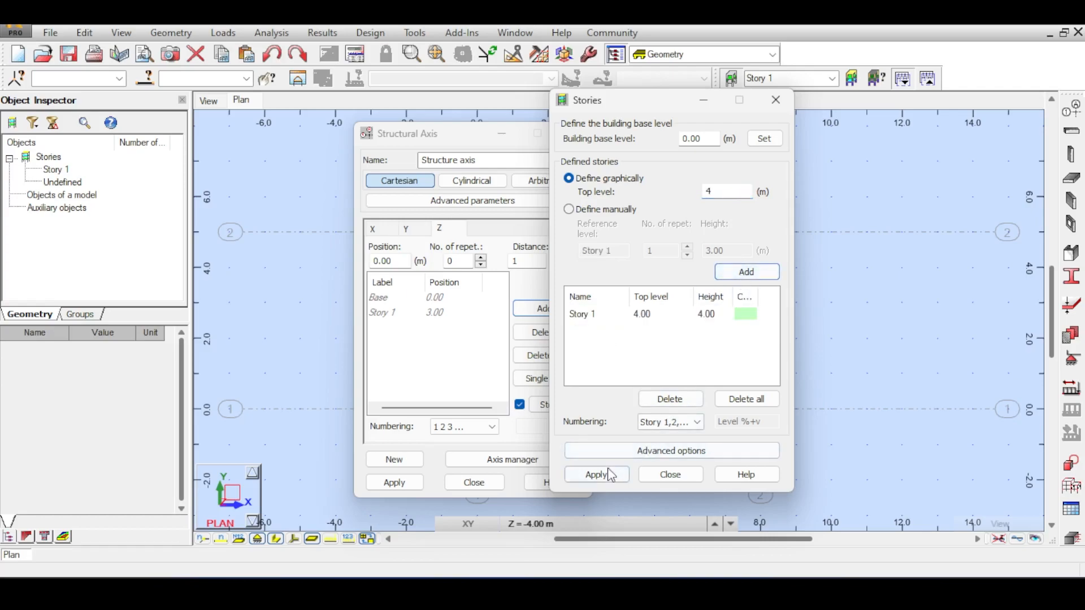
{"action": "left_click", "coordinate": [597, 474]}
{"action": "left_click", "coordinate": [670, 474]}
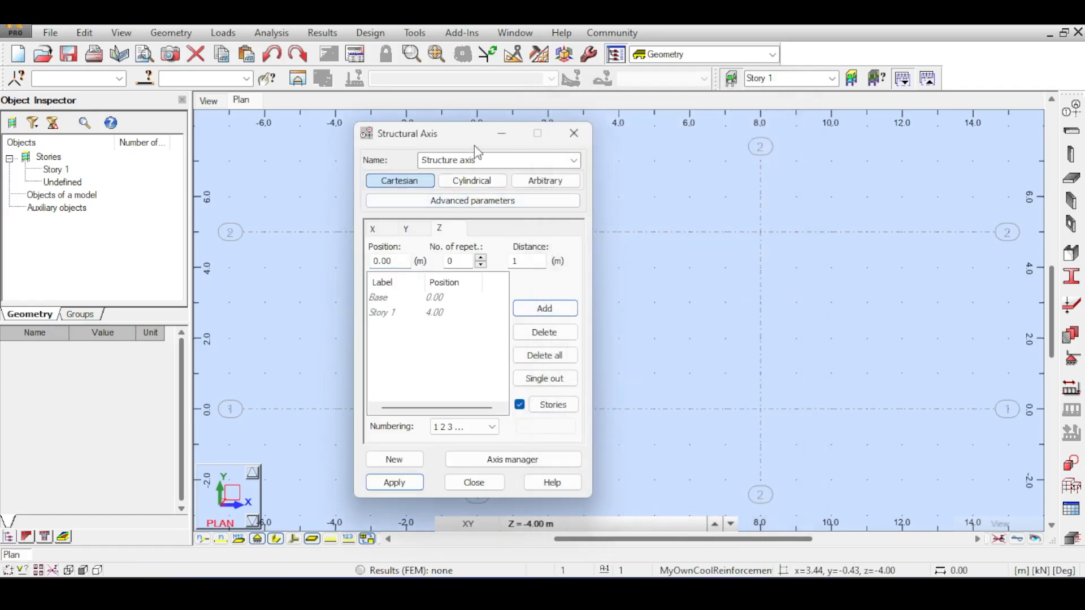
Finish the structural axis definition and show the grid in the 3D view
{"action": "left_click_drag", "start_coordinate": [473, 141], "coordinate": [649, 115]}
{"action": "left_click", "coordinate": [585, 205]}
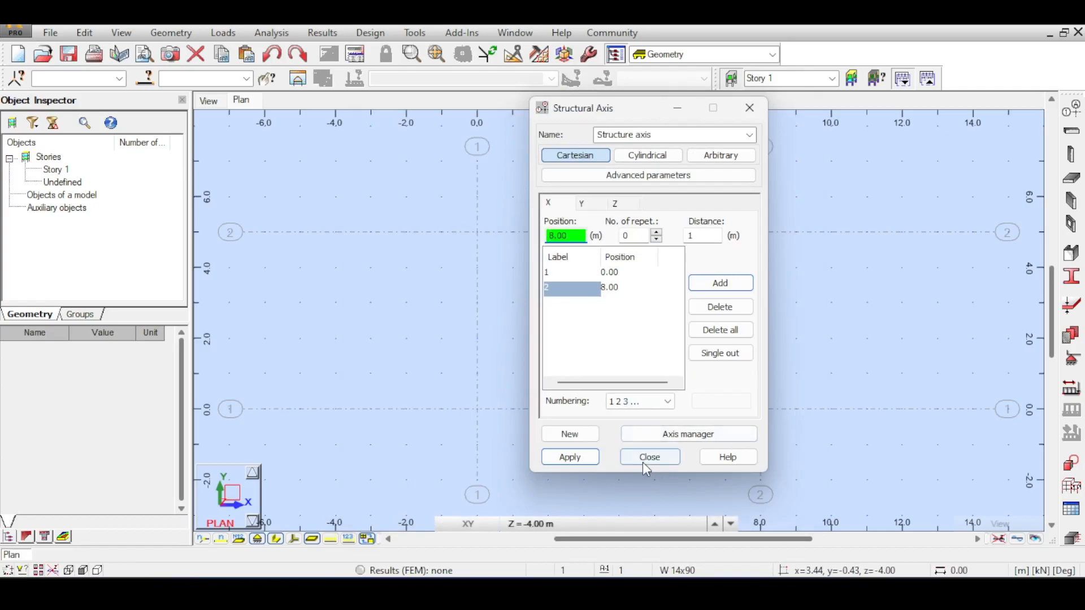
{"action": "left_click", "coordinate": [642, 463]}
{"action": "left_click", "coordinate": [208, 102]}
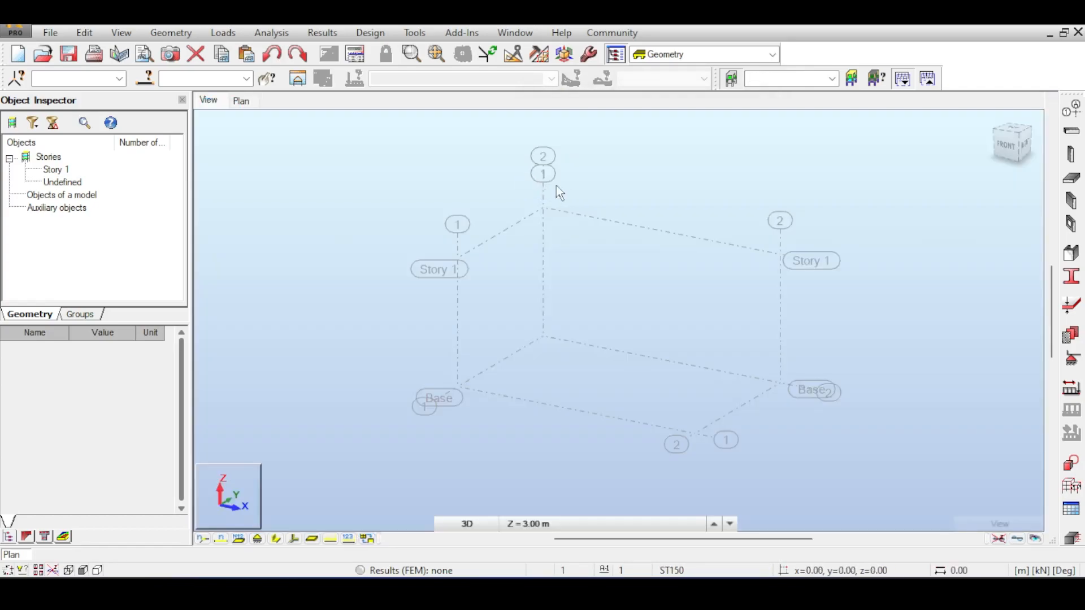
{"action": "middle_click_drag", "start_coordinate": [687, 231], "coordinate": [602, 256]}
{"action": "middle_click_drag", "start_coordinate": [877, 217], "coordinate": [777, 187]}
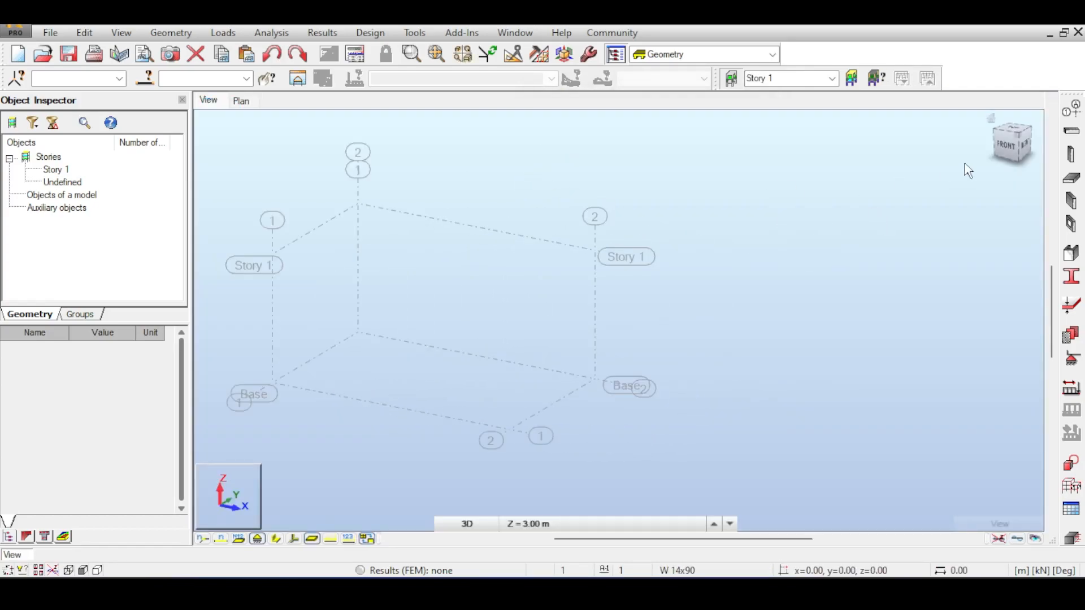
Start a downward steel column and set its section to W 16x100
{"action": "left_click", "coordinate": [1070, 153]}
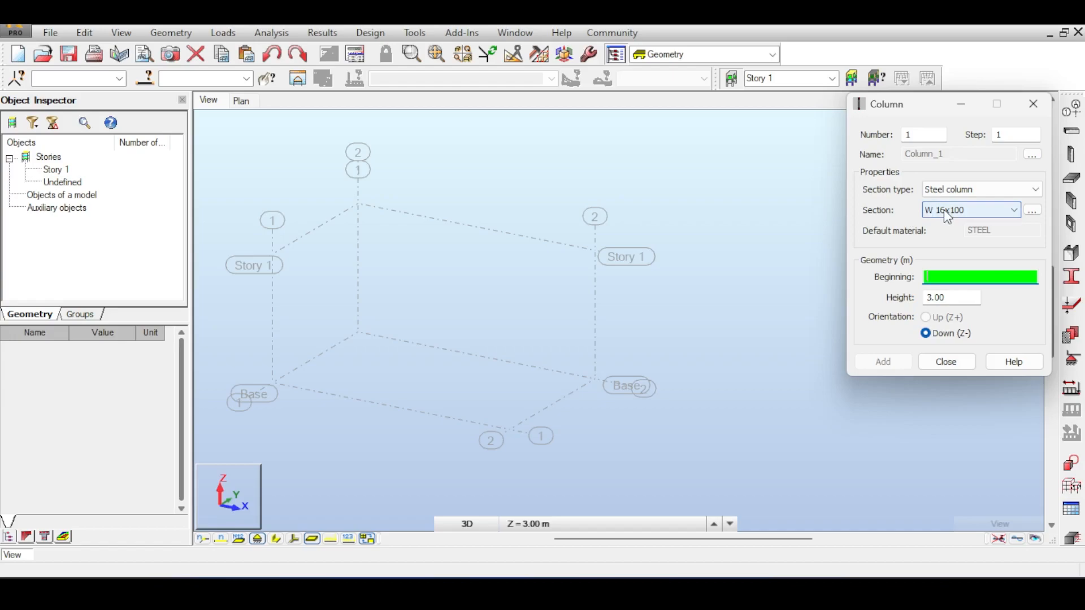
{"action": "left_click", "coordinate": [1032, 210]}
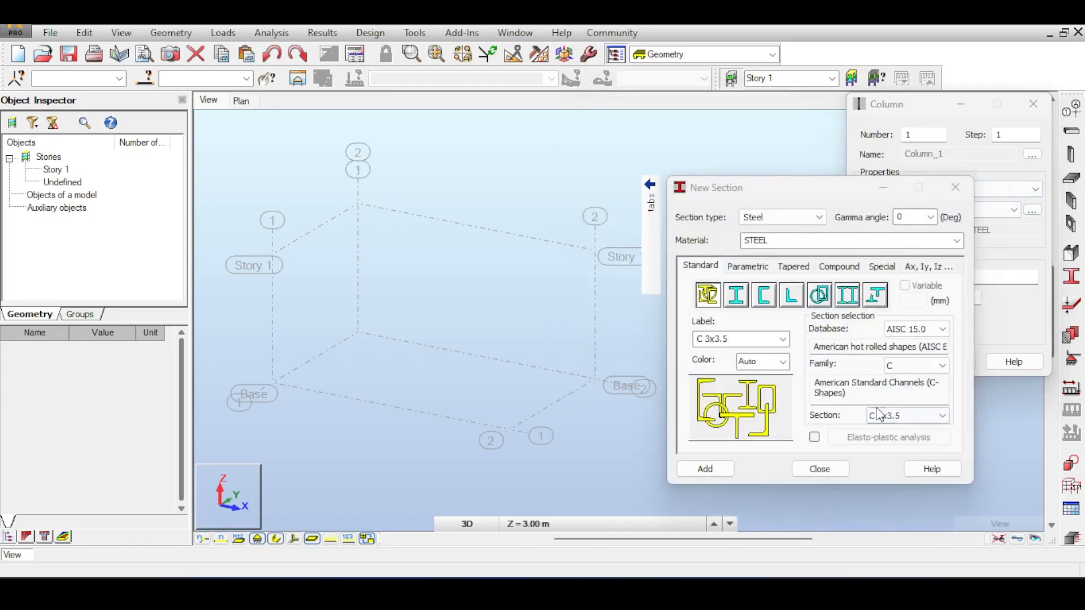
{"action": "left_click", "coordinate": [956, 188]}
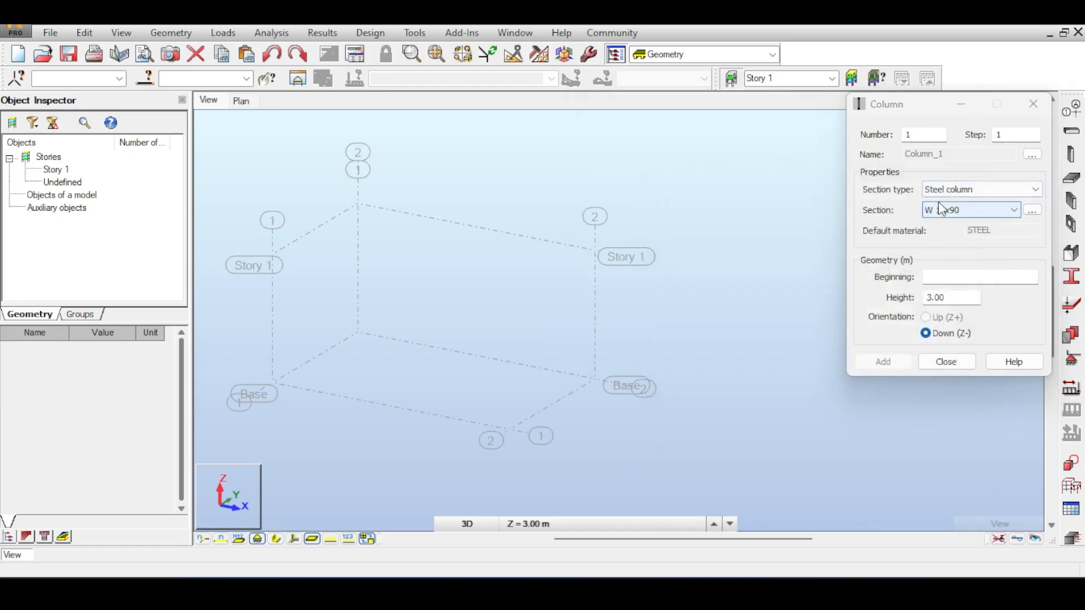
{"action": "left_click", "coordinate": [947, 224]}
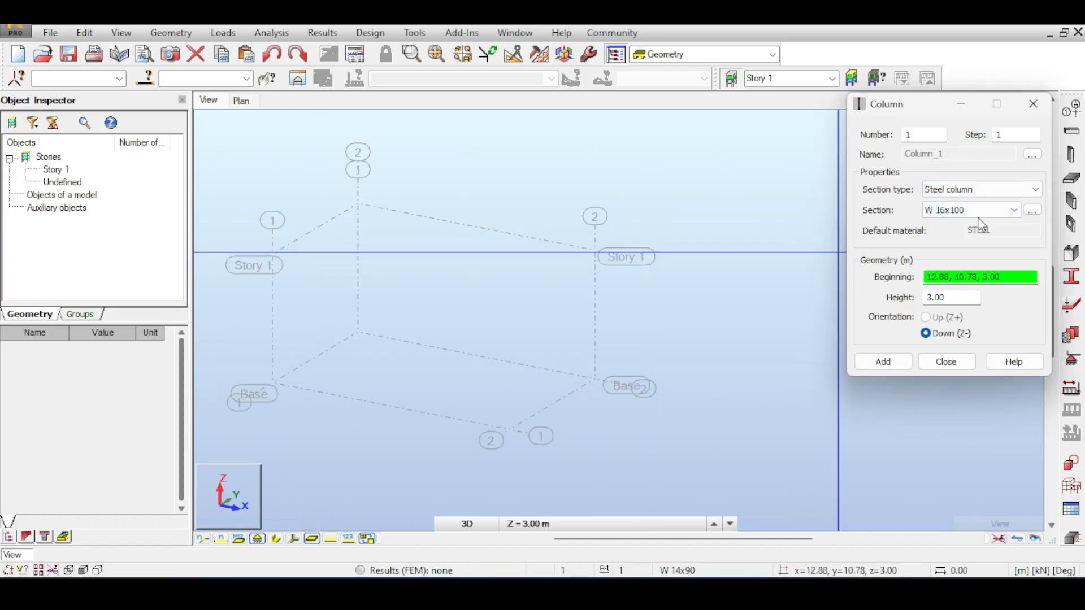
Undo the misdimensioned column, set the column height to 4 m, and place W 16x100 columns at all four grid corners of Story 1
{"action": "left_click", "coordinate": [273, 255]}
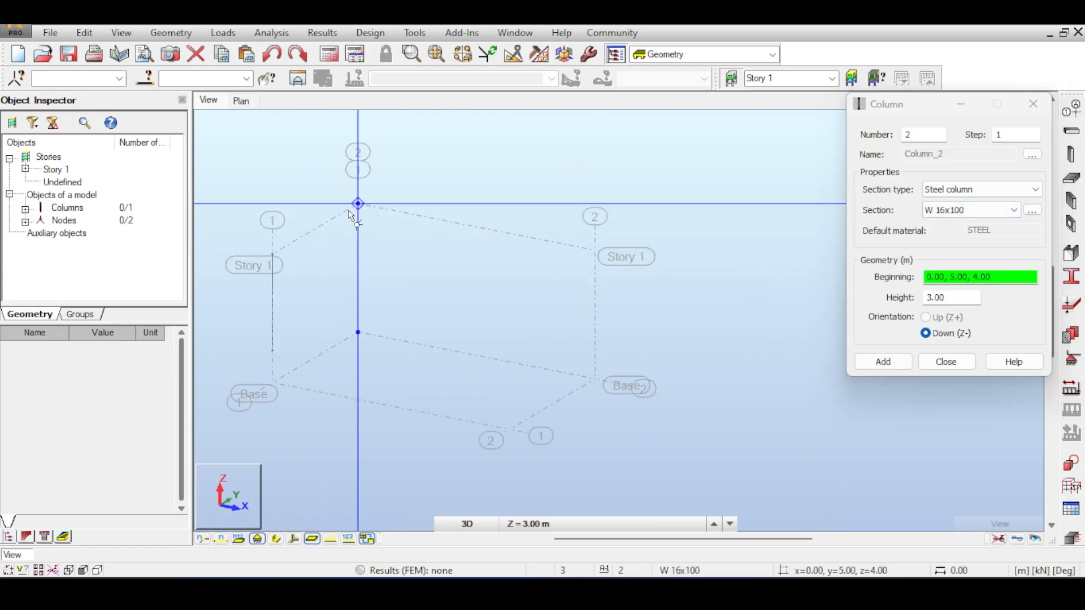
{"action": "key", "text": "ctrl+z"}
{"action": "double_click", "coordinate": [936, 297]}
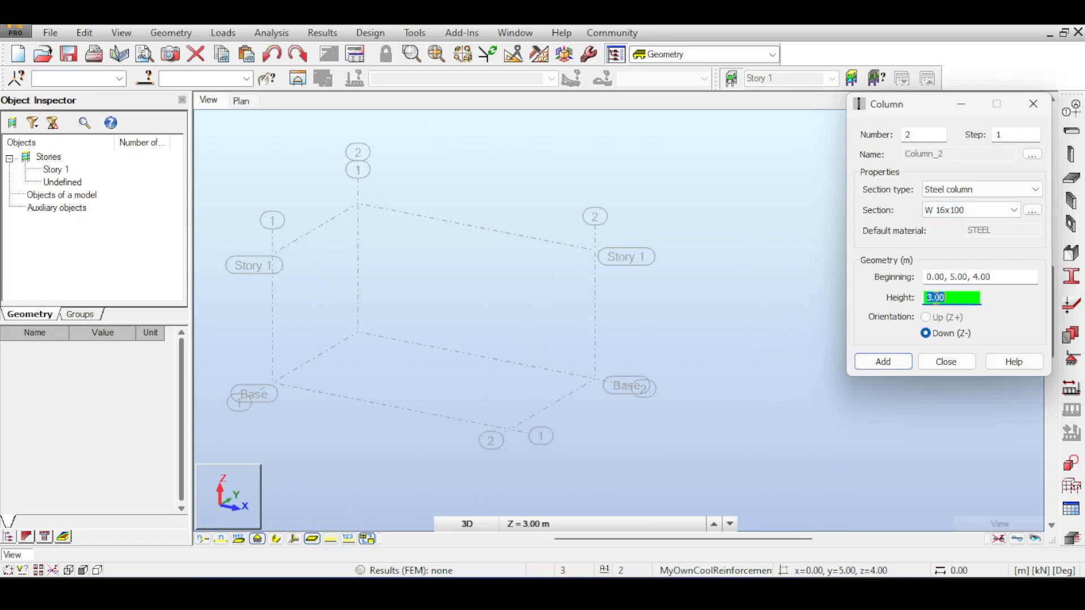
{"action": "left_click", "coordinate": [969, 282]}
{"action": "left_click", "coordinate": [272, 255]}
{"action": "left_click", "coordinate": [358, 204]}
{"action": "left_click", "coordinate": [595, 251]}
{"action": "left_click", "coordinate": [509, 301]}
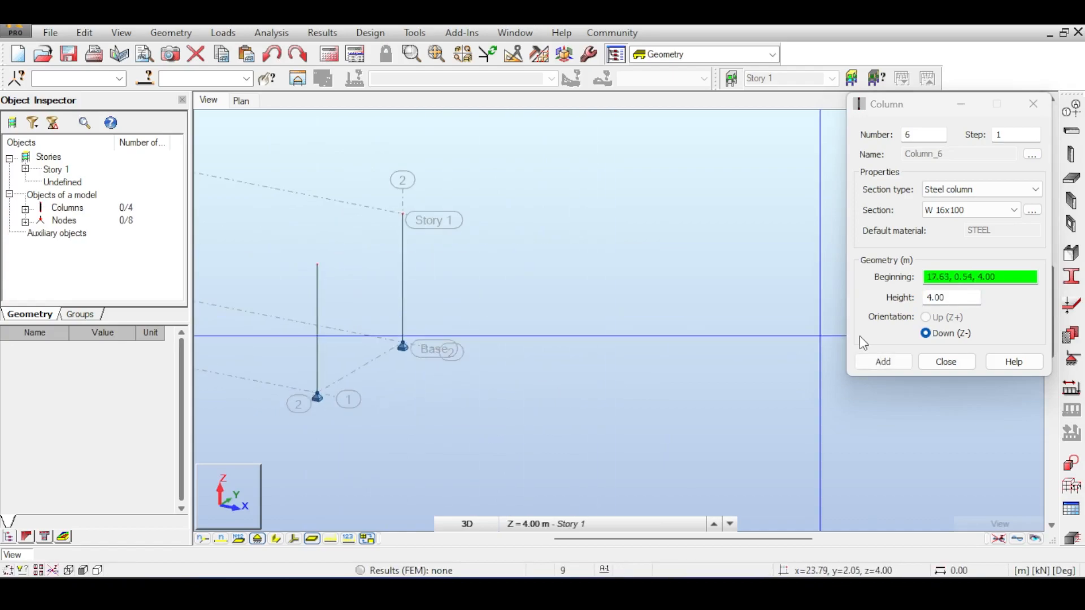
{"action": "left_click", "coordinate": [954, 363]}
Place W 14x90 steel beams along the two 8 m sides of the frame at Story 1
{"action": "left_click", "coordinate": [1071, 130]}
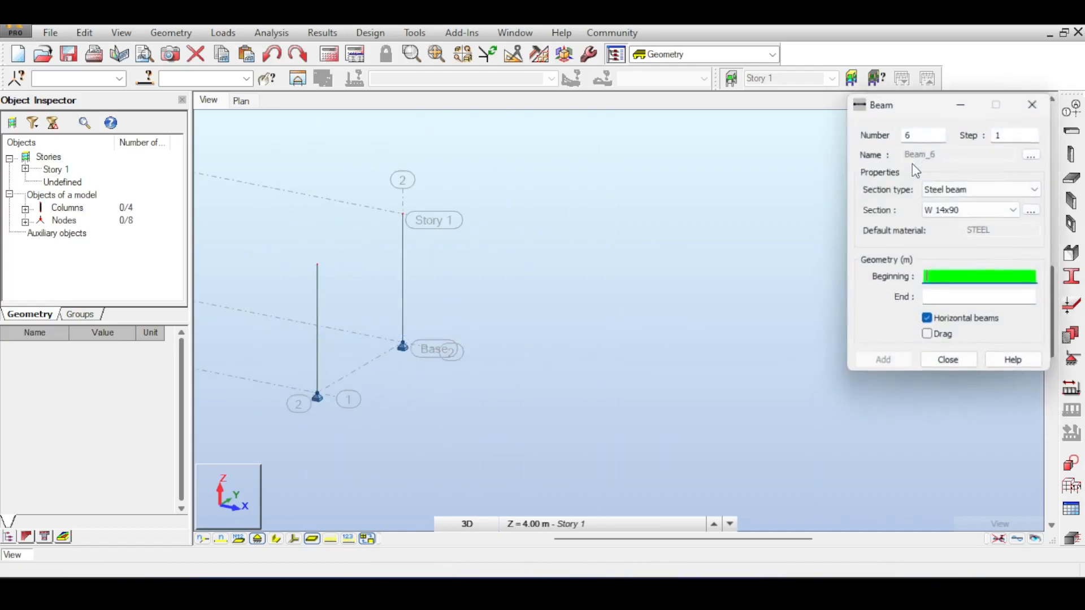
{"action": "middle_click_drag", "start_coordinate": [603, 188], "coordinate": [805, 195]}
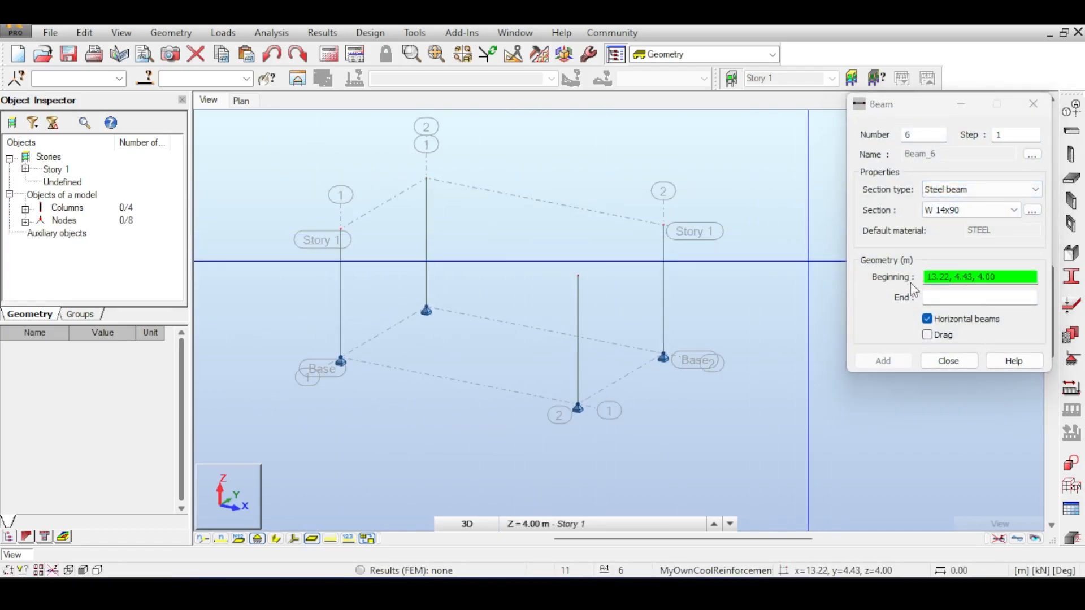
{"action": "left_click", "coordinate": [823, 310]}
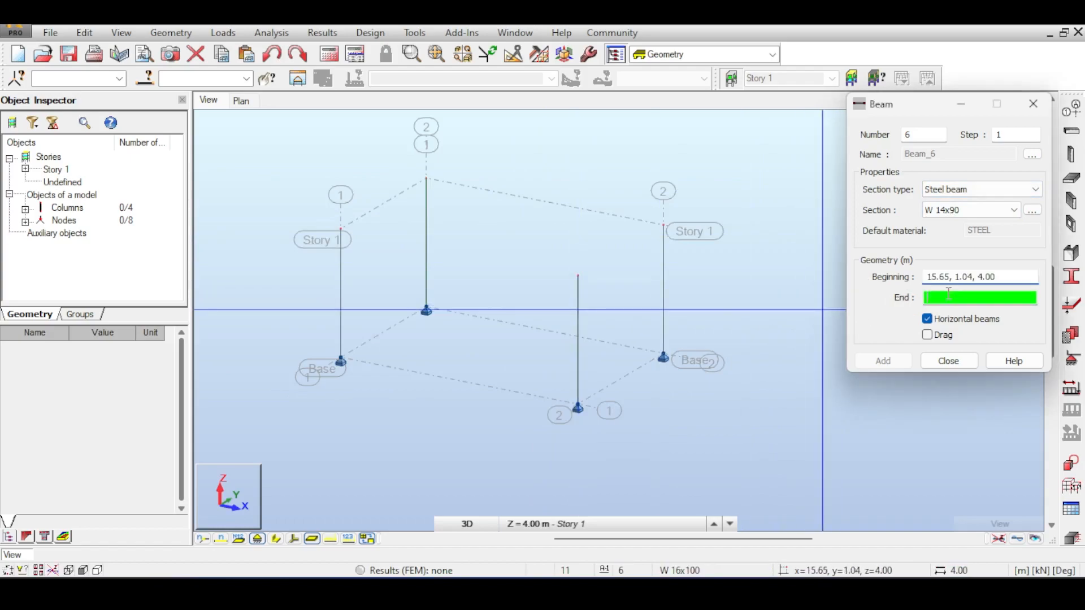
{"action": "left_click", "coordinate": [578, 275]}
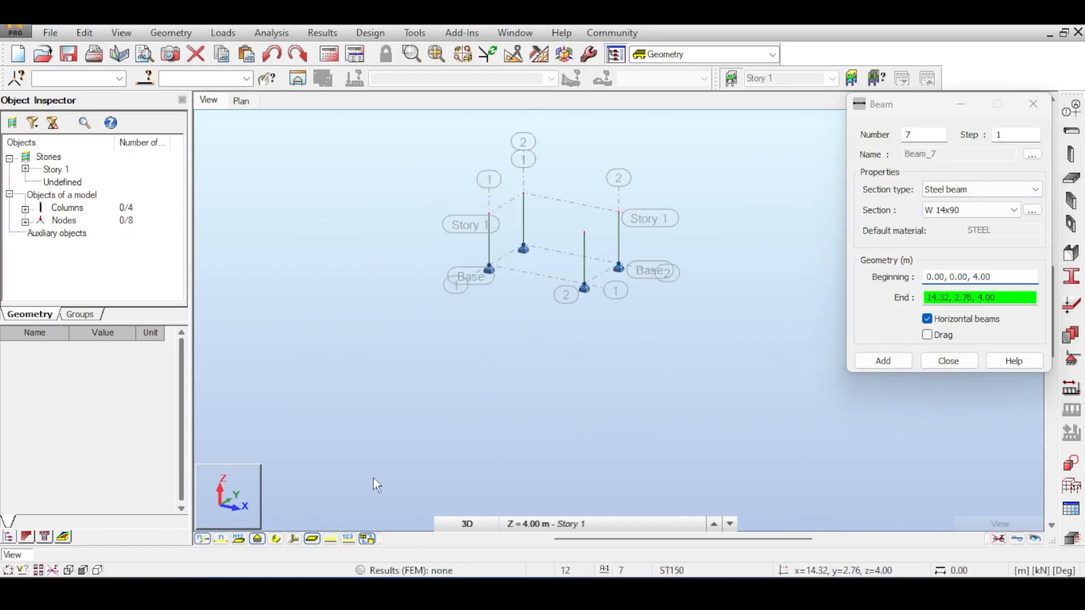
{"action": "left_click", "coordinate": [929, 278]}
{"action": "scroll", "coordinate": [587, 245], "scroll_direction": "up", "scroll_amount": 3}
{"action": "left_click", "coordinate": [578, 228]}
{"action": "left_click", "coordinate": [393, 192]}
{"action": "left_click", "coordinate": [468, 158]}
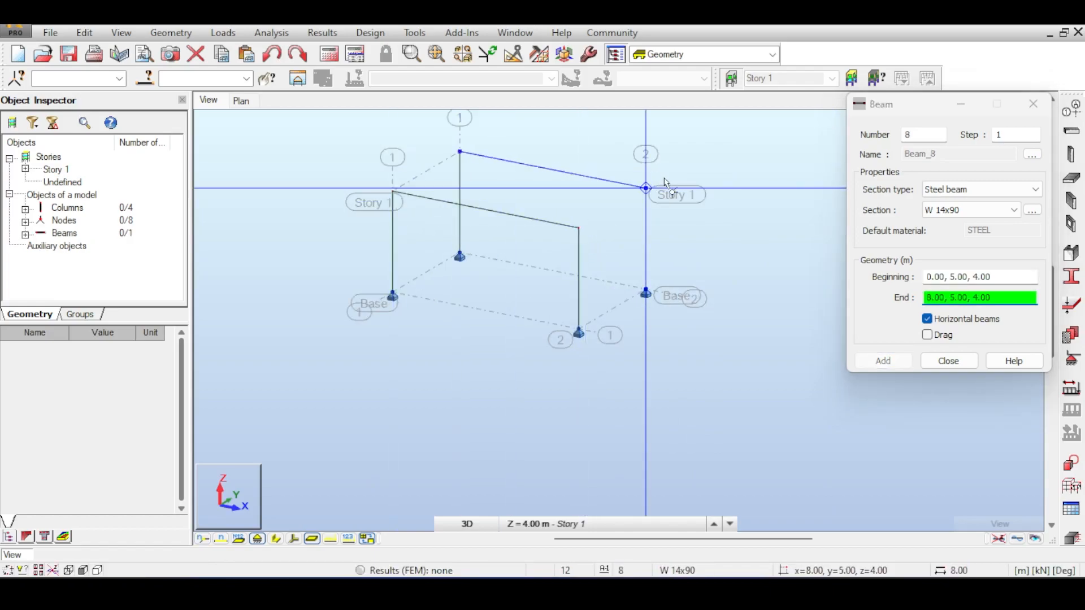
Place W 14x90 beams across the two 5 m ends to close the frame's top
{"action": "scroll", "coordinate": [589, 193], "scroll_direction": "up", "scroll_amount": 4}
{"action": "middle_click_drag", "start_coordinate": [629, 189], "coordinate": [700, 269]}
{"action": "scroll", "coordinate": [707, 269], "scroll_direction": "down", "scroll_amount": 3}
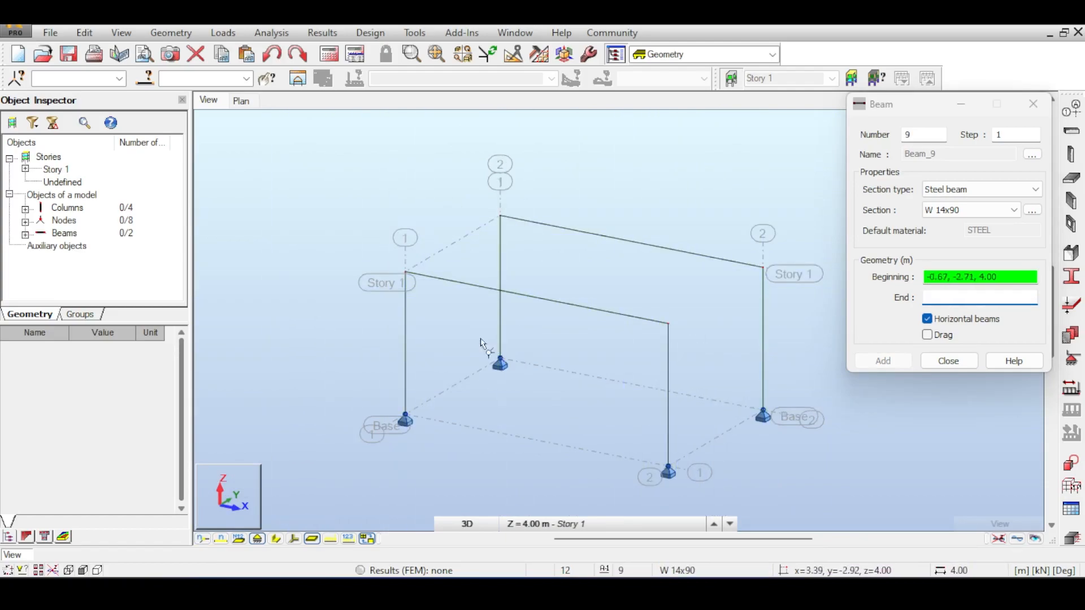
{"action": "left_click", "coordinate": [763, 267]}
{"action": "left_click", "coordinate": [668, 323]}
{"action": "left_click", "coordinate": [500, 215]}
{"action": "left_click", "coordinate": [405, 272]}
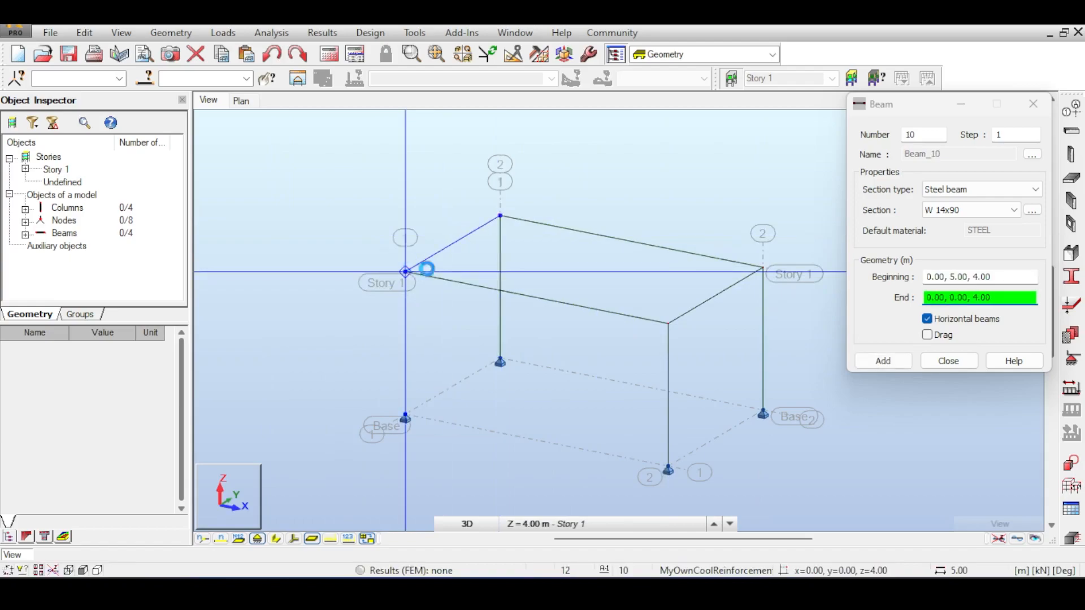
{"action": "left_click", "coordinate": [939, 361]}
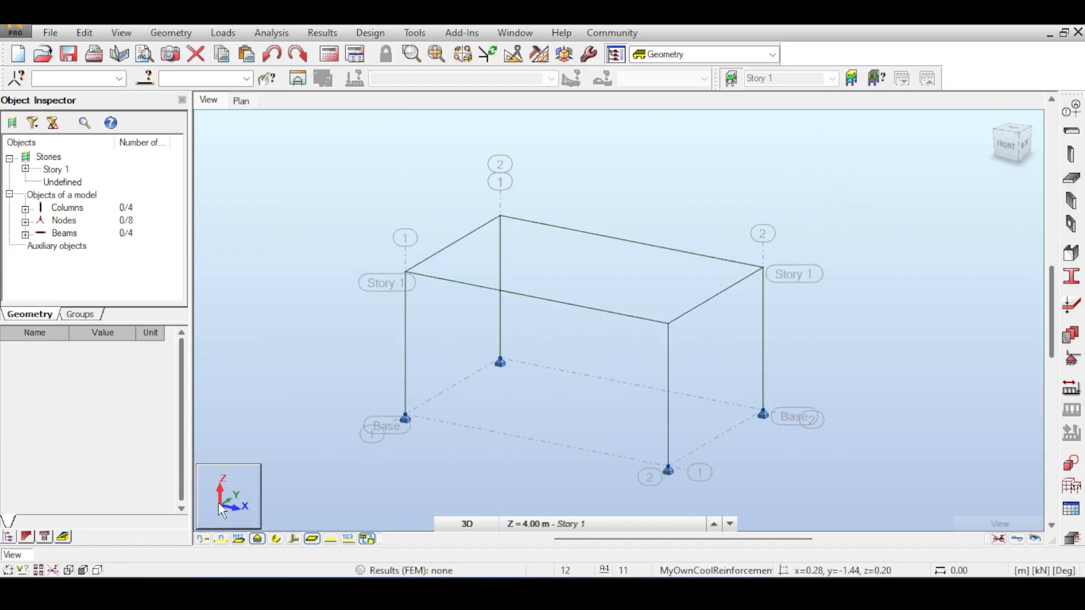
Examine the frame with the XZ 3D and YZ 3D work planes on structure axis 1
{"action": "left_click", "coordinate": [470, 523]}
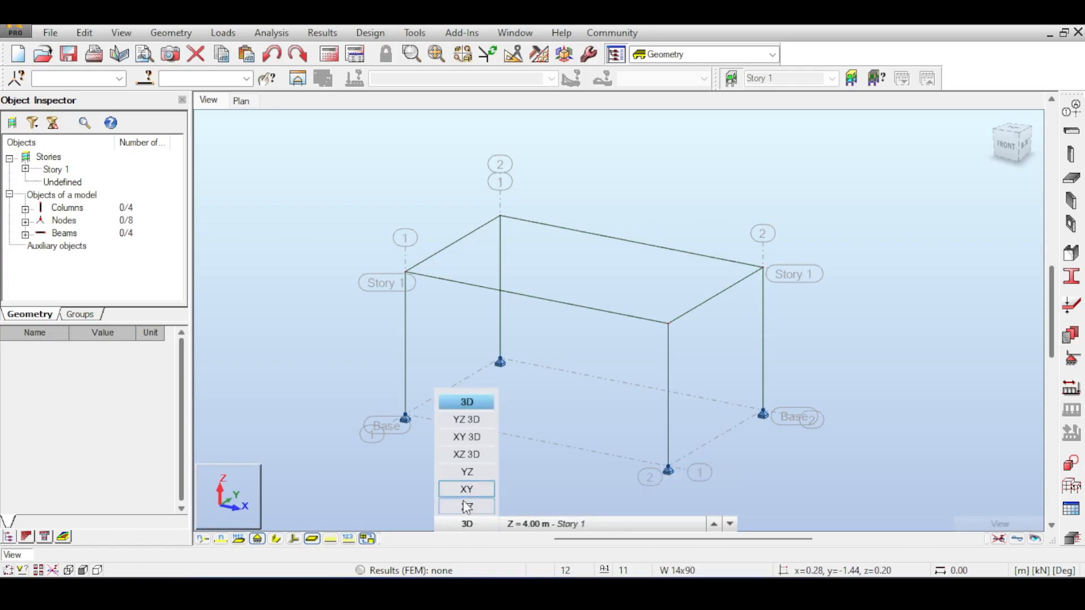
{"action": "left_click", "coordinate": [459, 455]}
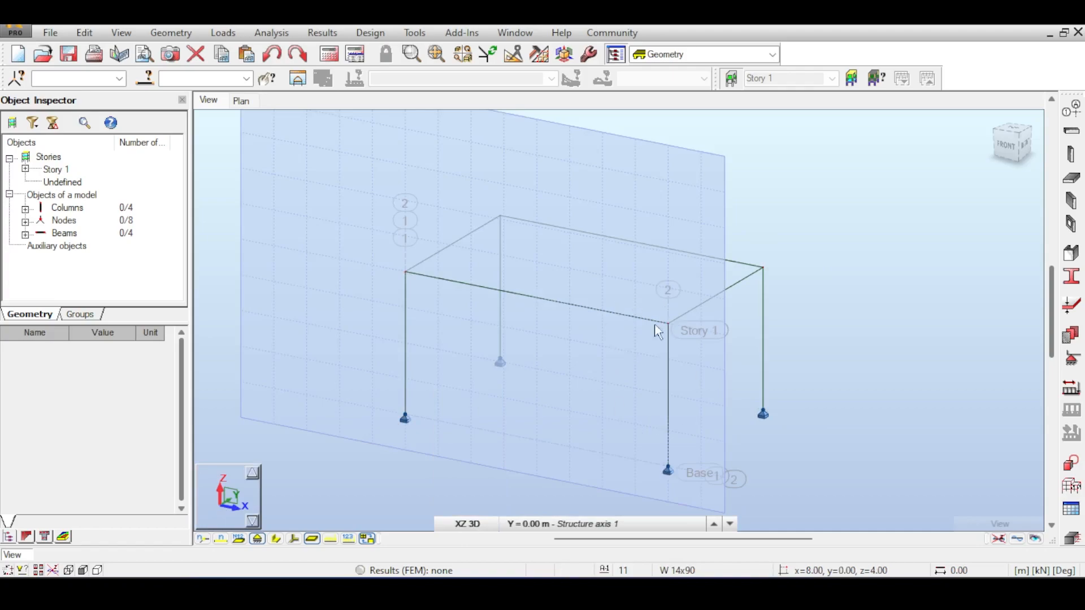
{"action": "mouse_move", "coordinate": [1023, 145]}
{"action": "left_mouse_down"}
{"action": "mouse_move", "coordinate": [987, 146]}
{"action": "mouse_move", "coordinate": [1005, 139]}
{"action": "left_mouse_up"}
{"action": "left_click", "coordinate": [470, 524]}
{"action": "left_click", "coordinate": [476, 421]}
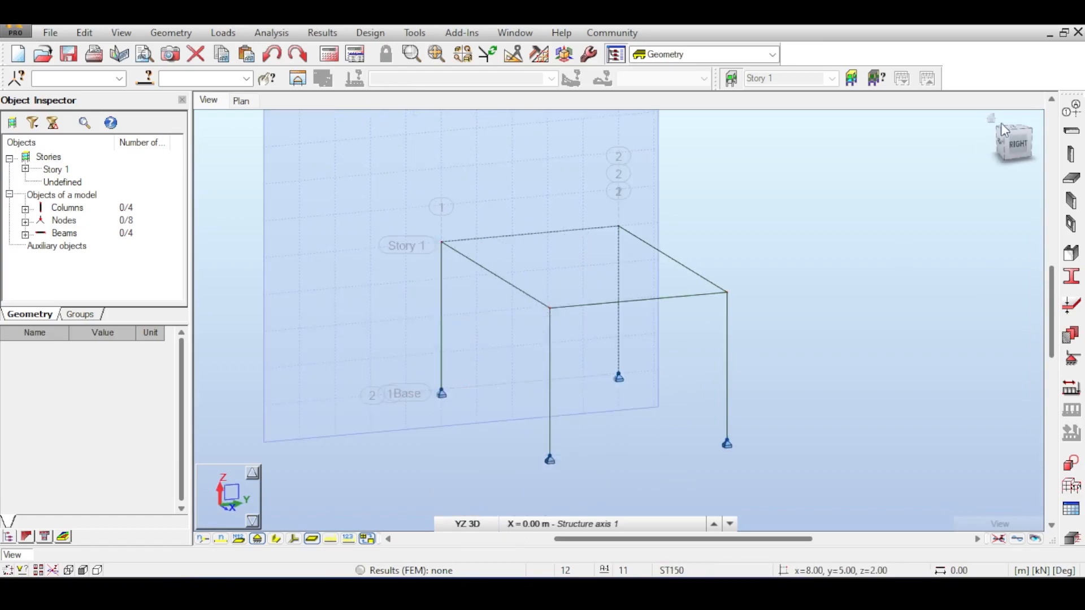
{"action": "mouse_move", "coordinate": [1008, 134]}
{"action": "left_mouse_down"}
{"action": "mouse_move", "coordinate": [1044, 139]}
{"action": "mouse_move", "coordinate": [1019, 140]}
{"action": "left_mouse_up"}
{"action": "middle_click_drag", "start_coordinate": [662, 161], "coordinate": [647, 223]}
{"action": "scroll", "coordinate": [751, 178], "scroll_direction": "down", "scroll_amount": 1}
{"action": "scroll", "coordinate": [750, 178], "scroll_direction": "down", "scroll_amount": 1}
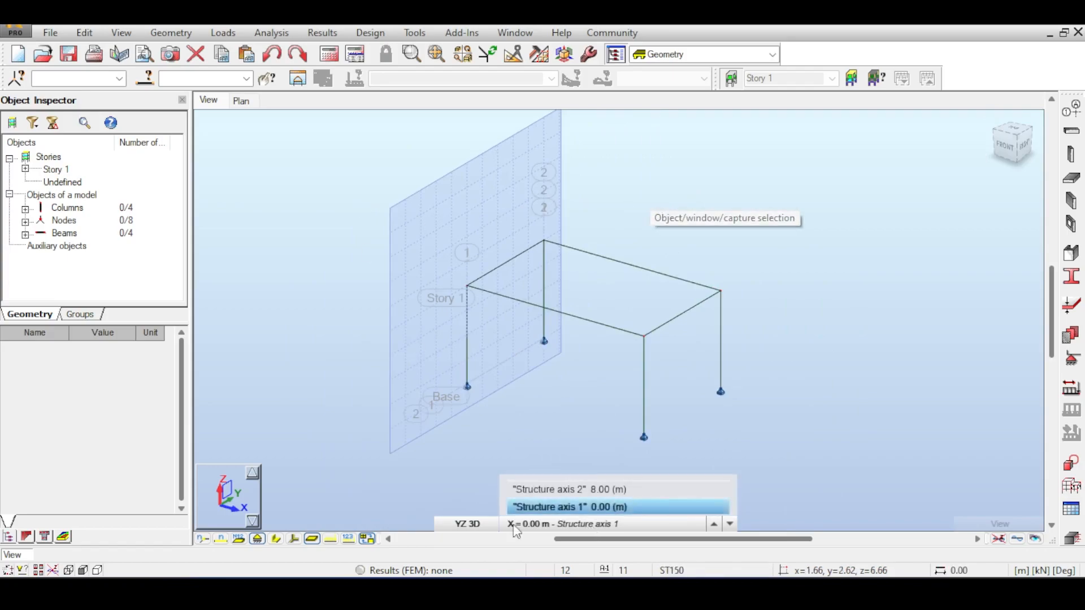
Assign the Pinned-Pinned member release to the short 5 m beams at the frame's ends
{"action": "left_click", "coordinate": [170, 32]}
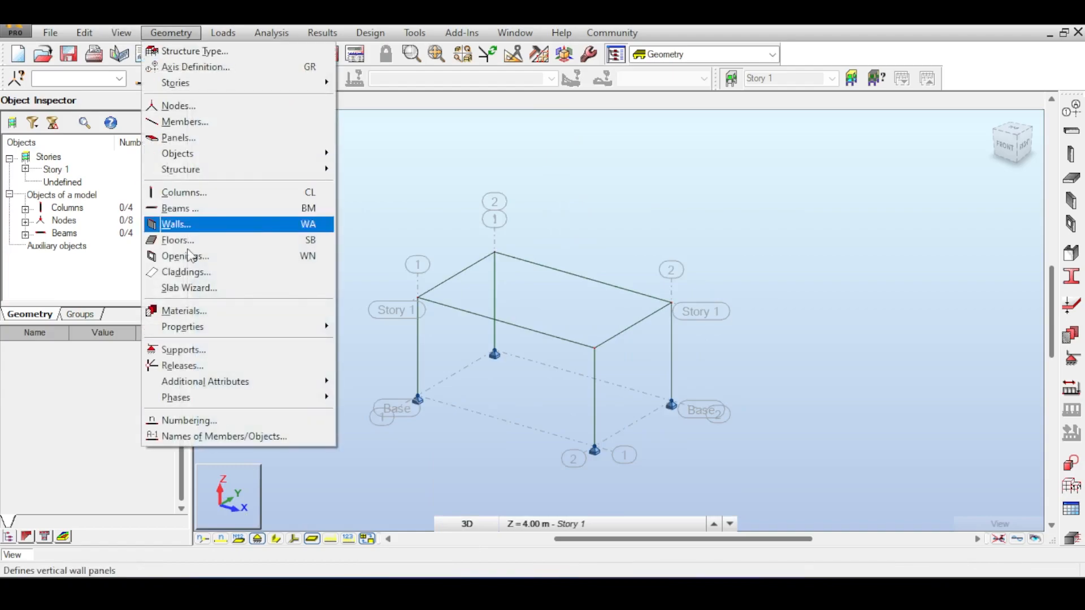
{"action": "left_click", "coordinate": [208, 365]}
{"action": "left_click", "coordinate": [901, 225]}
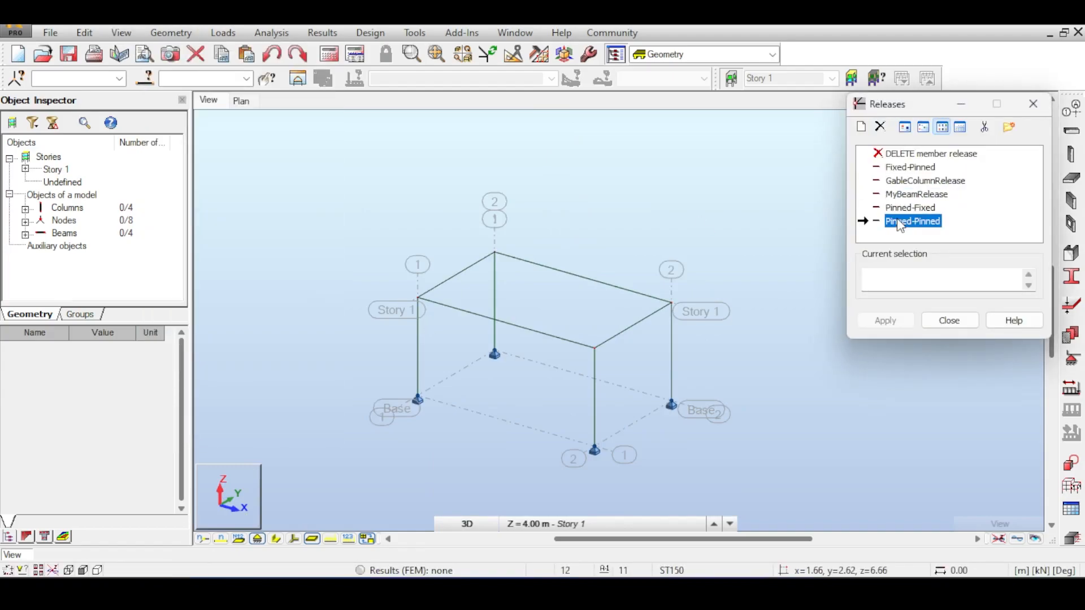
{"action": "left_click", "coordinate": [637, 323]}
{"action": "left_click", "coordinate": [949, 320]}
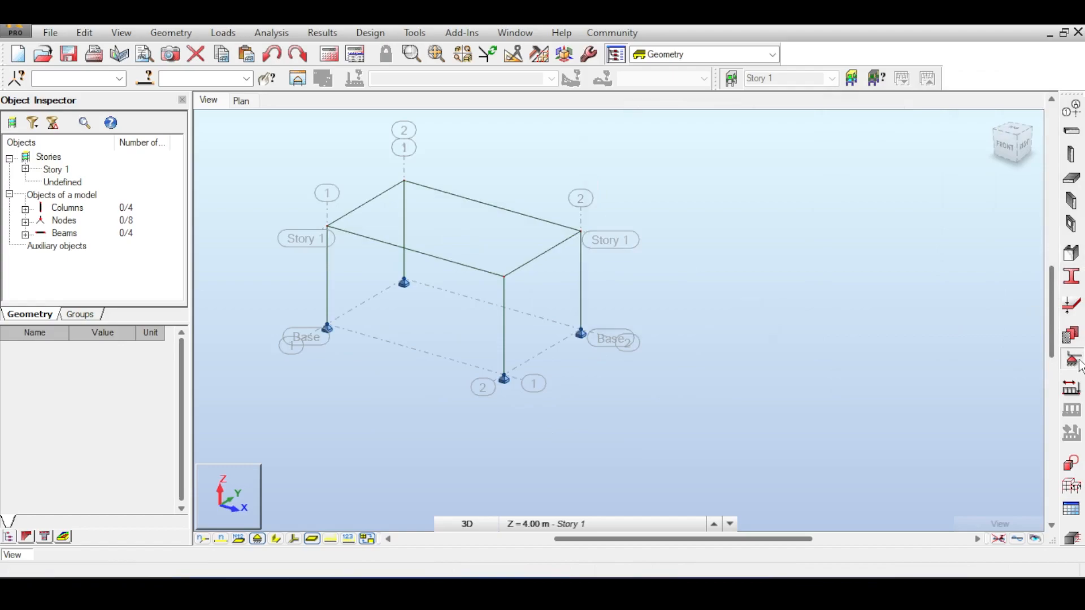
Assign the Fixed nodal support to the four column base nodes
{"action": "left_click", "coordinate": [1071, 358]}
{"action": "left_click", "coordinate": [625, 181]}
{"action": "left_click", "coordinate": [627, 192]}
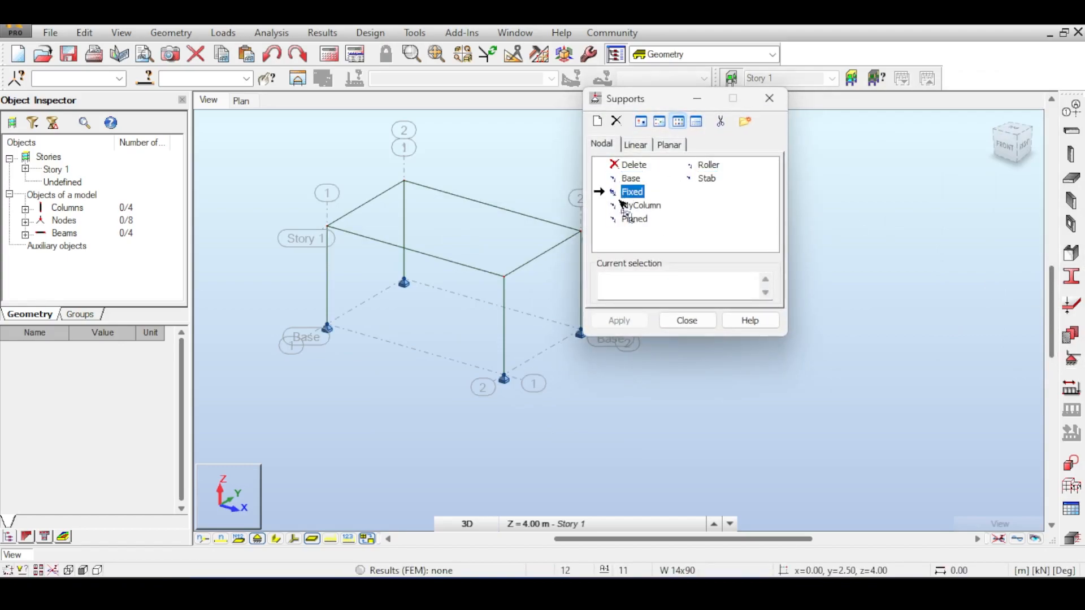
{"action": "left_click_drag", "start_coordinate": [659, 108], "coordinate": [837, 183]}
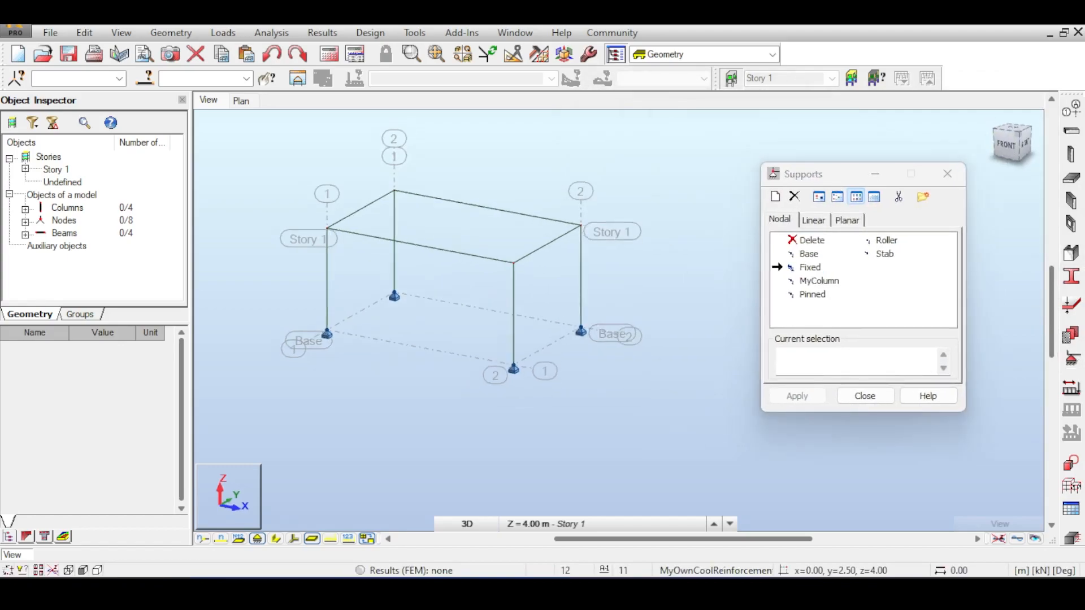
{"action": "left_click_drag", "start_coordinate": [325, 312], "coordinate": [714, 417]}
{"action": "left_click_drag", "start_coordinate": [253, 282], "coordinate": [717, 444]}
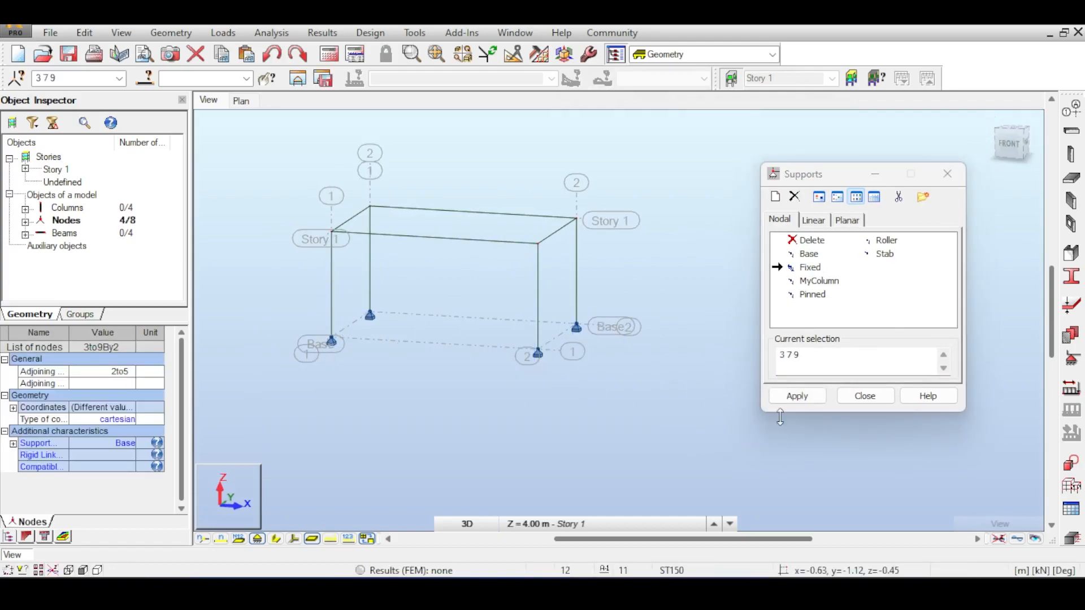
{"action": "left_click", "coordinate": [795, 396]}
{"action": "left_click", "coordinate": [867, 396]}
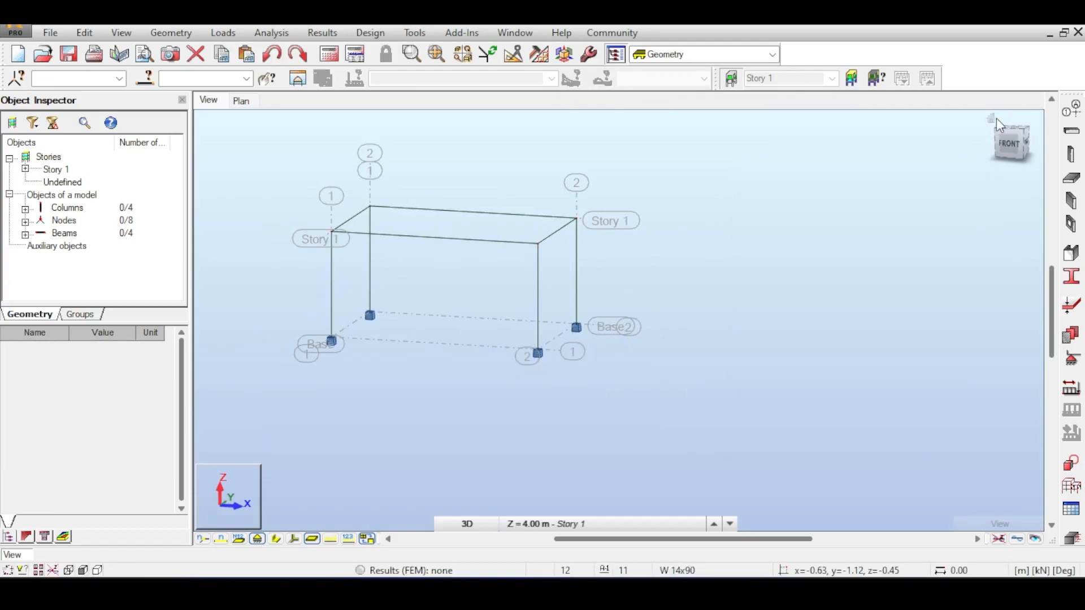
{"action": "left_click", "coordinate": [995, 119]}
{"action": "right_click", "coordinate": [650, 171]}
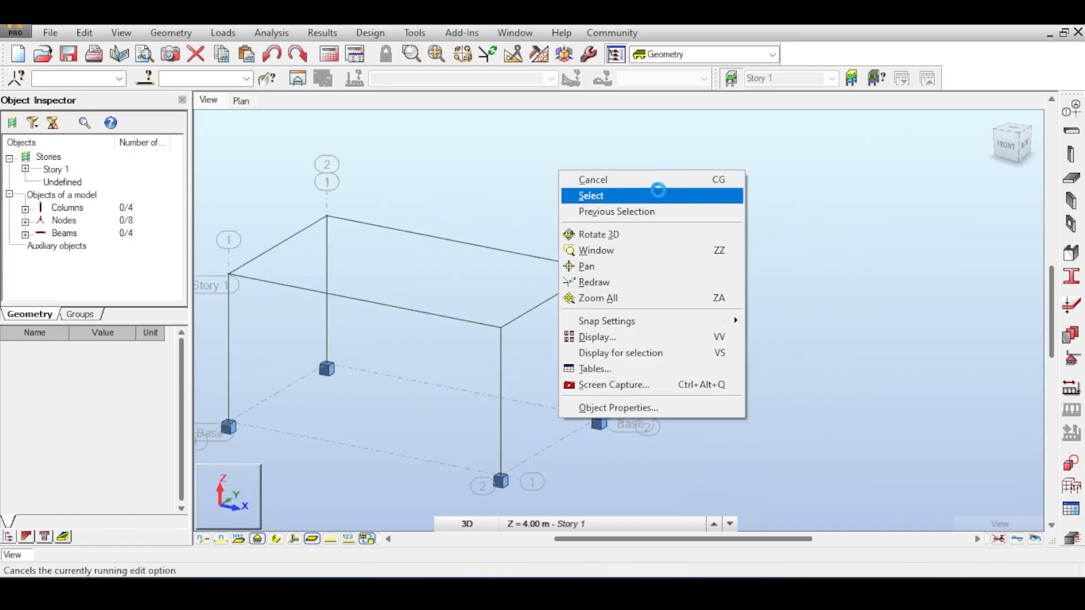
{"action": "left_click", "coordinate": [663, 179]}
{"action": "right_click", "coordinate": [663, 175]}
{"action": "left_click", "coordinate": [660, 179]}
Copy the entire frame with translation vector 10,0,0 m and 2 repetitions
{"action": "scroll", "coordinate": [635, 233], "scroll_direction": "down", "scroll_amount": 7}
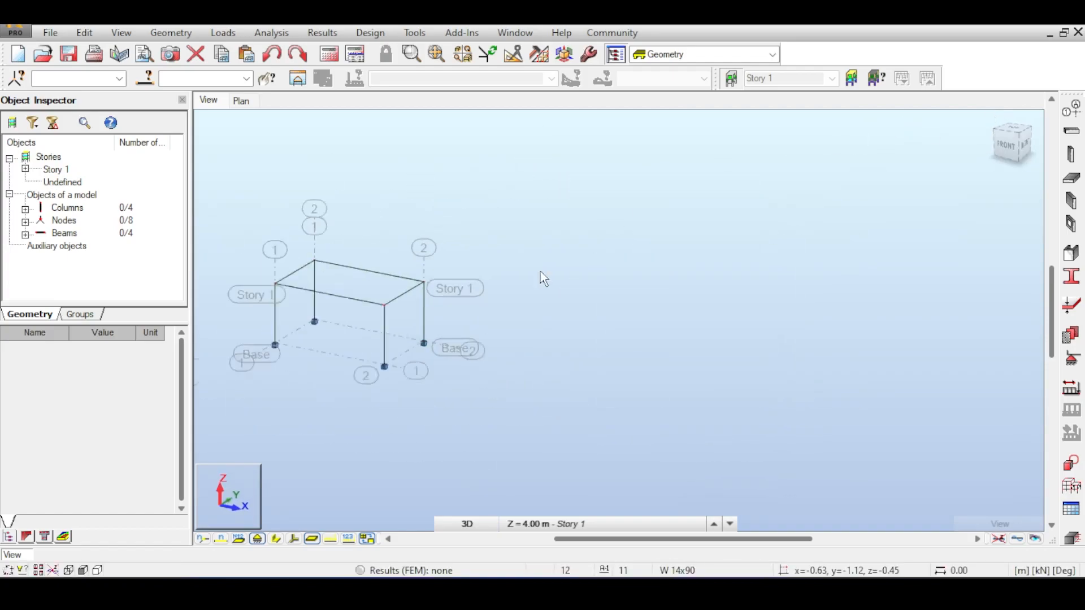
{"action": "middle_click_drag", "start_coordinate": [540, 272], "coordinate": [560, 267]}
{"action": "left_click_drag", "start_coordinate": [310, 200], "coordinate": [574, 391]}
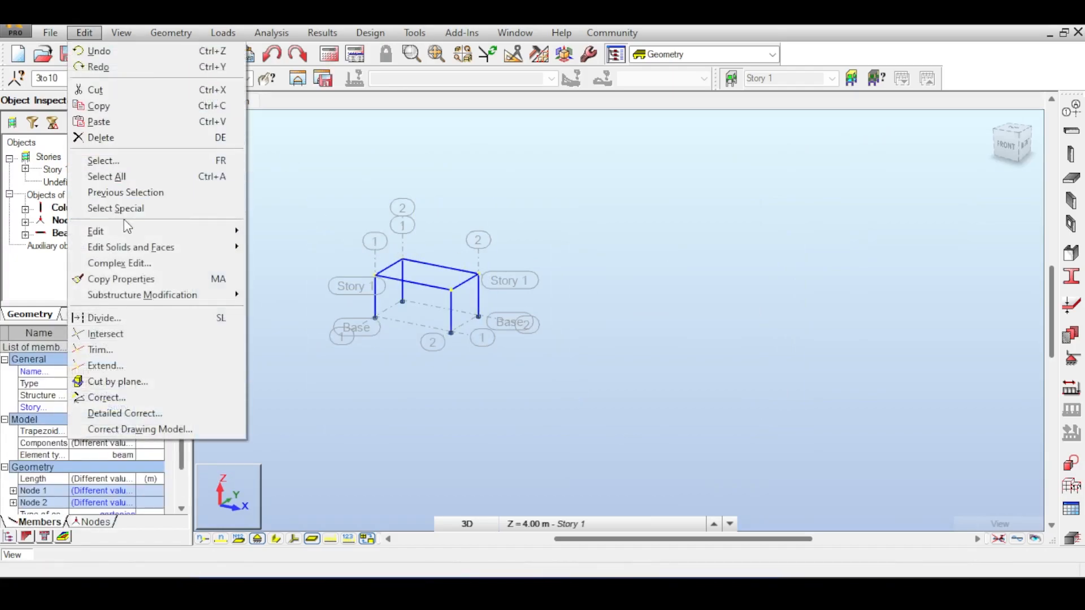
{"action": "mouse_move", "coordinate": [123, 229]}
{"action": "left_click", "coordinate": [282, 232]}
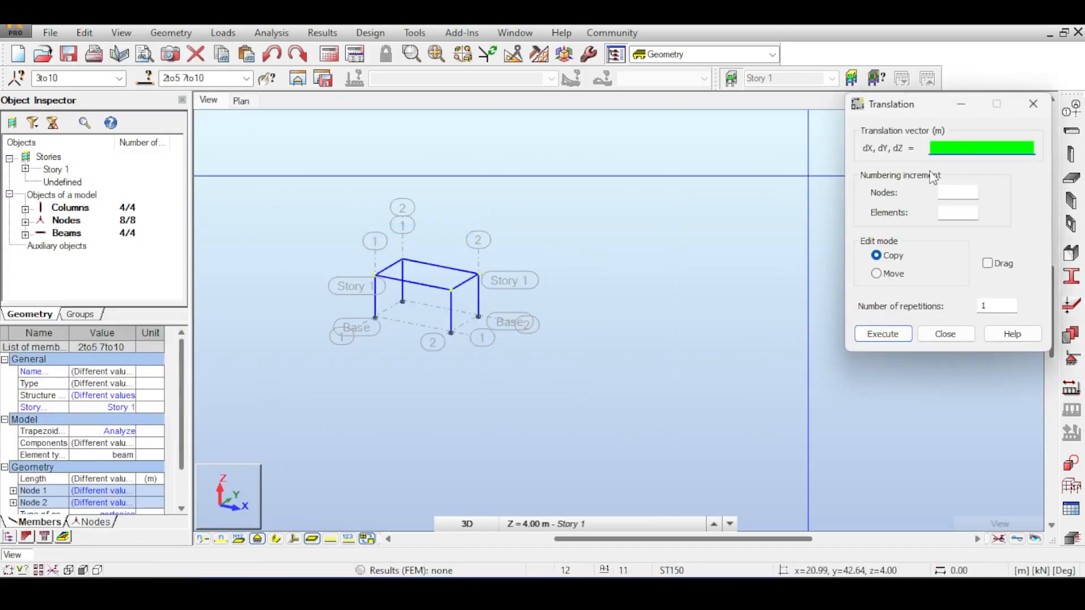
{"action": "left_click", "coordinate": [985, 304]}
{"action": "left_click", "coordinate": [968, 147]}
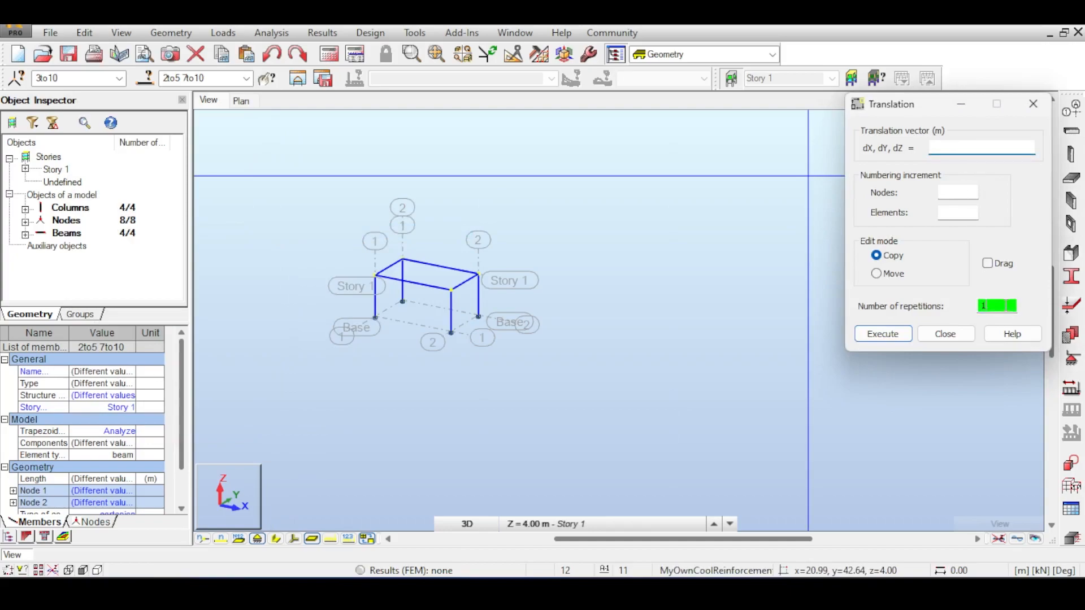
{"action": "left_click", "coordinate": [963, 148]}
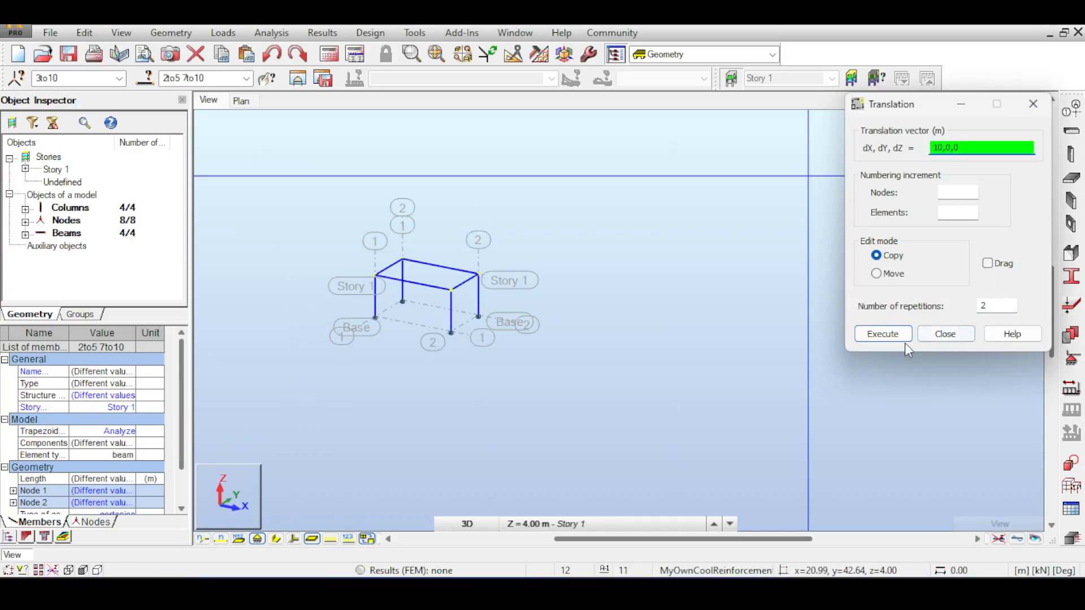
{"action": "left_click", "coordinate": [883, 334]}
{"action": "left_click", "coordinate": [941, 335]}
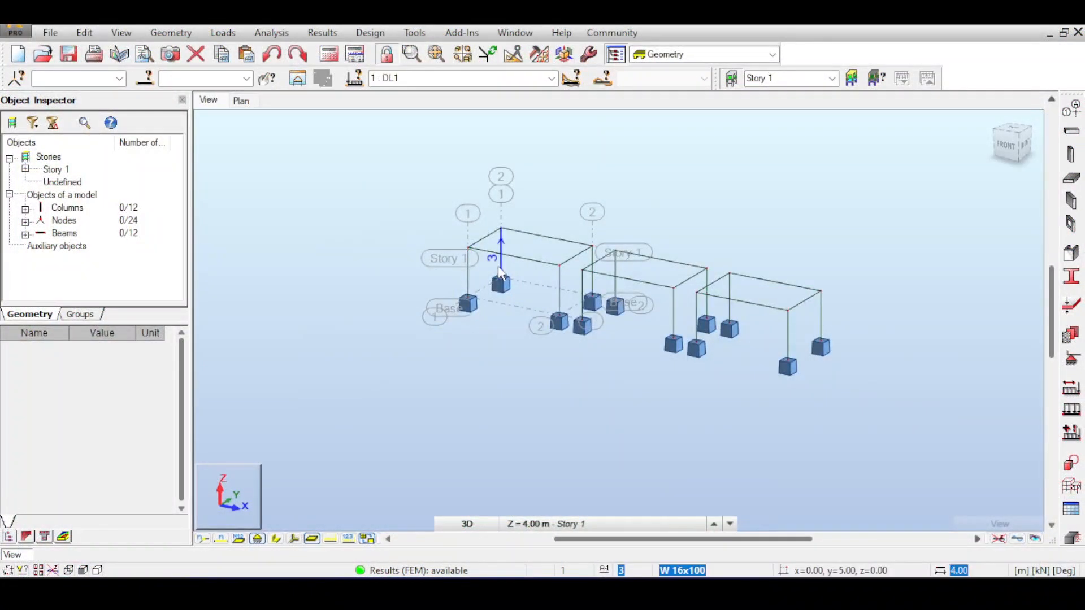
Delete the two copied frames, leaving only the original frame on the grid
{"action": "scroll", "coordinate": [545, 270], "scroll_direction": "up", "scroll_amount": 2}
{"action": "scroll", "coordinate": [546, 270], "scroll_direction": "down", "scroll_amount": 5}
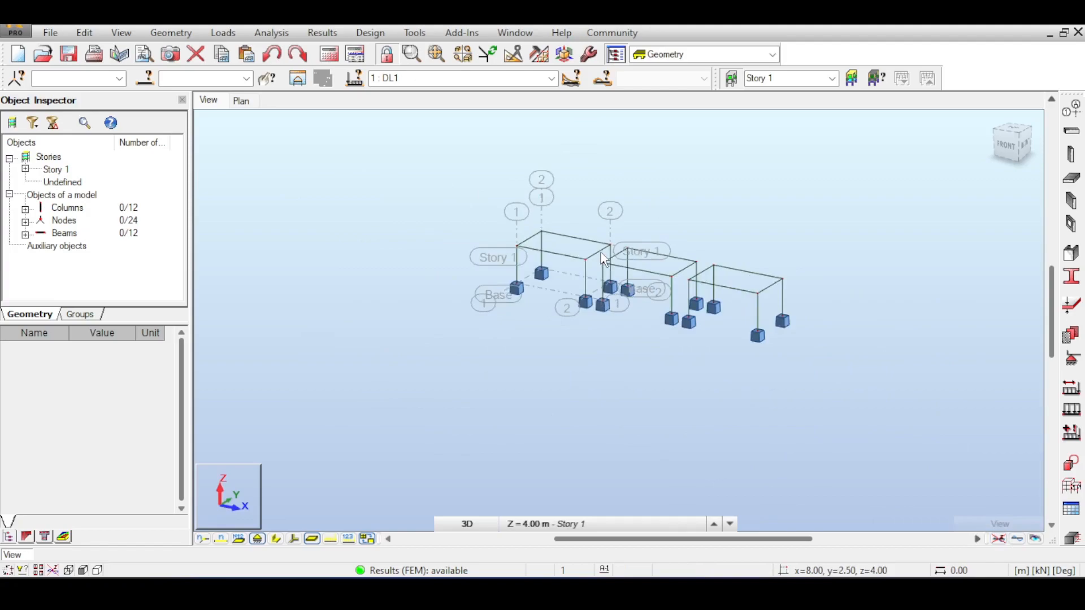
{"action": "left_click", "coordinate": [1016, 145]}
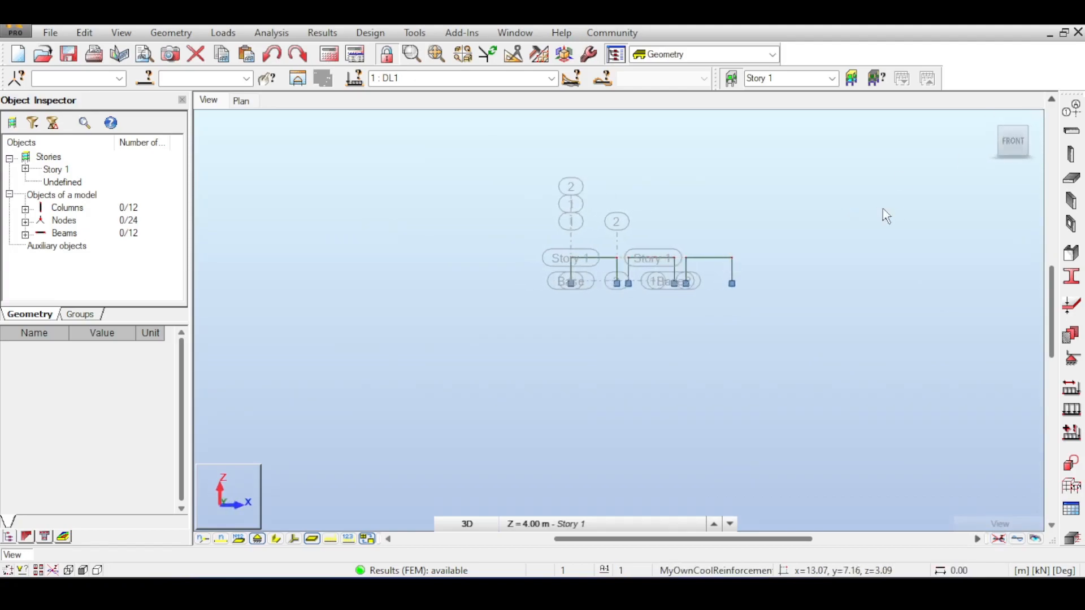
{"action": "left_click_drag", "start_coordinate": [622, 326], "coordinate": [622, 329]}
{"action": "key", "text": "Delete"}
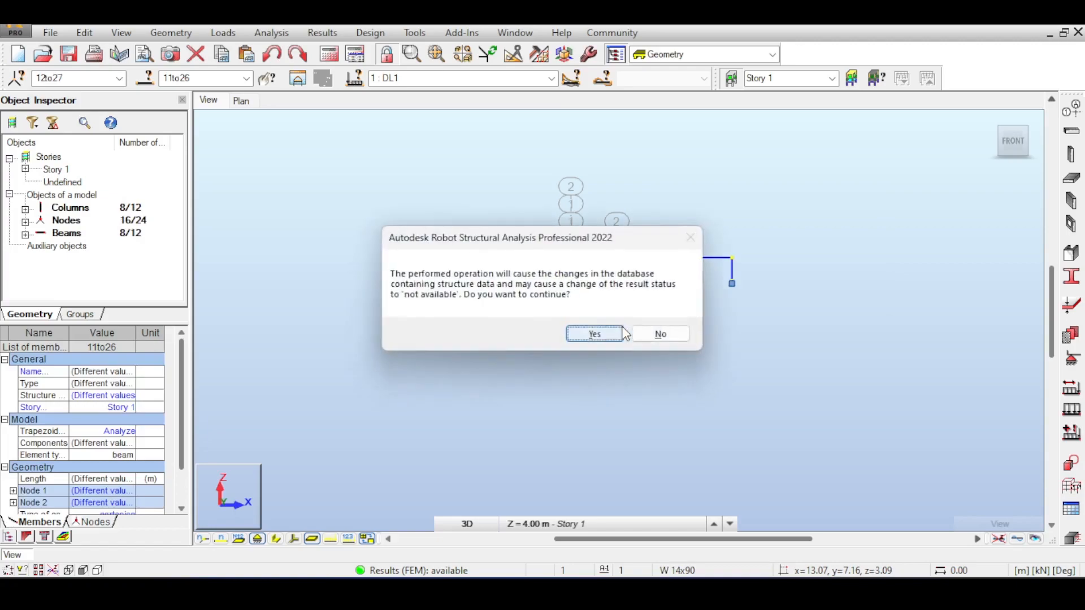
{"action": "left_click", "coordinate": [621, 333]}
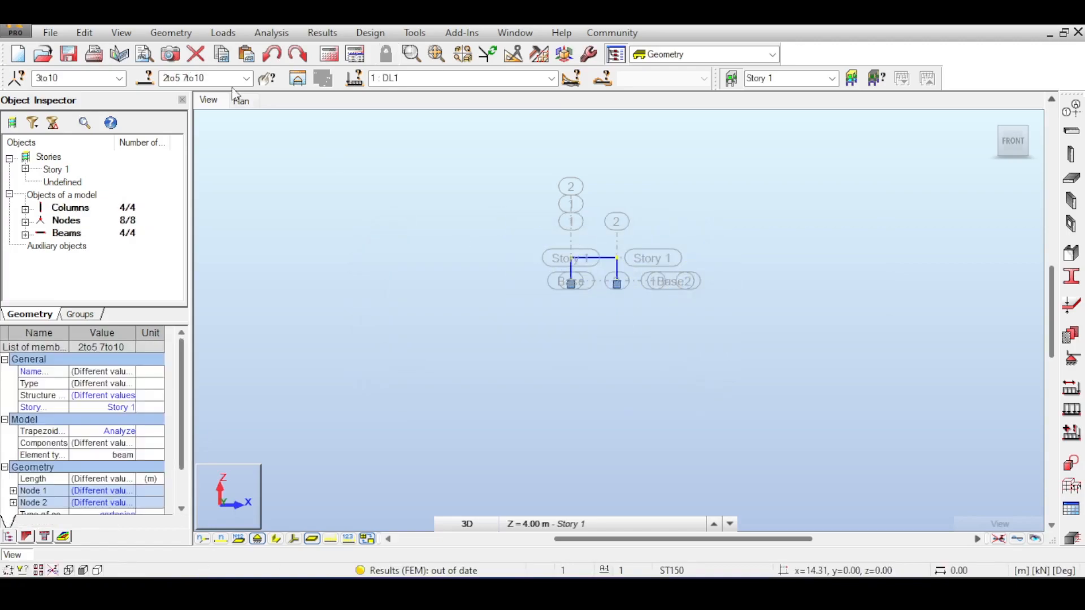
Copy the original frame twice with translation vector 15,0,0 m and clear the selection
{"action": "left_click", "coordinate": [84, 34]}
{"action": "mouse_move", "coordinate": [118, 229]}
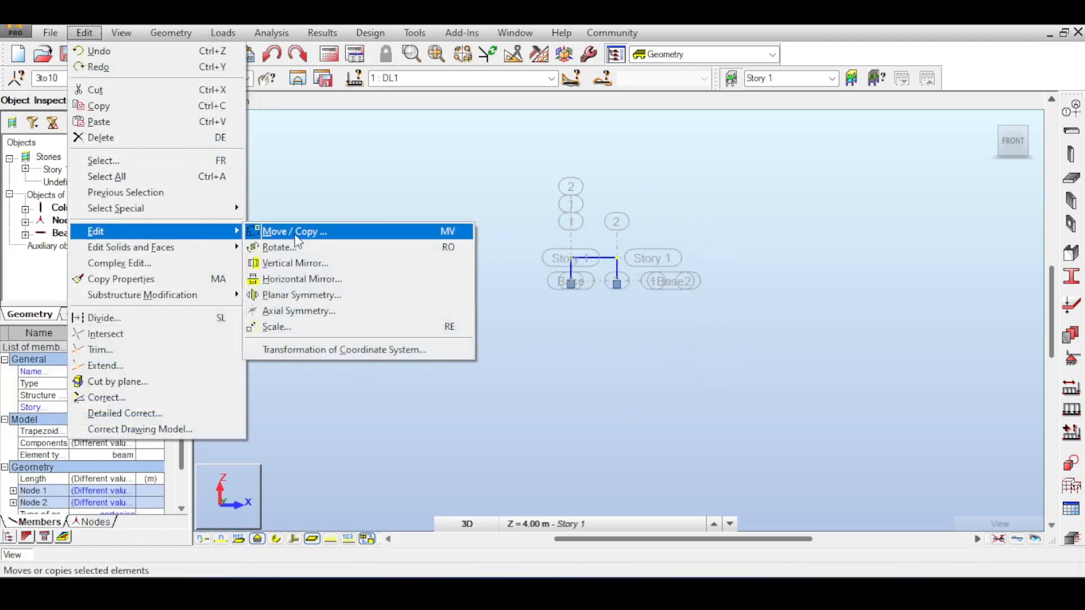
{"action": "left_click", "coordinate": [296, 232]}
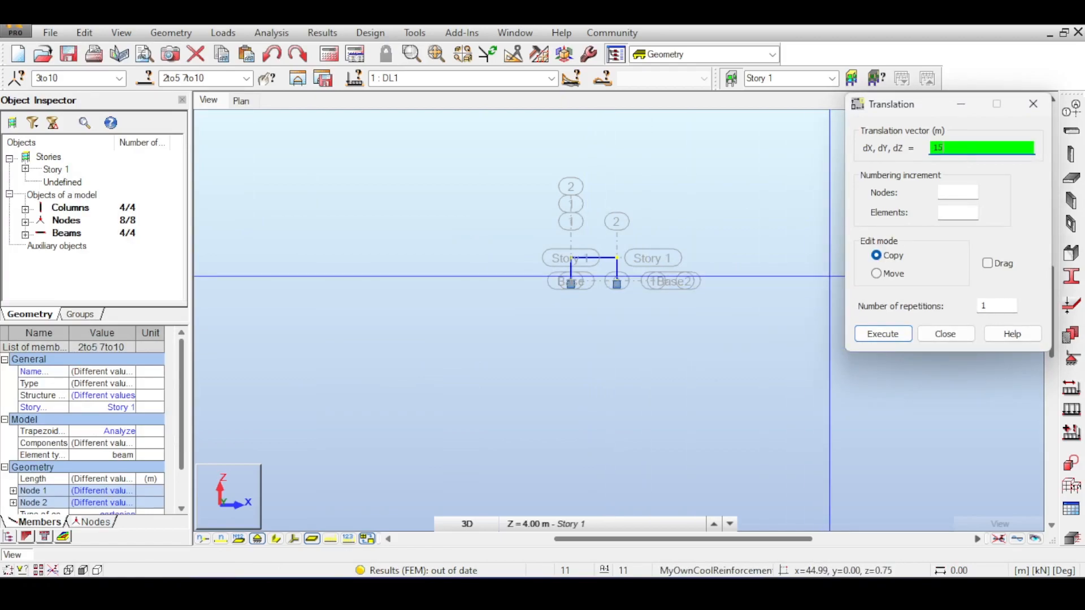
{"action": "left_click", "coordinate": [999, 305]}
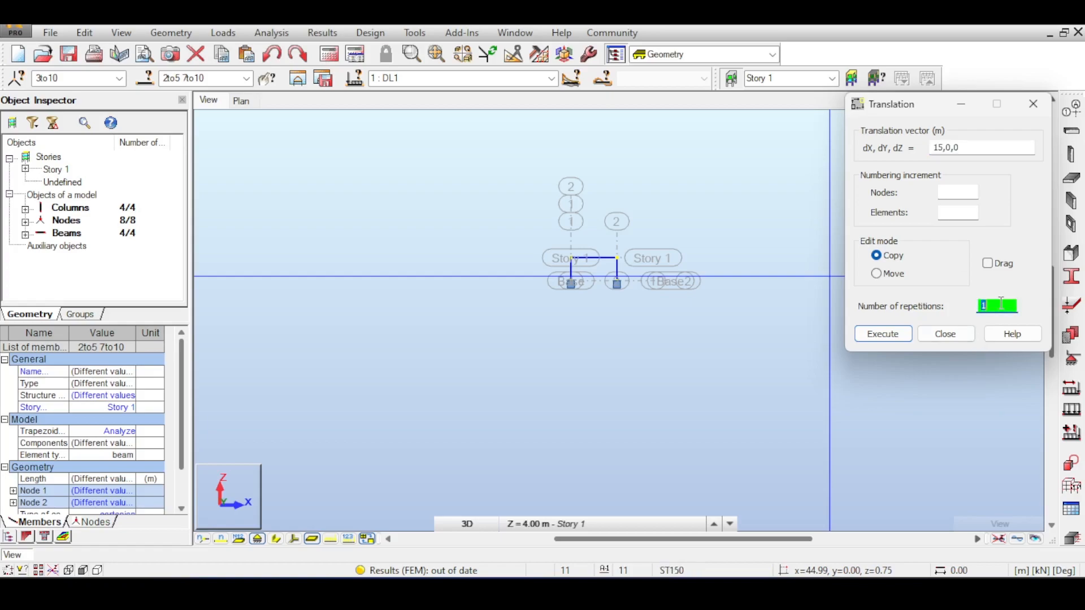
{"action": "left_click", "coordinate": [884, 334]}
{"action": "left_click", "coordinate": [945, 334]}
{"action": "left_click", "coordinate": [989, 125]}
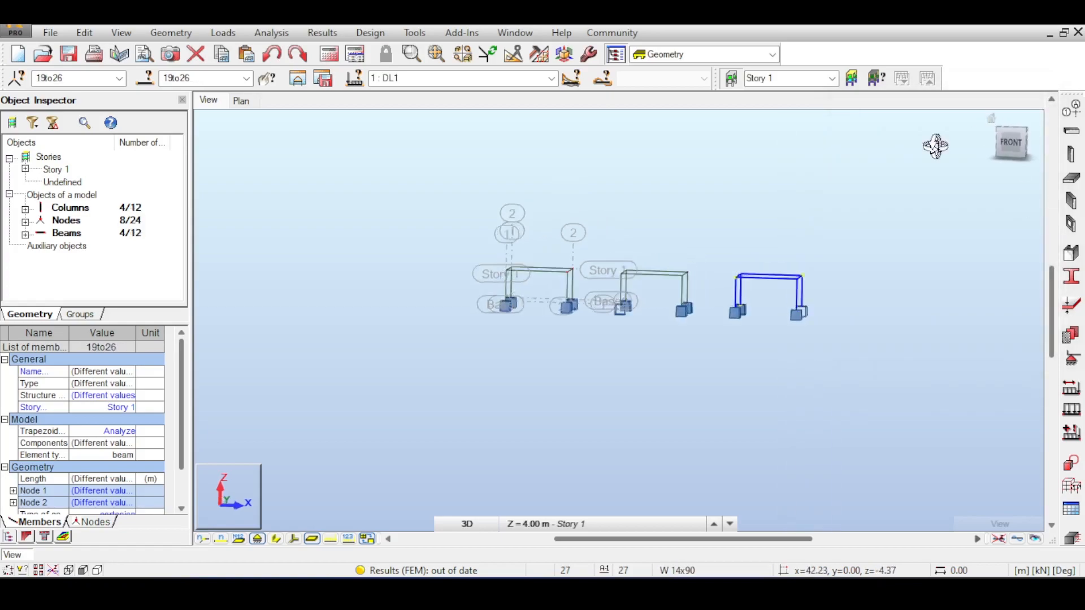
{"action": "right_click", "coordinate": [452, 193]}
{"action": "left_click", "coordinate": [407, 194]}
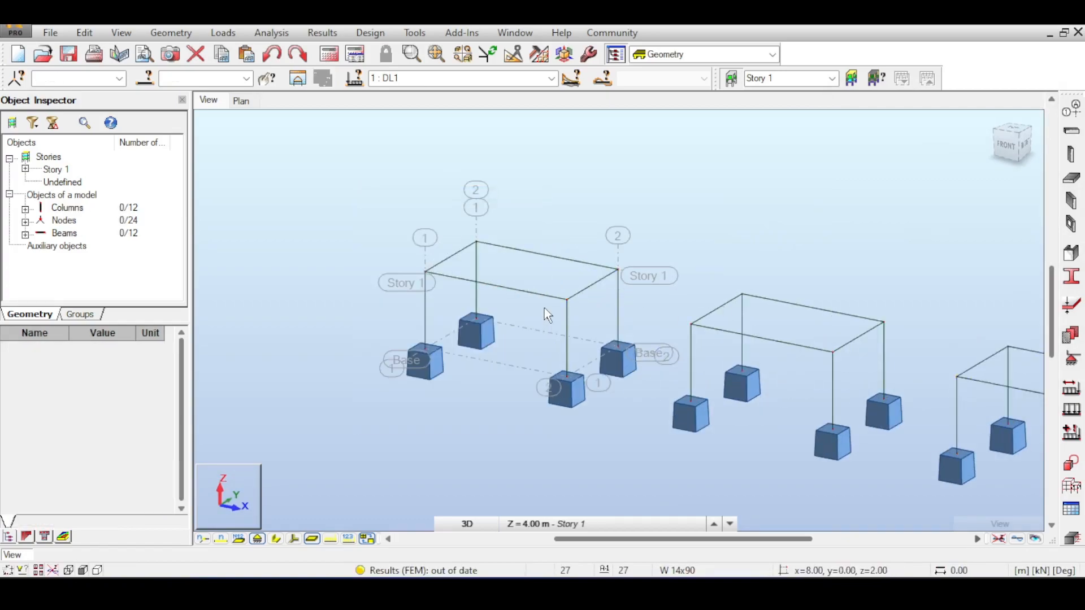
Copy the first frame's 5 m end beam with translation vector -2,0,0 and 3 repetitions, and clear the selection
{"action": "scroll", "coordinate": [592, 294], "scroll_direction": "up", "scroll_amount": 3}
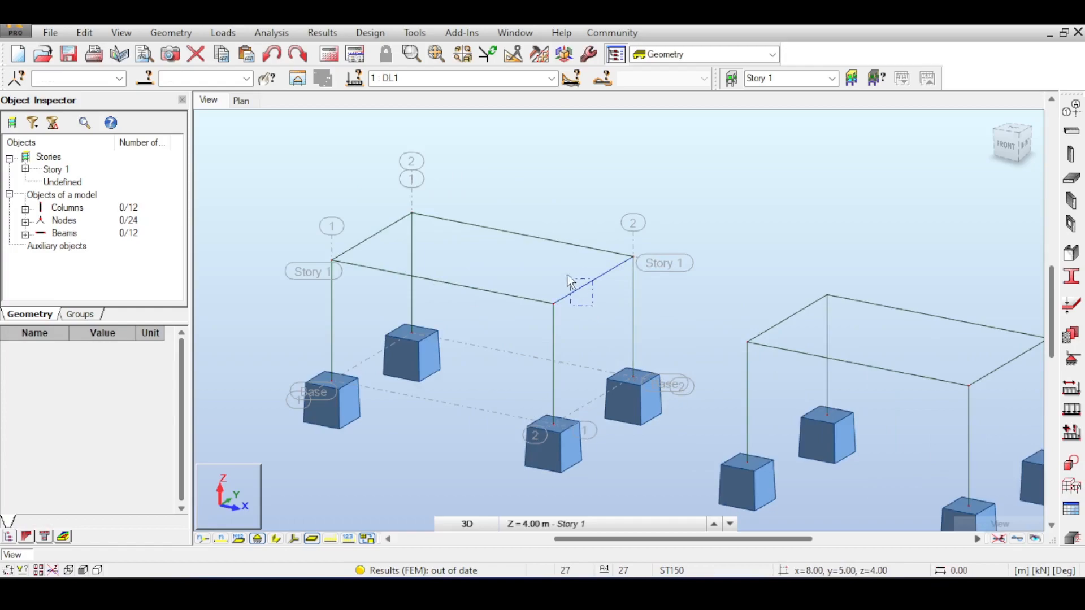
{"action": "left_click", "coordinate": [572, 290]}
{"action": "left_click", "coordinate": [84, 34]}
{"action": "mouse_move", "coordinate": [113, 230]}
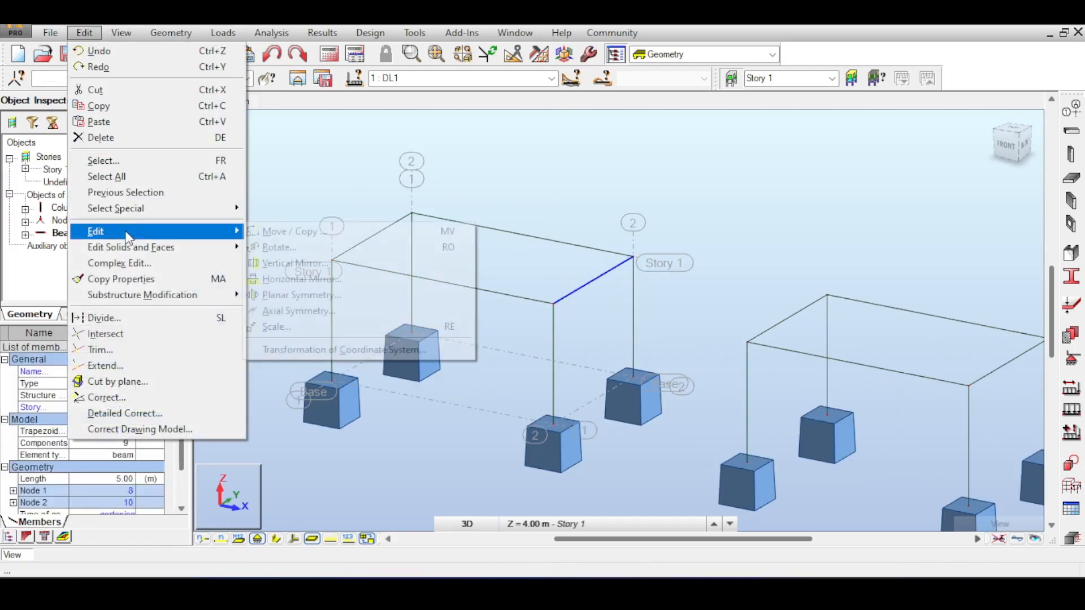
{"action": "left_click", "coordinate": [277, 231]}
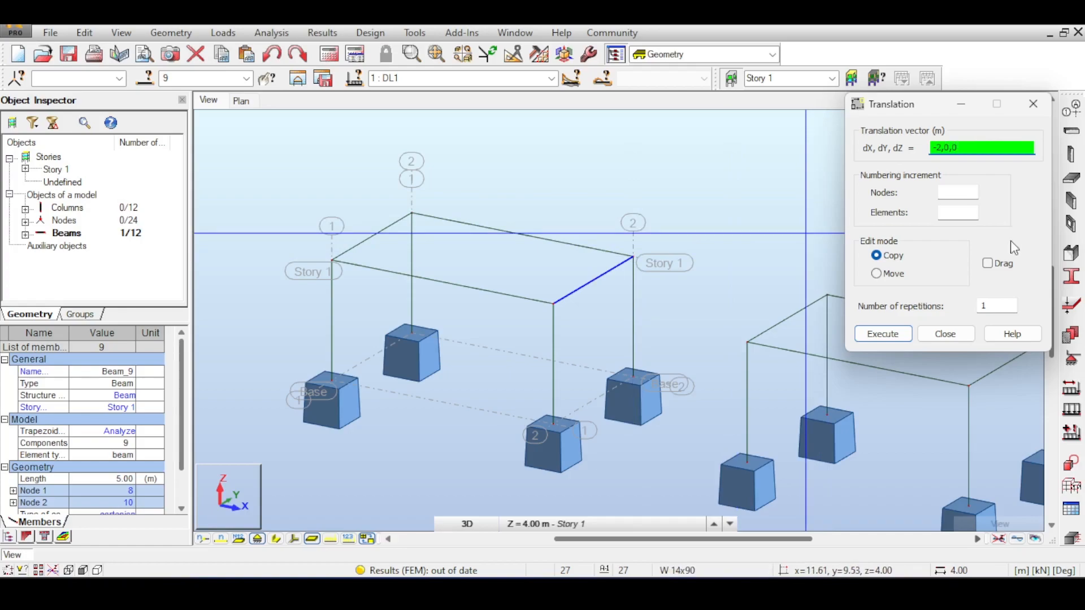
{"action": "left_click", "coordinate": [998, 306]}
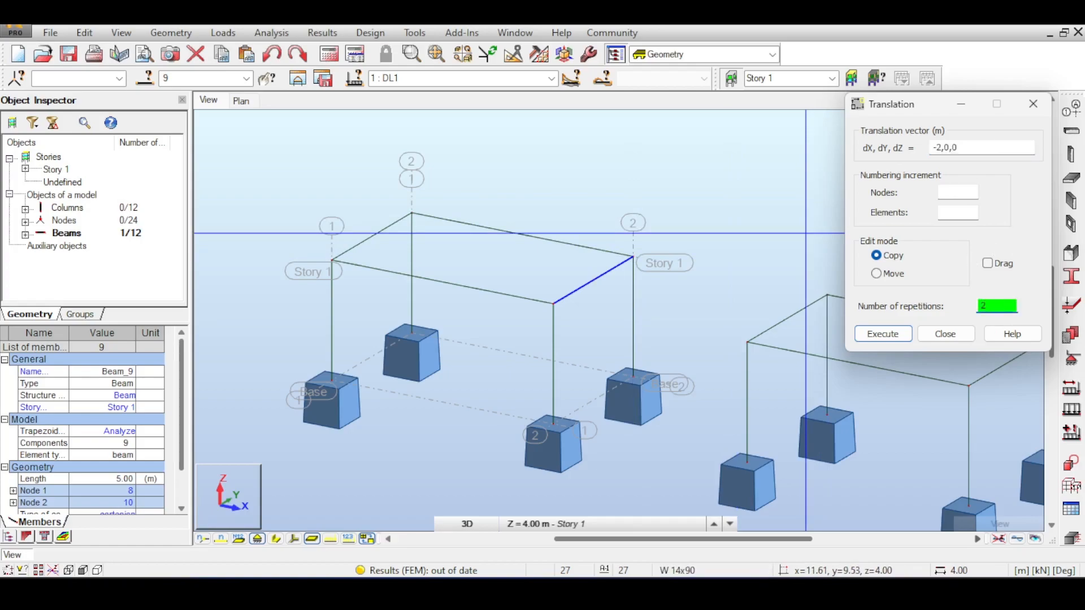
{"action": "left_click", "coordinate": [883, 334]}
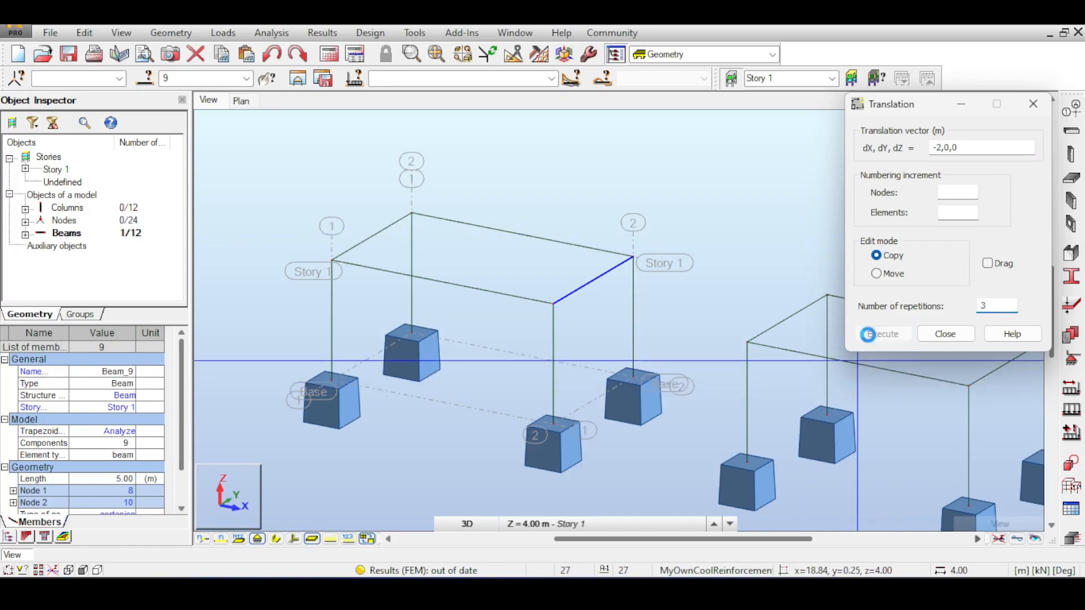
{"action": "scroll", "coordinate": [419, 265], "scroll_direction": "down", "scroll_amount": 3}
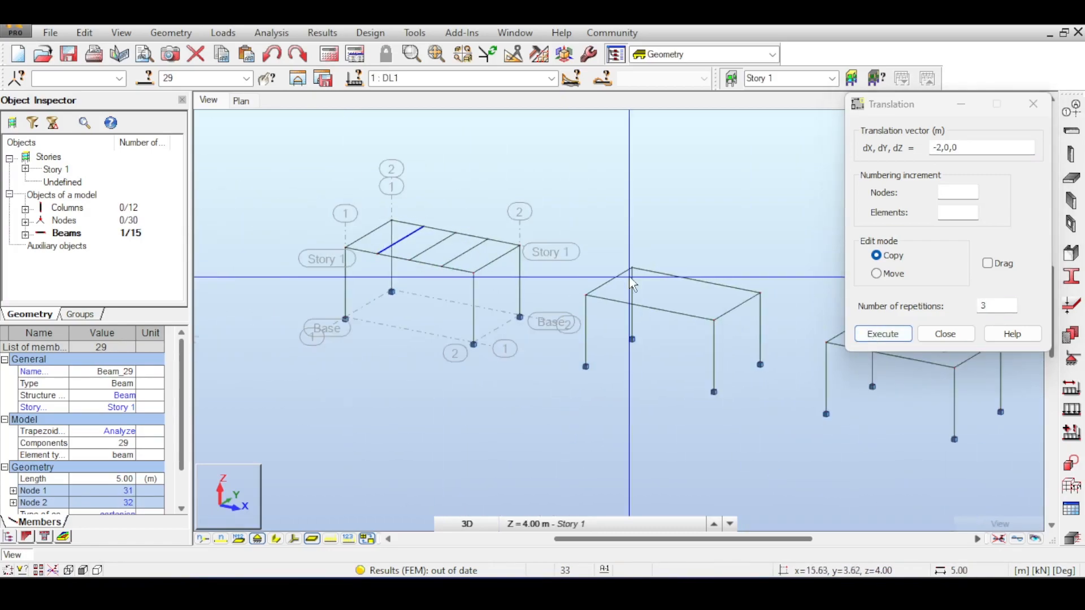
{"action": "left_click", "coordinate": [945, 334]}
{"action": "scroll", "coordinate": [396, 264], "scroll_direction": "up", "scroll_amount": 3}
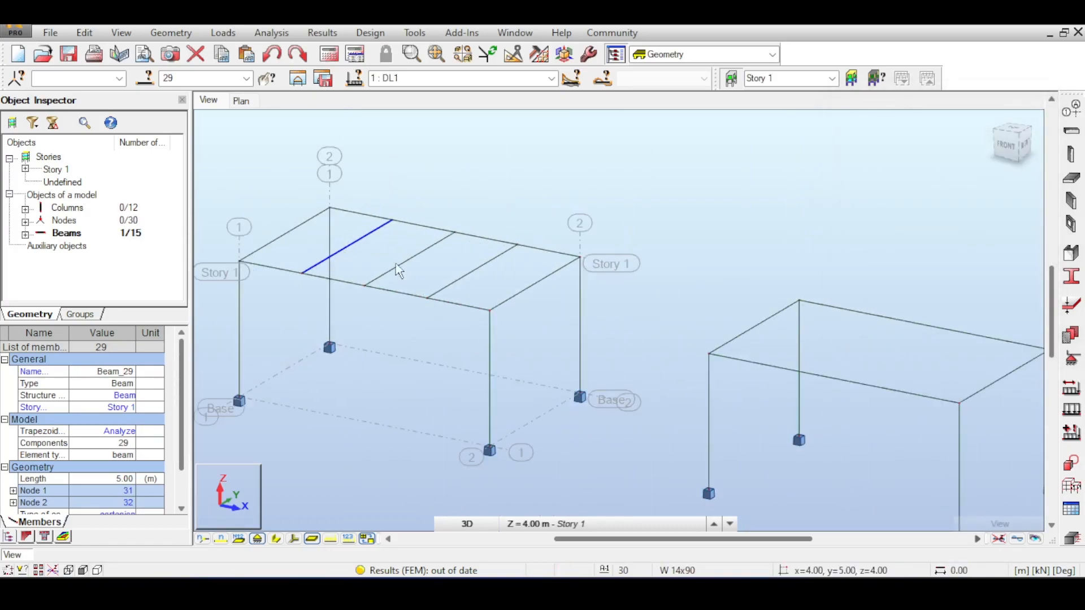
{"action": "left_click", "coordinate": [442, 216]}
{"action": "scroll", "coordinate": [486, 221], "scroll_direction": "up", "scroll_amount": 2}
{"action": "middle_click_drag", "start_coordinate": [487, 221], "coordinate": [447, 208]}
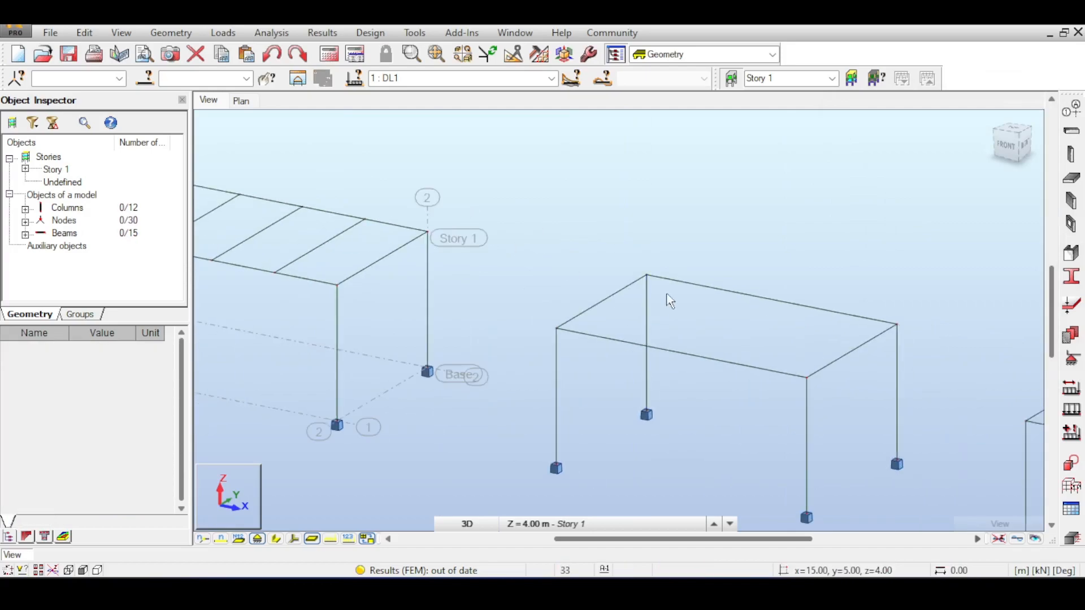
{"action": "left_click", "coordinate": [371, 251]}
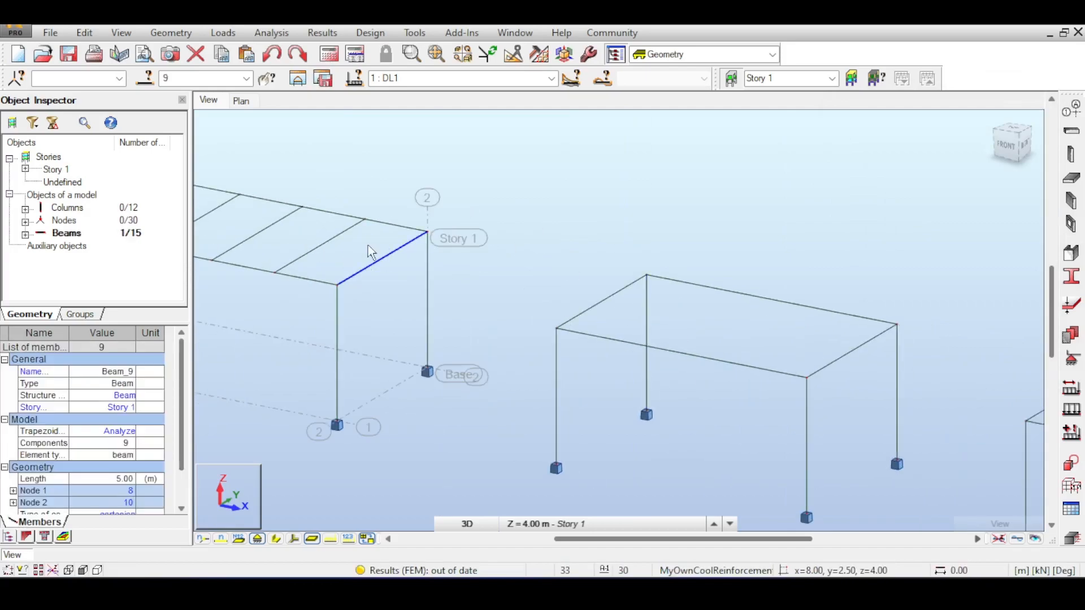
{"action": "scroll", "coordinate": [469, 192], "scroll_direction": "down", "scroll_amount": 1}
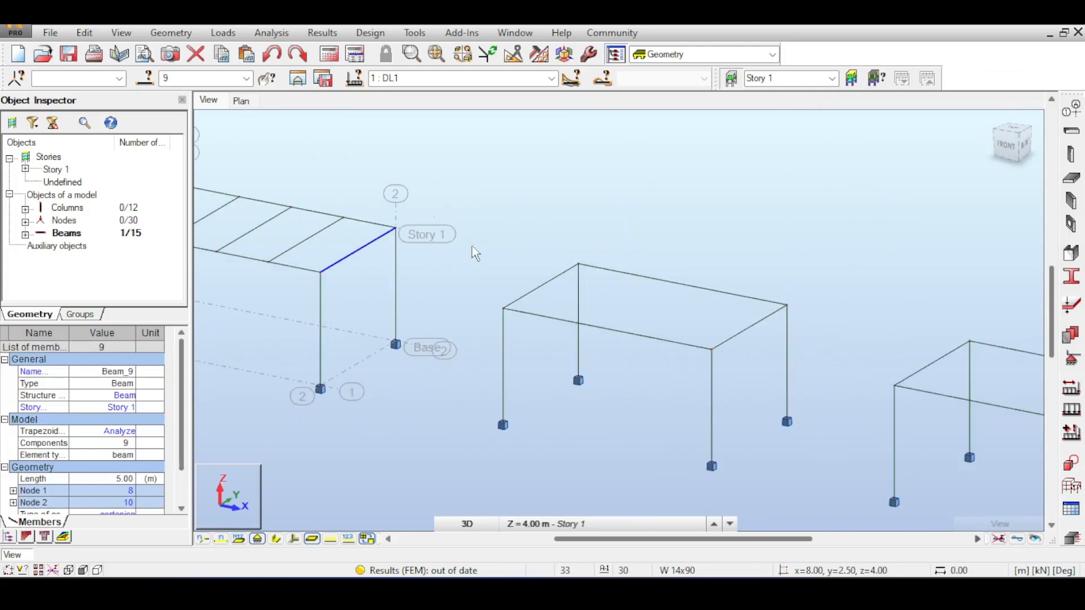
{"action": "left_click", "coordinate": [587, 181]}
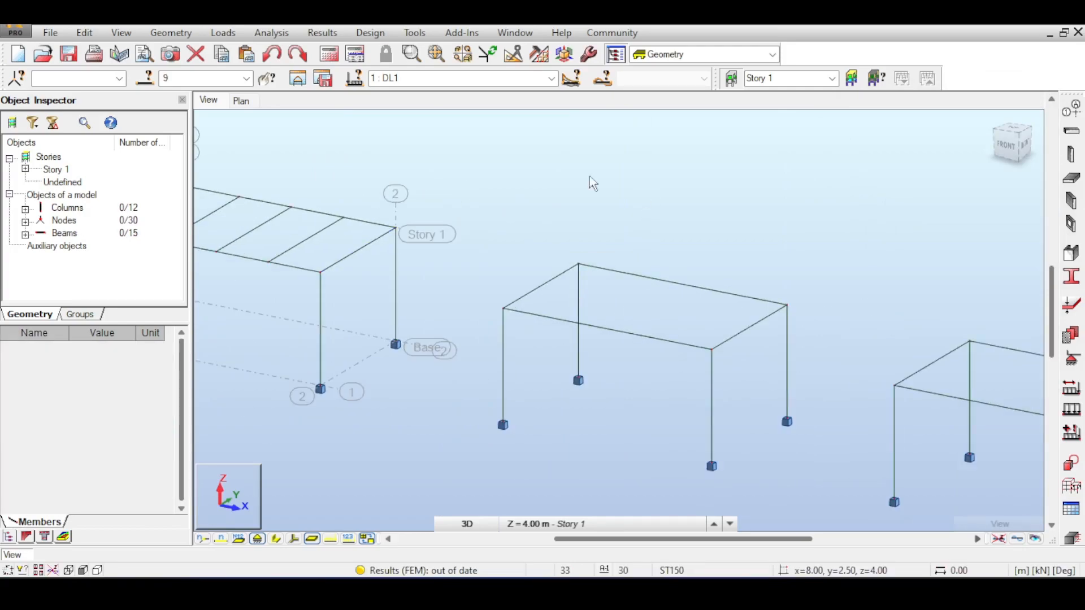
Divide the middle frame's two 8 m beams into 4 segments, generating nodes without member division
{"action": "left_click", "coordinate": [84, 32]}
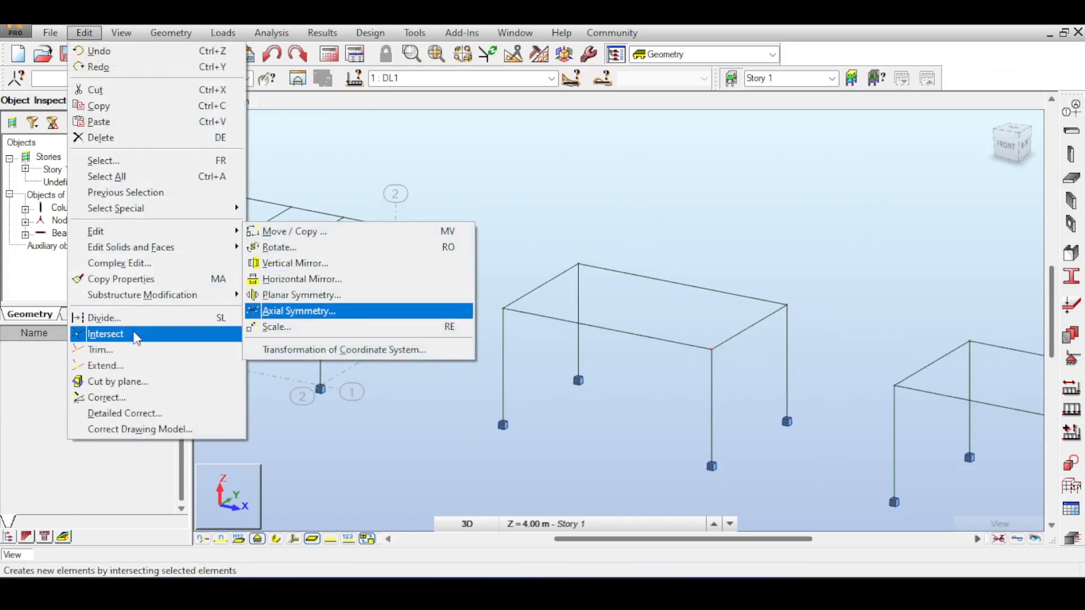
{"action": "left_click", "coordinate": [105, 318]}
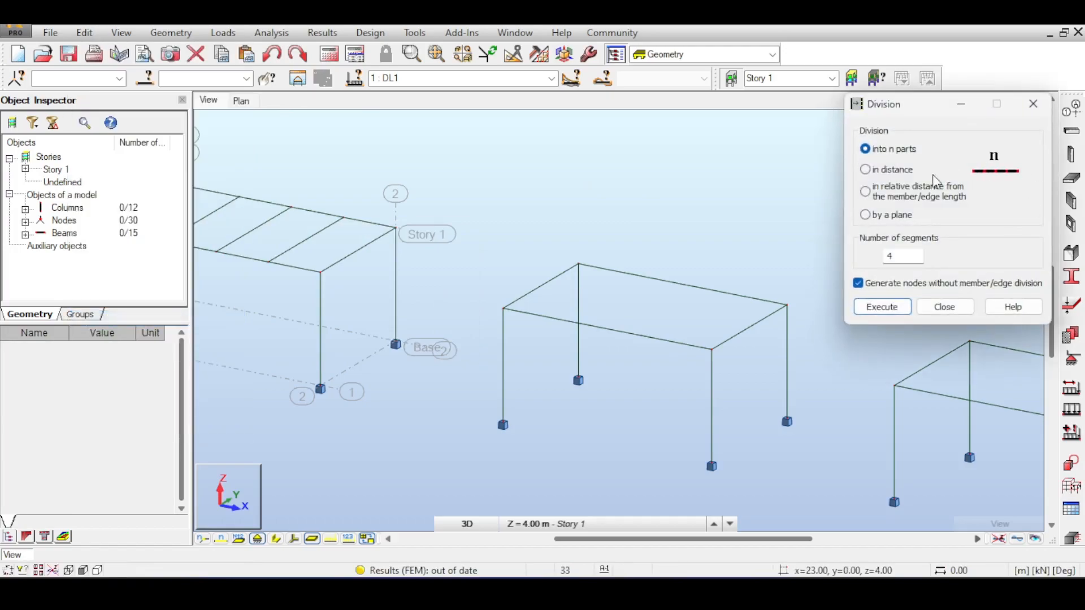
{"action": "middle_click_drag", "start_coordinate": [544, 279], "coordinate": [724, 298]}
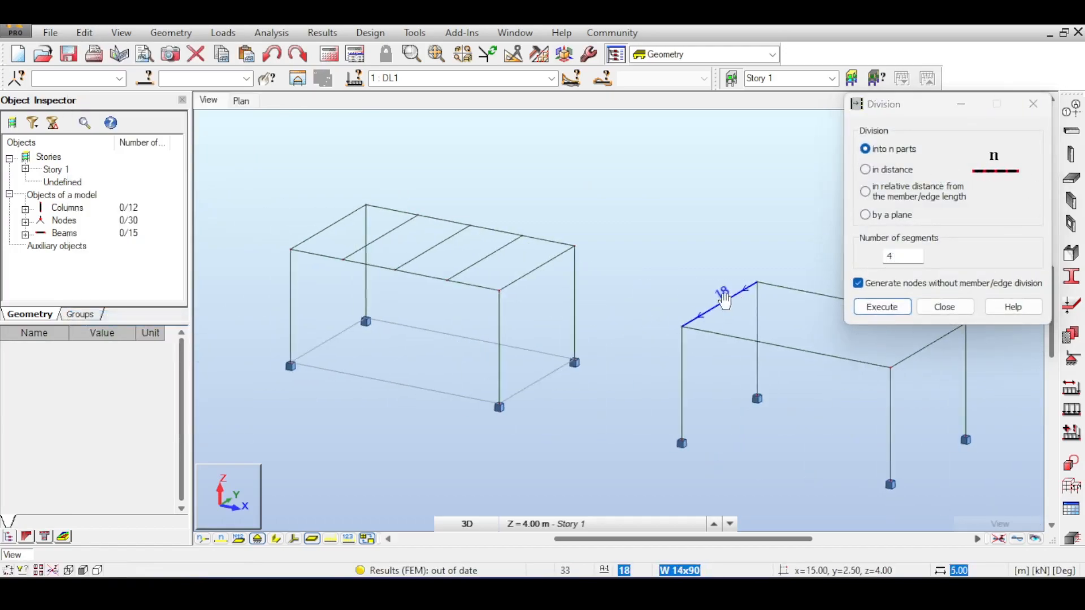
{"action": "middle_click_drag", "start_coordinate": [796, 273], "coordinate": [567, 255]}
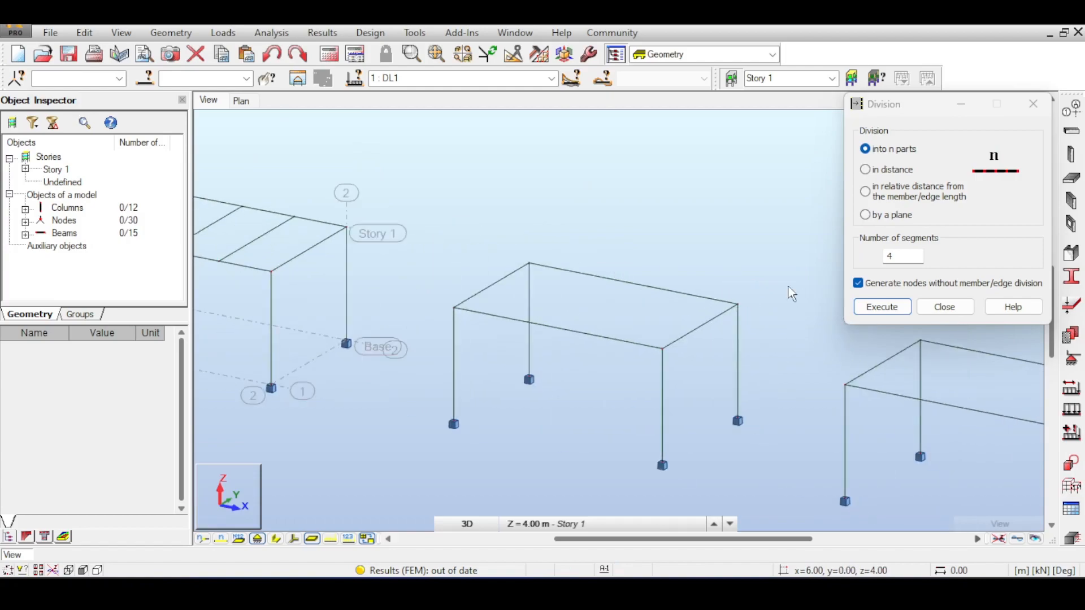
{"action": "left_click", "coordinate": [664, 294]}
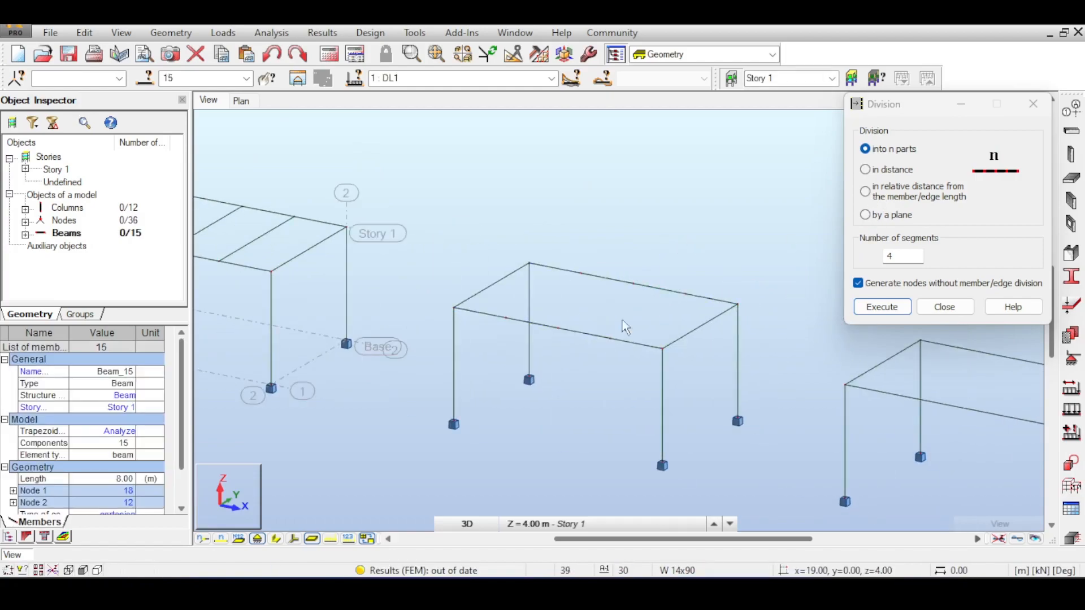
Divide the third frame's two 8 m beams into 4 separate members by turning off node-only generation
{"action": "middle_click_drag", "start_coordinate": [735, 267], "coordinate": [370, 189]}
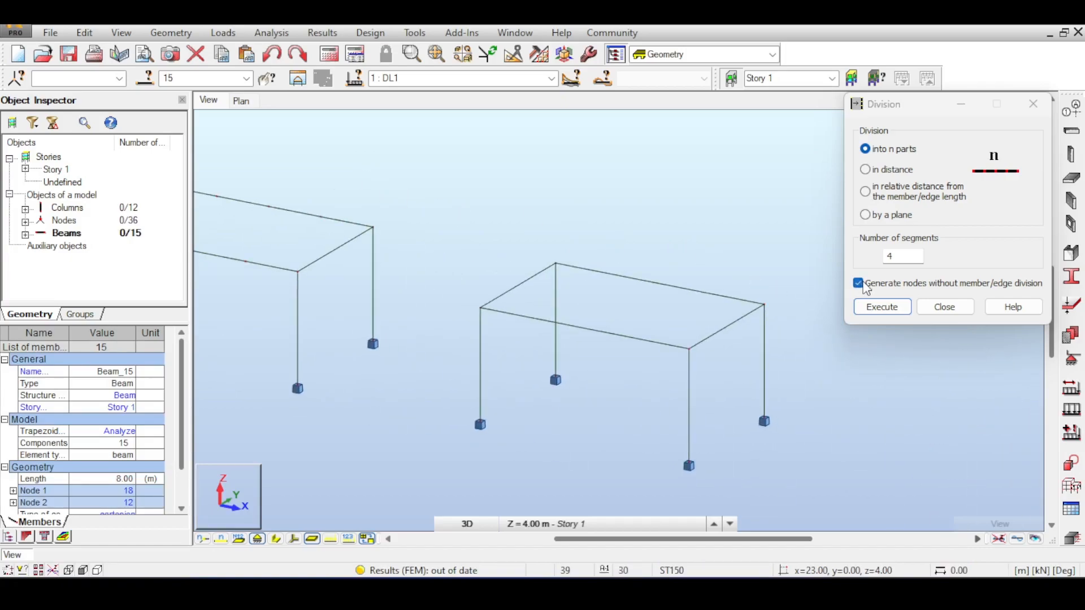
{"action": "left_click", "coordinate": [858, 284]}
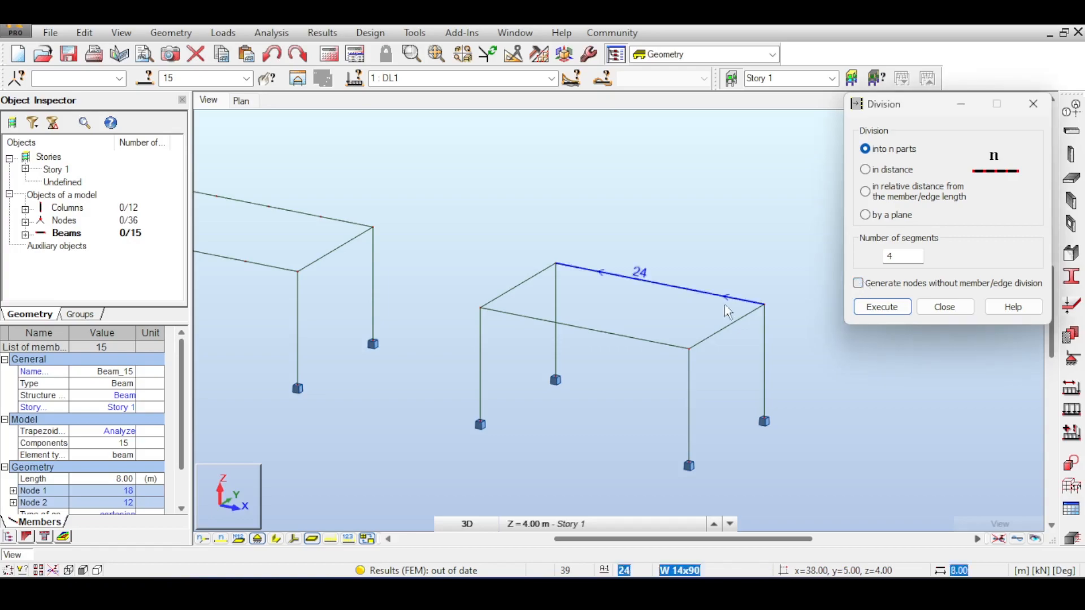
{"action": "left_click", "coordinate": [696, 293]}
{"action": "left_click", "coordinate": [632, 346]}
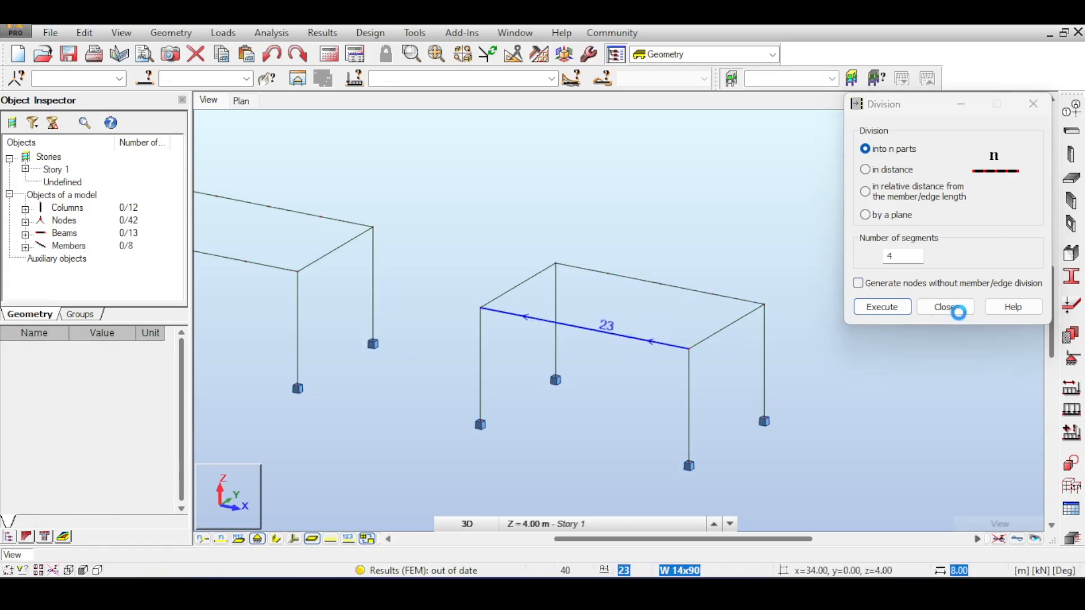
{"action": "left_click", "coordinate": [945, 307]}
Add W 14x90 steel beams between the opposite division nodes of the middle and third frames
{"action": "scroll", "coordinate": [653, 306], "scroll_direction": "down", "scroll_amount": 3}
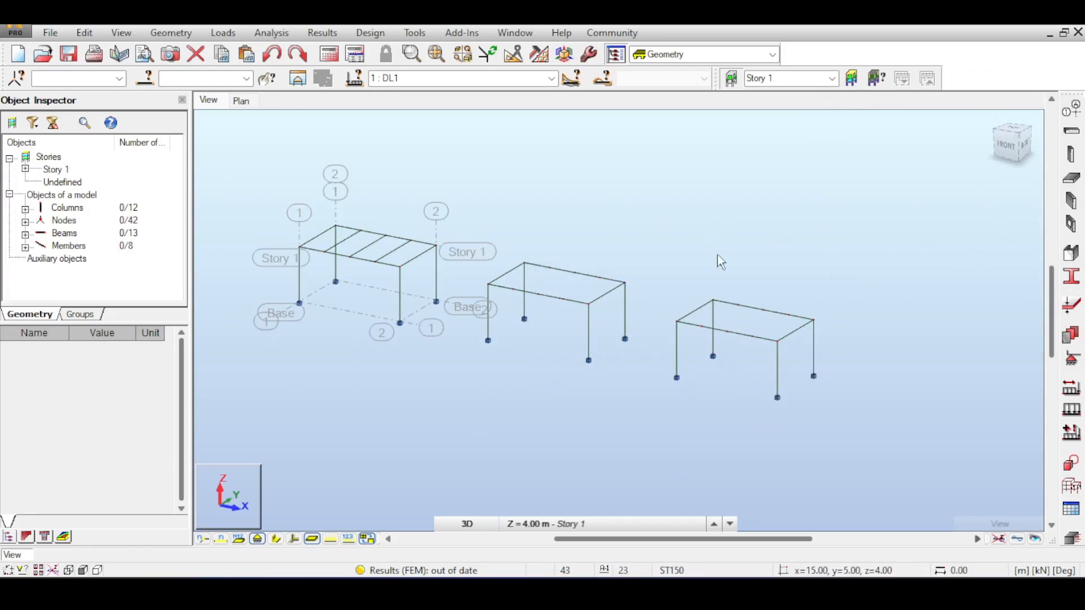
{"action": "scroll", "coordinate": [609, 291], "scroll_direction": "up", "scroll_amount": 1}
{"action": "left_click", "coordinate": [1071, 153]}
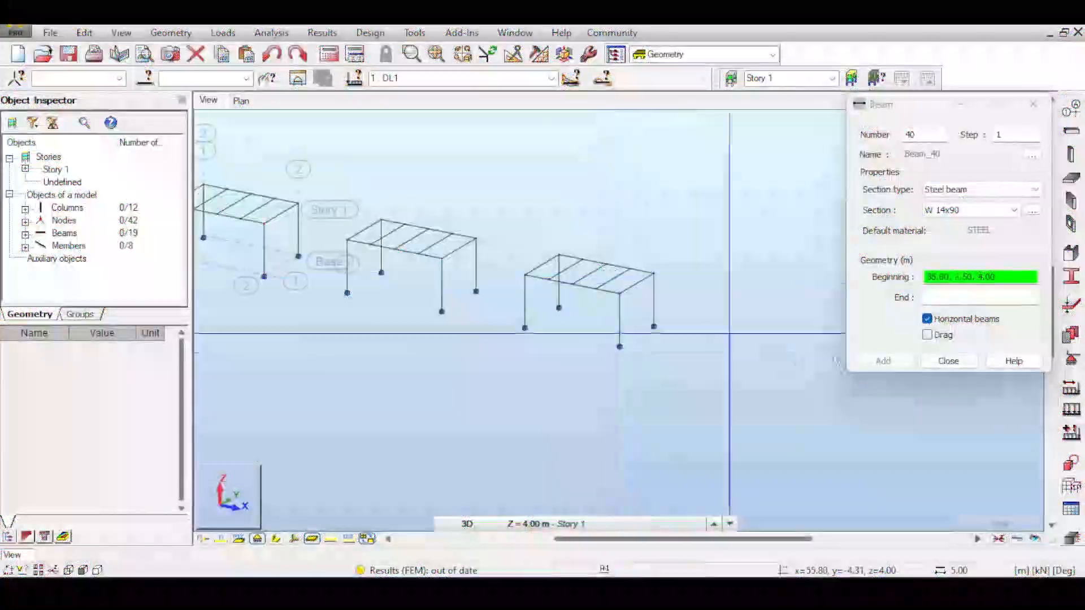
{"action": "left_click", "coordinate": [948, 360]}
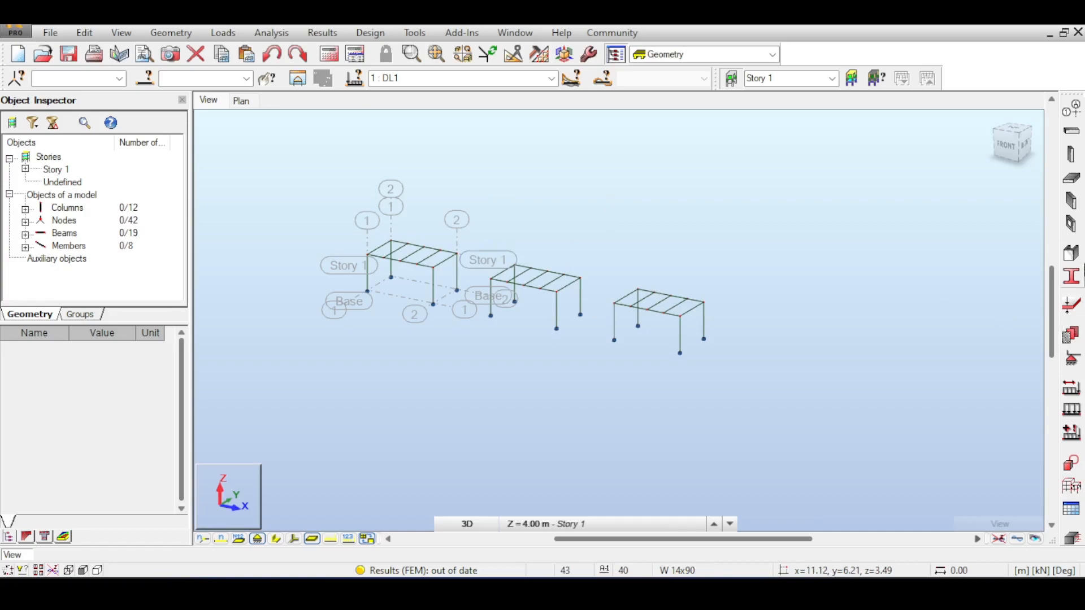
Create a rectangular cladding with One-way X load distribution over the first frame's roof
{"action": "left_click", "coordinate": [171, 32]}
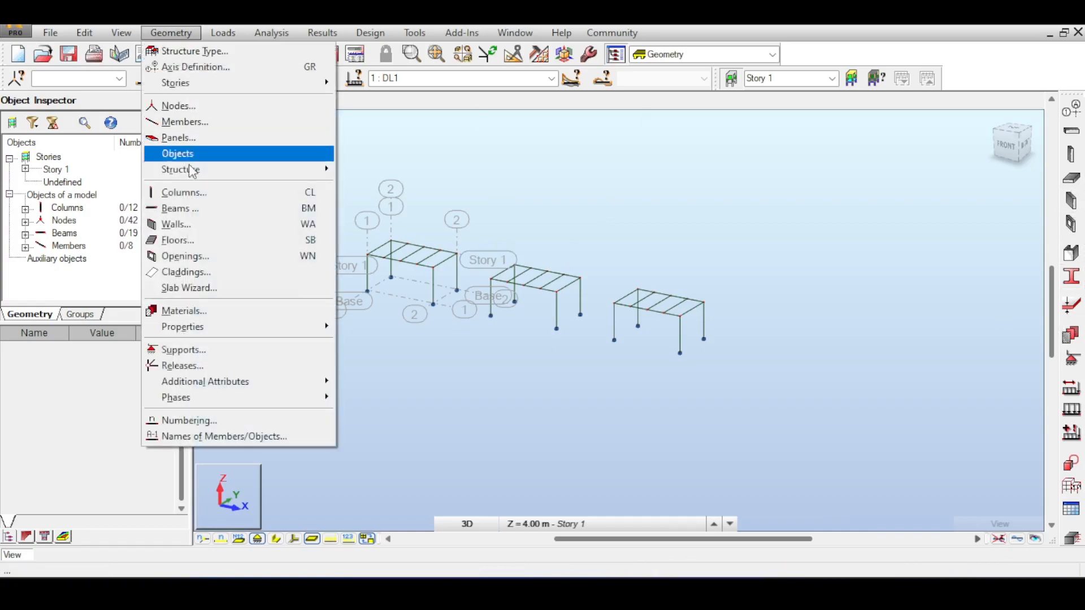
{"action": "left_click", "coordinate": [187, 272]}
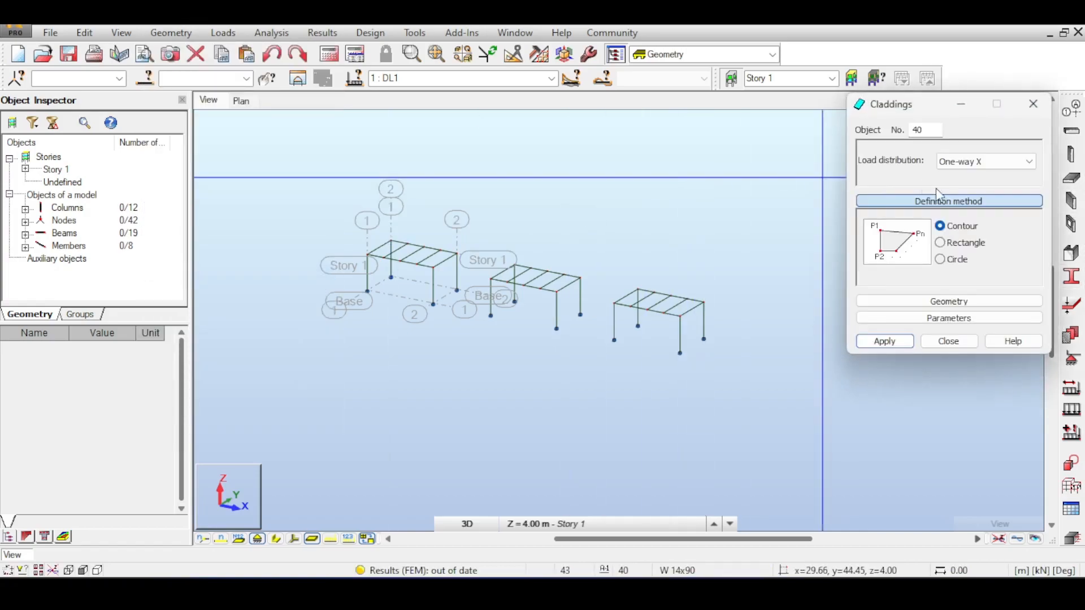
{"action": "left_click", "coordinate": [939, 242]}
{"action": "scroll", "coordinate": [588, 276], "scroll_direction": "up", "scroll_amount": 5}
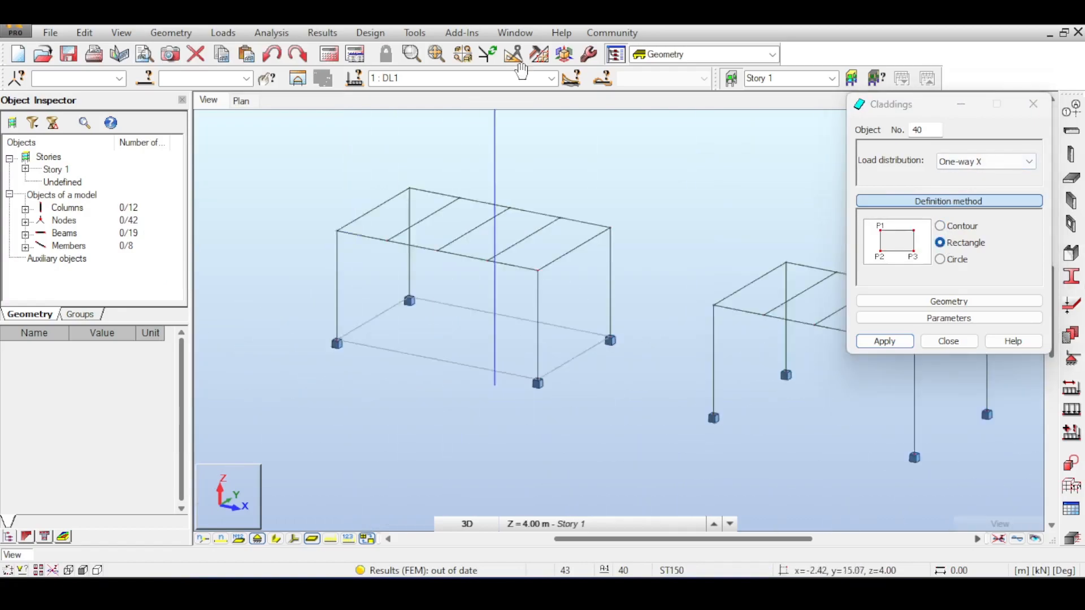
{"action": "left_click", "coordinate": [575, 249]}
{"action": "left_click", "coordinate": [647, 206]}
Try to draw a rectangular One-way X cladding over the middle frame's roof, and undo it
{"action": "middle_click_drag", "start_coordinate": [710, 220], "coordinate": [426, 171]}
{"action": "left_click", "coordinate": [466, 235]}
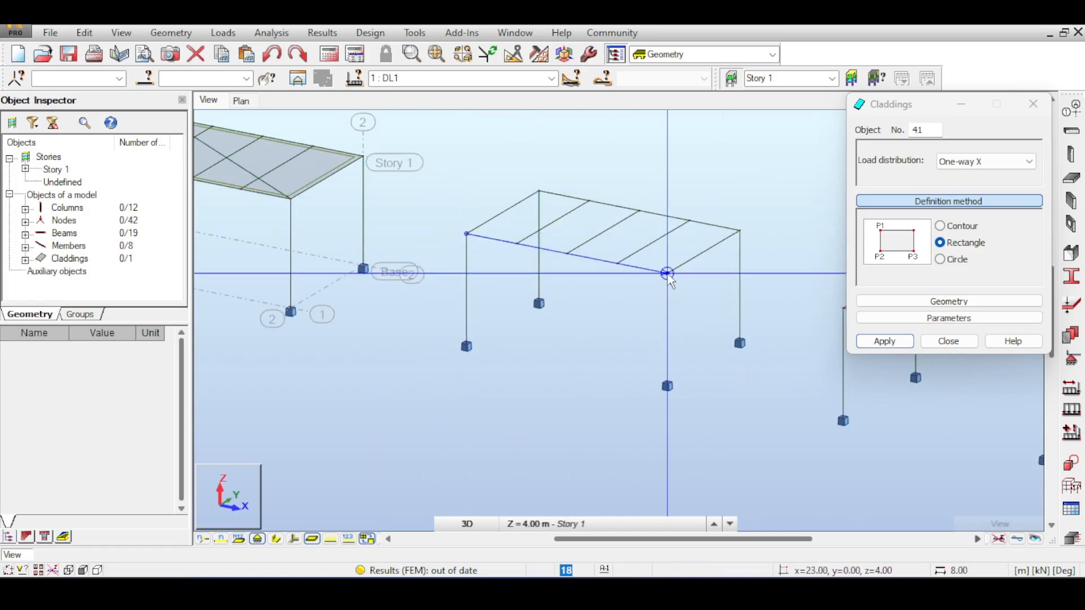
{"action": "left_click", "coordinate": [740, 231]}
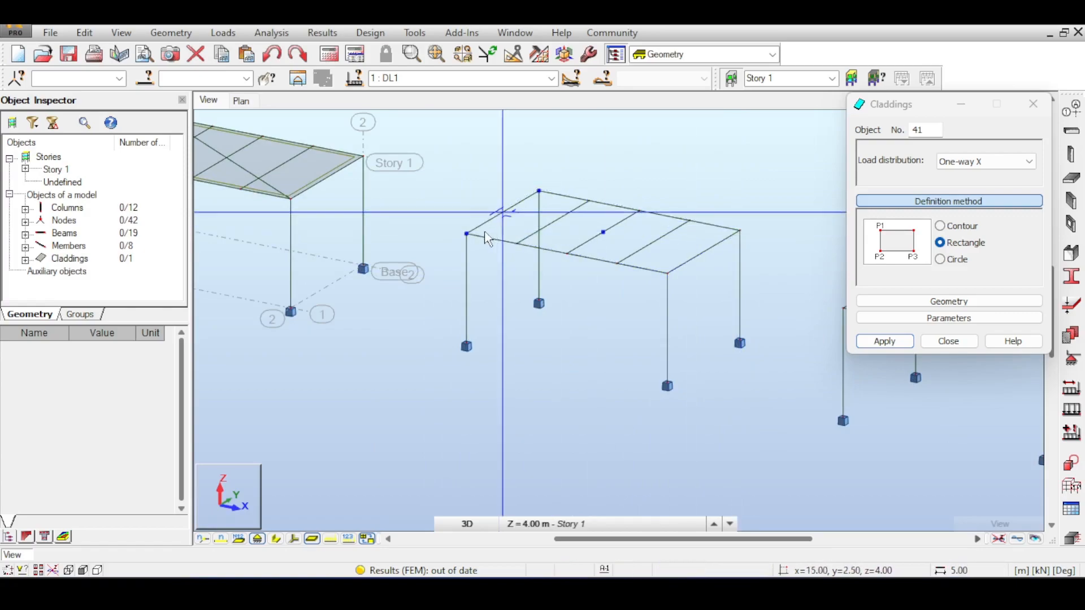
{"action": "left_click", "coordinate": [466, 234]}
{"action": "left_click", "coordinate": [667, 273]}
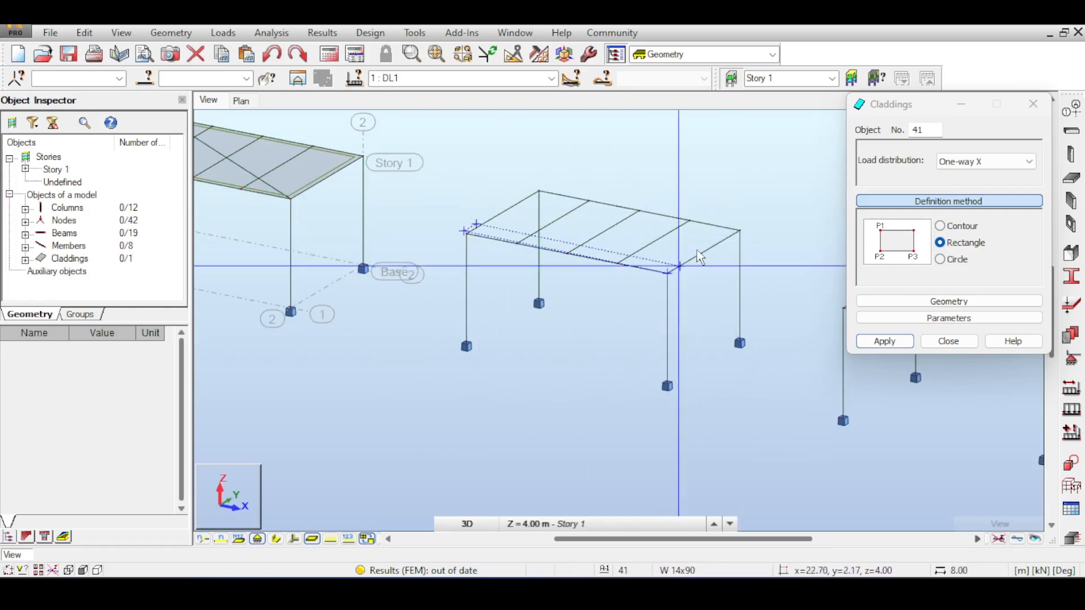
{"action": "left_click", "coordinate": [739, 231]}
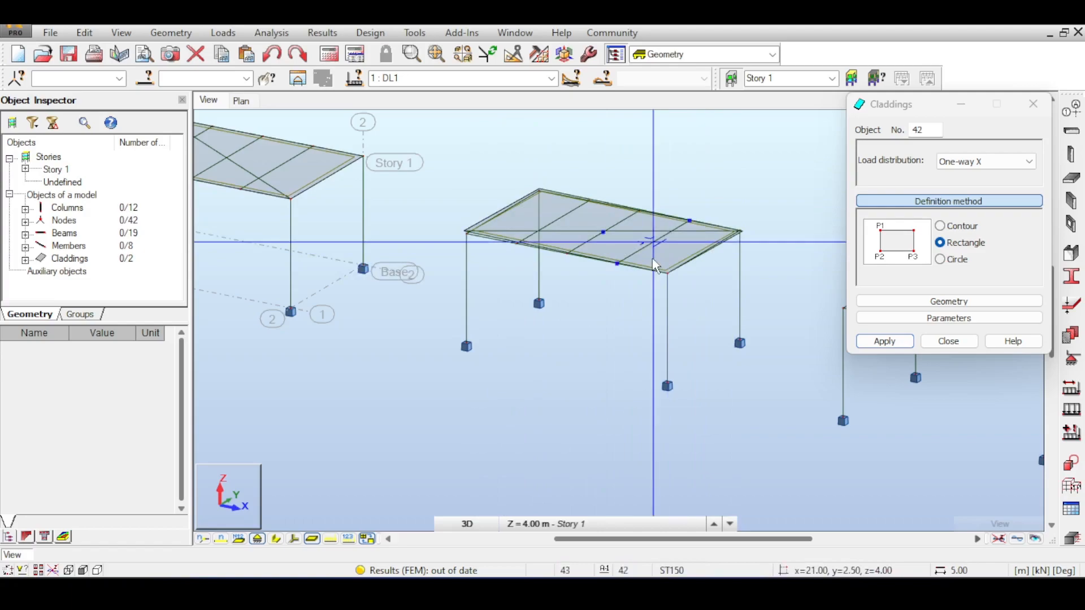
{"action": "key", "text": "ctrl+z"}
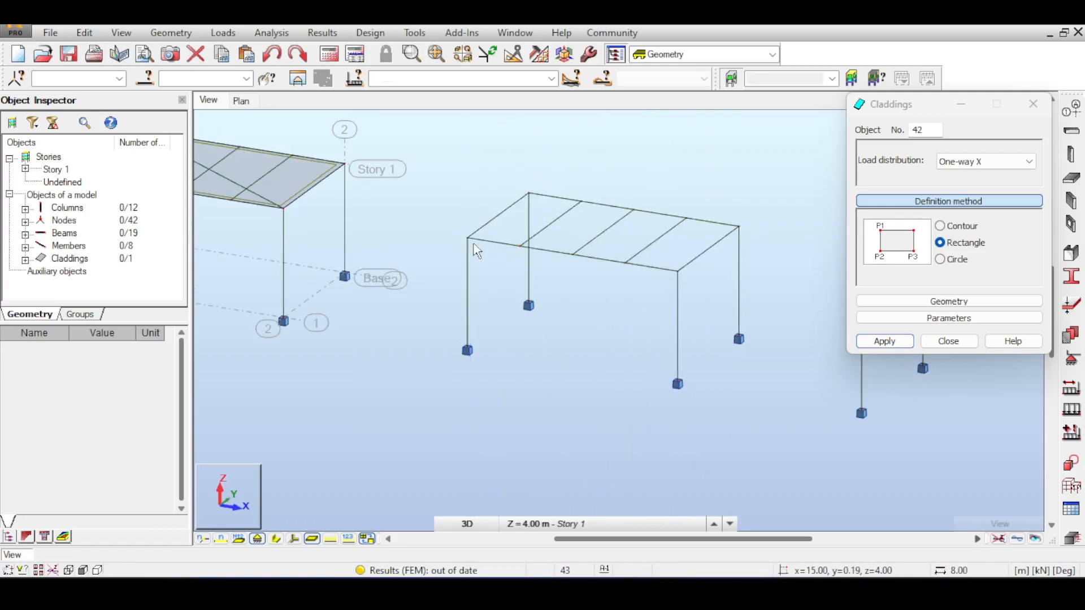
Draw a rectangular One-way X cladding through the middle frame's roof corner nodes
{"action": "scroll", "coordinate": [469, 241], "scroll_direction": "up", "scroll_amount": 5}
{"action": "left_click", "coordinate": [941, 243]}
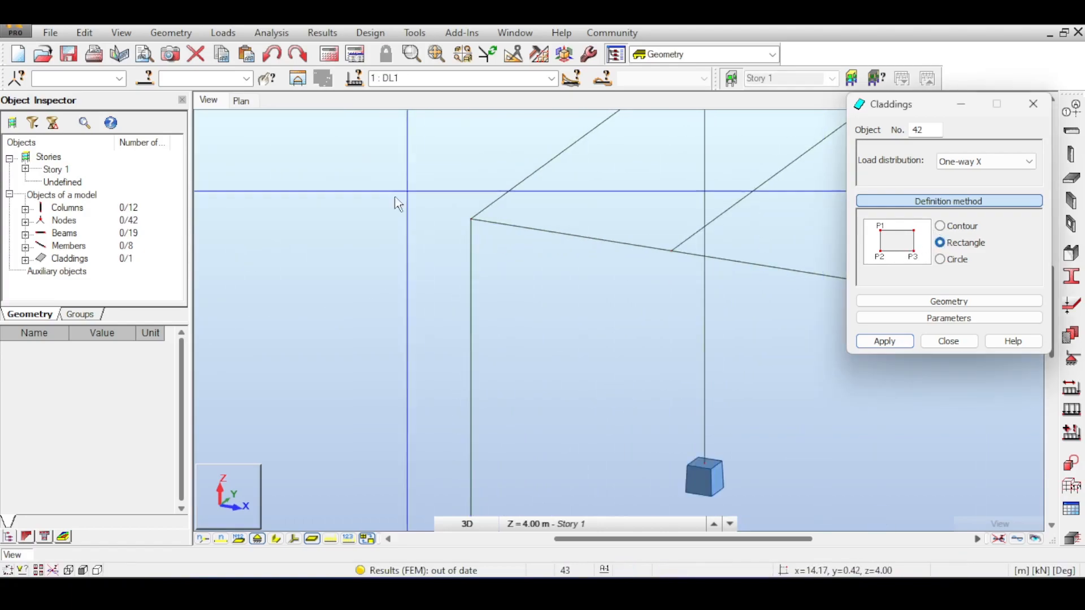
{"action": "left_click", "coordinate": [472, 220]}
{"action": "scroll", "coordinate": [474, 220], "scroll_direction": "down", "scroll_amount": 5}
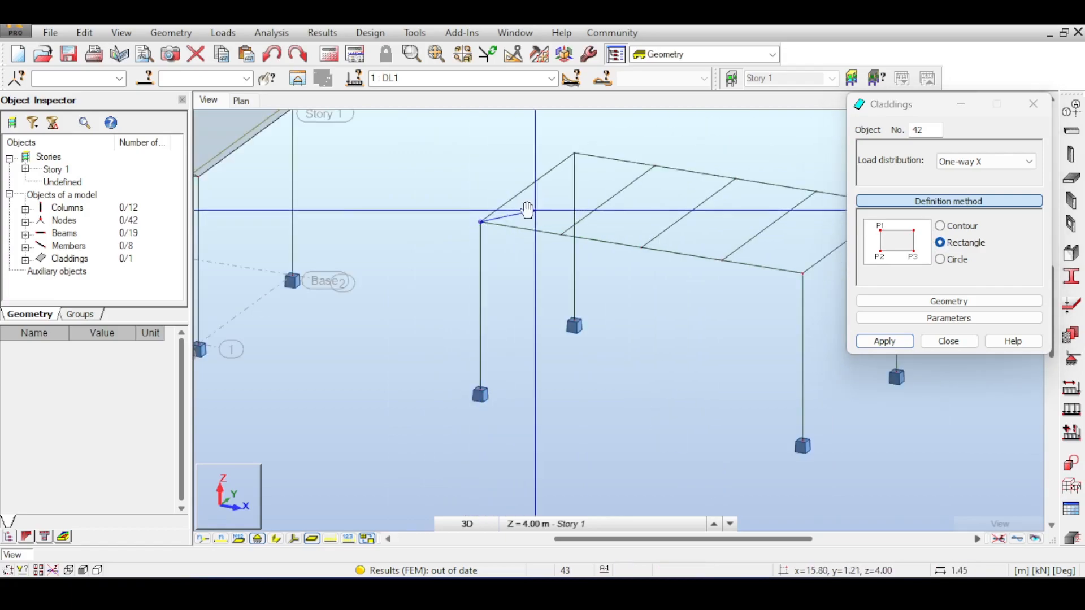
{"action": "left_click", "coordinate": [543, 269]}
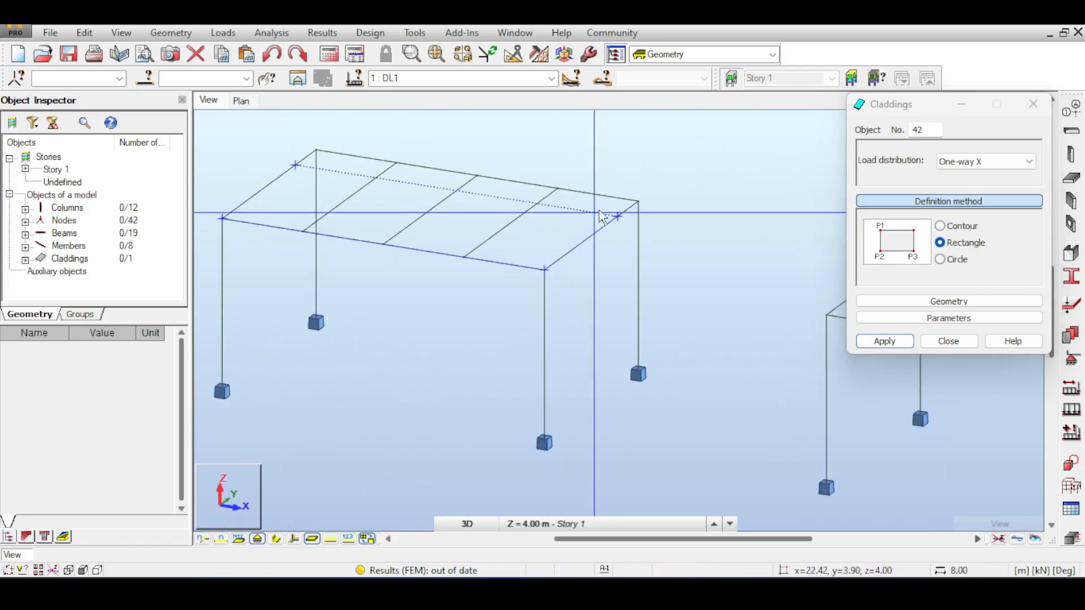
{"action": "left_click", "coordinate": [639, 201]}
Draw a rectangular One-way X cladding over the third frame's roof using its corner nodes
{"action": "scroll", "coordinate": [709, 270], "scroll_direction": "down", "scroll_amount": 3}
{"action": "left_click", "coordinate": [579, 262]}
{"action": "left_click", "coordinate": [766, 291]}
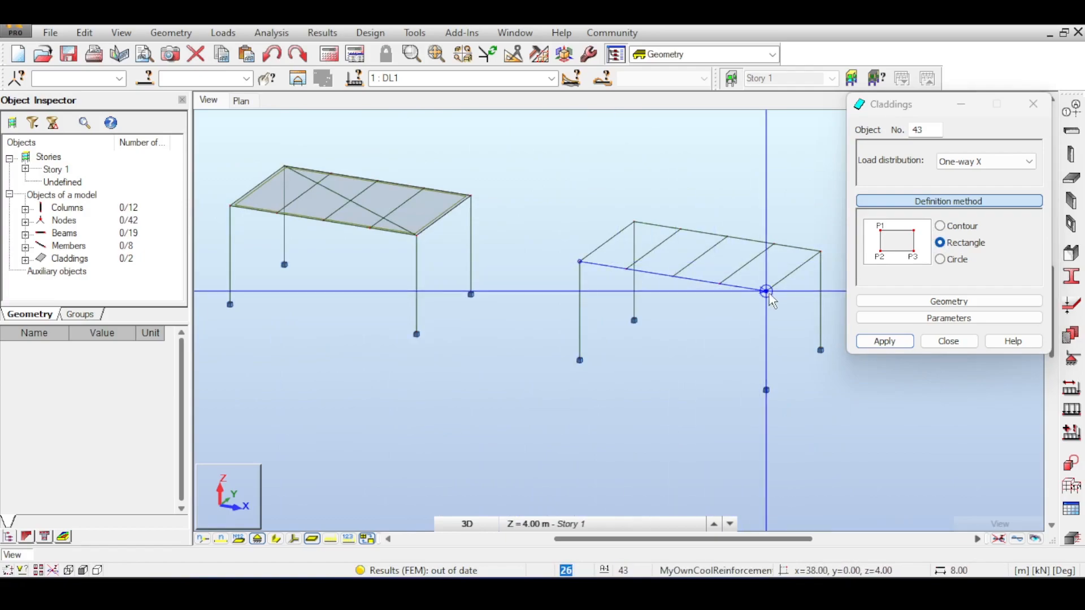
{"action": "left_click", "coordinate": [820, 251]}
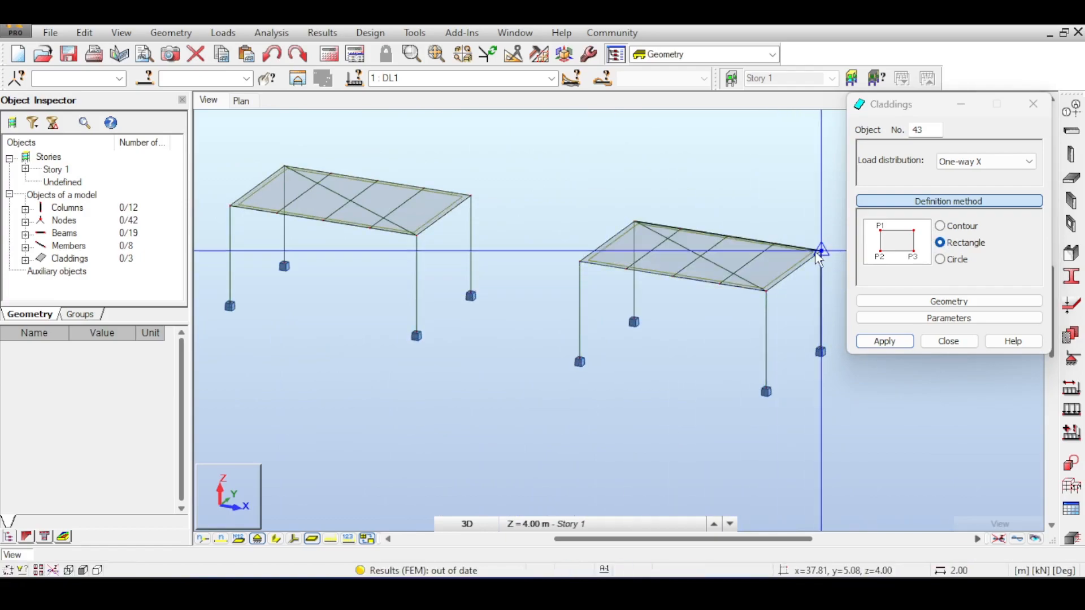
Finish defining claddings and add load case LL1 with live nature
{"action": "left_click", "coordinate": [949, 341]}
{"action": "scroll", "coordinate": [855, 333], "scroll_direction": "down", "scroll_amount": 4}
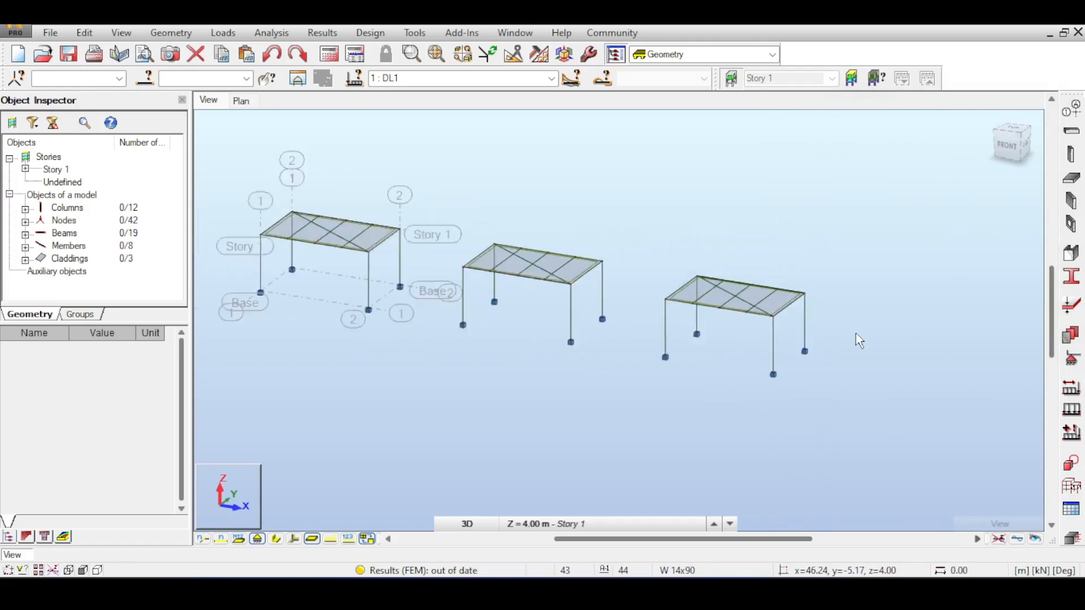
{"action": "left_click", "coordinate": [1070, 388]}
{"action": "left_click", "coordinate": [669, 164]}
{"action": "left_click", "coordinate": [666, 162]}
{"action": "left_click", "coordinate": [666, 164]}
{"action": "left_click", "coordinate": [664, 185]}
{"action": "left_click", "coordinate": [767, 209]}
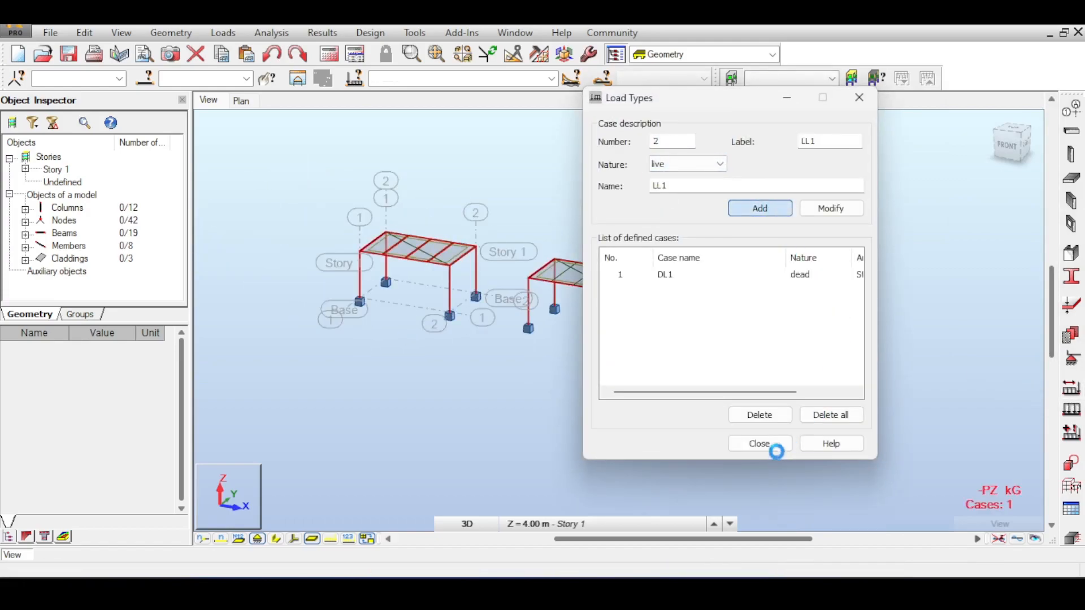
{"action": "left_click", "coordinate": [777, 446]}
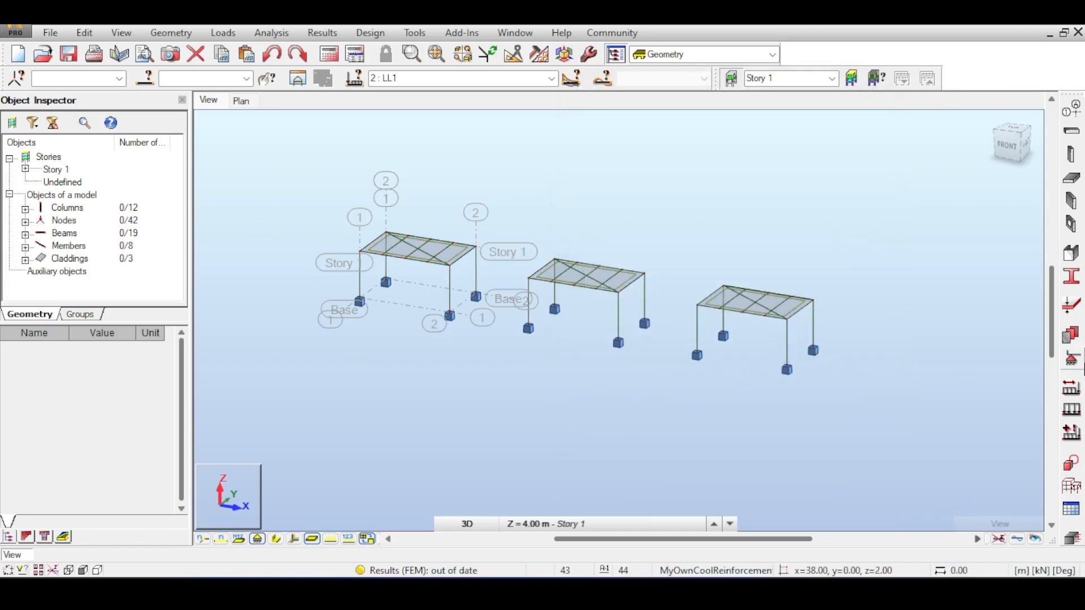
Apply a uniform planar surface load in the global Z direction to all objects under load case DL1
{"action": "left_click", "coordinate": [1071, 412]}
{"action": "left_click", "coordinate": [469, 79]}
{"action": "scroll", "coordinate": [469, 79], "scroll_direction": "up", "scroll_amount": 1}
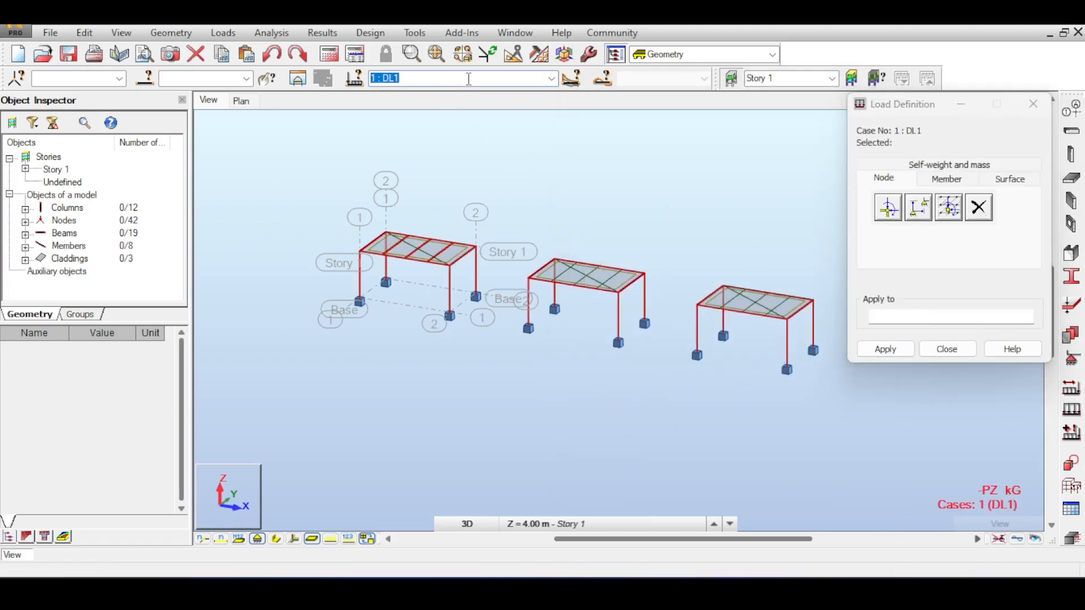
{"action": "left_click", "coordinate": [1004, 181]}
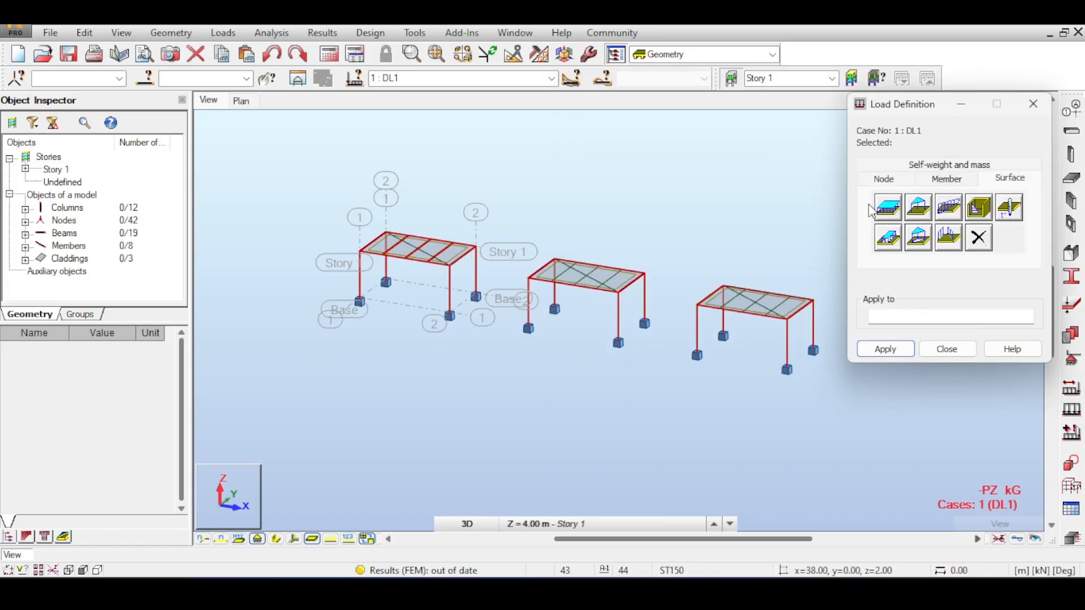
{"action": "left_click", "coordinate": [890, 238]}
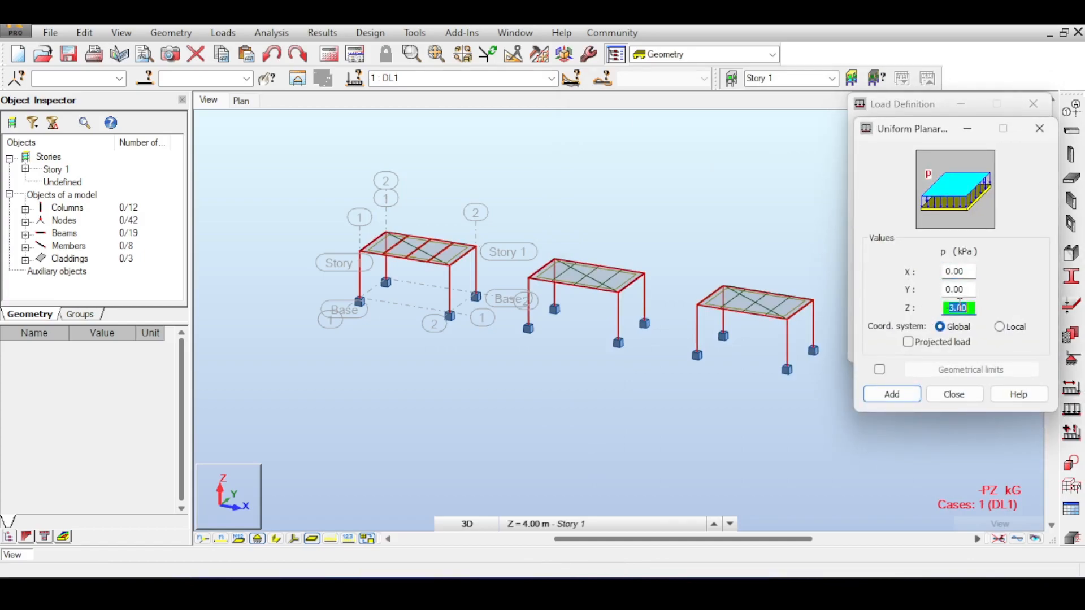
{"action": "left_click", "coordinate": [890, 394]}
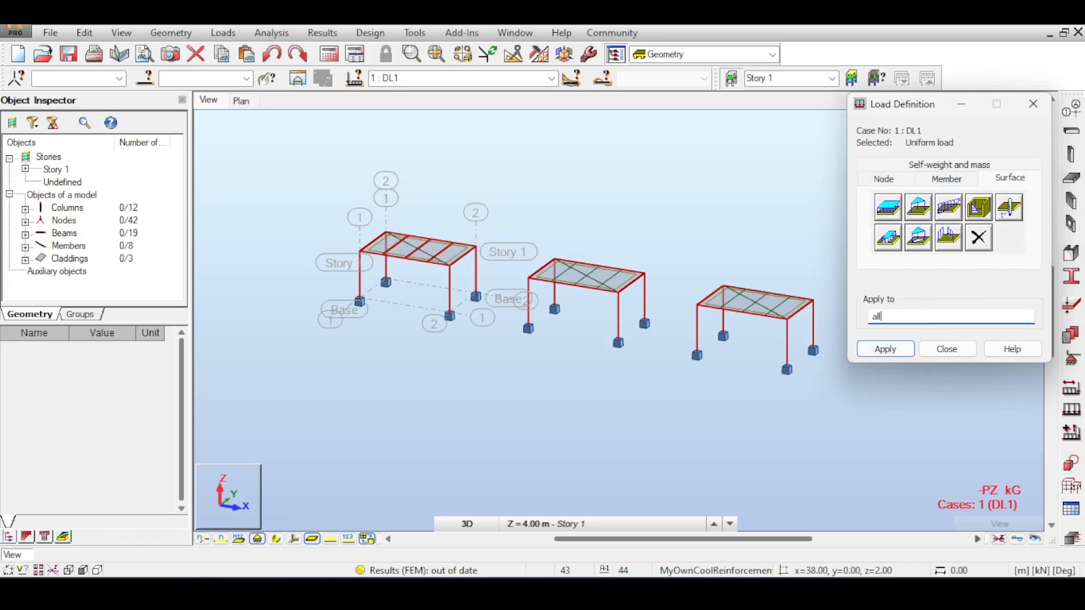
{"action": "key", "text": "Return"}
Apply a uniform planar surface load in the global Z direction to objects 1to40 42 43 under load case LL1
{"action": "left_click", "coordinate": [425, 77]}
{"action": "scroll", "coordinate": [425, 78], "scroll_direction": "down", "scroll_amount": 1}
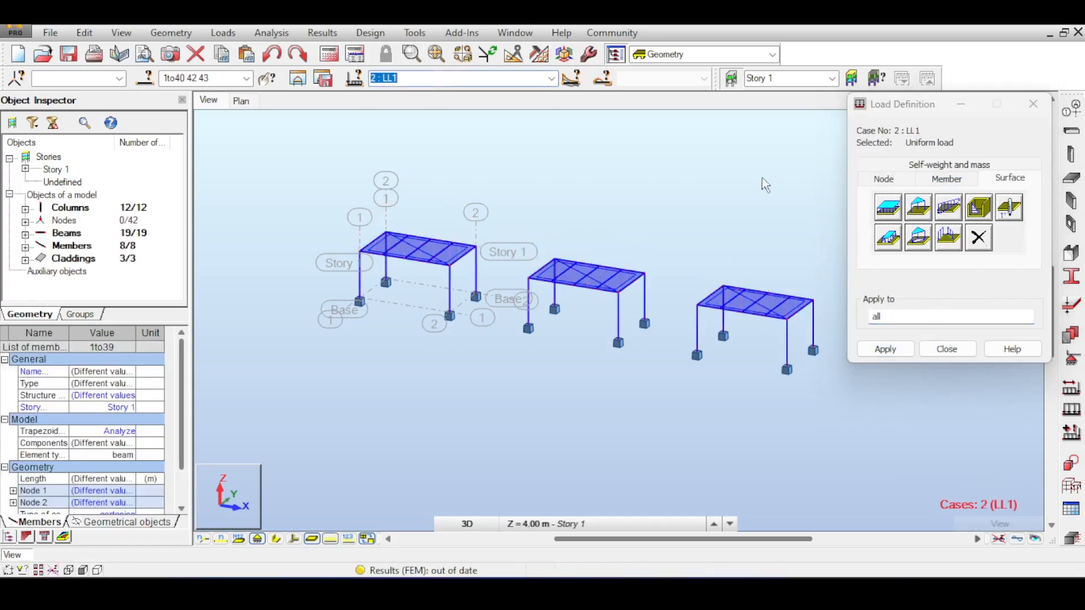
{"action": "left_click", "coordinate": [888, 208]}
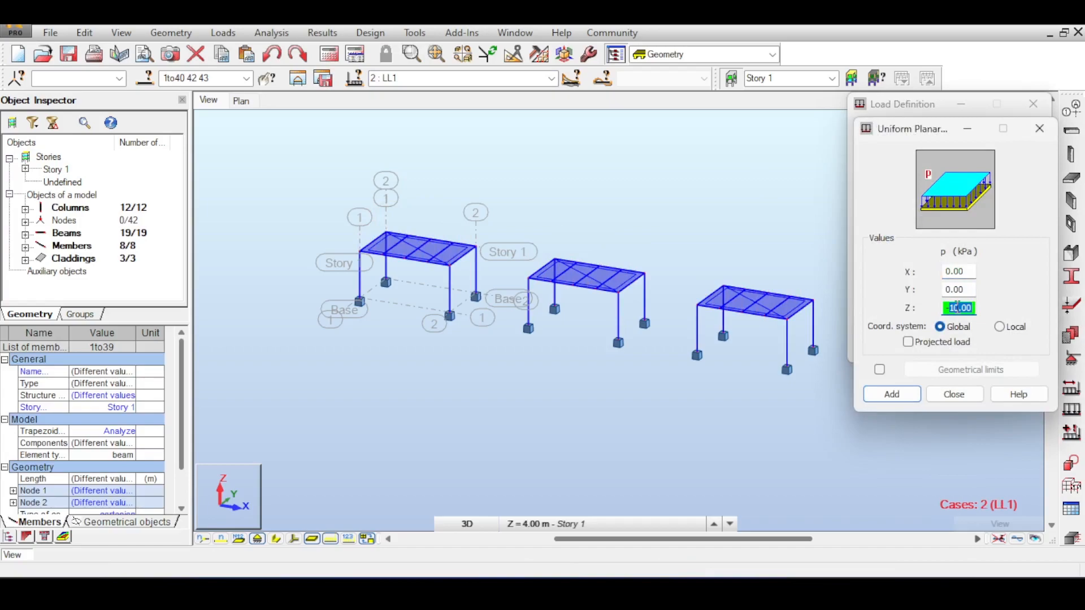
{"action": "left_click", "coordinate": [916, 393]}
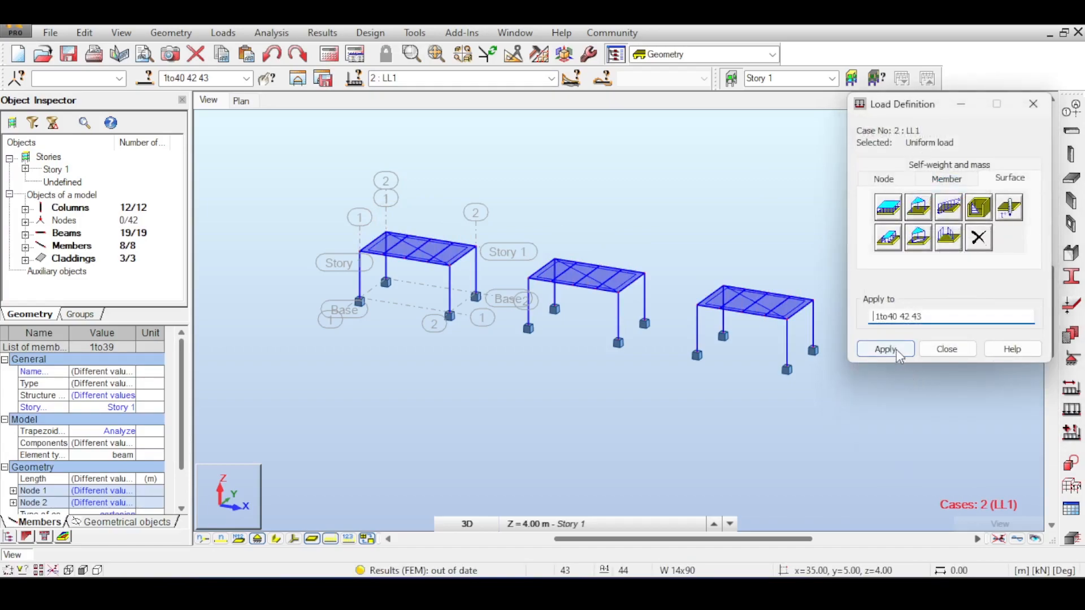
{"action": "left_click", "coordinate": [896, 348]}
{"action": "middle_click_drag", "start_coordinate": [819, 224], "coordinate": [794, 224]}
{"action": "middle_click_drag", "start_coordinate": [221, 122], "coordinate": [347, 151]}
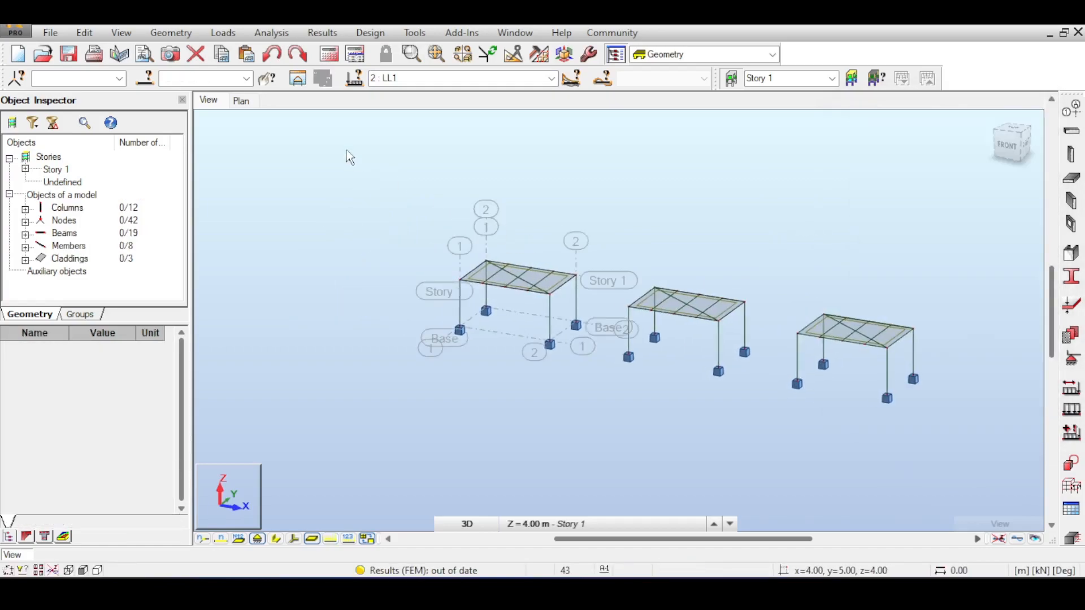
Run the structural calculations for the three frames and dismiss the calculation messages
{"action": "left_click", "coordinate": [329, 54]}
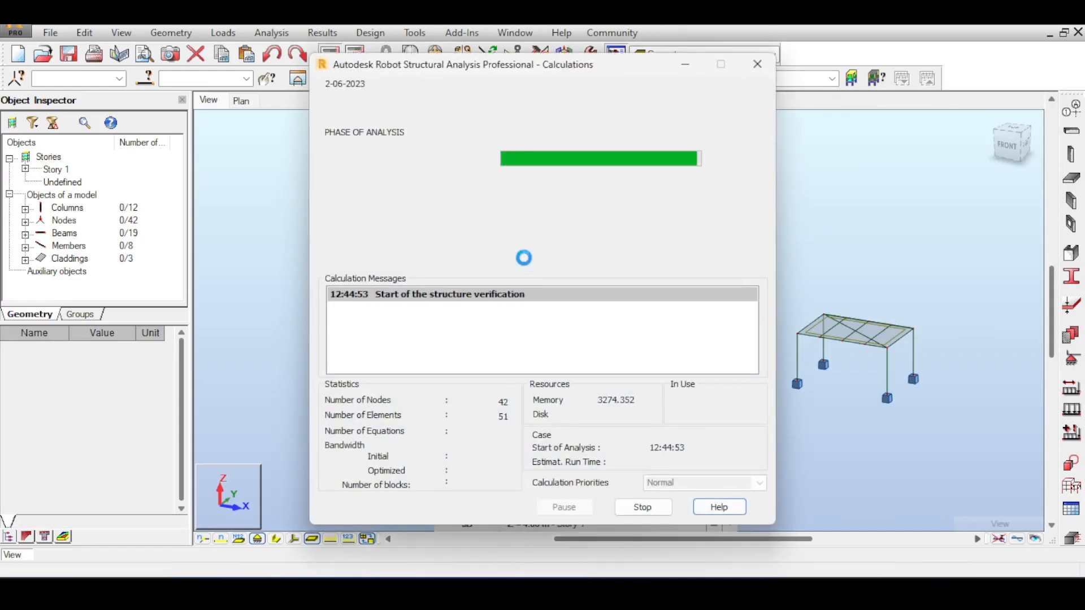
{"action": "left_click", "coordinate": [569, 357]}
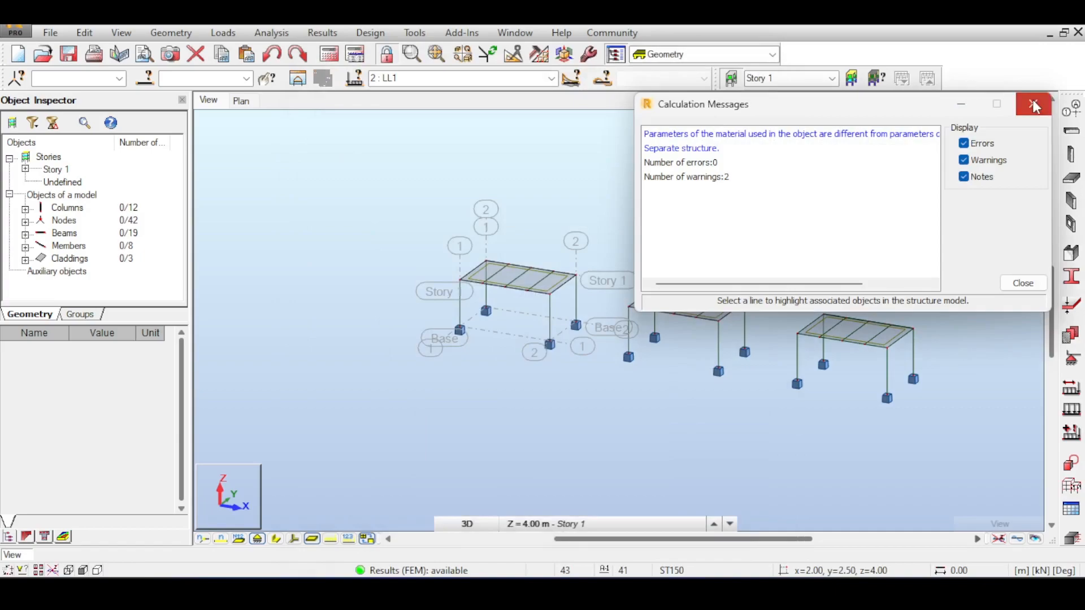
{"action": "left_click", "coordinate": [1035, 105]}
Display normalized My moment diagrams on the frame members for load case LL1
{"action": "left_click", "coordinate": [322, 32]}
{"action": "left_click", "coordinate": [373, 88]}
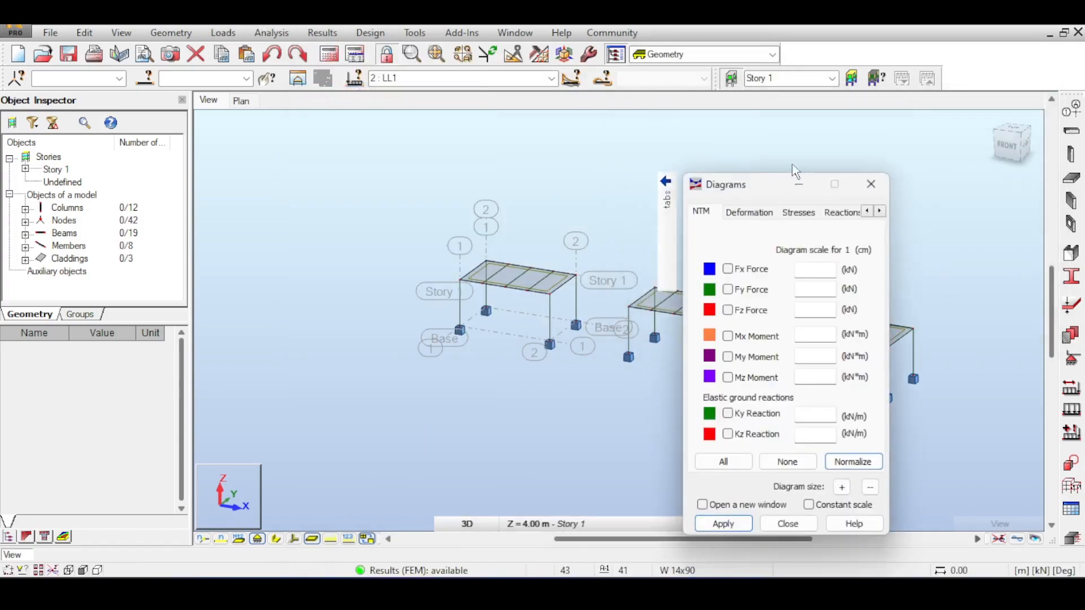
{"action": "left_click", "coordinate": [724, 524]}
{"action": "left_click", "coordinate": [854, 462]}
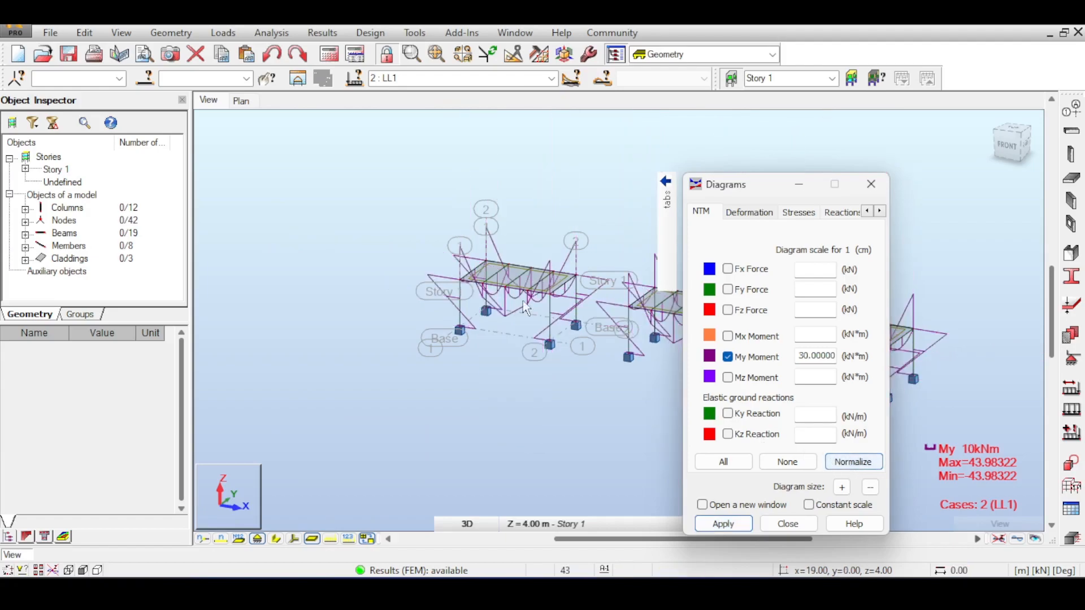
{"action": "scroll", "coordinate": [522, 302], "scroll_direction": "up", "scroll_amount": 3}
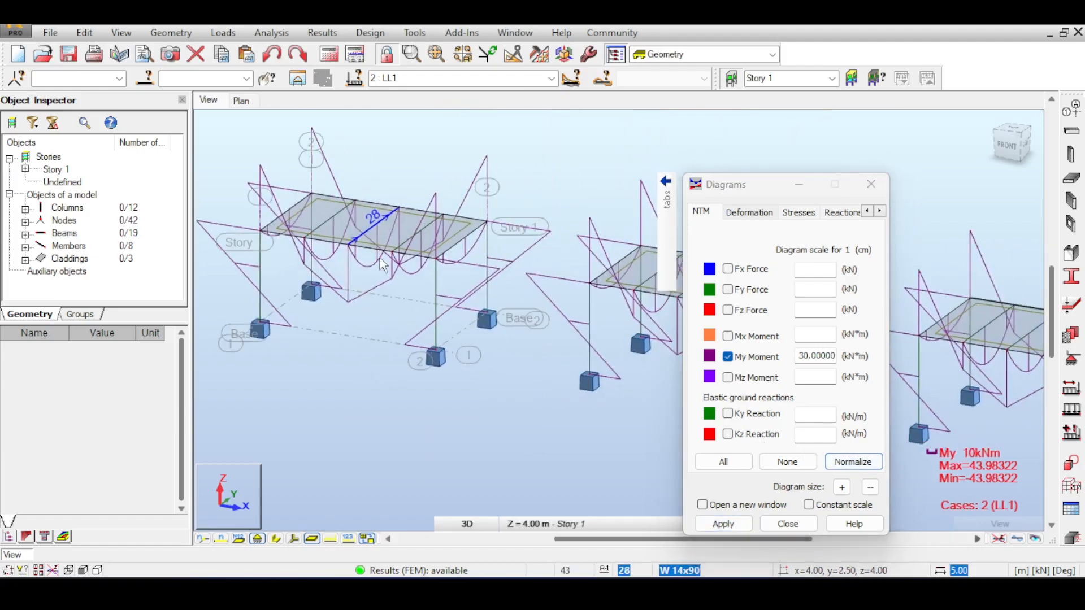
{"action": "scroll", "coordinate": [383, 266], "scroll_direction": "up", "scroll_amount": 3}
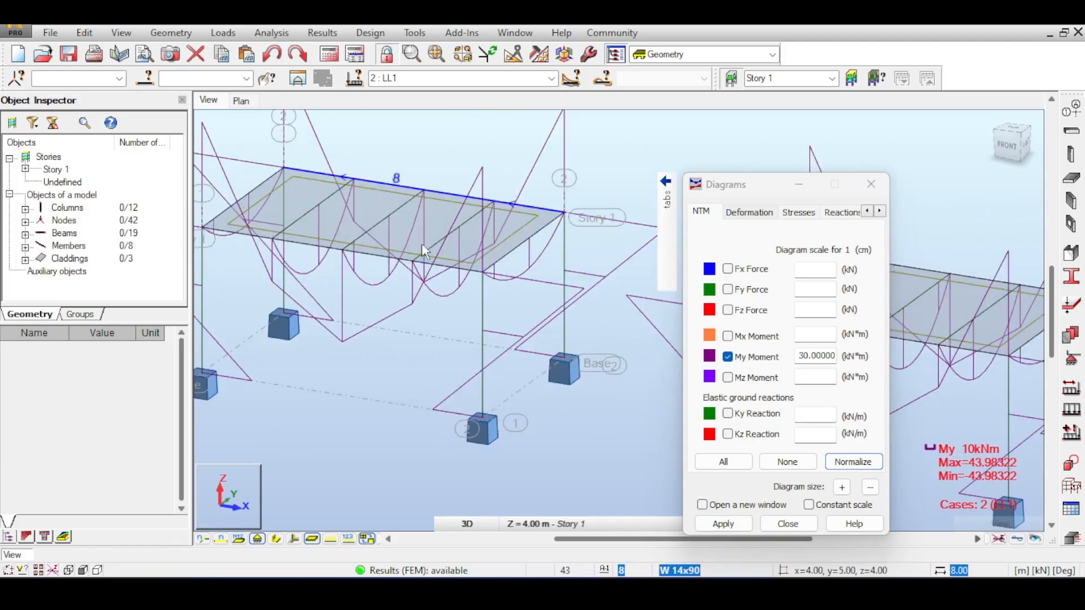
Reduce the My moment diagrams by setting their scale to 75 kN*m per centimetre
{"action": "left_click", "coordinate": [871, 487]}
{"action": "left_click", "coordinate": [722, 525]}
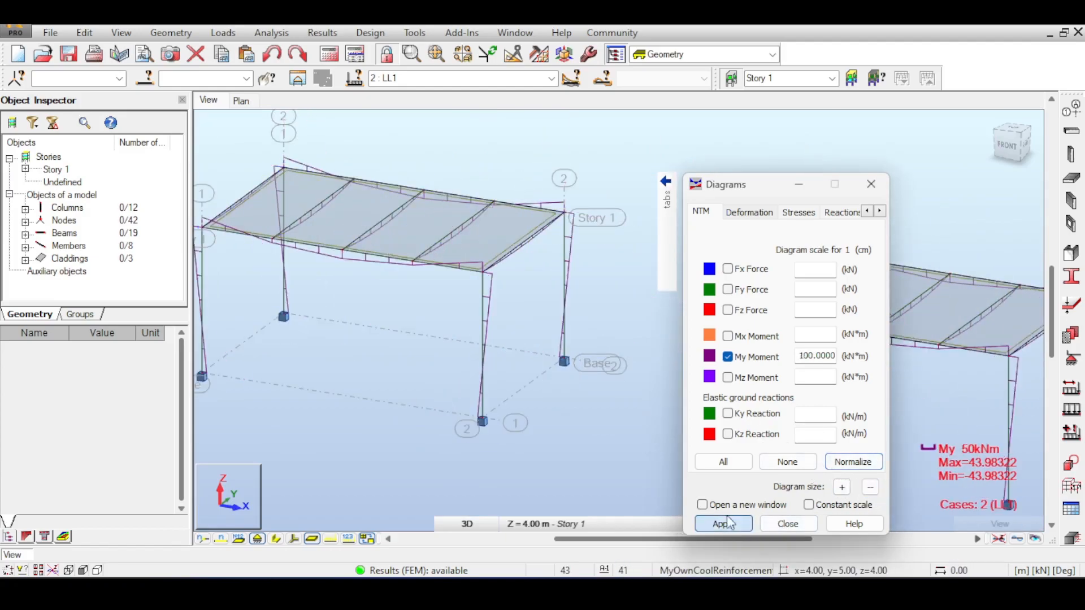
{"action": "scroll", "coordinate": [379, 228], "scroll_direction": "up", "scroll_amount": 5}
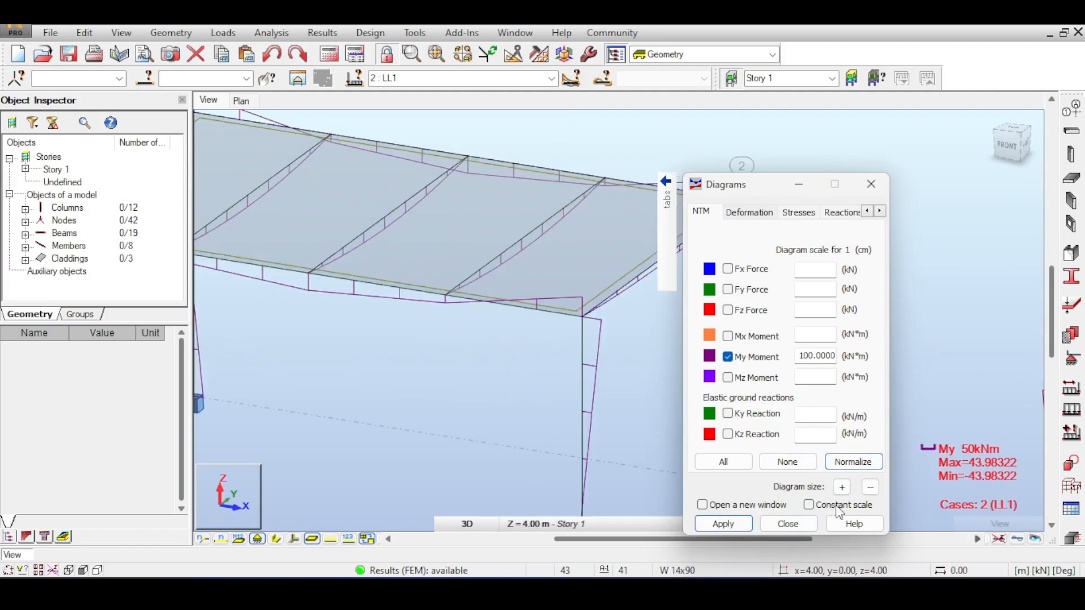
{"action": "left_click", "coordinate": [723, 524]}
{"action": "scroll", "coordinate": [480, 297], "scroll_direction": "up", "scroll_amount": 2}
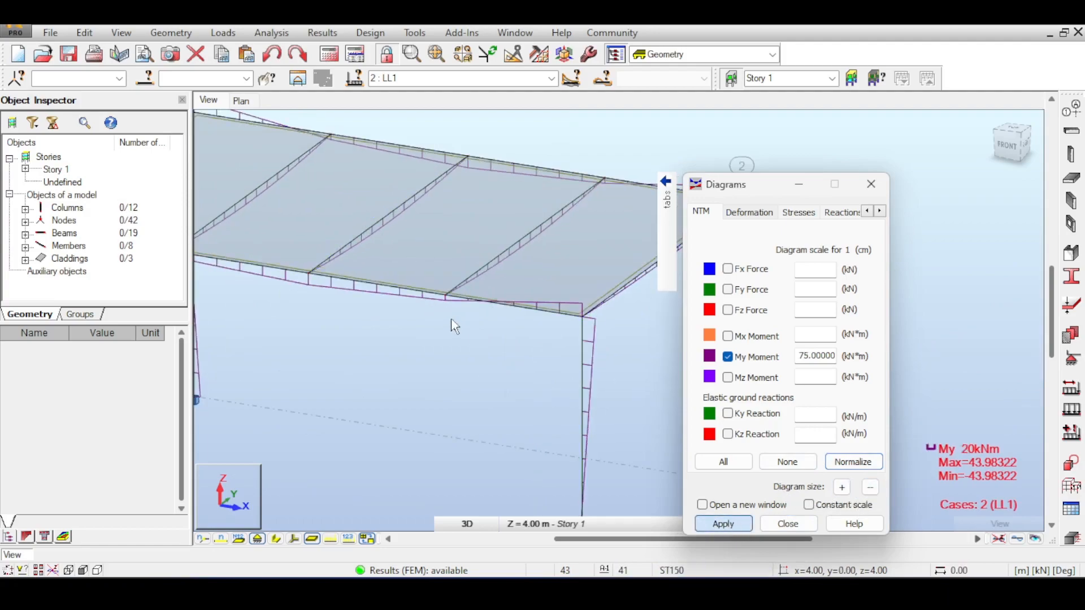
{"action": "scroll", "coordinate": [491, 306], "scroll_direction": "down", "scroll_amount": 5}
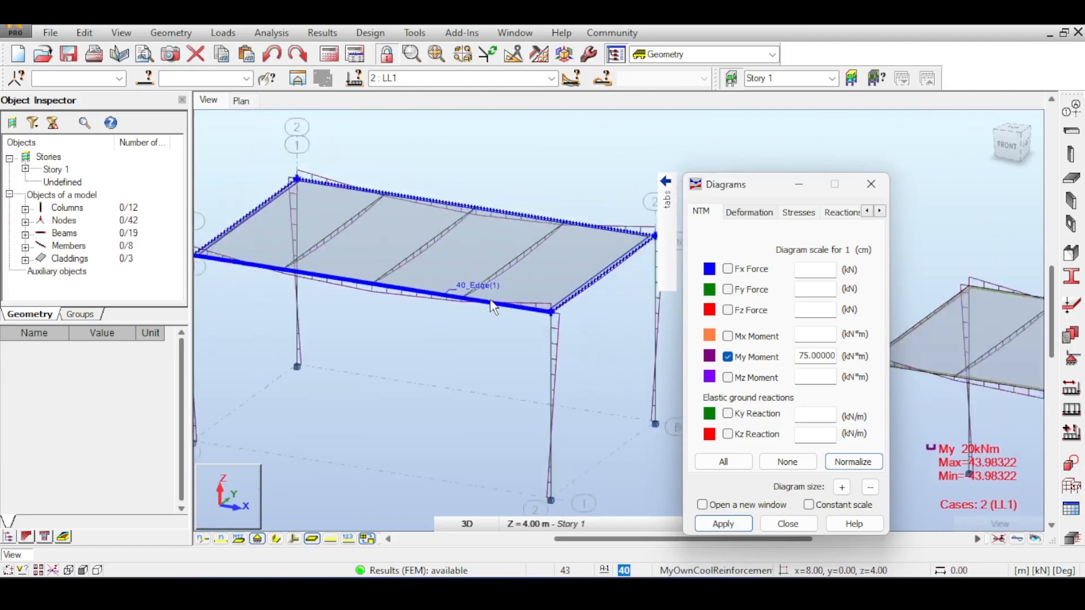
Turn on the display of automatically generated forces and load distribution regions in the model view
{"action": "right_click", "coordinate": [226, 341]}
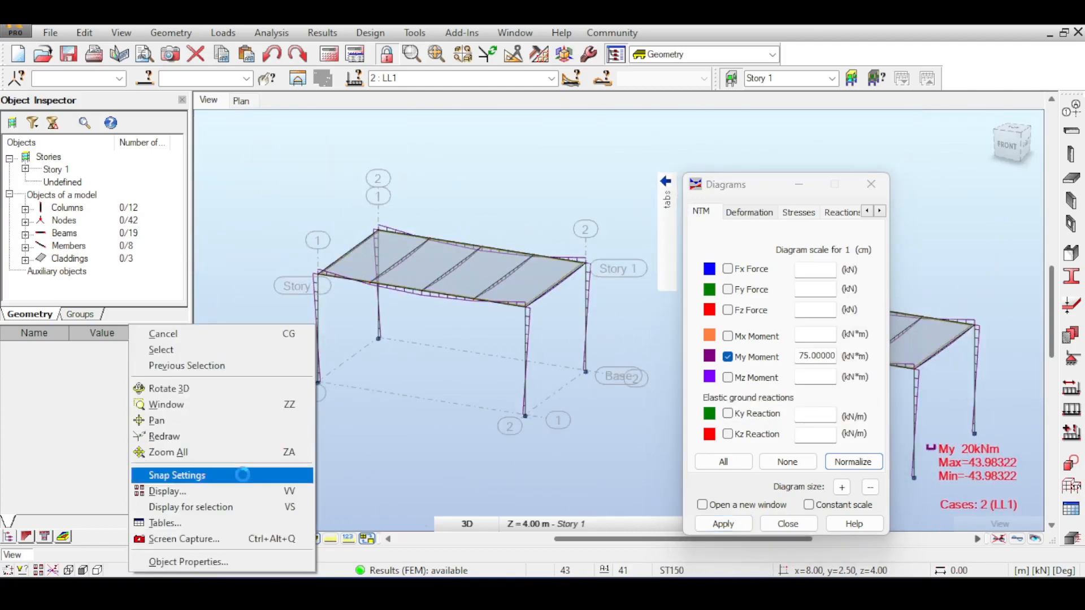
{"action": "left_click", "coordinate": [252, 507]}
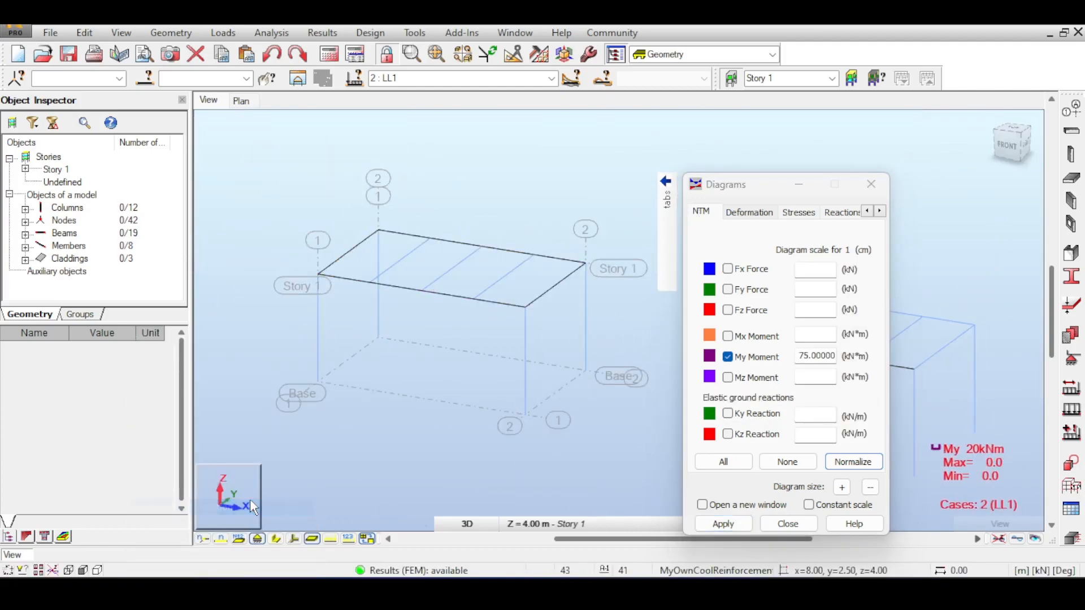
{"action": "right_click", "coordinate": [240, 321]}
{"action": "left_click", "coordinate": [243, 356]}
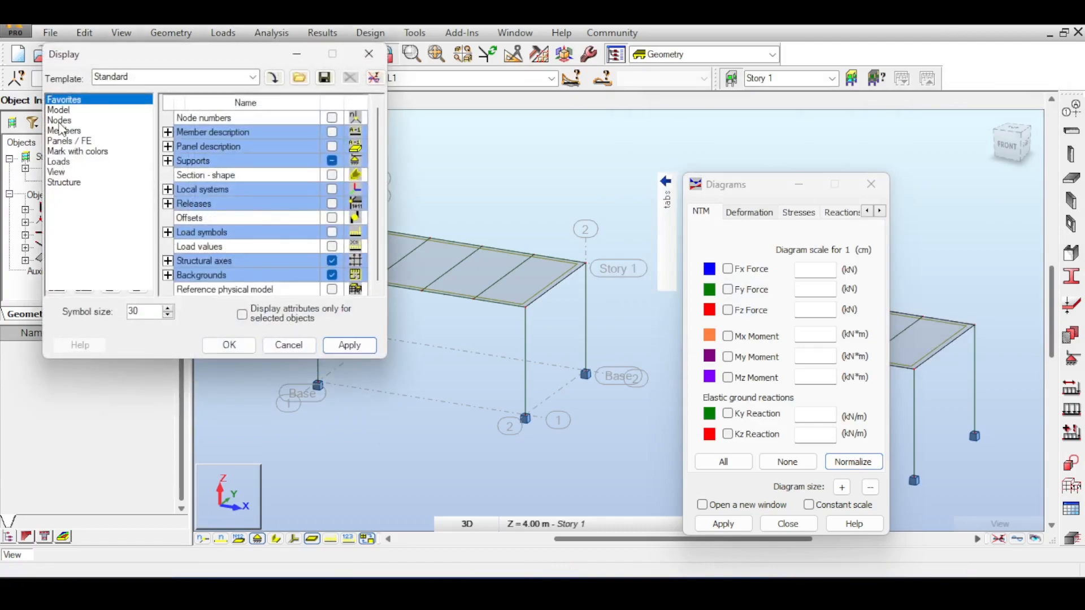
{"action": "left_click", "coordinate": [59, 162]}
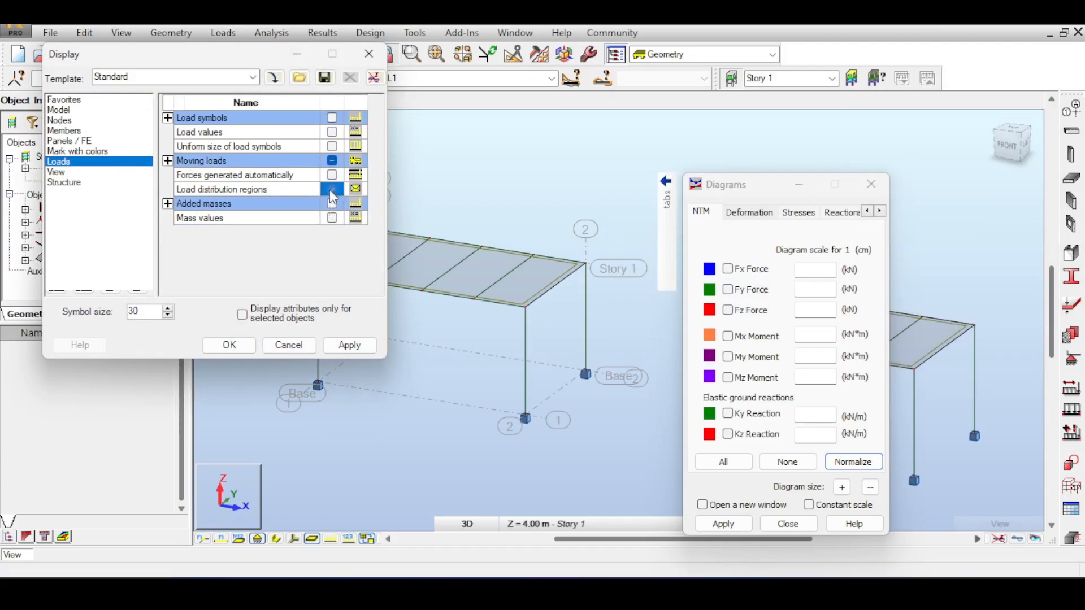
{"action": "left_click", "coordinate": [334, 172]}
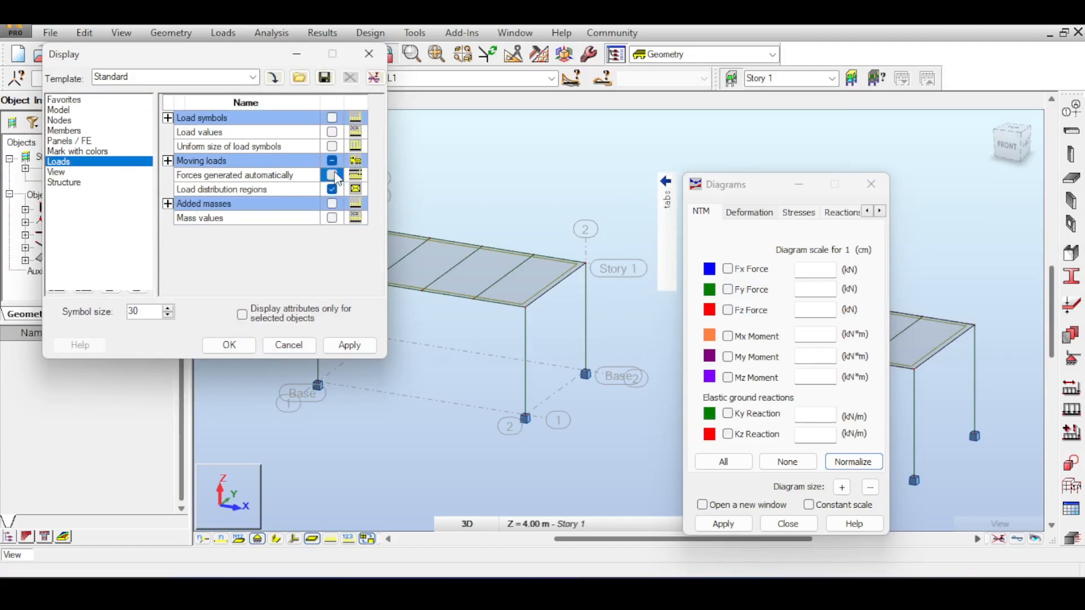
{"action": "left_click", "coordinate": [229, 344]}
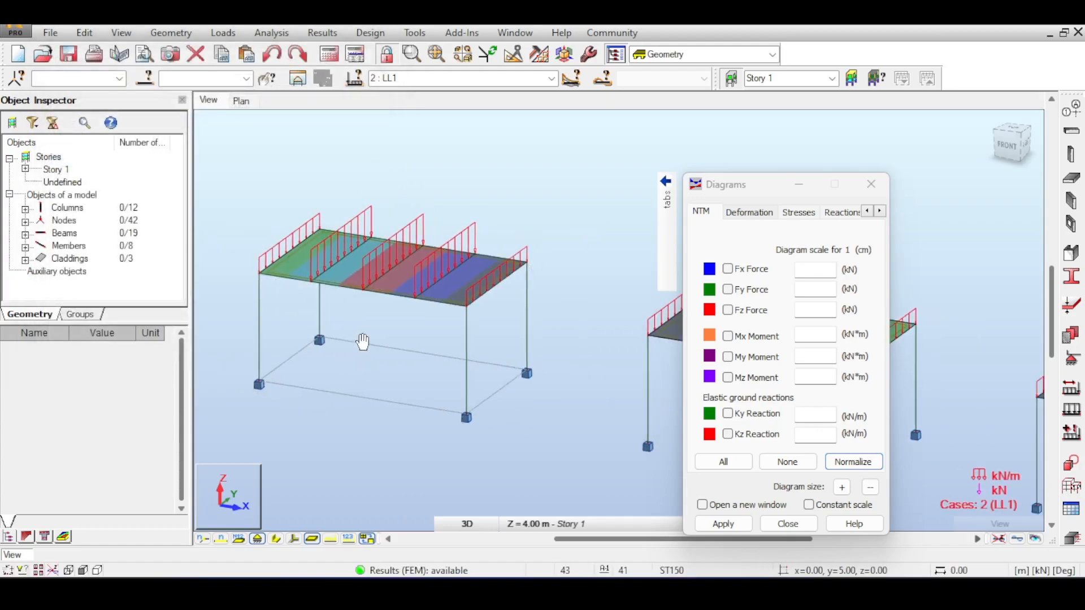
Reapply the My moment diagrams and examine how the first frame's cladding loads reach its secondary and main beams
{"action": "left_click", "coordinate": [730, 521]}
{"action": "scroll", "coordinate": [412, 306], "scroll_direction": "up", "scroll_amount": 2}
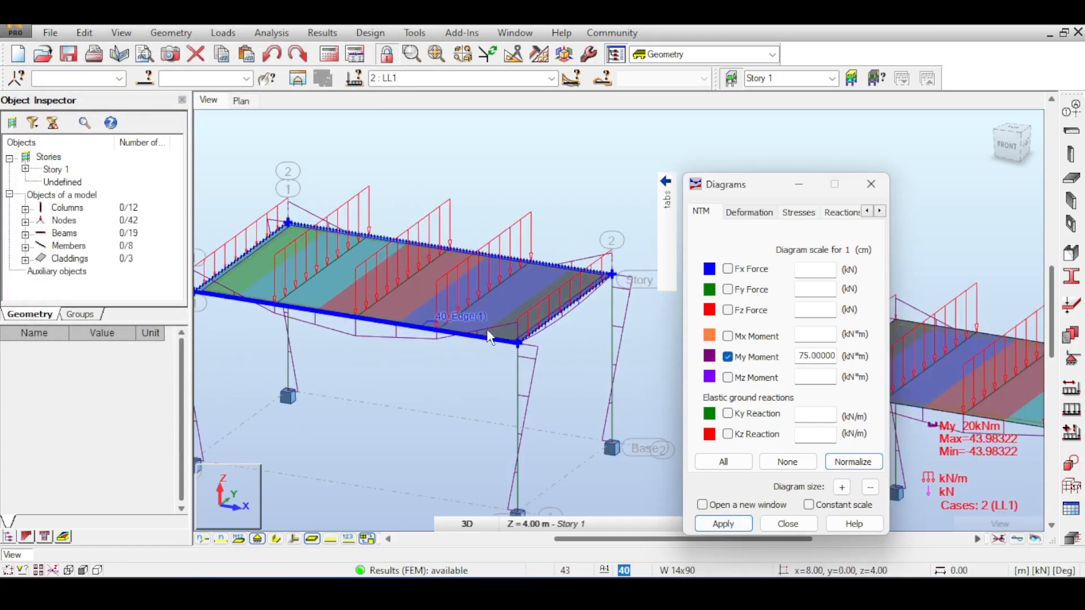
{"action": "mouse_move", "coordinate": [1018, 147]}
{"action": "left_mouse_down"}
{"action": "mouse_move", "coordinate": [1022, 135]}
{"action": "mouse_move", "coordinate": [1017, 158]}
{"action": "left_mouse_up"}
{"action": "middle_click_drag", "start_coordinate": [518, 251], "coordinate": [508, 311]}
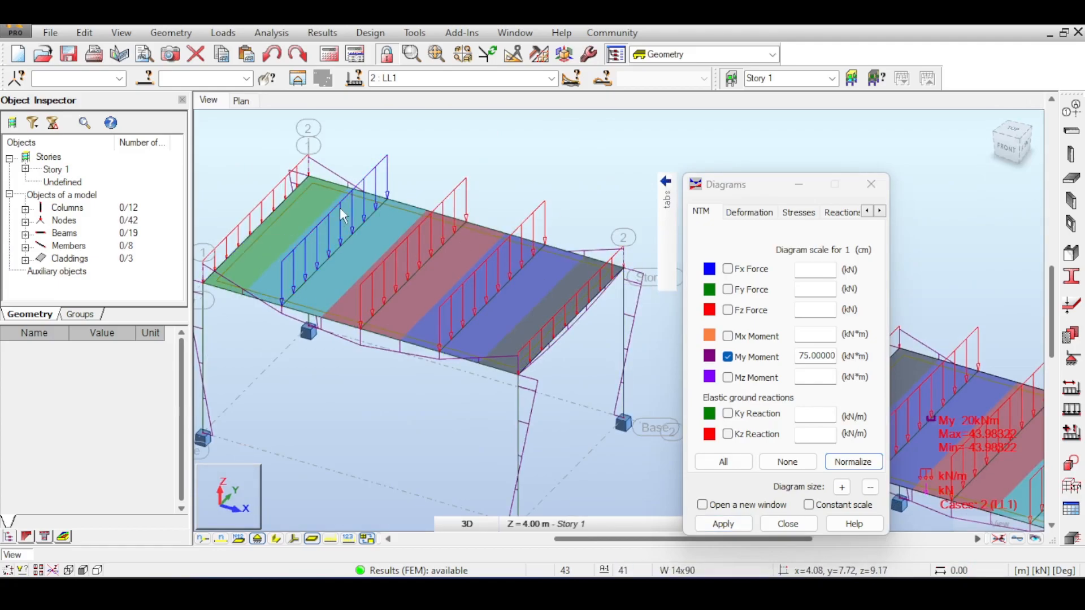
{"action": "scroll", "coordinate": [294, 283], "scroll_direction": "up", "scroll_amount": 3}
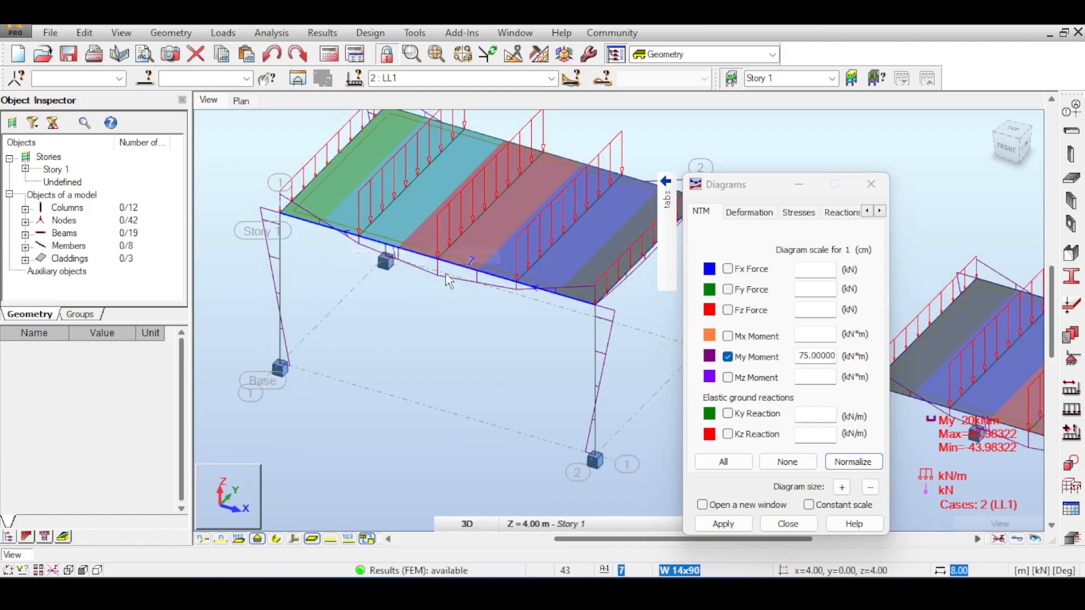
{"action": "middle_click_drag", "start_coordinate": [424, 286], "coordinate": [358, 258]}
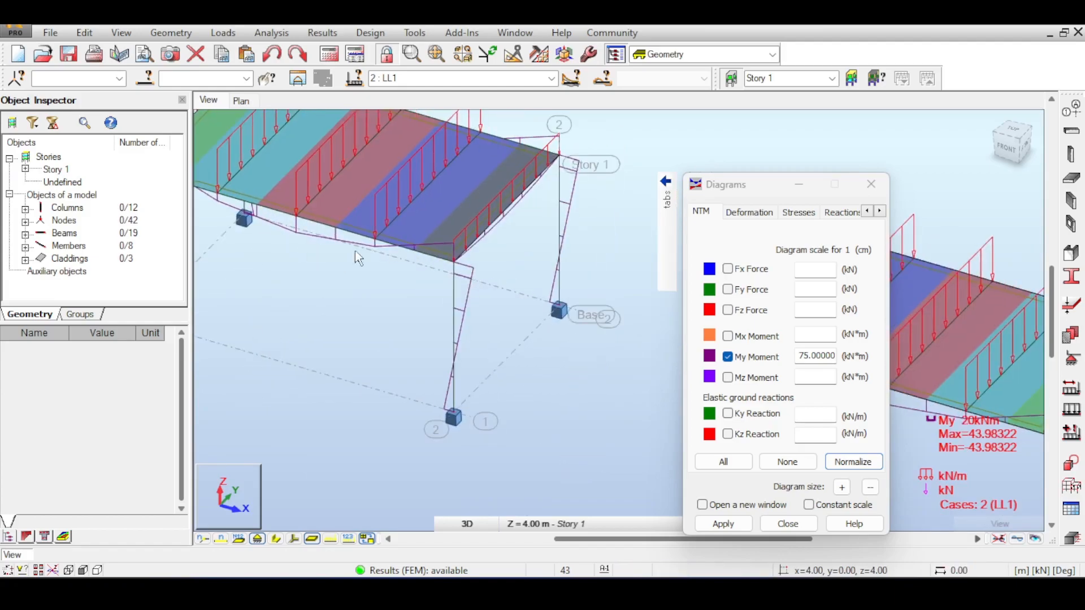
Examine the first frame's load regions and compare the My moments on the main edge beams of all three frames
{"action": "left_click", "coordinate": [1023, 140]}
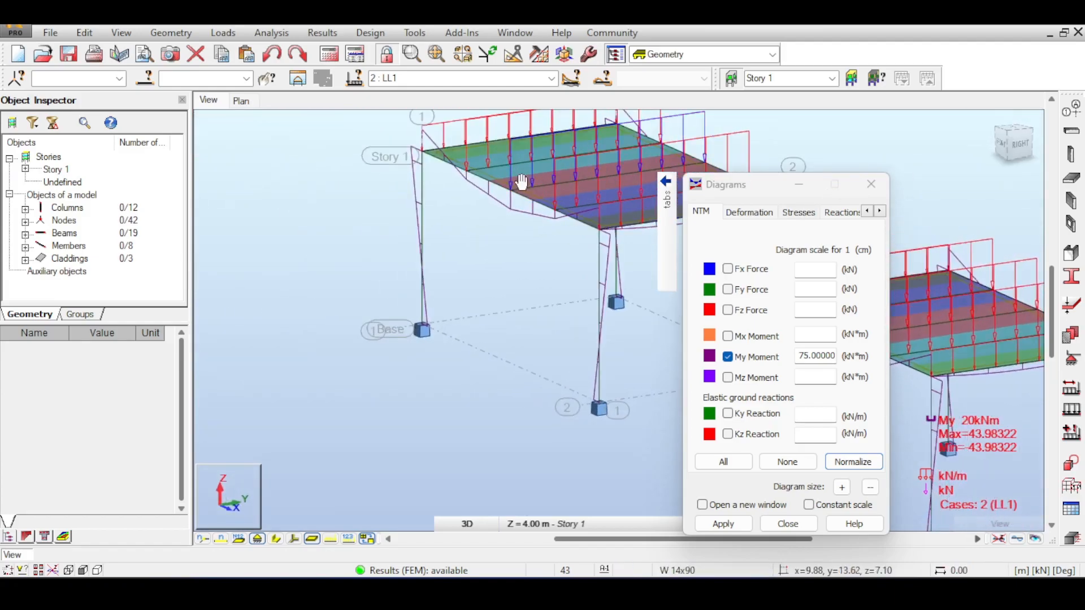
{"action": "middle_click_drag", "start_coordinate": [532, 182], "coordinate": [353, 198]}
{"action": "left_click_drag", "start_coordinate": [1024, 147], "coordinate": [1004, 140]}
{"action": "left_click", "coordinate": [1016, 143]}
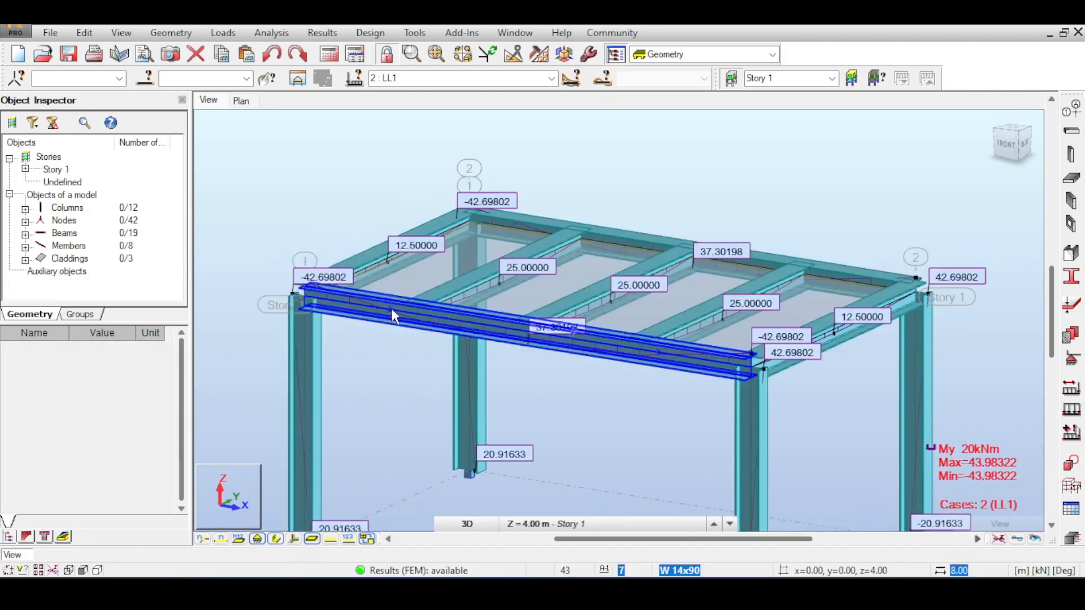
{"action": "left_click", "coordinate": [391, 307]}
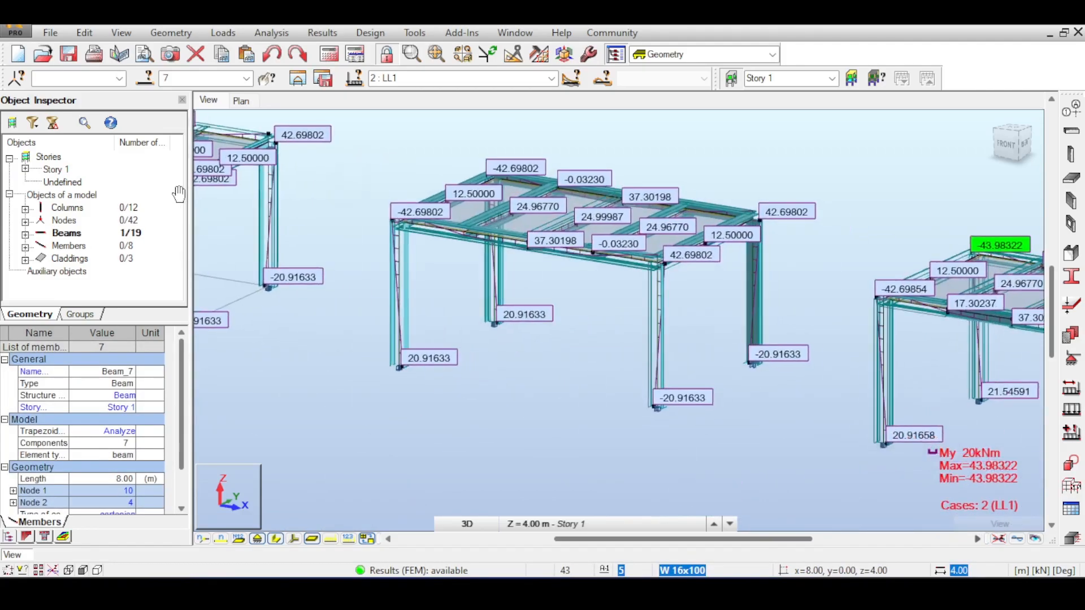
{"action": "scroll", "coordinate": [493, 221], "scroll_direction": "up", "scroll_amount": 3}
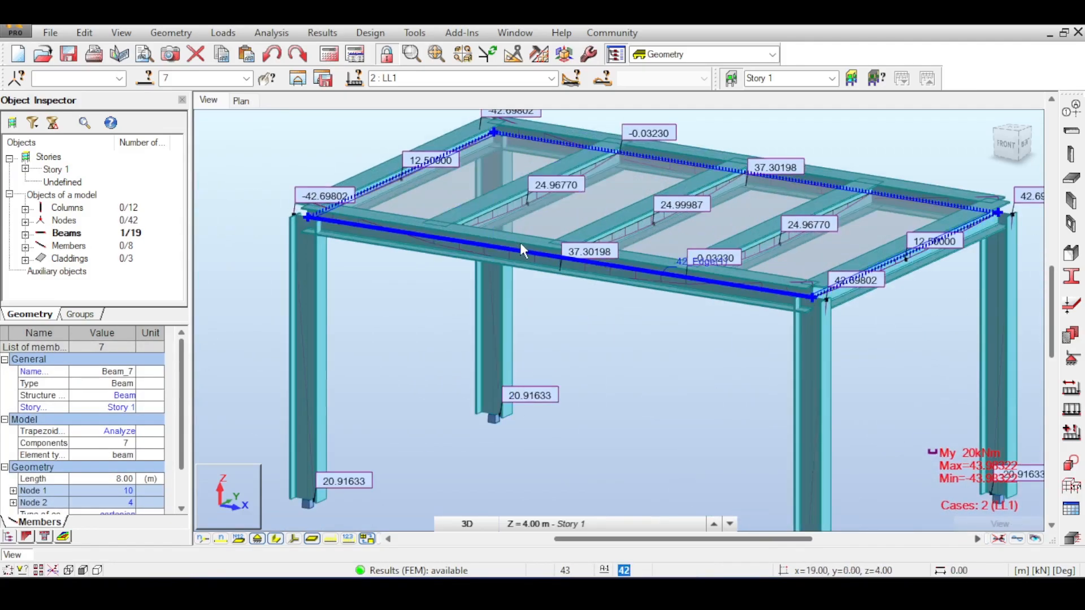
{"action": "left_click", "coordinate": [522, 245]}
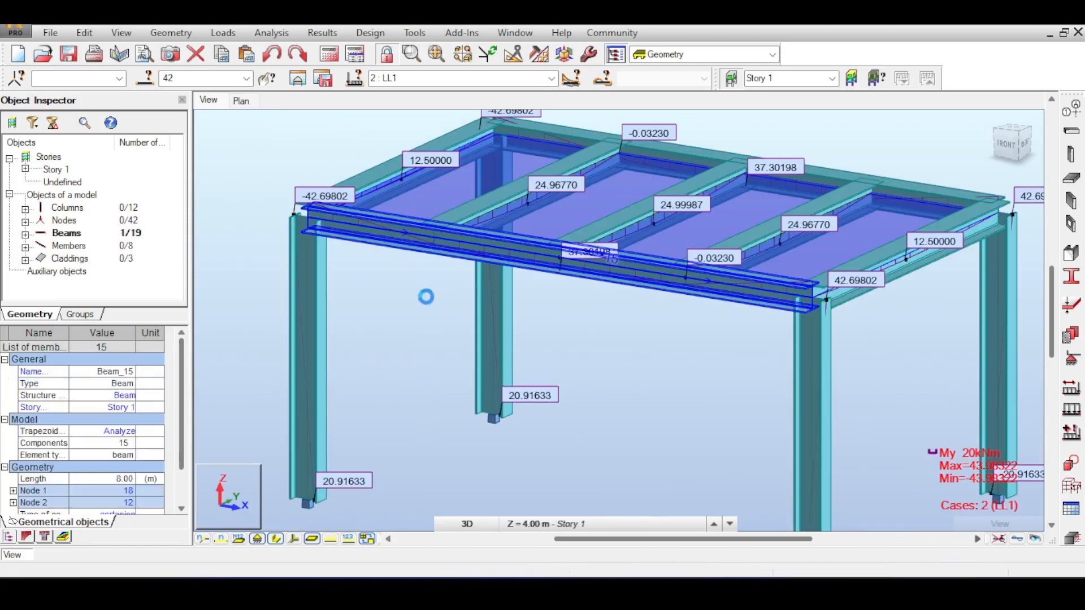
{"action": "left_click", "coordinate": [507, 274]}
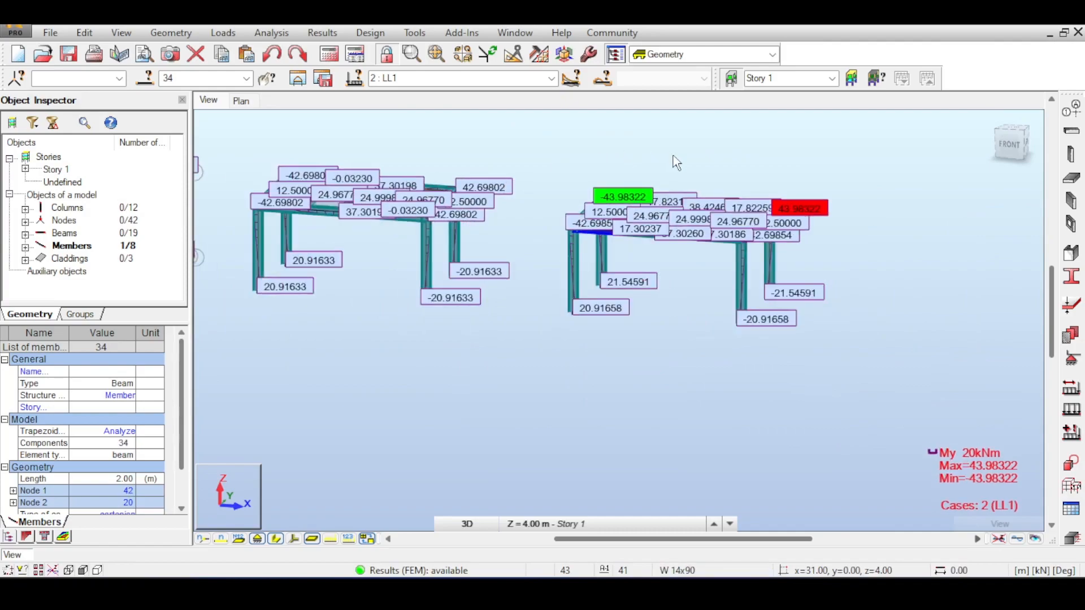
{"action": "middle_click_drag", "start_coordinate": [546, 131], "coordinate": [649, 141]}
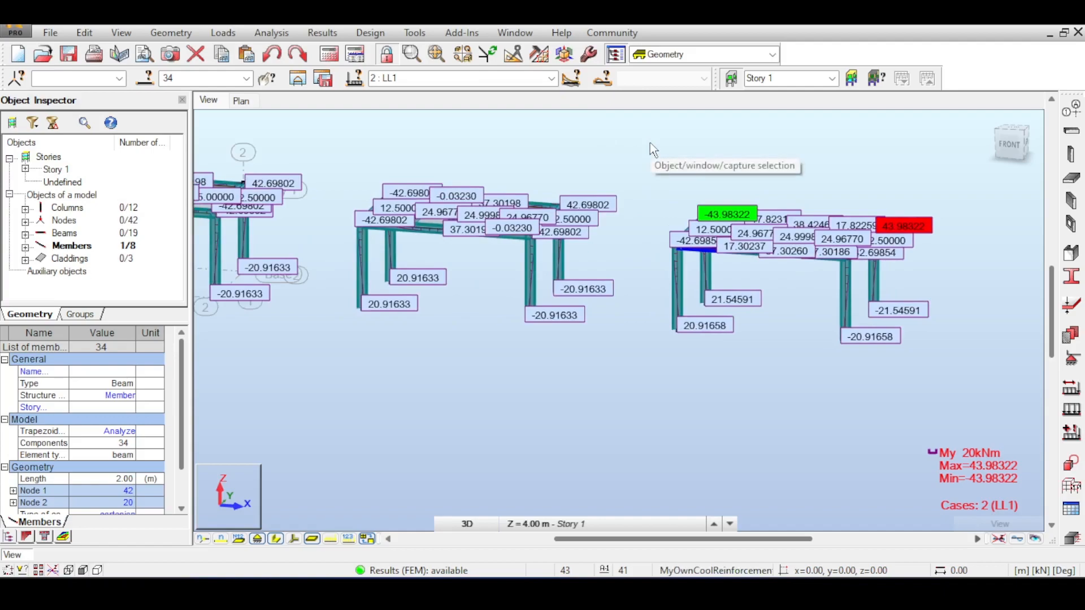
{"action": "scroll", "coordinate": [650, 142], "scroll_direction": "down", "scroll_amount": 1}
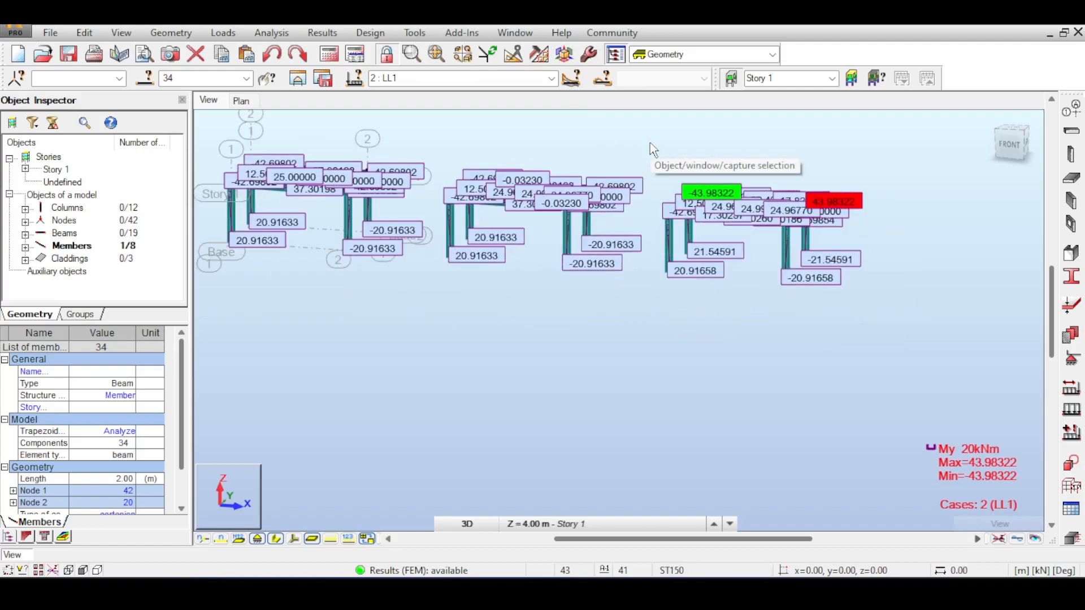
{"action": "left_click", "coordinate": [638, 136]}
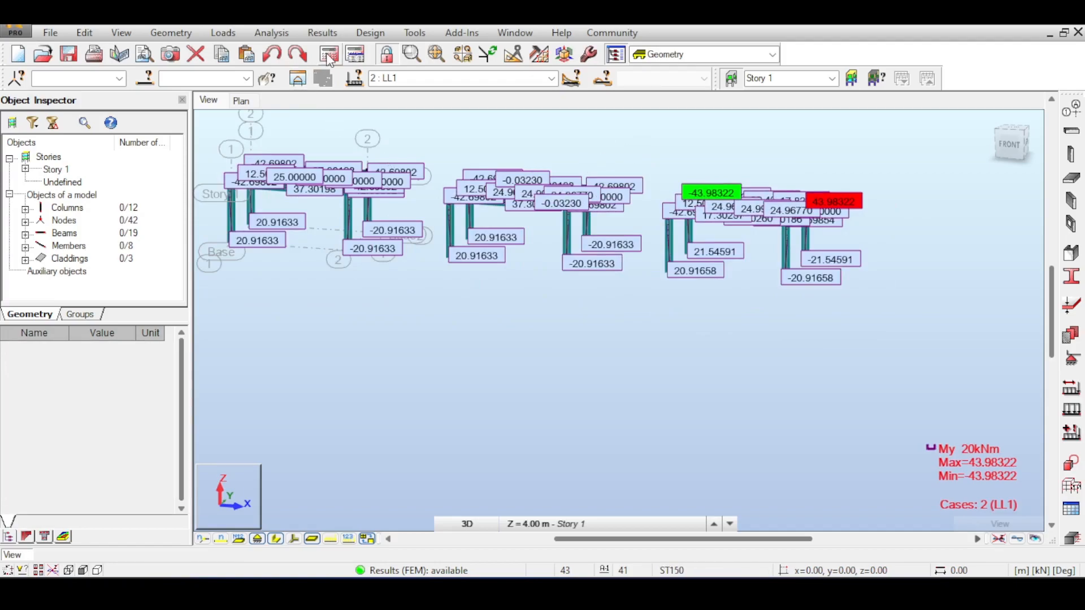
Start steel members design, dismiss the member type definition, and hide the moment diagrams on the frames
{"action": "left_click", "coordinate": [322, 33]}
{"action": "mouse_move", "coordinate": [372, 35]}
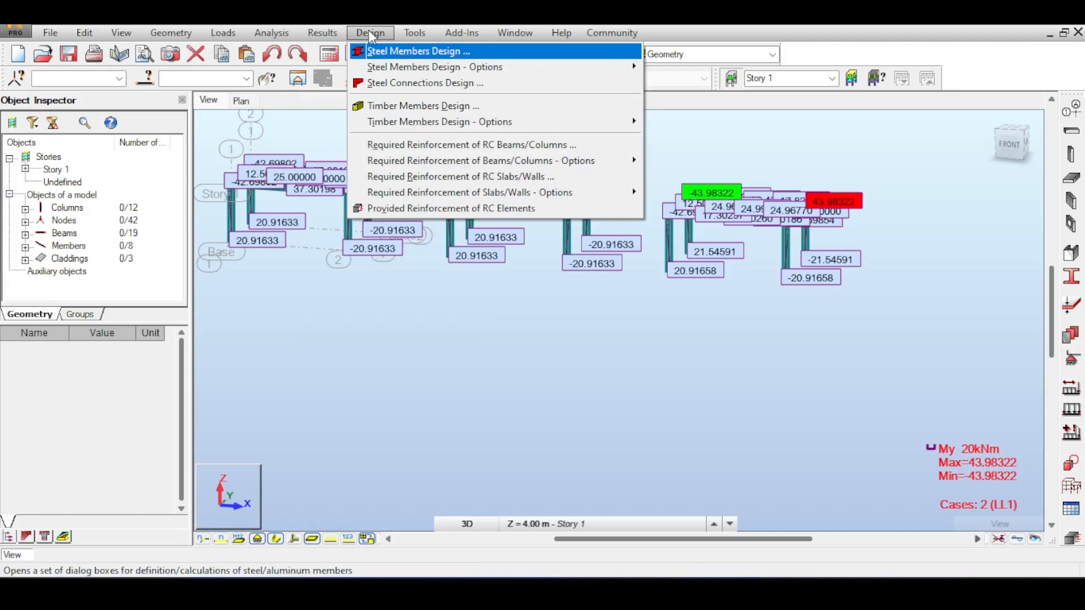
{"action": "left_click", "coordinate": [397, 56]}
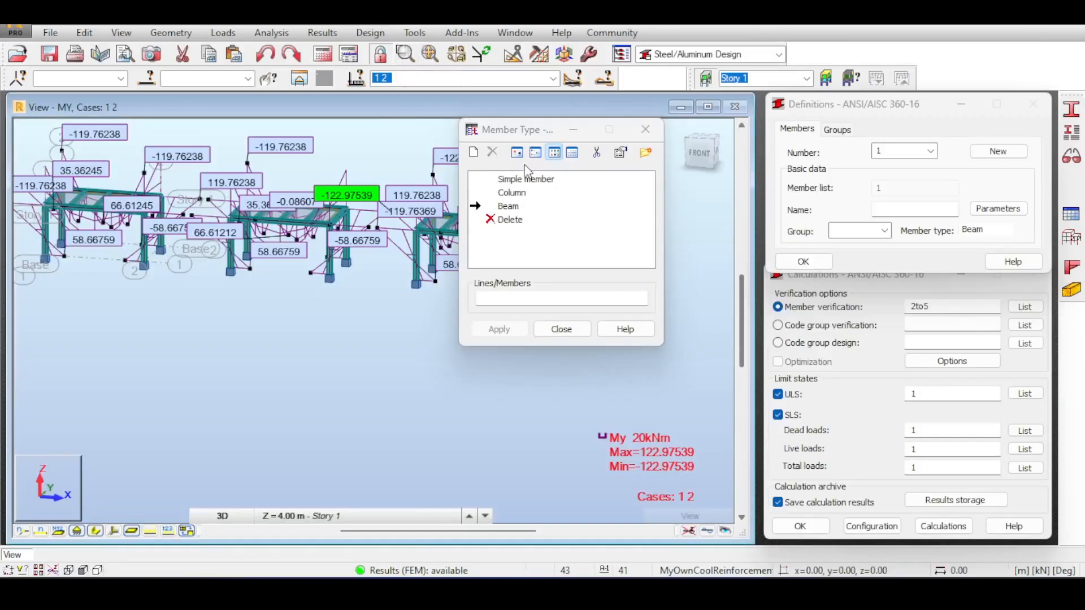
{"action": "left_click", "coordinate": [645, 129]}
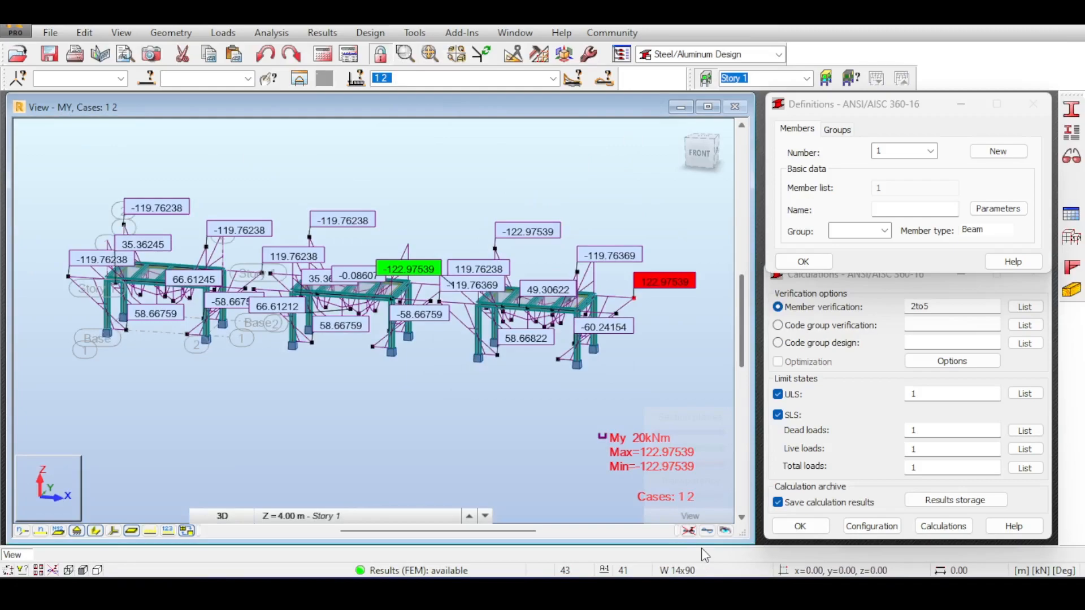
{"action": "left_click", "coordinate": [693, 532]}
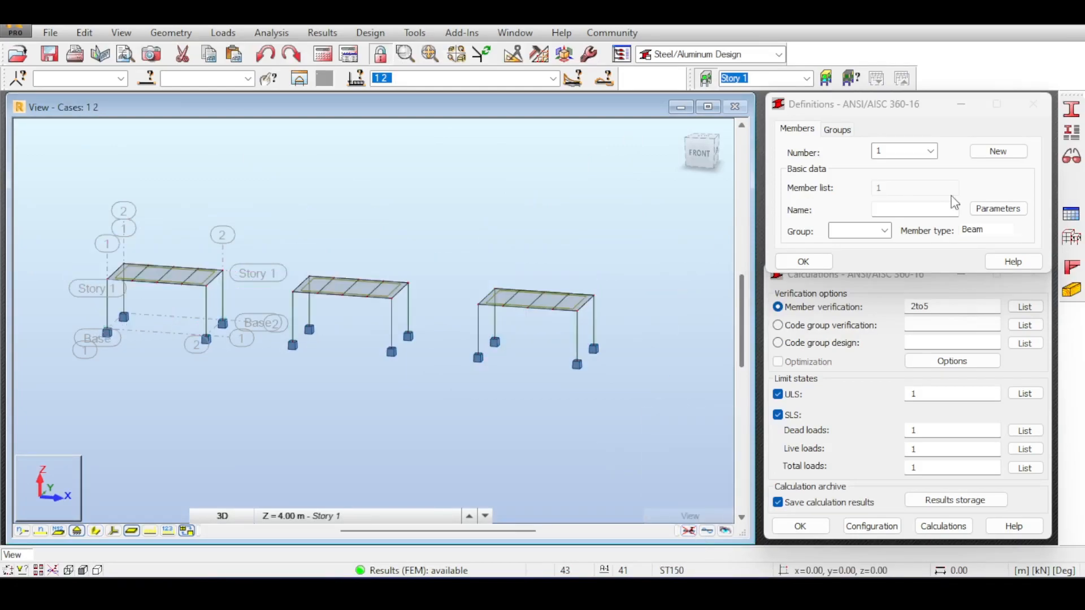
{"action": "scroll", "coordinate": [603, 249], "scroll_direction": "down", "scroll_amount": 1}
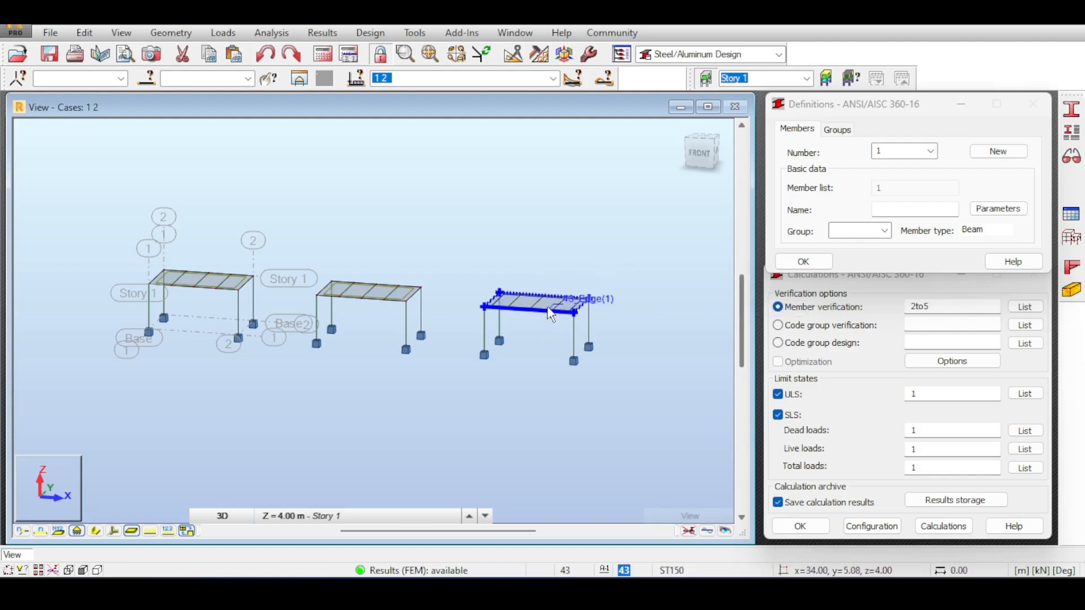
Create design group 1 and name it Secondary Beams
{"action": "left_click", "coordinate": [839, 130]}
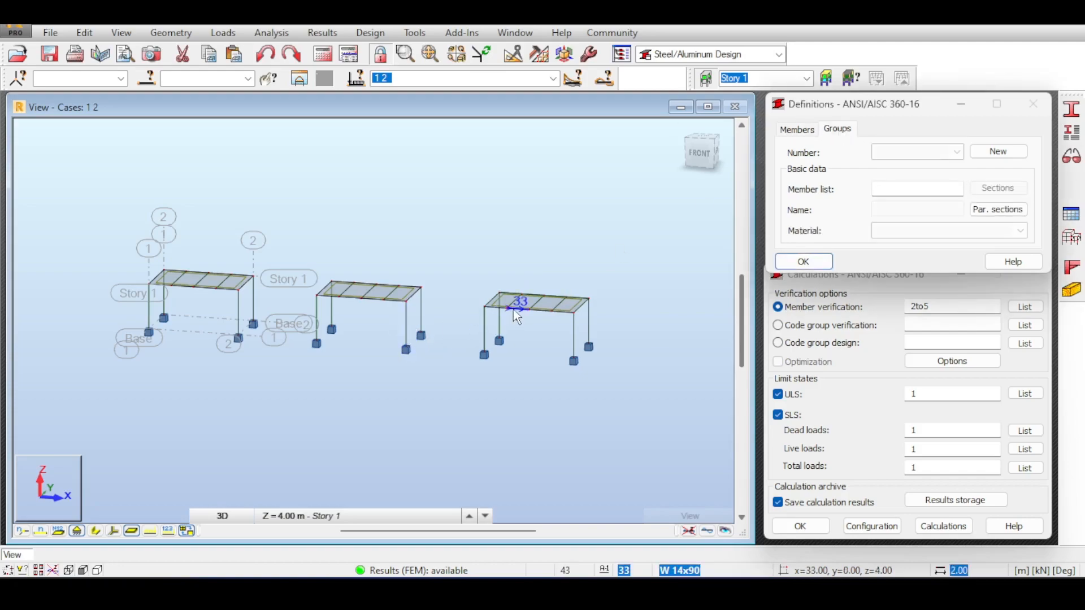
{"action": "left_click", "coordinate": [998, 152]}
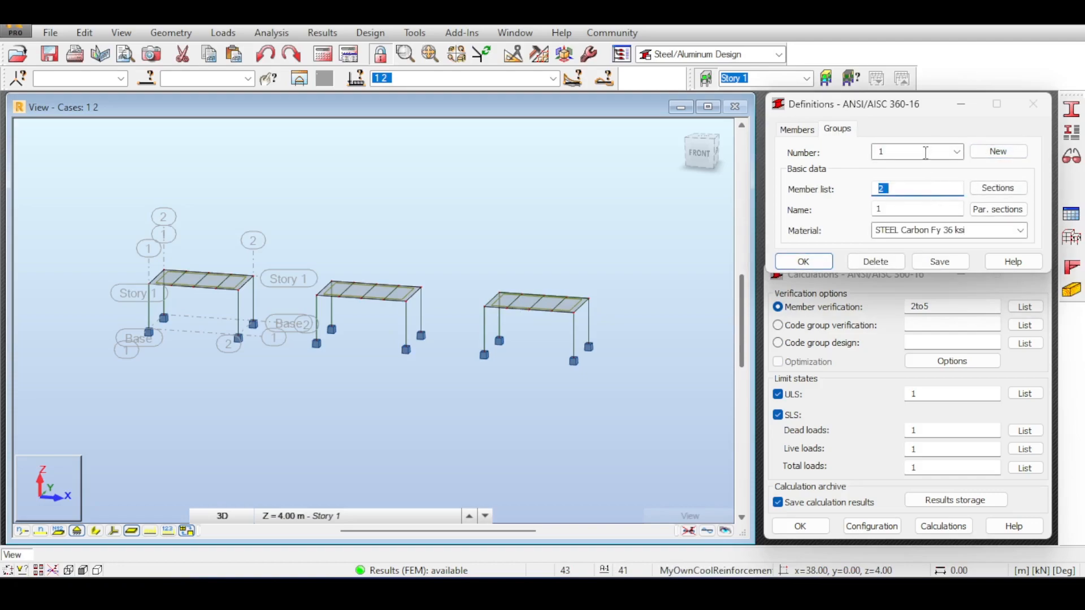
{"action": "double_click", "coordinate": [895, 210]}
{"action": "type", "text": "S"}
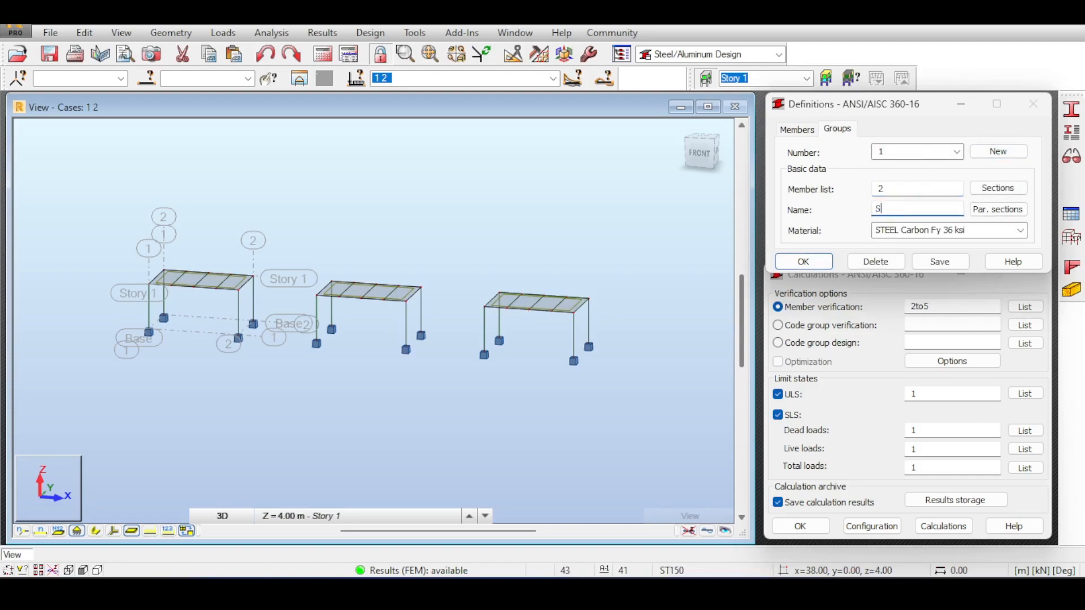
{"action": "type", "text": "econdary Beams"}
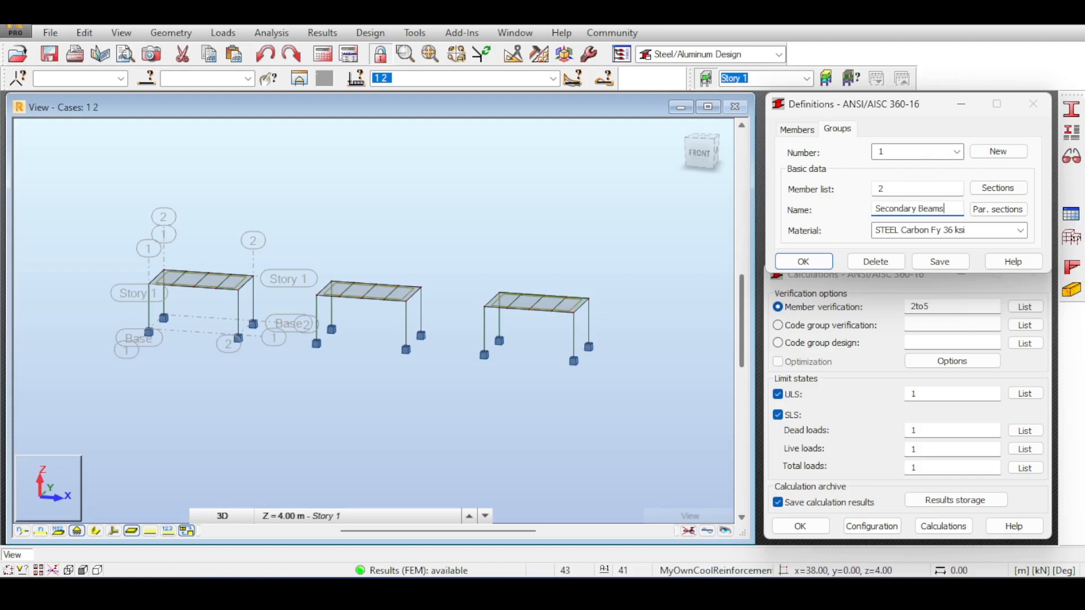
Change the section material to STEEL A992-50 and set the design group's material to STEEL A992-50 A992 Grade Fy 50 ksi
{"action": "left_click", "coordinate": [986, 231]}
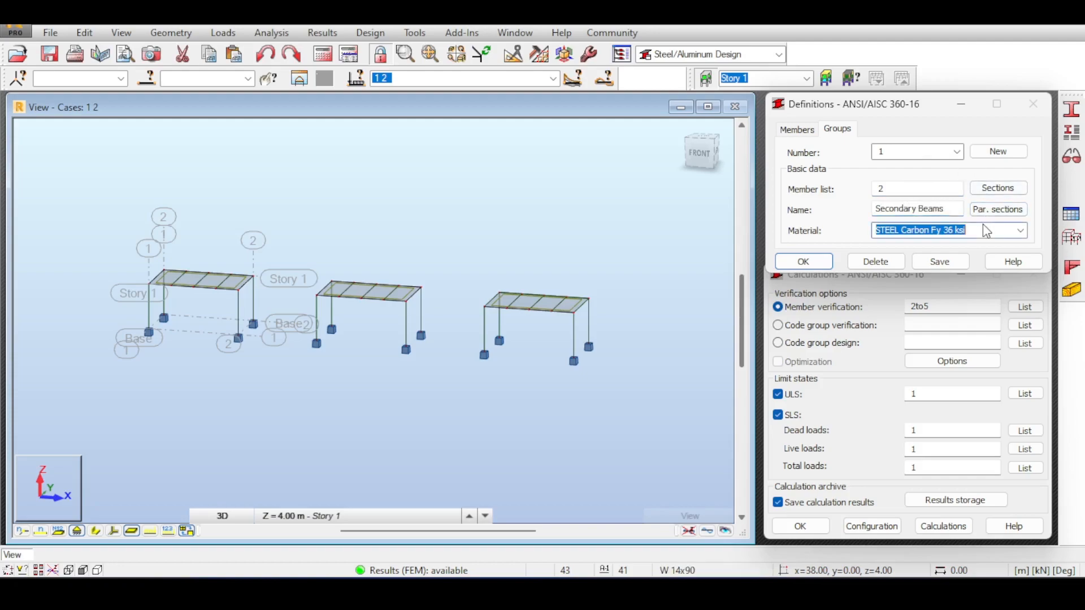
{"action": "left_click", "coordinate": [1021, 231]}
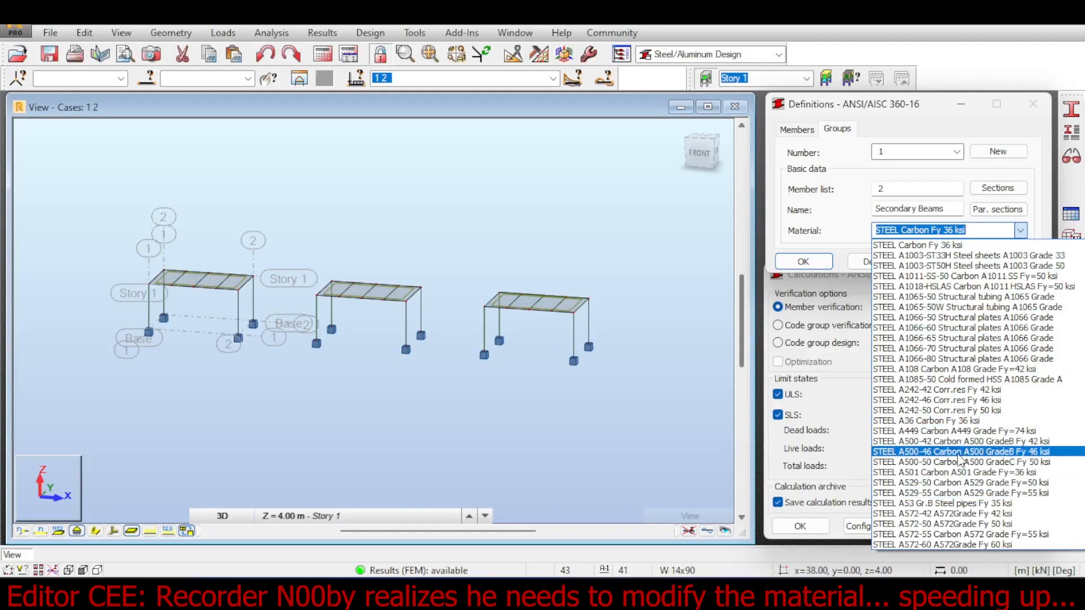
{"action": "scroll", "coordinate": [957, 400], "scroll_direction": "down", "scroll_amount": 1}
{"action": "scroll", "coordinate": [957, 400], "scroll_direction": "down", "scroll_amount": 2}
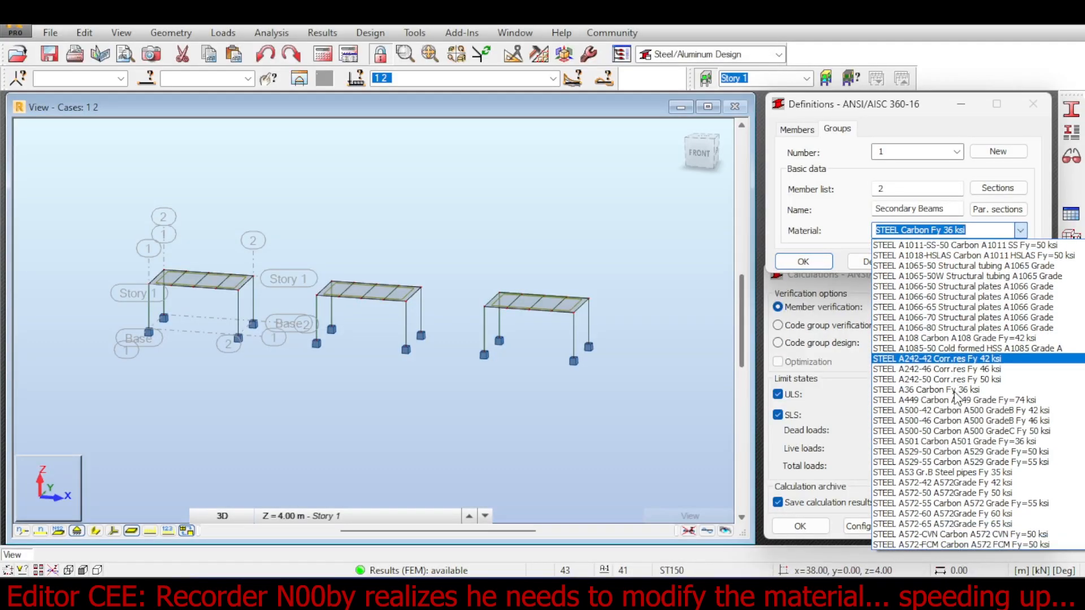
{"action": "scroll", "coordinate": [956, 401], "scroll_direction": "down", "scroll_amount": 2}
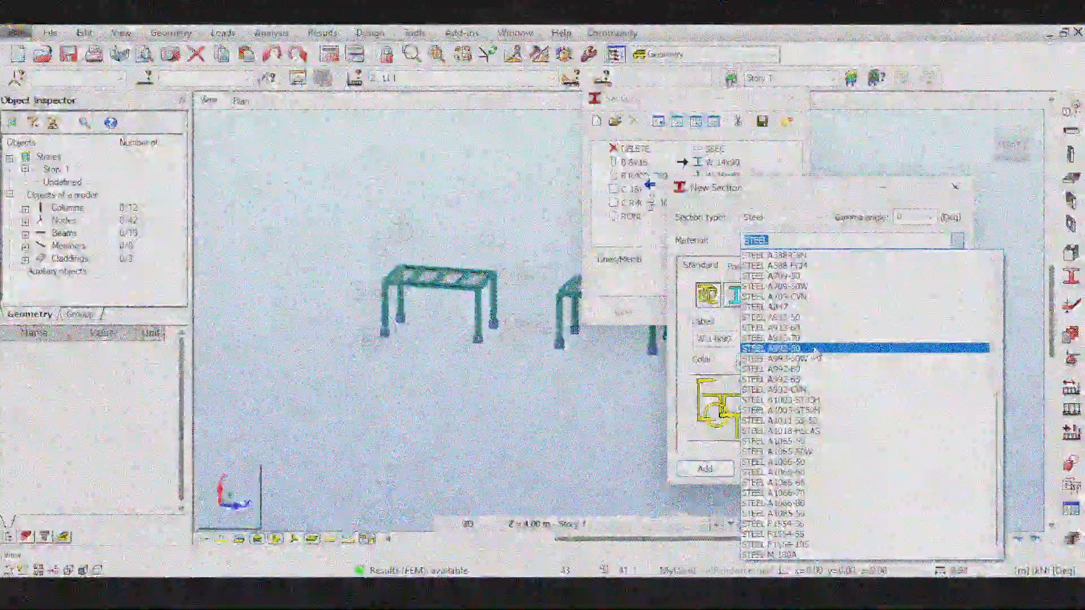
{"action": "left_click", "coordinate": [816, 353]}
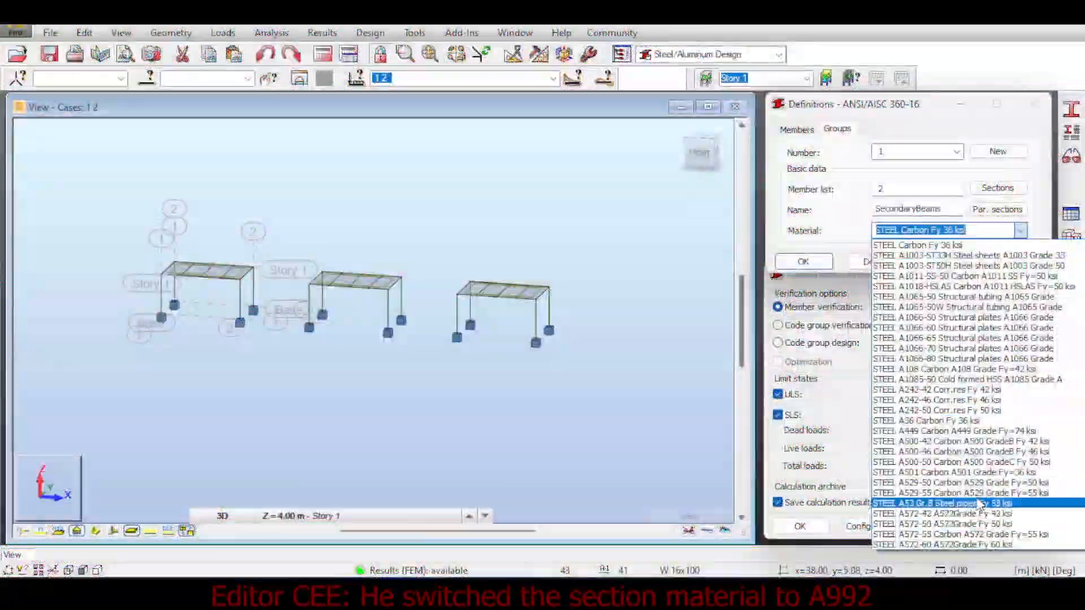
{"action": "scroll", "coordinate": [980, 505], "scroll_direction": "down", "scroll_amount": 9}
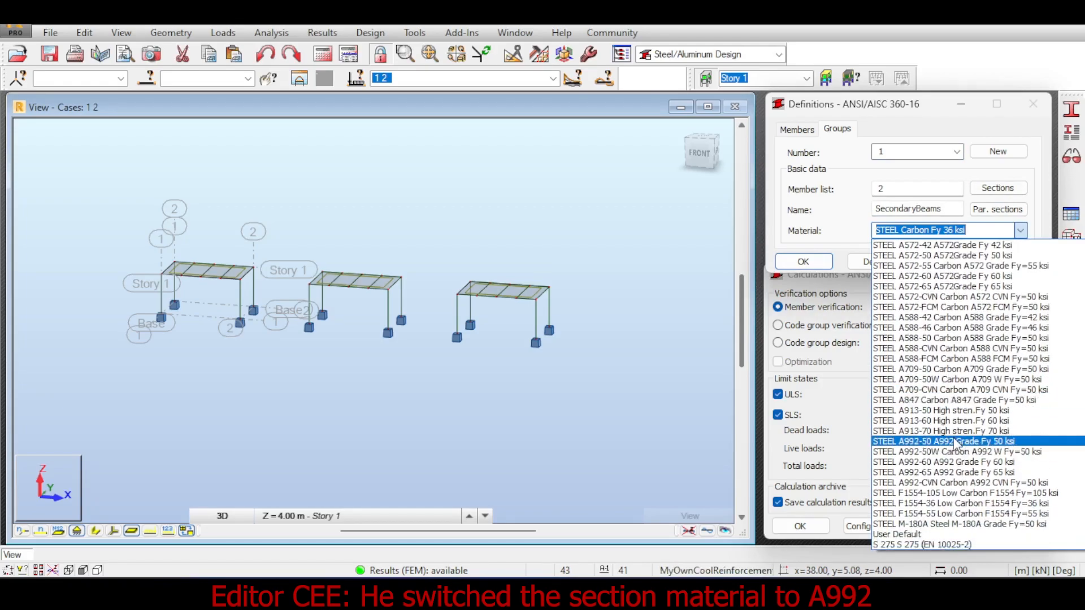
{"action": "left_click", "coordinate": [955, 441]}
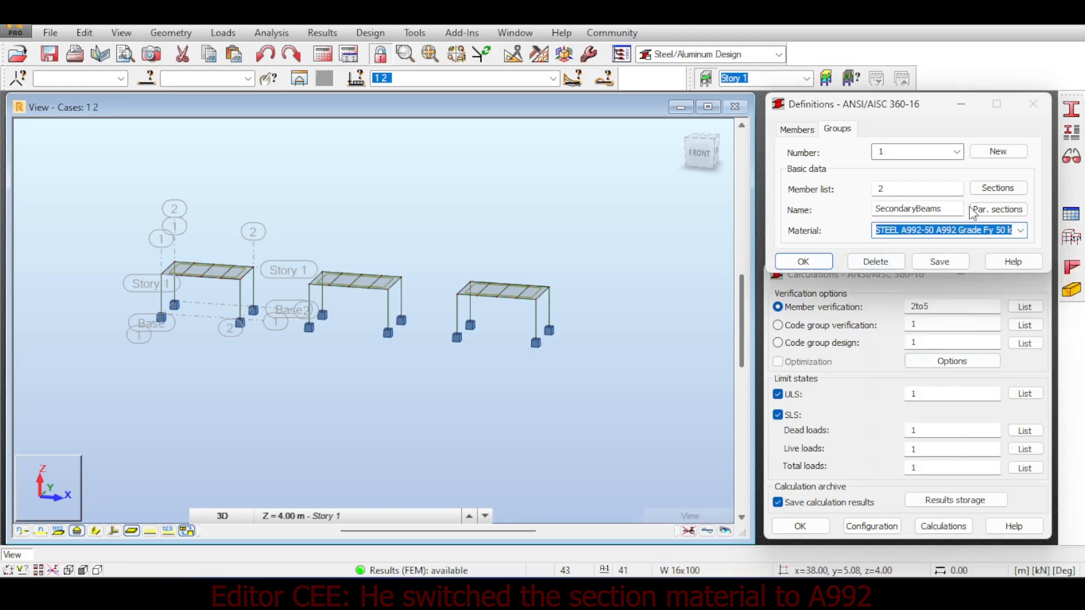
{"action": "left_click", "coordinate": [995, 193]}
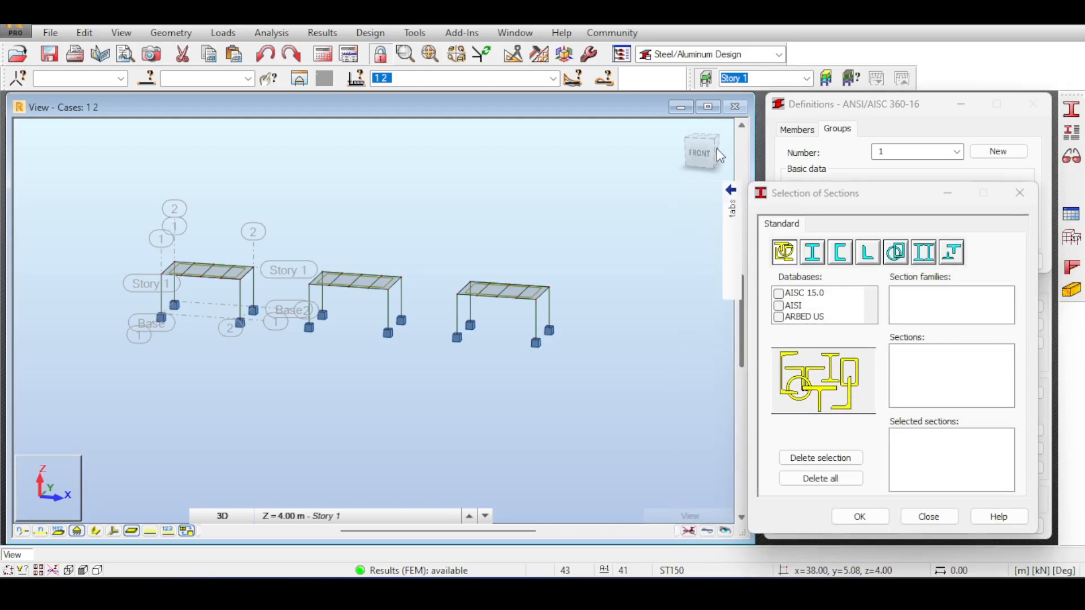
{"action": "left_click", "coordinate": [1020, 192]}
{"action": "left_click", "coordinate": [926, 193]}
{"action": "middle_click", "coordinate": [521, 237]}
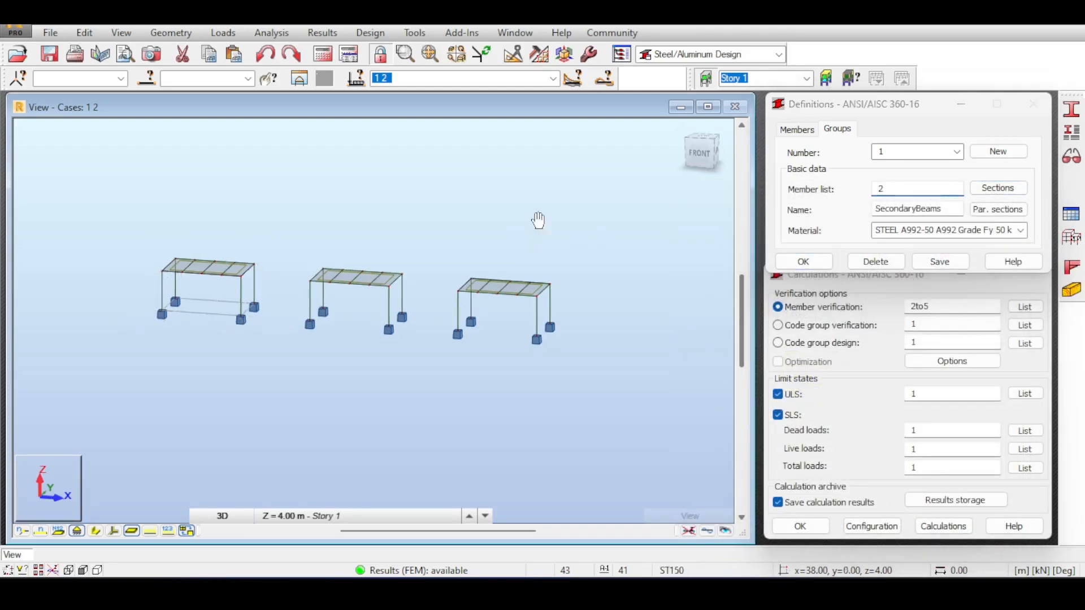
{"action": "left_click_drag", "start_coordinate": [708, 154], "coordinate": [719, 149]}
{"action": "left_click", "coordinate": [713, 151]}
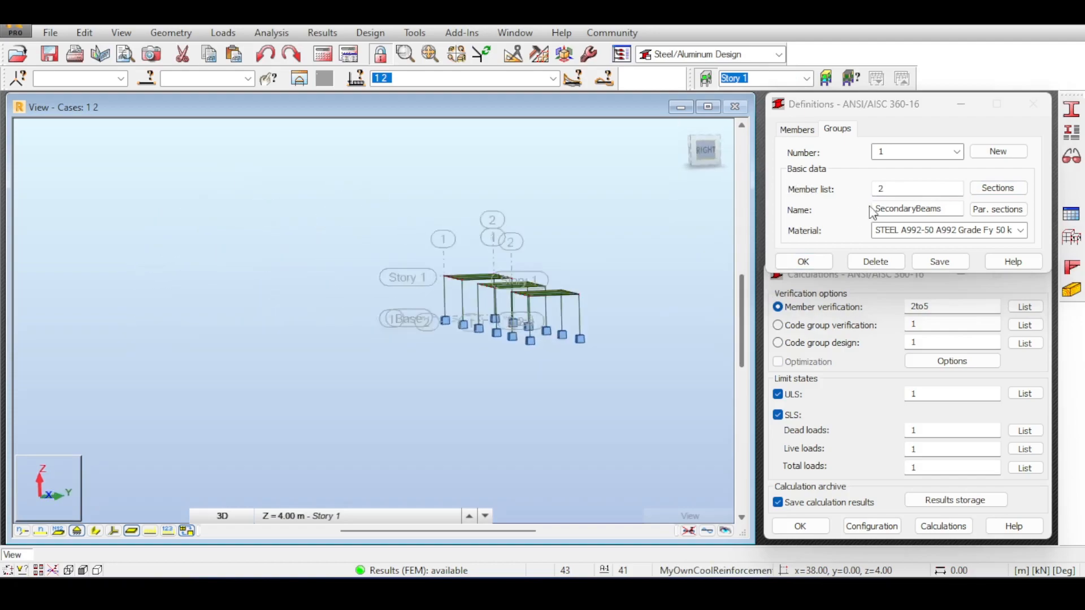
{"action": "left_click", "coordinate": [889, 191]}
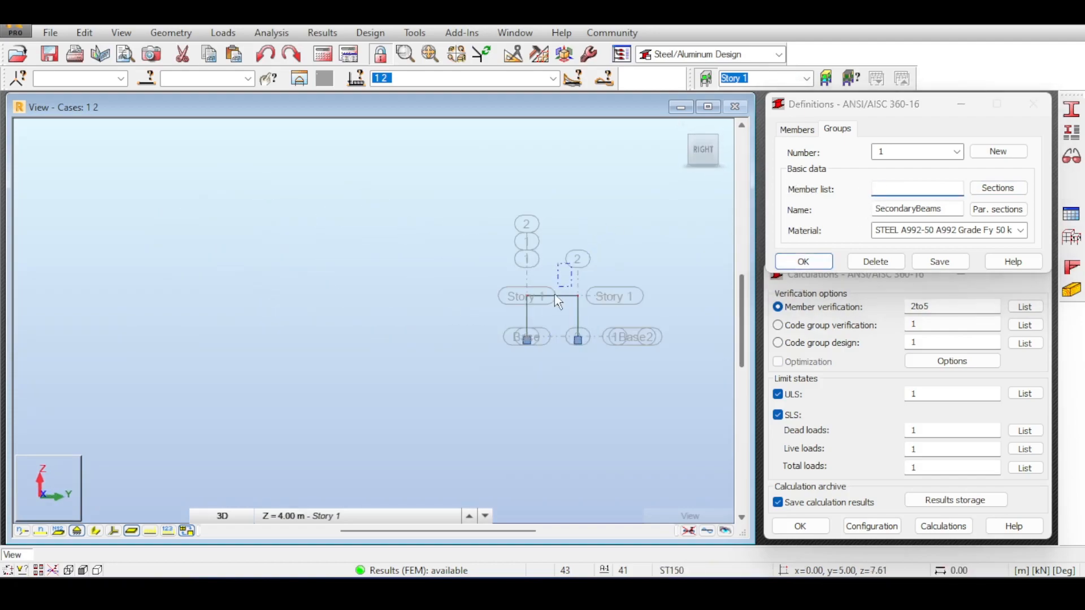
{"action": "left_click", "coordinate": [907, 188]}
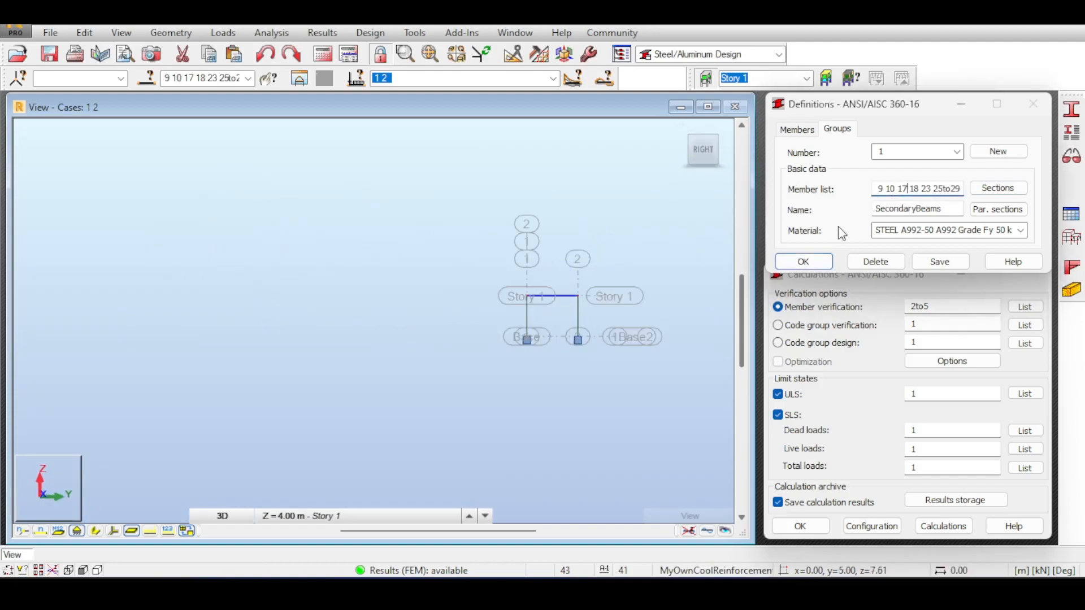
Assign all W family I-sections from the AISC 15.0 database to the SecondaryBeams group and save the group
{"action": "left_click", "coordinate": [995, 189]}
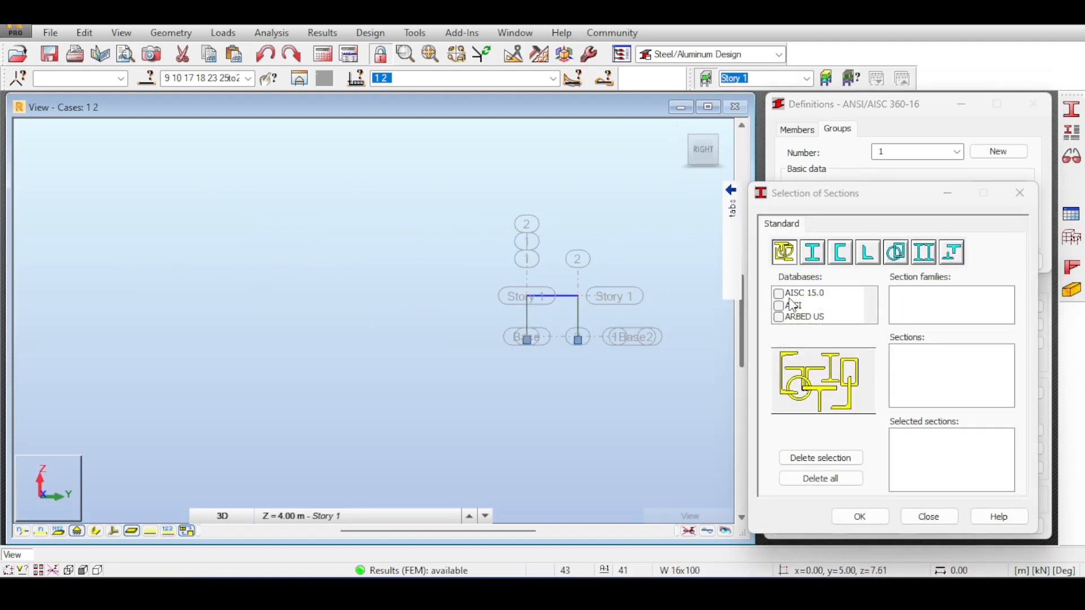
{"action": "left_click", "coordinate": [779, 294]}
{"action": "left_click", "coordinate": [813, 252]}
{"action": "scroll", "coordinate": [904, 304], "scroll_direction": "down", "scroll_amount": 1}
{"action": "left_click", "coordinate": [897, 304]}
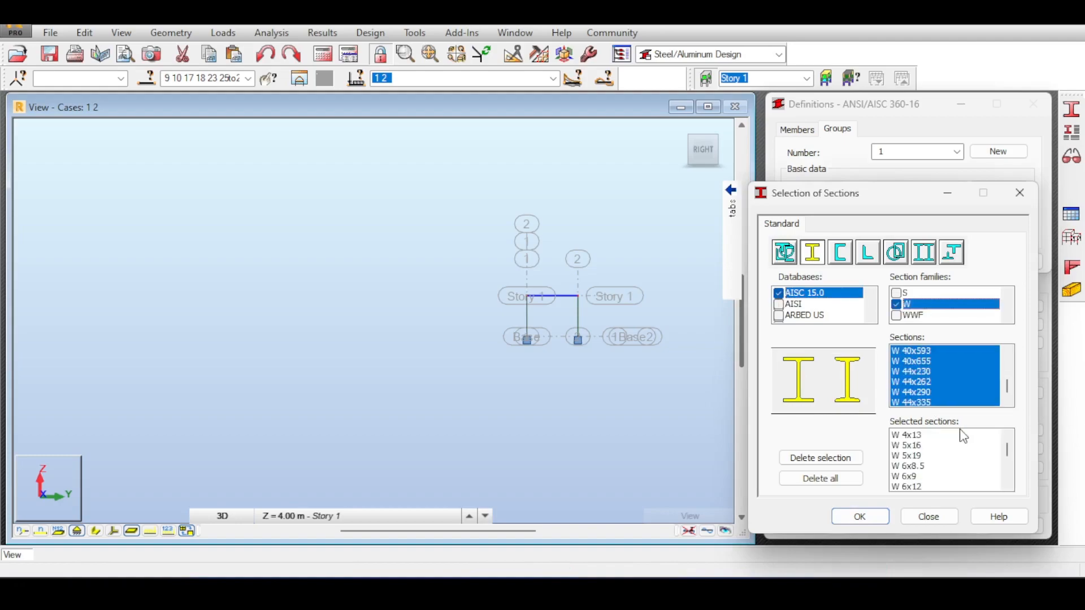
{"action": "left_click", "coordinate": [876, 520]}
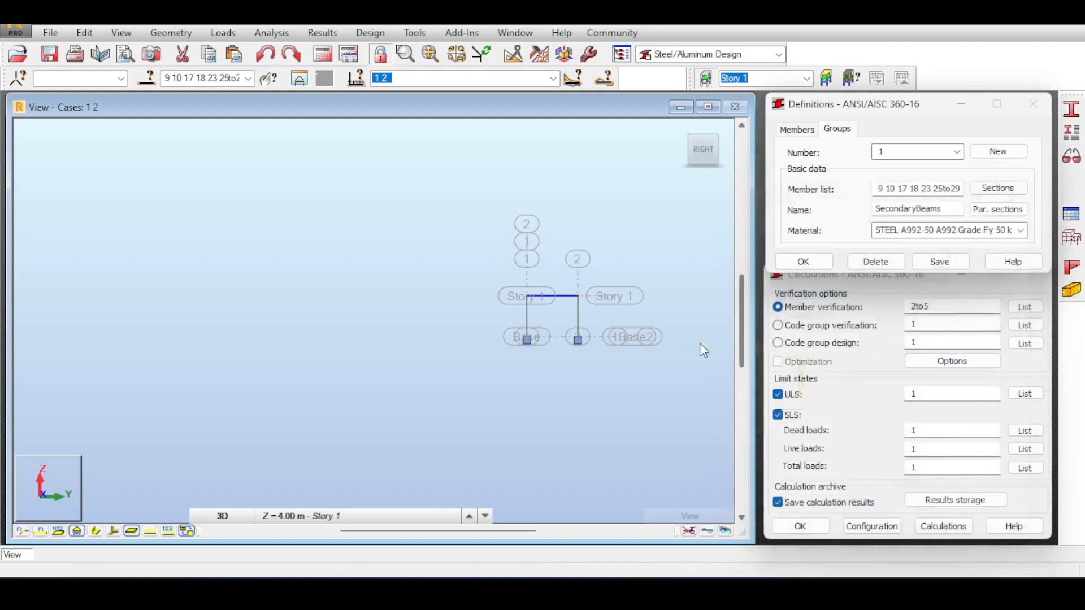
{"action": "left_click", "coordinate": [926, 263]}
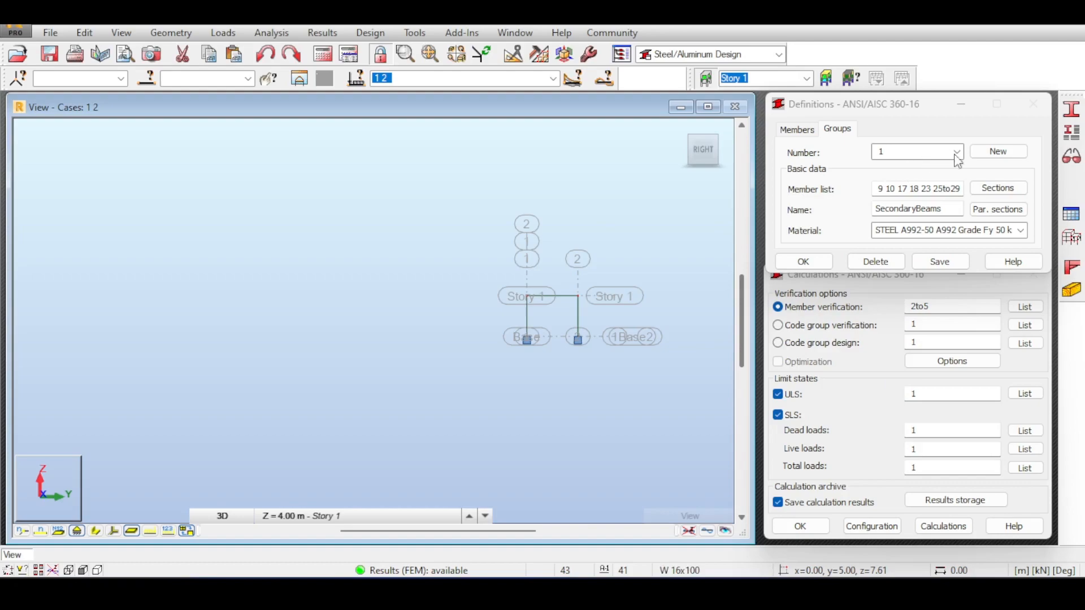
Create design group 2 named FrameColumn, set its member list to the frame columns 2to5 11to14 19to22, and save it
{"action": "left_click", "coordinate": [929, 208]}
{"action": "double_click", "coordinate": [929, 208]}
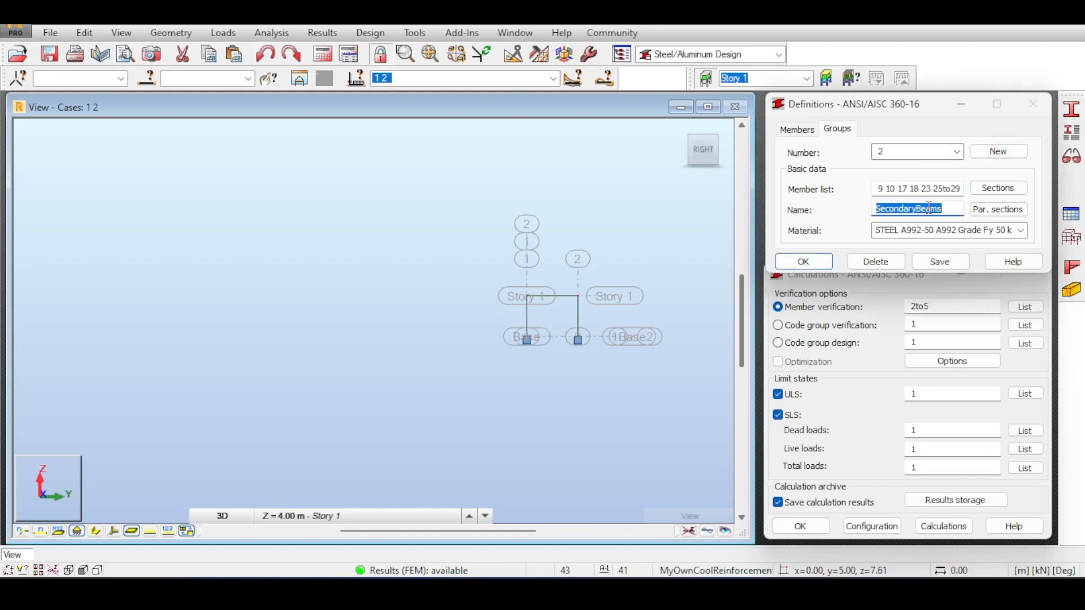
{"action": "type", "text": "FrameColum"}
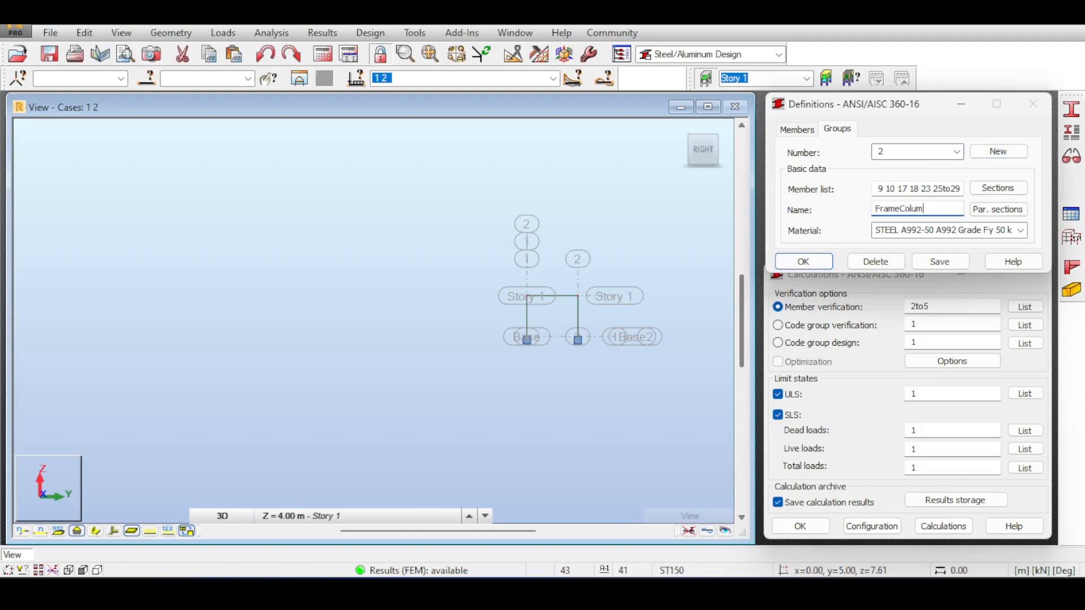
{"action": "type", "text": "n"}
{"action": "left_click", "coordinate": [952, 187]}
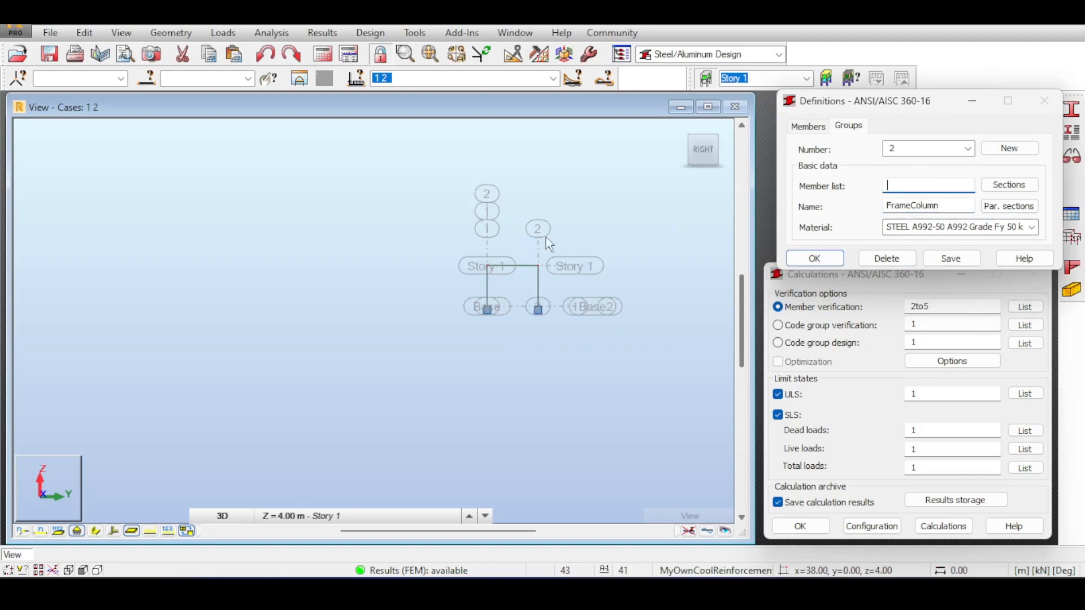
{"action": "left_click_drag", "start_coordinate": [557, 278], "coordinate": [472, 296]}
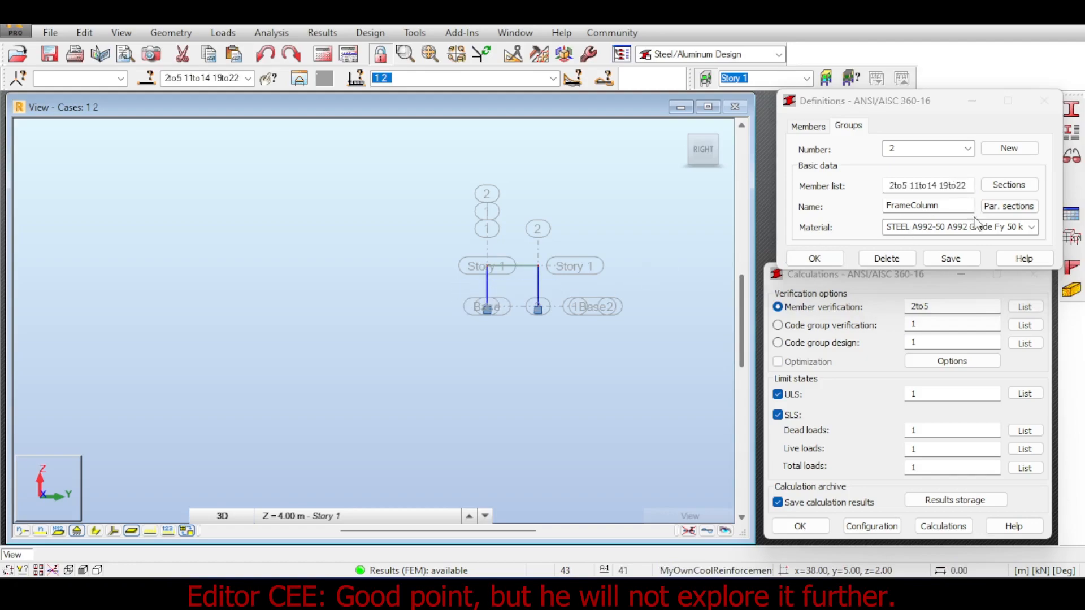
{"action": "left_click", "coordinate": [949, 260]}
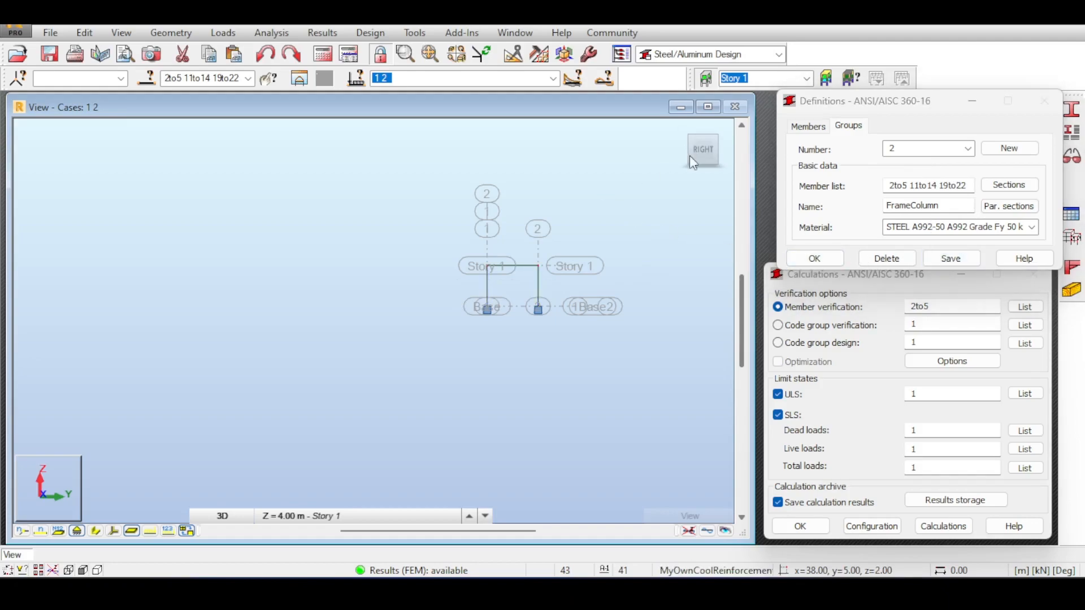
Check the FrameColumn group's members by selecting its member list in the 3D model
{"action": "left_click", "coordinate": [685, 130]}
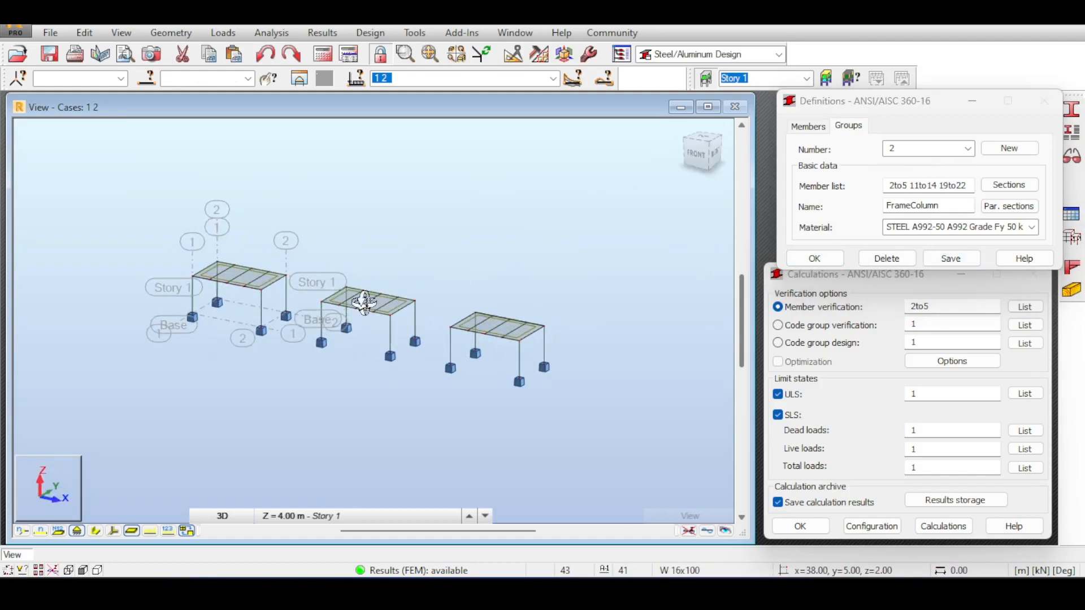
{"action": "left_click", "coordinate": [918, 184]}
{"action": "key", "text": "ctrl+c"}
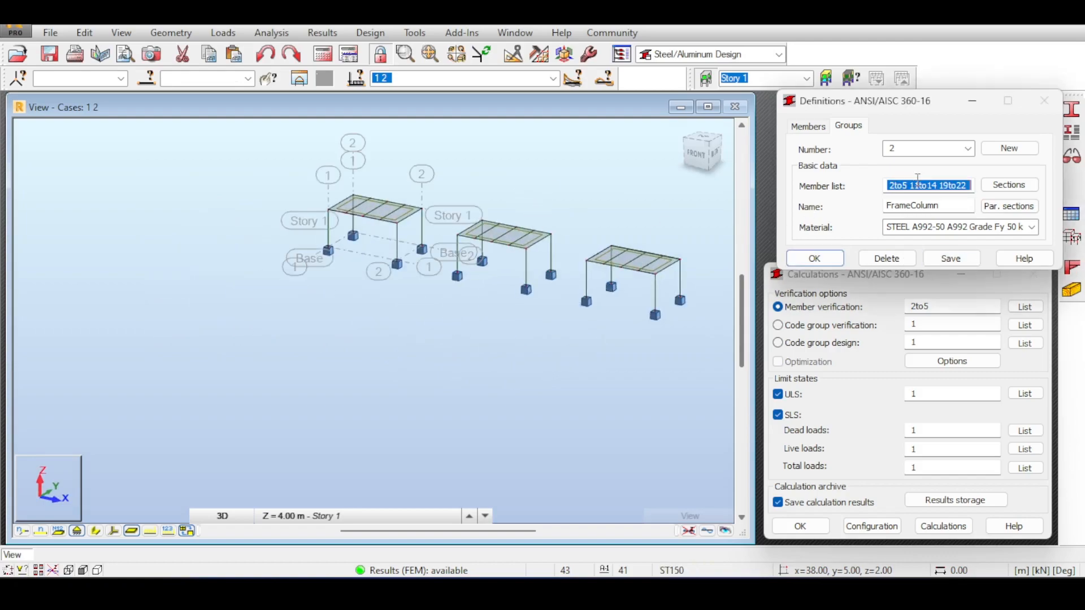
{"action": "left_click", "coordinate": [180, 78]}
{"action": "key", "text": "ctrl+v"}
{"action": "key", "text": "Return"}
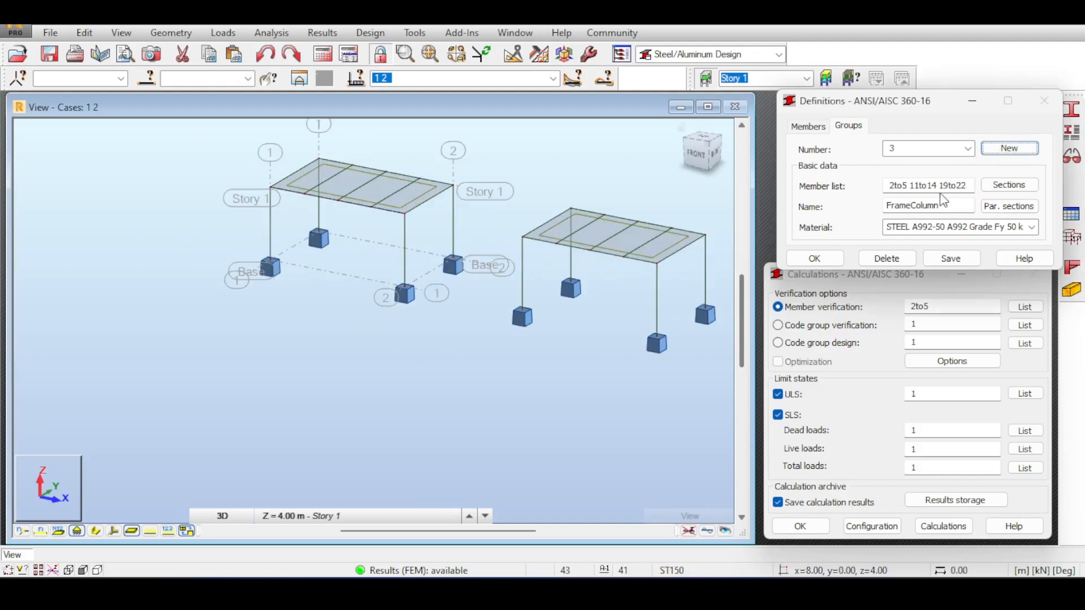
Create design group 3 named FrameBeam1 and replace its member list with the first frame's main beams, members 7 8
{"action": "left_click", "coordinate": [941, 203]}
{"action": "left_click", "coordinate": [941, 204]}
{"action": "double_click", "coordinate": [942, 204]}
{"action": "type", "text": "FrameBeam1"}
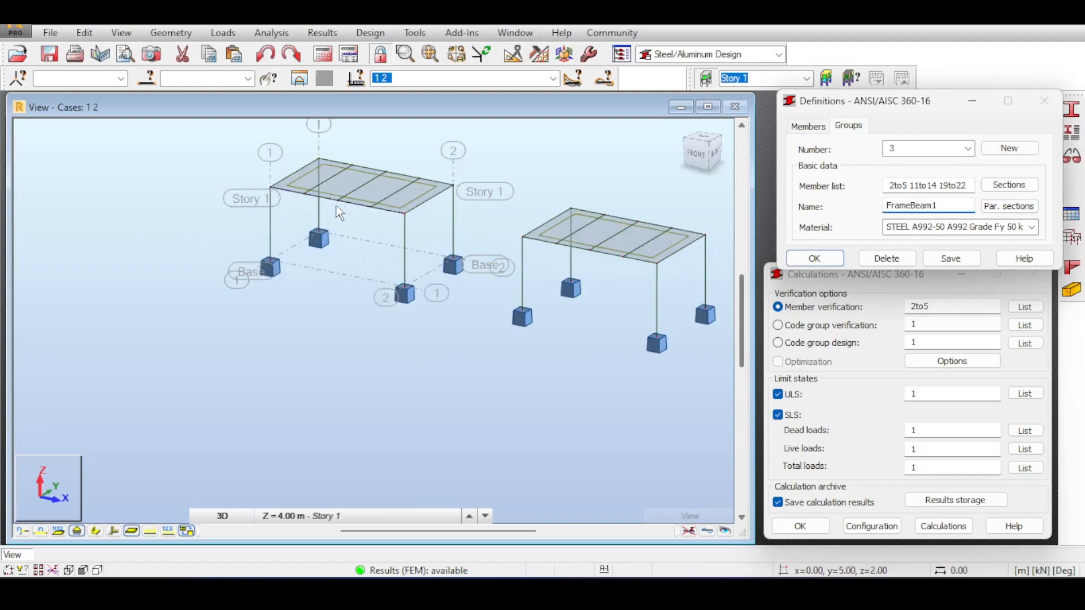
{"action": "double_click", "coordinate": [947, 186]}
{"action": "key", "text": "BackSpace"}
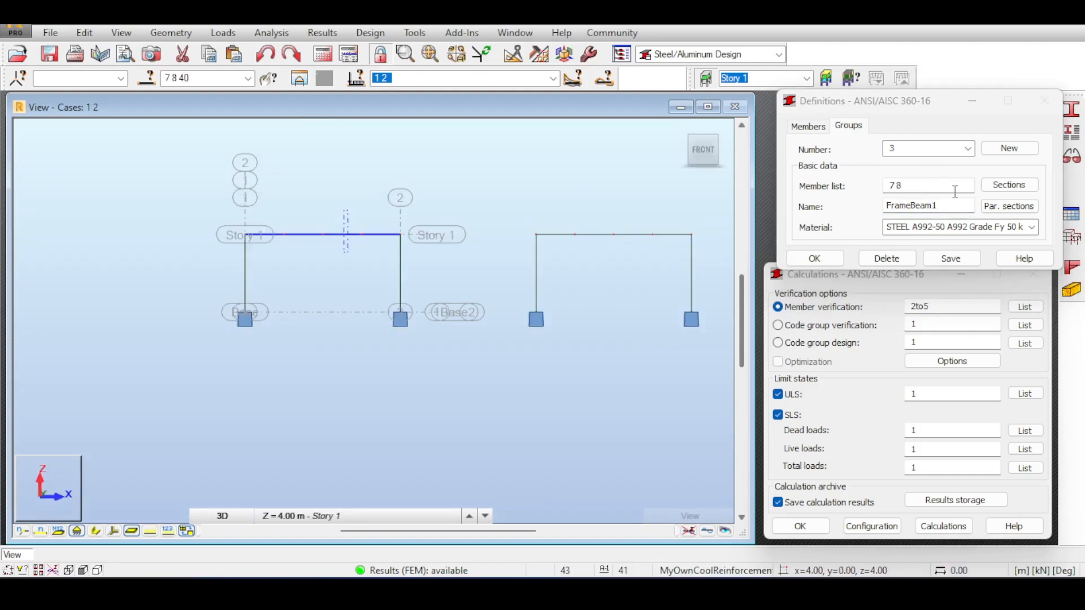
Save the FrameBeam1 group and check its list of assigned sections
{"action": "left_click", "coordinate": [1006, 184]}
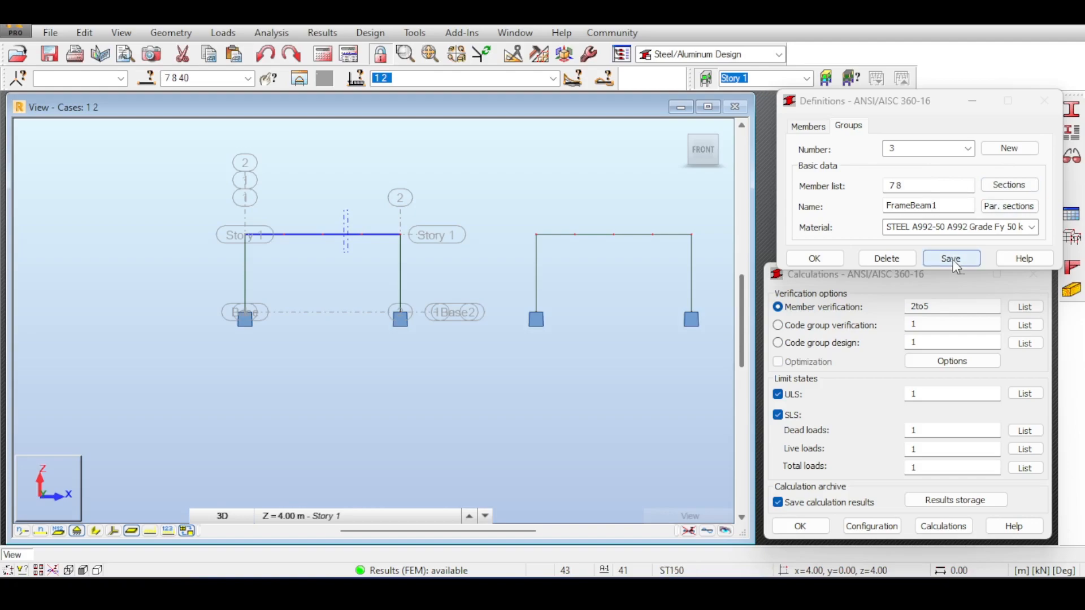
{"action": "left_click", "coordinate": [1009, 207]}
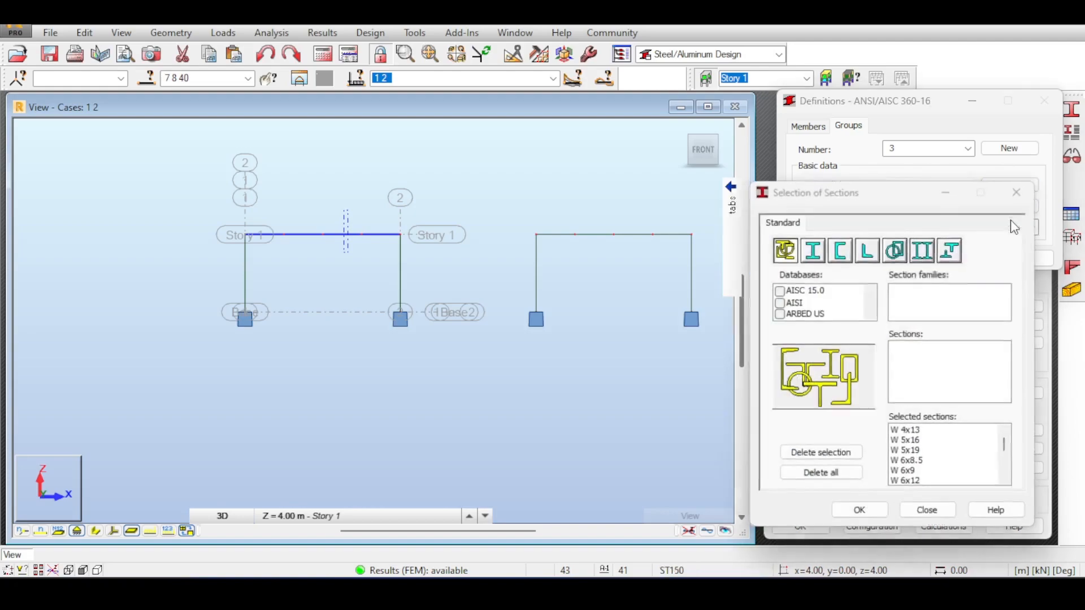
{"action": "left_click", "coordinate": [1020, 190]}
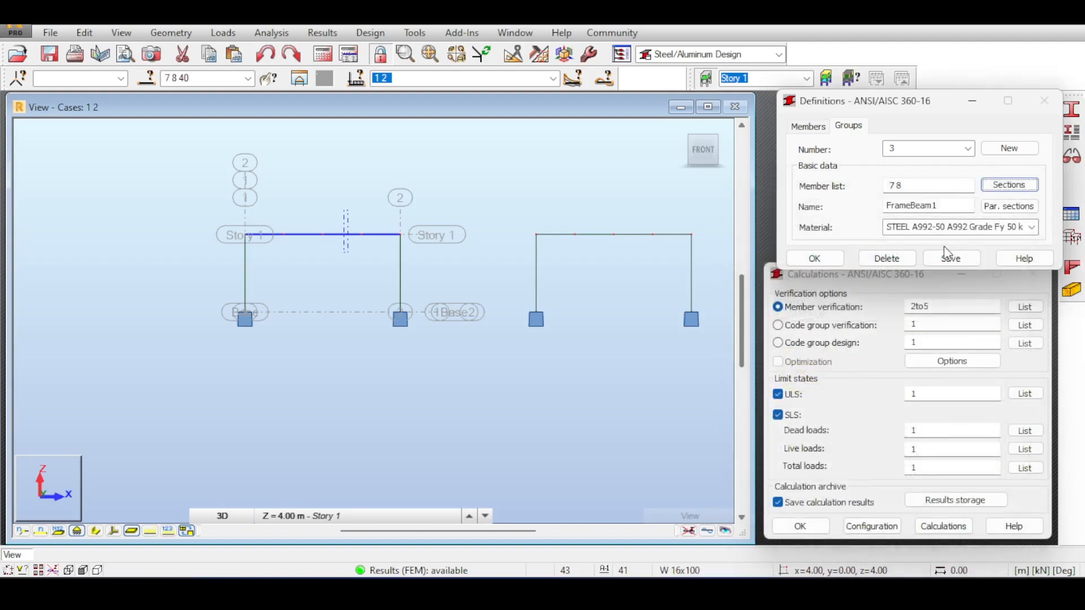
Create design group 4 named FrameBeam2 with the second frame's main beams, members 15 16, and save it
{"action": "left_click", "coordinate": [1004, 148]}
{"action": "left_click", "coordinate": [949, 204]}
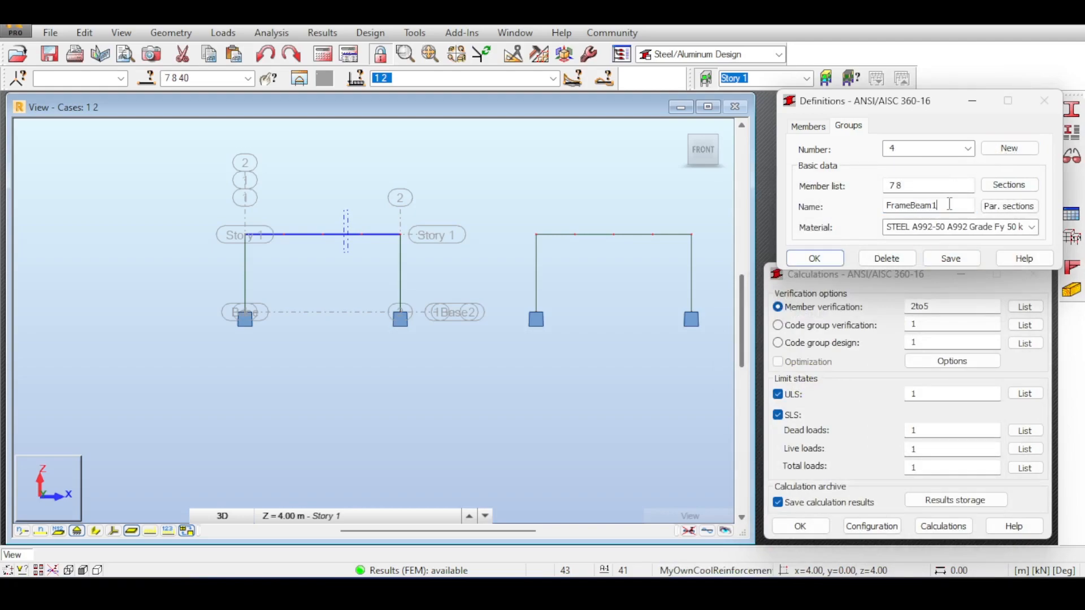
{"action": "left_click_drag", "start_coordinate": [667, 169], "coordinate": [607, 198]}
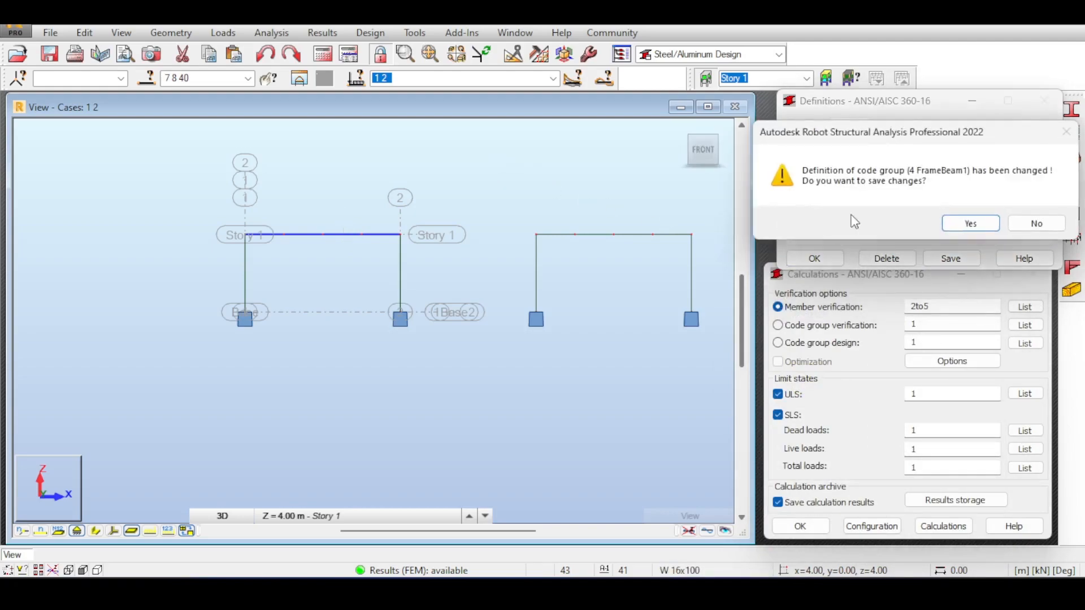
{"action": "left_click", "coordinate": [1033, 224]}
{"action": "left_click_drag", "start_coordinate": [933, 205], "coordinate": [939, 206]}
{"action": "left_click_drag", "start_coordinate": [912, 186], "coordinate": [854, 184]}
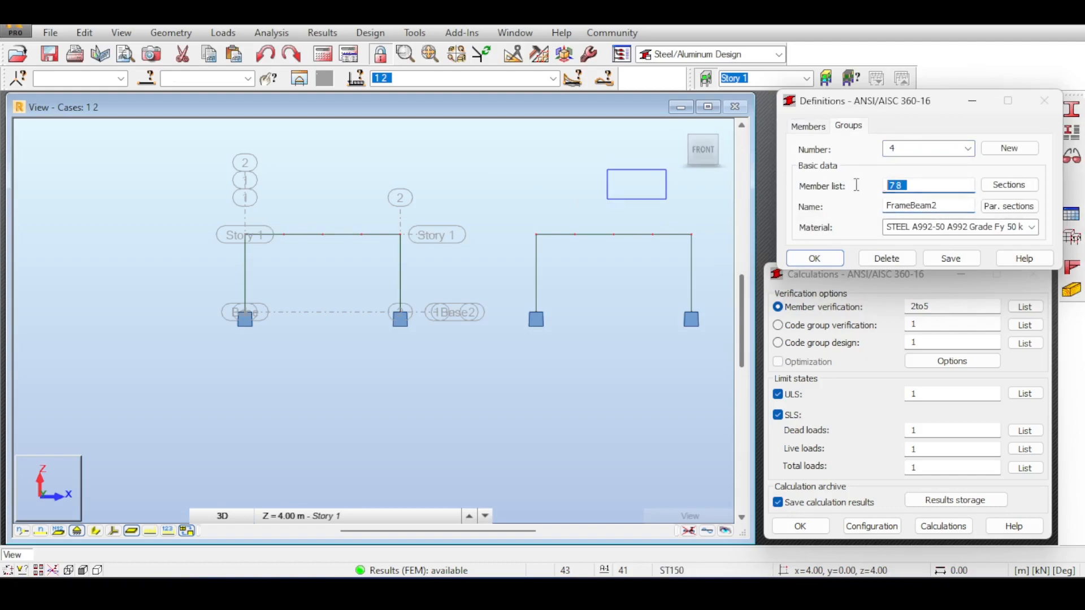
{"action": "key", "text": "BackSpace"}
{"action": "left_click", "coordinate": [637, 234]}
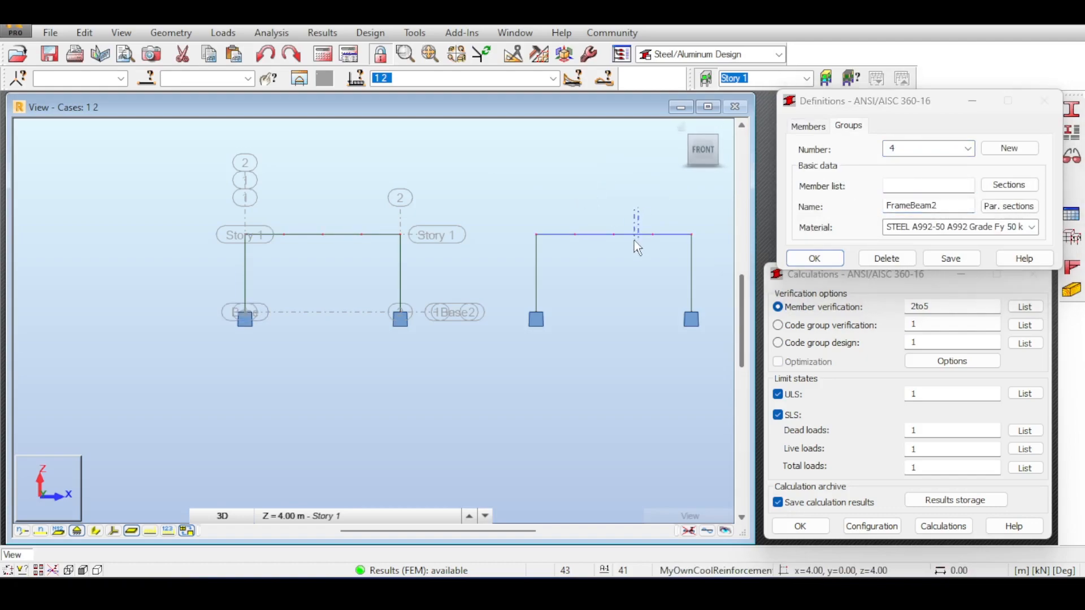
{"action": "left_click", "coordinate": [951, 259]}
Create design group 5 and name it FrameBeam3
{"action": "left_click", "coordinate": [1009, 148]}
{"action": "middle_click_drag", "start_coordinate": [643, 176], "coordinate": [392, 169]}
{"action": "middle_click_drag", "start_coordinate": [726, 198], "coordinate": [585, 198]}
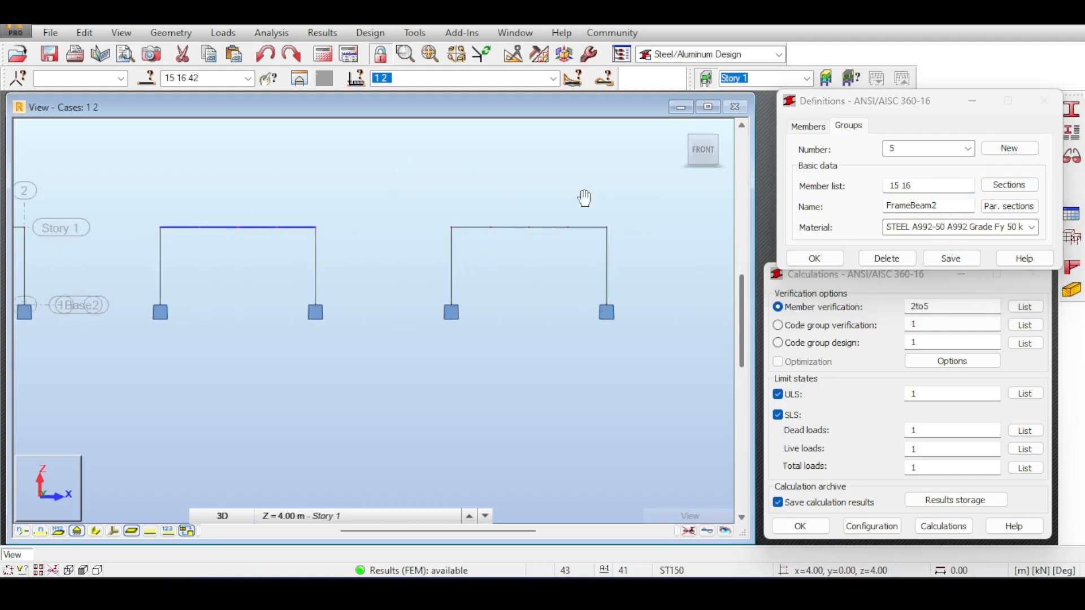
{"action": "left_click", "coordinate": [948, 207]}
{"action": "key", "text": "BackSpace"}
{"action": "type", "text": "3"}
{"action": "left_click", "coordinate": [656, 192]}
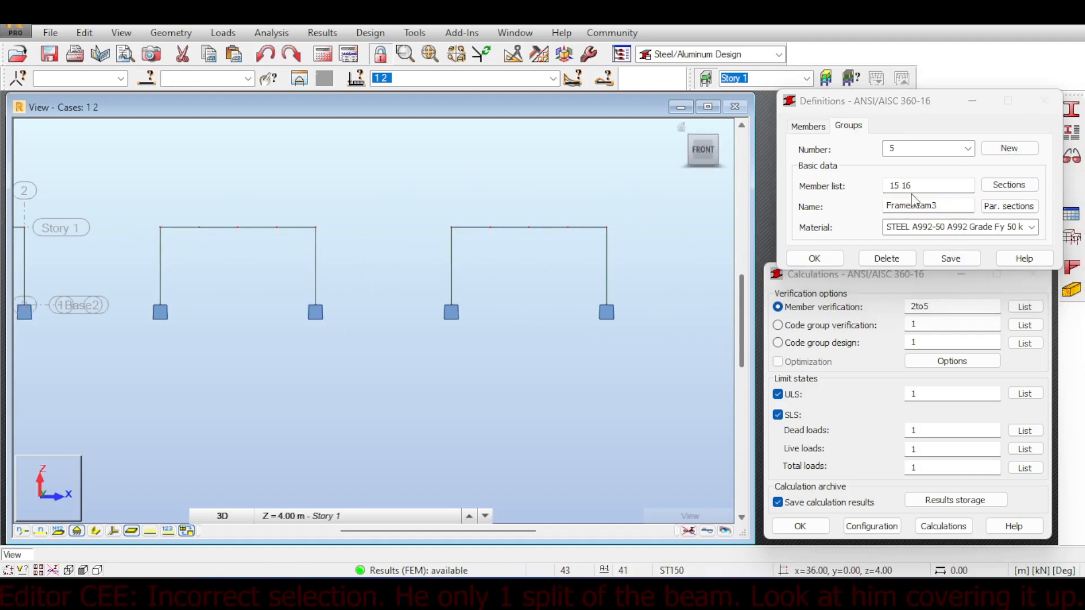
Replace the FrameBeam3 group's member list with the third frame's beam segments 30 32 and save the group
{"action": "left_click_drag", "start_coordinate": [927, 186], "coordinate": [813, 180]}
{"action": "key", "text": "BackSpace"}
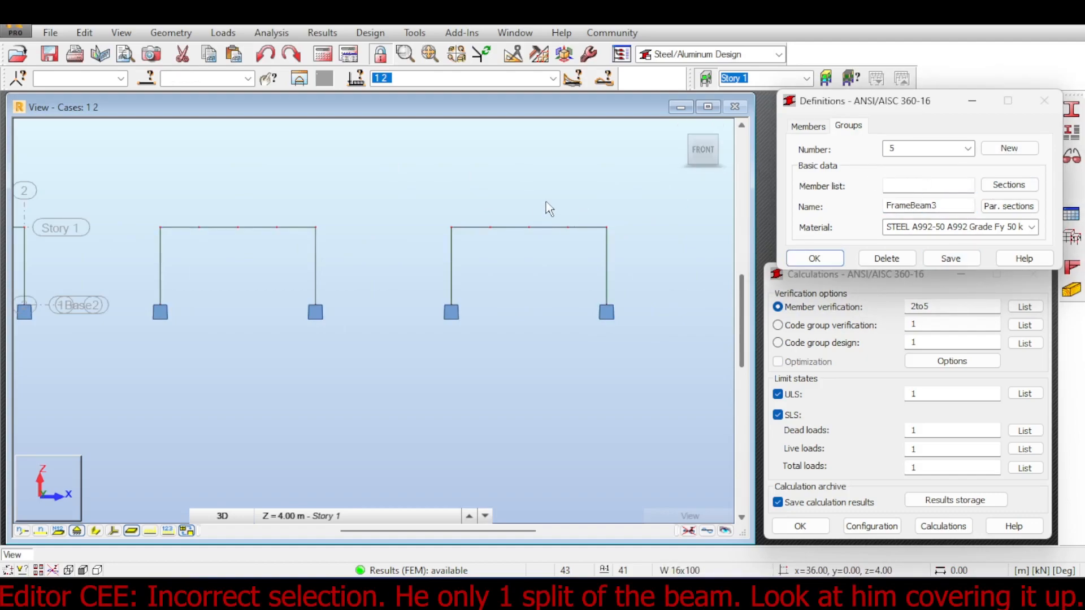
{"action": "left_click", "coordinate": [546, 229]}
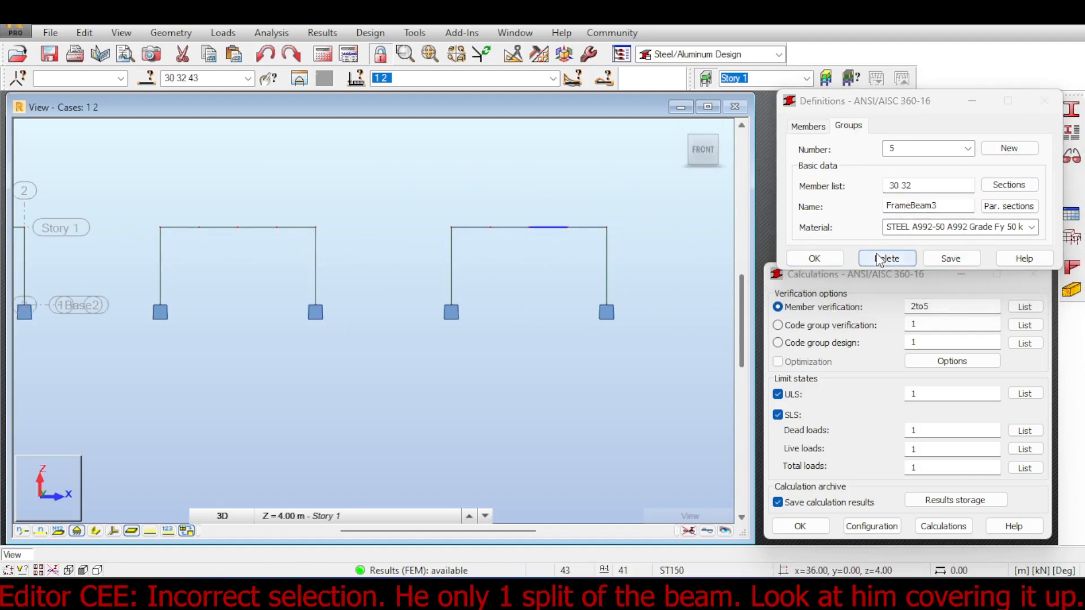
{"action": "left_click", "coordinate": [959, 259]}
{"action": "left_click", "coordinate": [513, 169]}
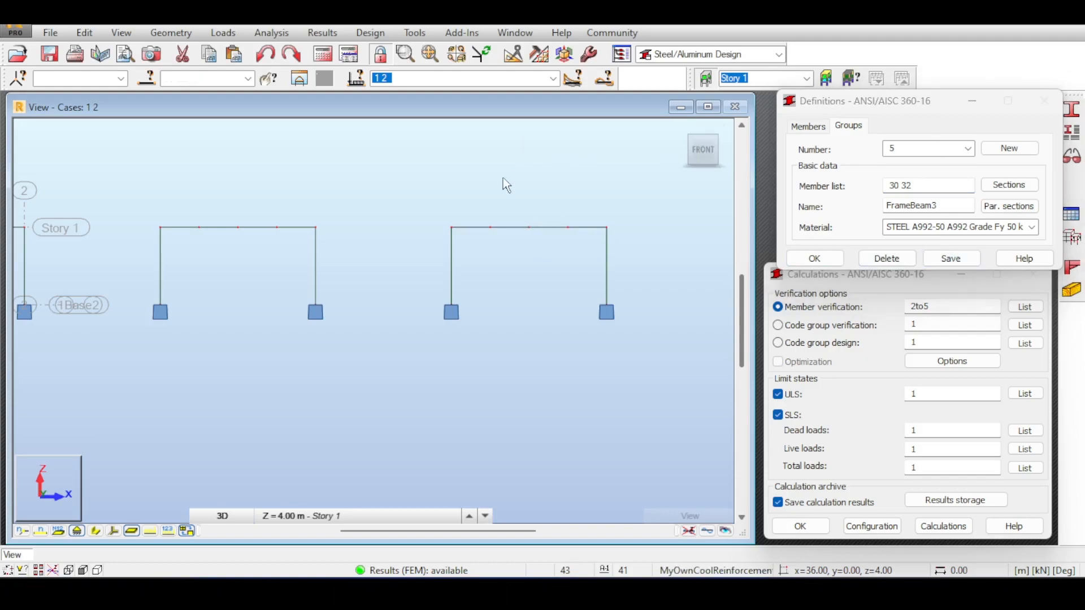
Replace the FrameBeam3 group's member list with all main beam segments of the third frame, 1 6 24 30to34, and save it
{"action": "scroll", "coordinate": [537, 181], "scroll_direction": "down", "scroll_amount": 4}
{"action": "scroll", "coordinate": [552, 197], "scroll_direction": "up", "scroll_amount": 8}
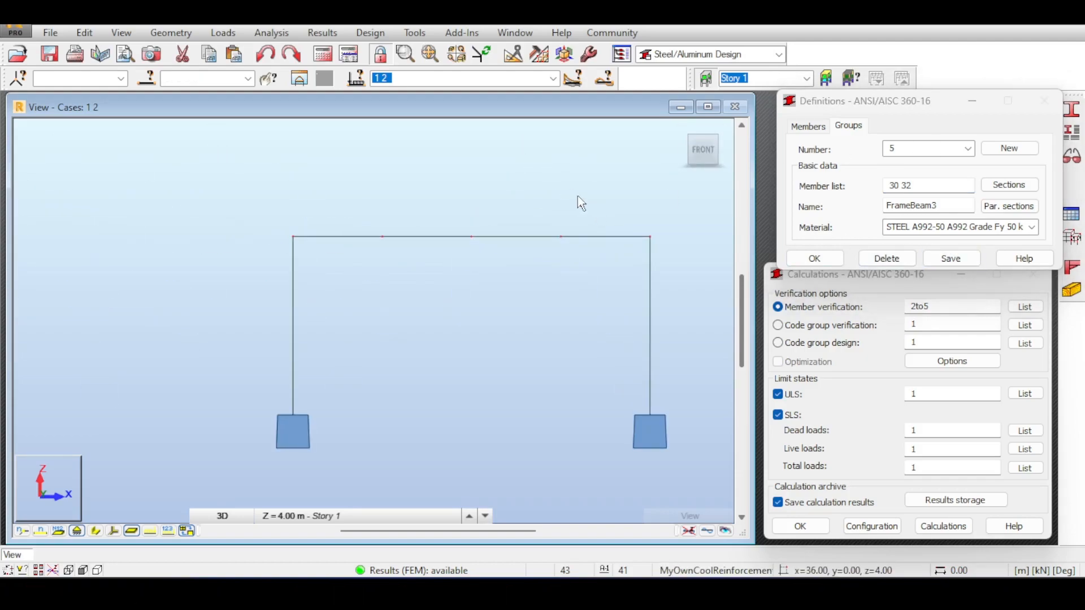
{"action": "left_click", "coordinate": [932, 186]}
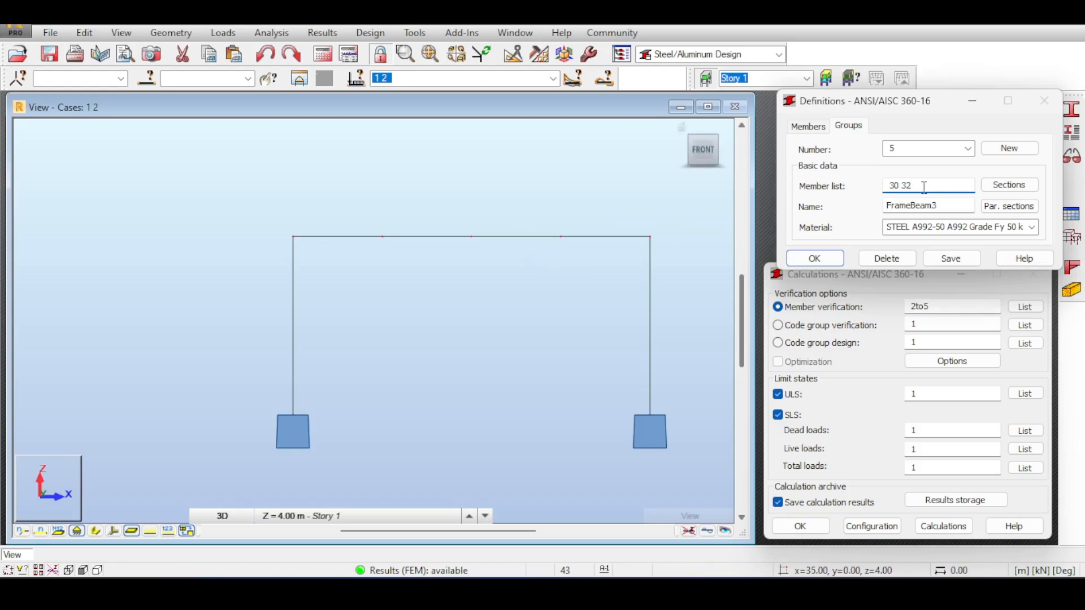
{"action": "key", "text": "ctrl+a"}
{"action": "key", "text": "Delete"}
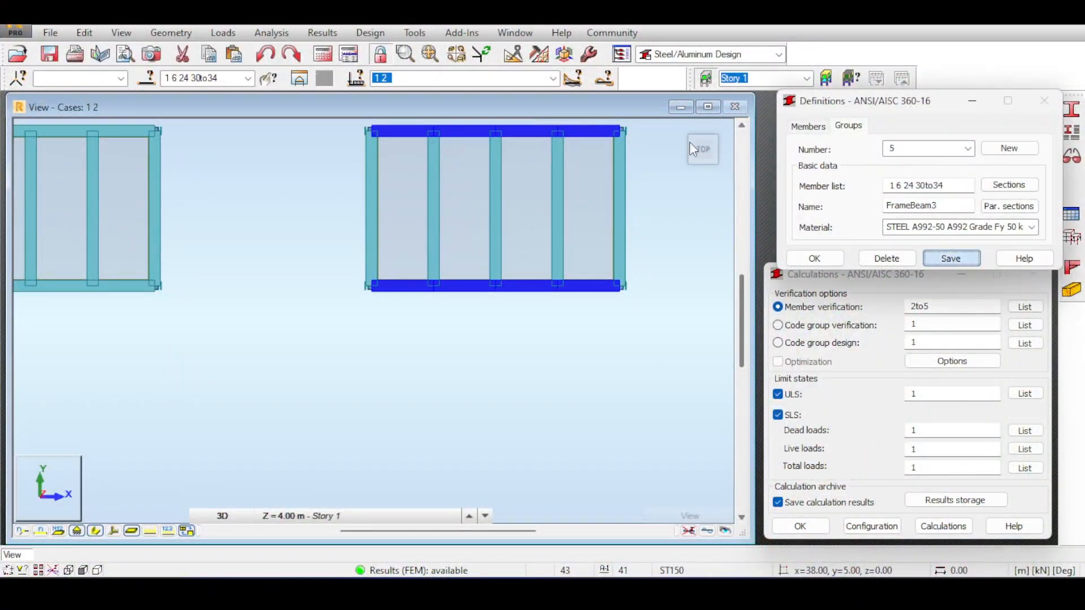
Return the model to the isometric 3D view to examine all three frames together
{"action": "left_click", "coordinate": [686, 138]}
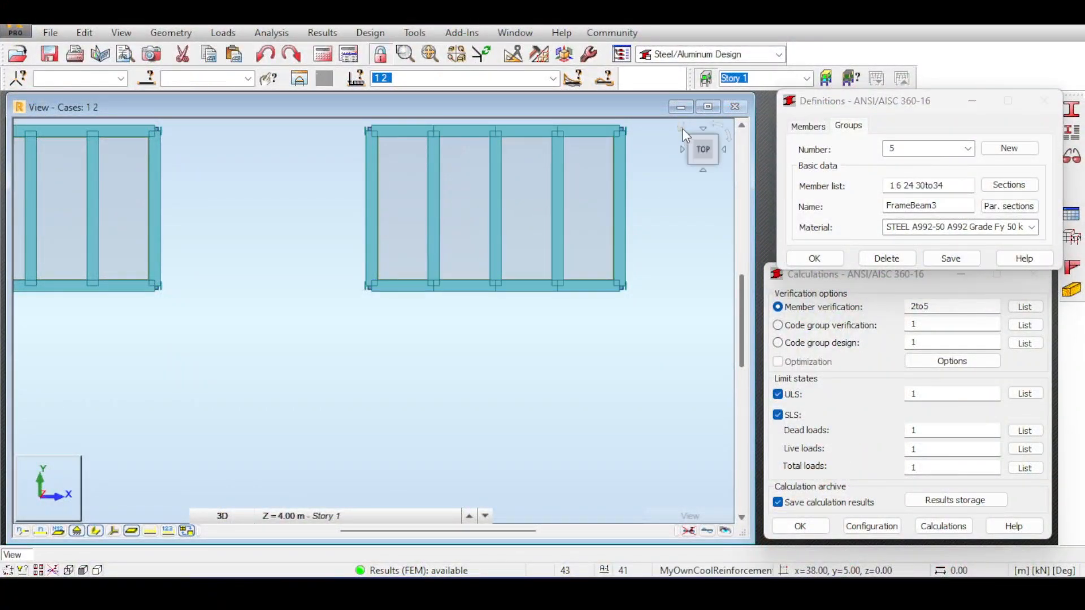
{"action": "left_click", "coordinate": [682, 128]}
{"action": "right_click", "coordinate": [523, 187]}
{"action": "left_click", "coordinate": [525, 193]}
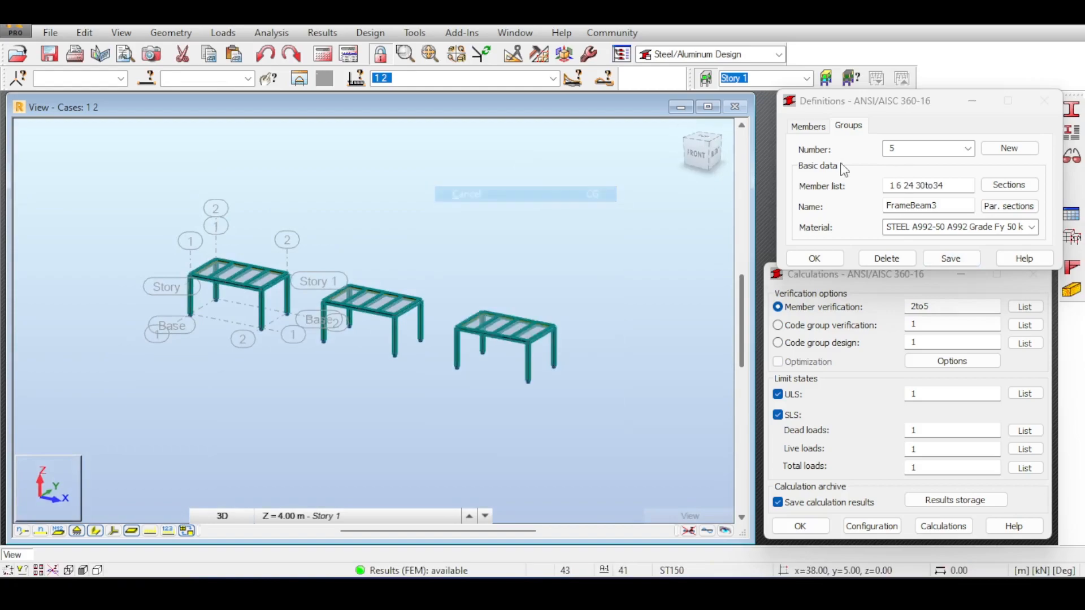
{"action": "left_click", "coordinate": [1057, 124]}
{"action": "left_click", "coordinate": [1069, 145]}
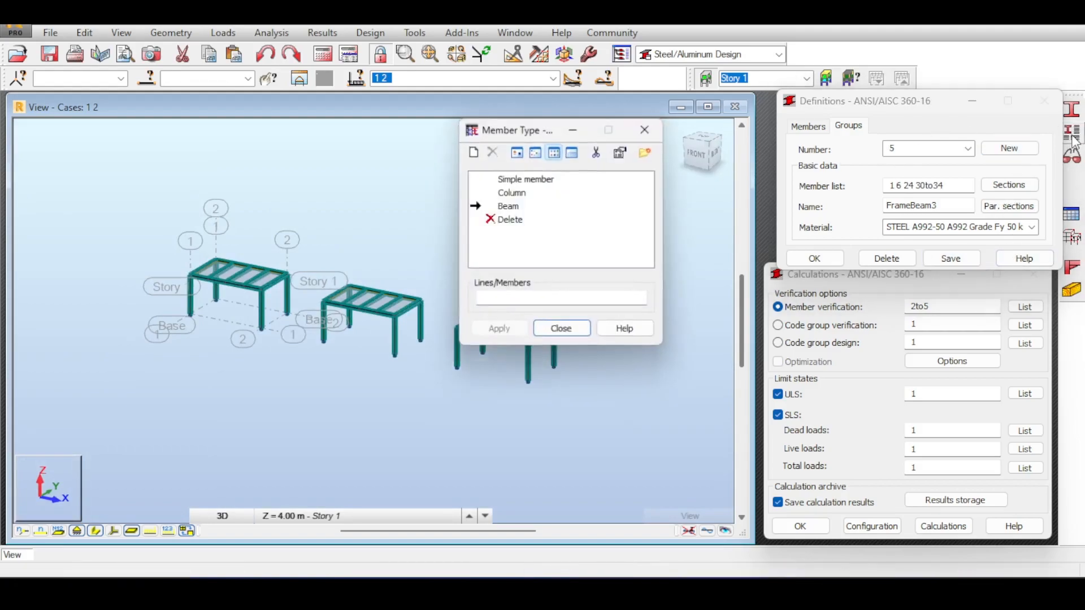
{"action": "left_click", "coordinate": [646, 129]}
Load design group 1, SecondaryBeams, and check its member list against the 3D model
{"action": "left_click", "coordinate": [927, 148]}
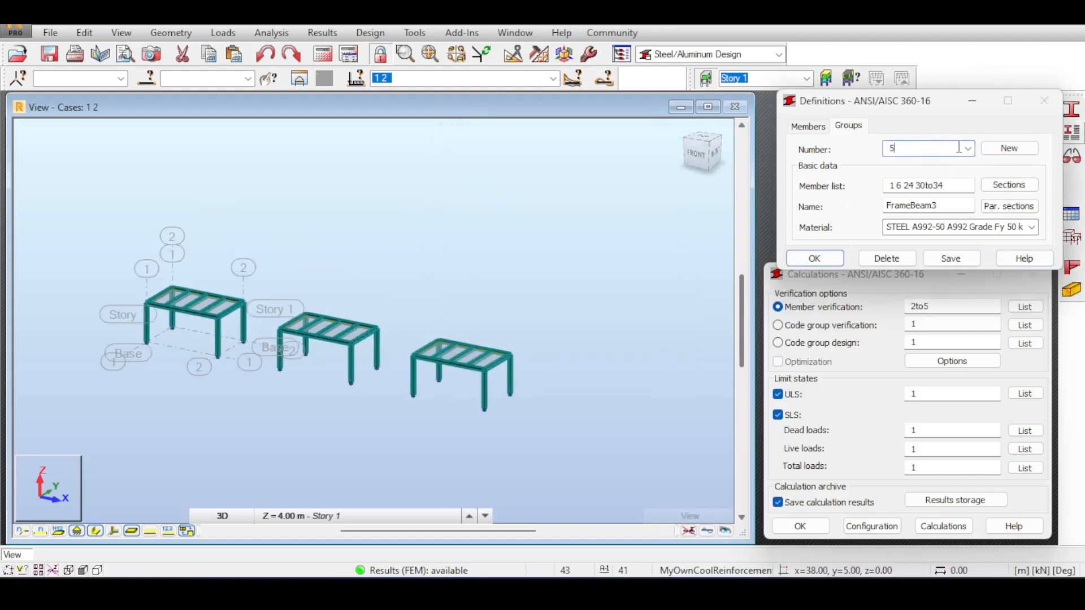
{"action": "left_click", "coordinate": [933, 164]}
{"action": "left_click", "coordinate": [919, 179]}
{"action": "key", "text": "shift+End"}
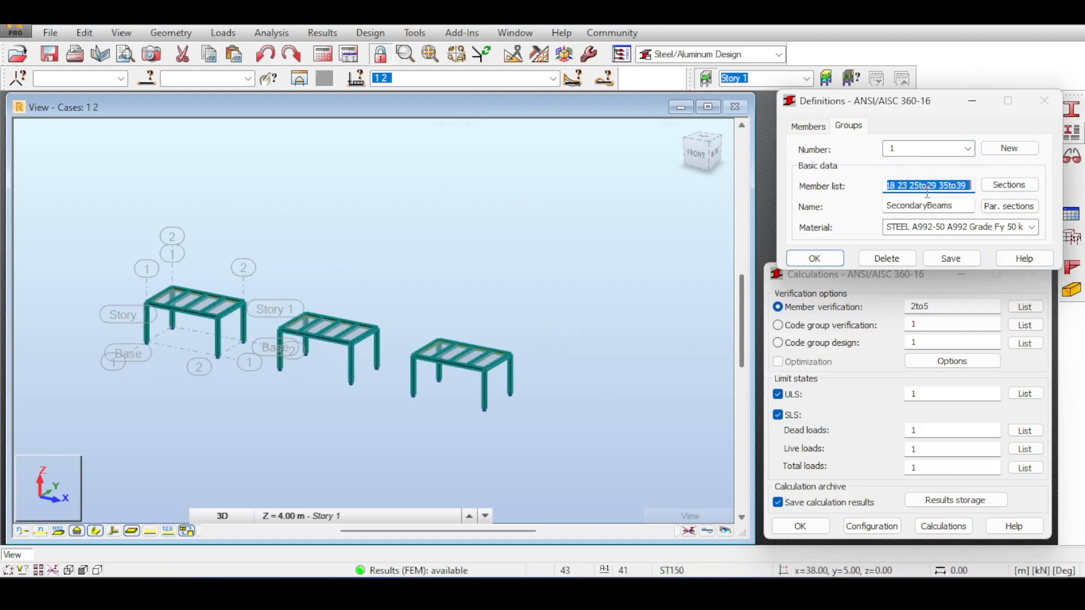
{"action": "left_click", "coordinate": [194, 75]}
{"action": "left_click_drag", "start_coordinate": [154, 124], "coordinate": [275, 215]}
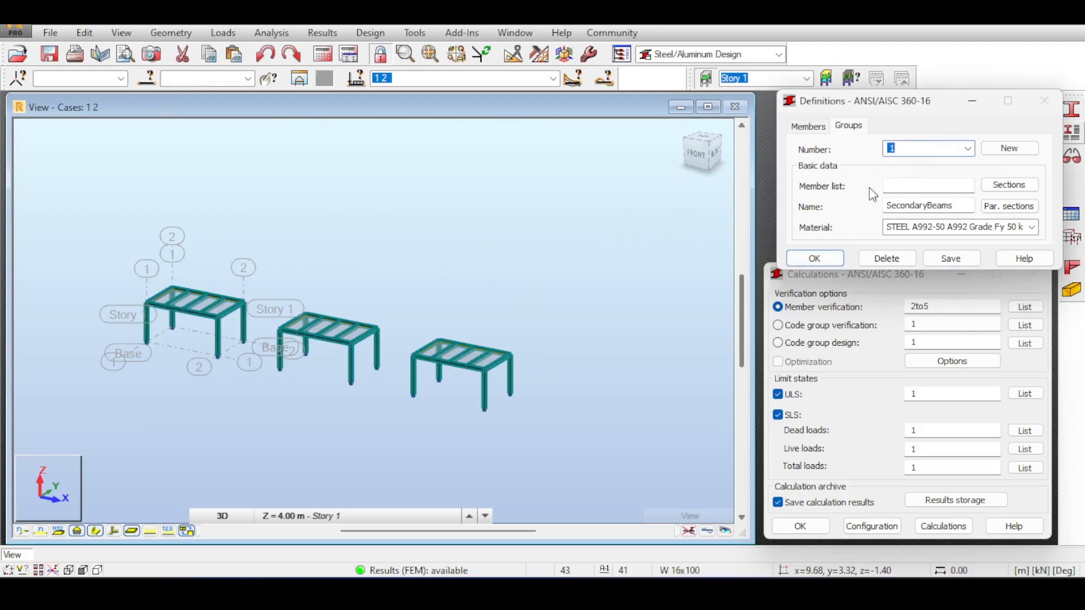
Load design group 2 without saving changes to group 1, and select its member list in the model to check the columns
{"action": "left_click", "coordinate": [968, 149]}
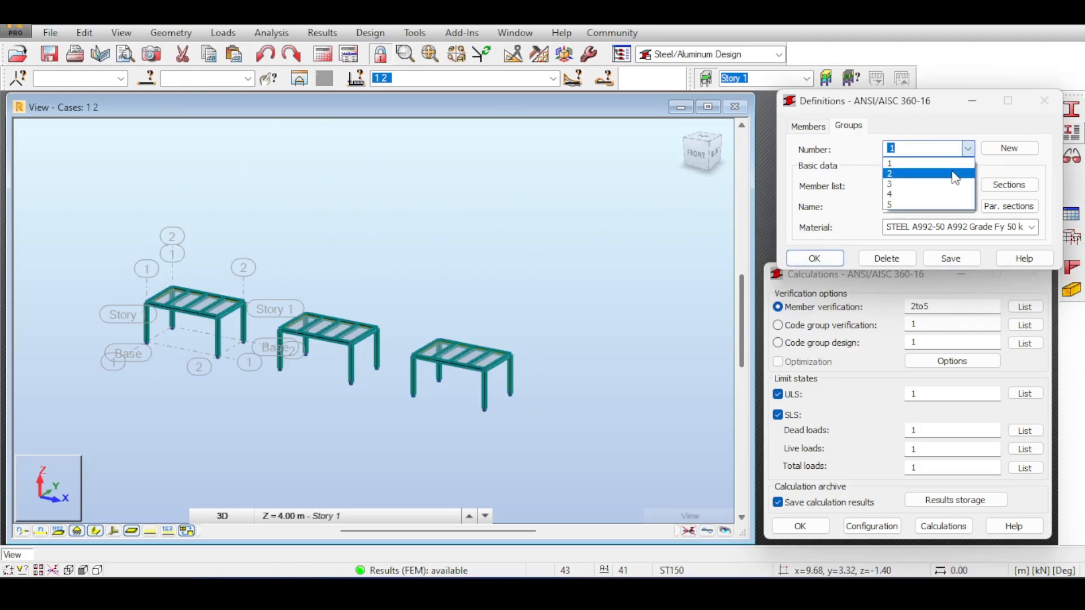
{"action": "left_click", "coordinate": [933, 170]}
{"action": "left_click", "coordinate": [1026, 224]}
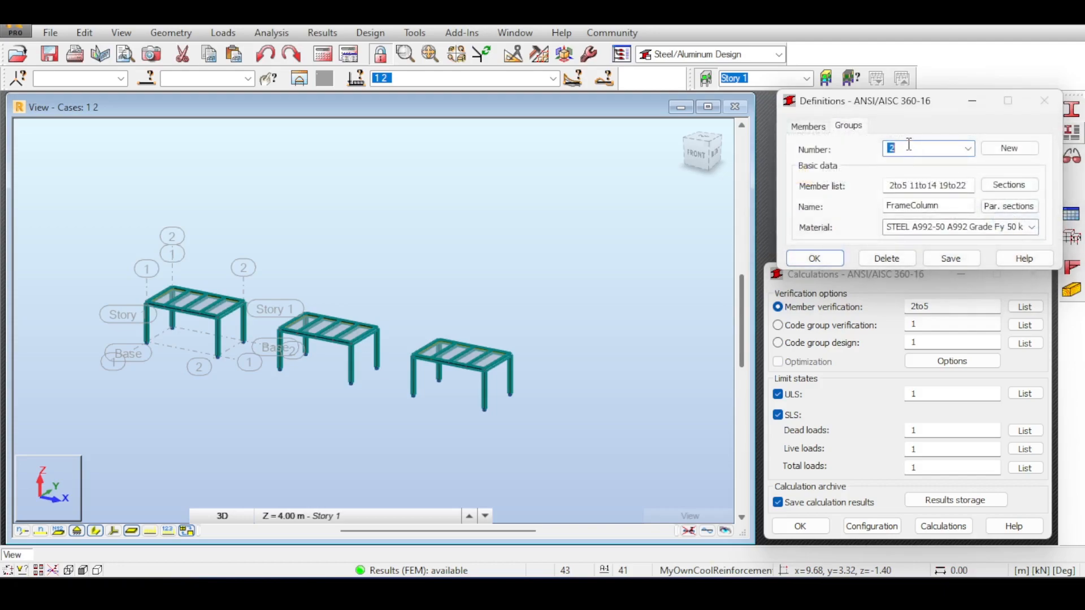
{"action": "scroll", "coordinate": [907, 148], "scroll_direction": "up", "scroll_amount": 1}
{"action": "scroll", "coordinate": [909, 145], "scroll_direction": "down", "scroll_amount": 1}
{"action": "left_click", "coordinate": [921, 186]}
{"action": "key", "text": "ctrl+c"}
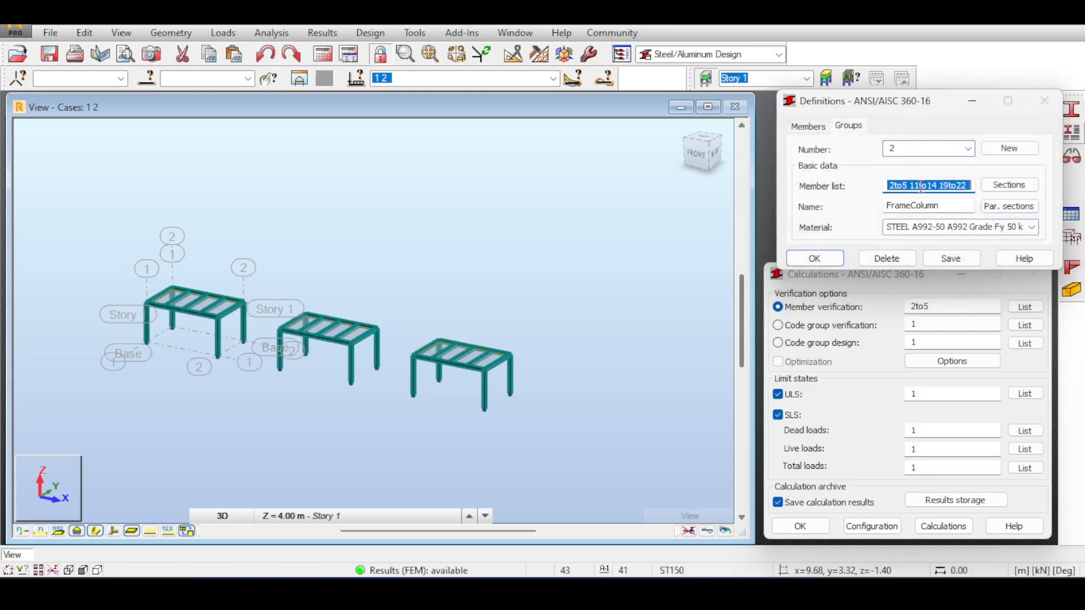
{"action": "left_click", "coordinate": [189, 78]}
{"action": "key", "text": "ctrl+v"}
{"action": "key", "text": "Return"}
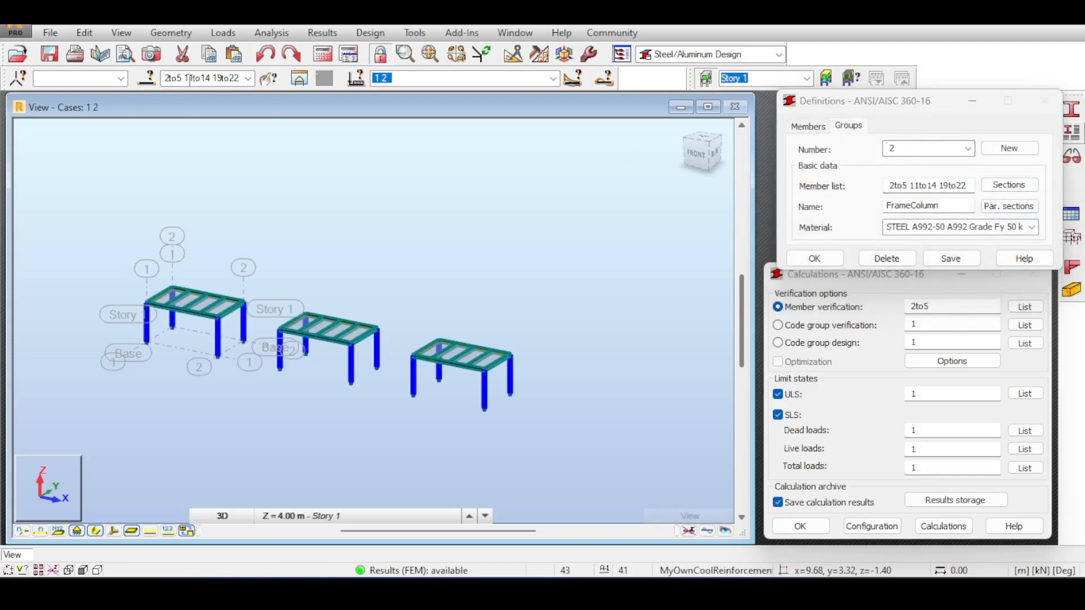
Load design group 3, FrameBeam1, and clear the model selection, discarding the resulting change to the group's member list
{"action": "left_click", "coordinate": [968, 148]}
{"action": "left_click", "coordinate": [948, 182]}
{"action": "left_click", "coordinate": [949, 182]}
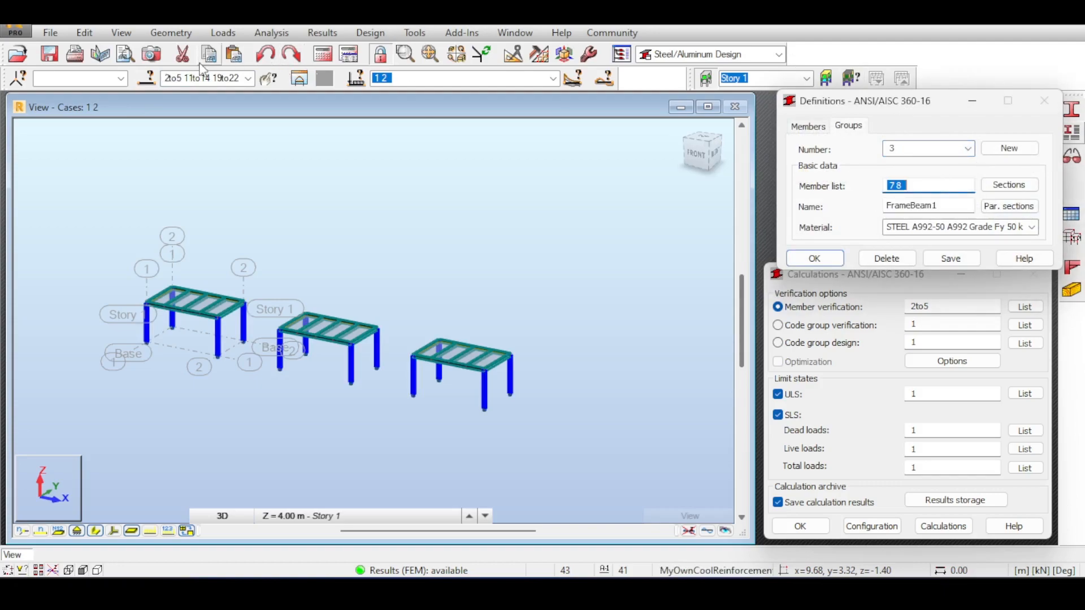
{"action": "left_click", "coordinate": [92, 408]}
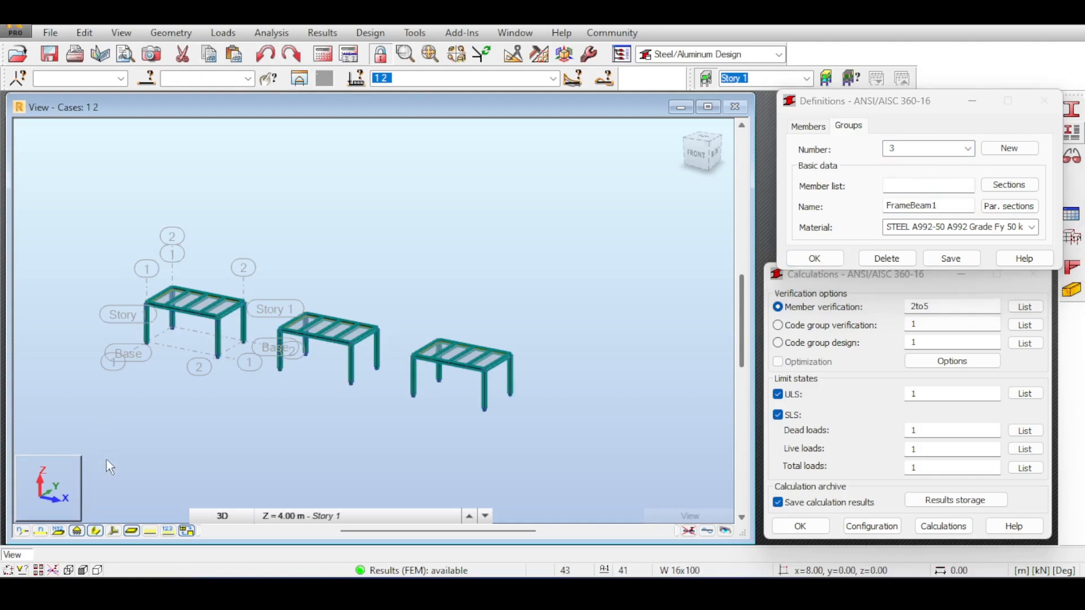
{"action": "left_click", "coordinate": [958, 150]}
{"action": "scroll", "coordinate": [957, 150], "scroll_direction": "up", "scroll_amount": 1}
{"action": "left_click", "coordinate": [1042, 227]}
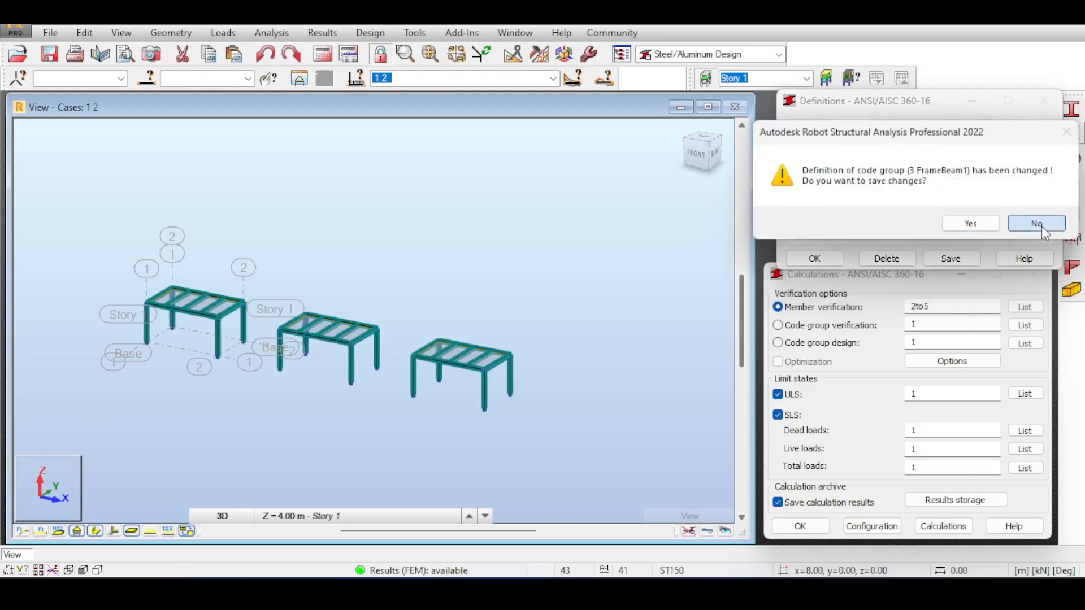
{"action": "scroll", "coordinate": [905, 145], "scroll_direction": "down", "scroll_amount": 1}
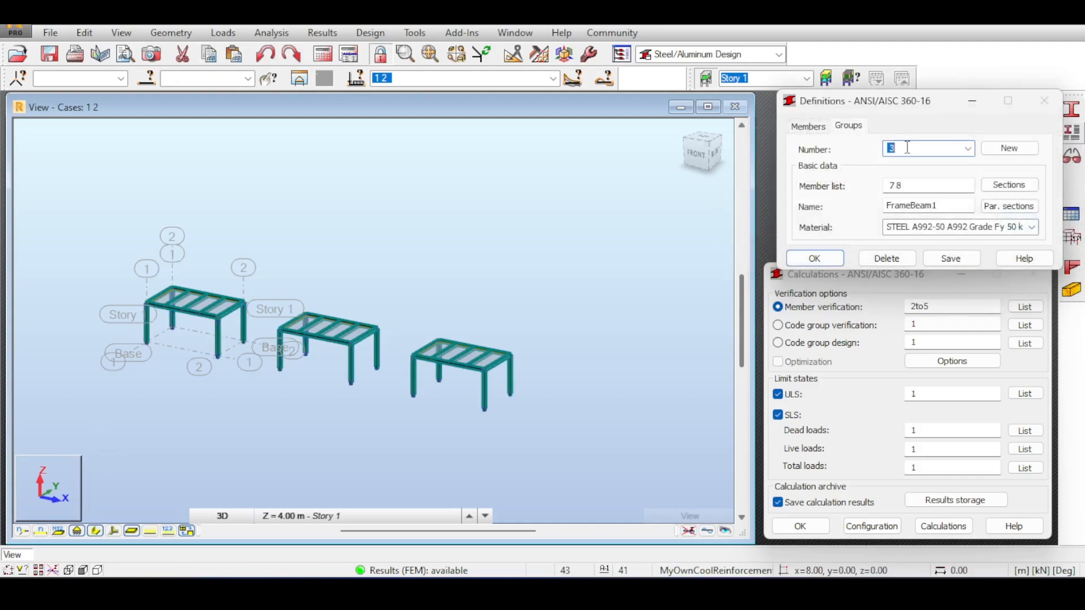
Display the member numbers in the model and check the member lists of design groups 4, FrameBeam2, and 5, FrameBeam3, against the frames
{"action": "left_click", "coordinate": [40, 531]}
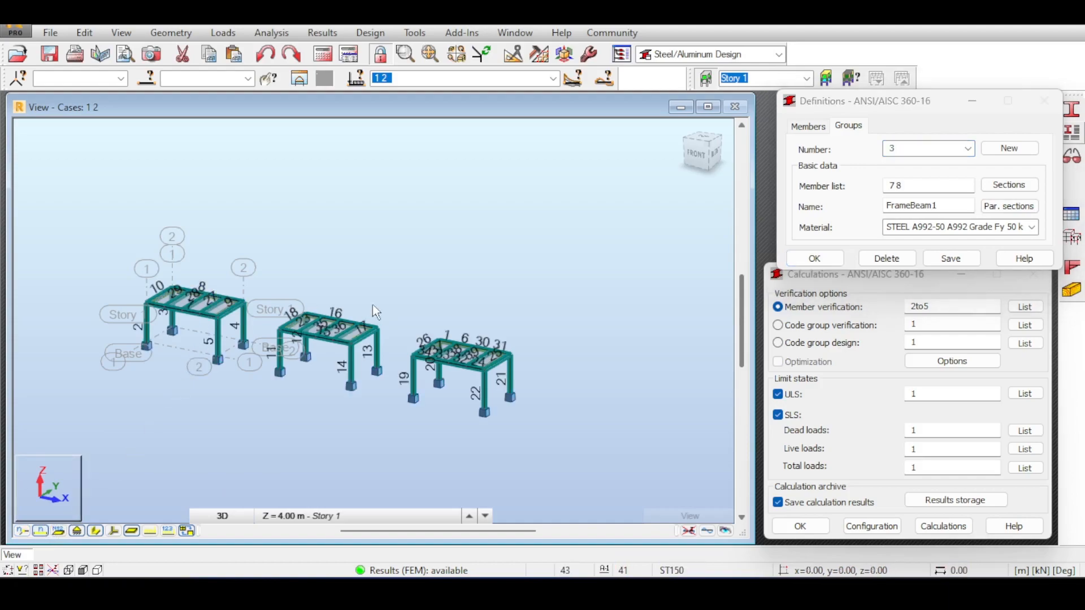
{"action": "left_click", "coordinate": [955, 148]}
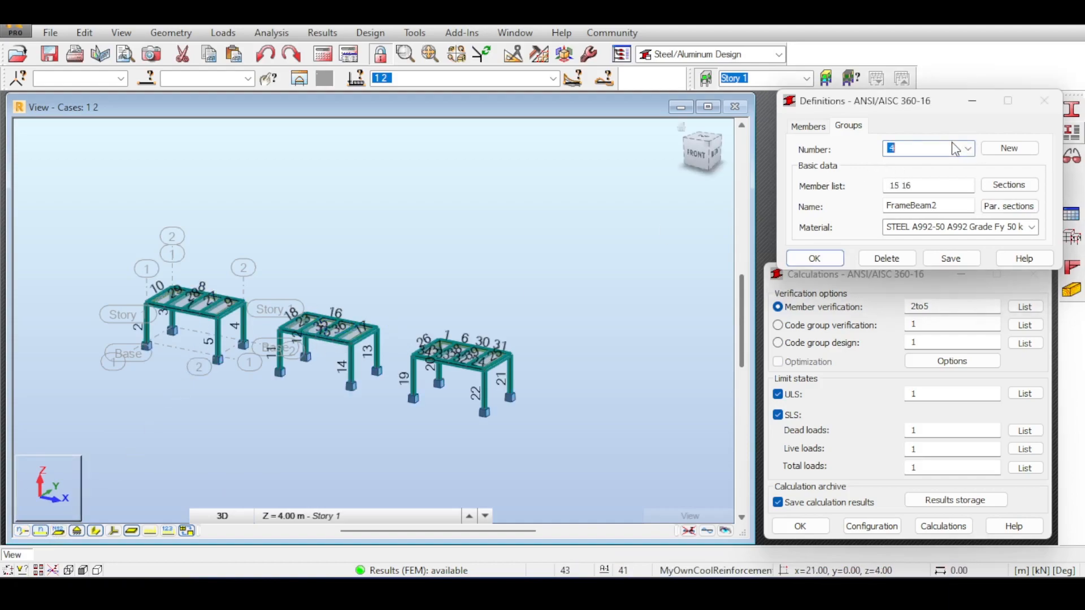
{"action": "scroll", "coordinate": [952, 141], "scroll_direction": "down", "scroll_amount": 1}
{"action": "middle_click_drag", "start_coordinate": [564, 270], "coordinate": [456, 259]}
{"action": "scroll", "coordinate": [459, 264], "scroll_direction": "up", "scroll_amount": 3}
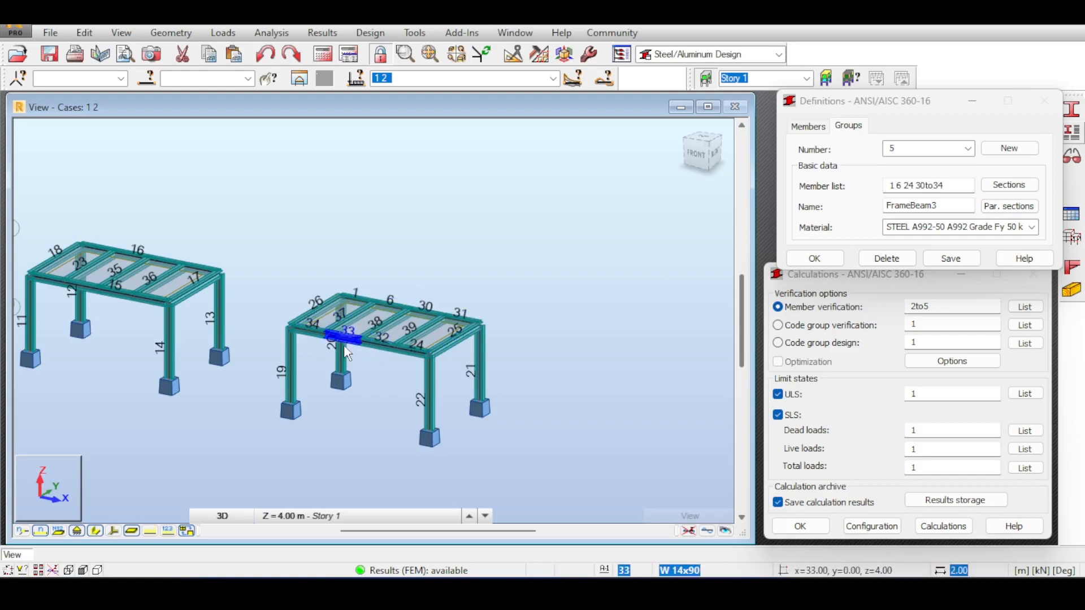
{"action": "middle_click_drag", "start_coordinate": [557, 216], "coordinate": [550, 165]}
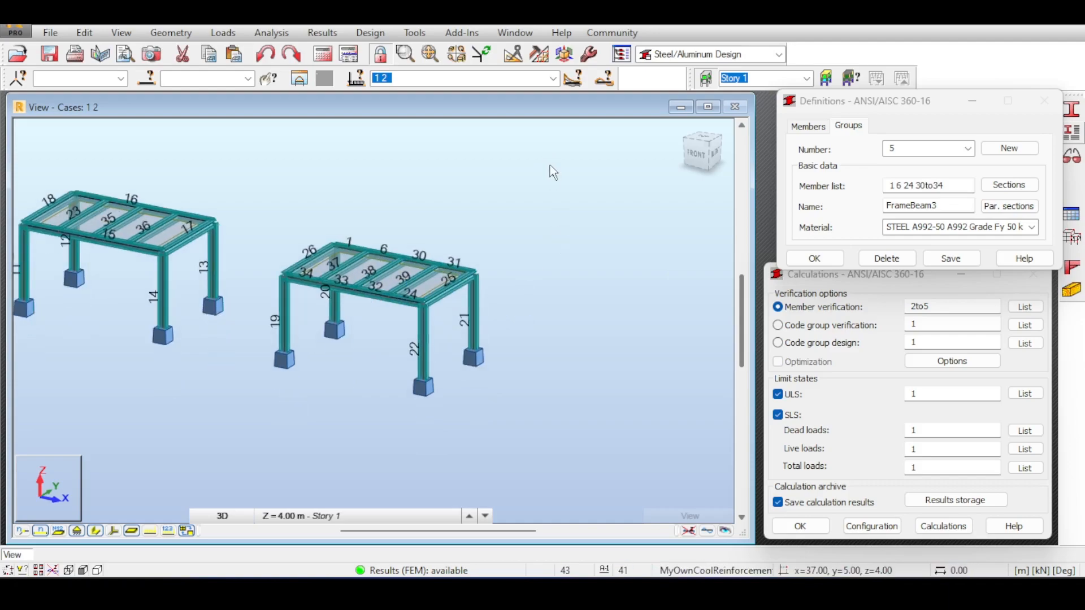
{"action": "scroll", "coordinate": [553, 175], "scroll_direction": "down", "scroll_amount": 4}
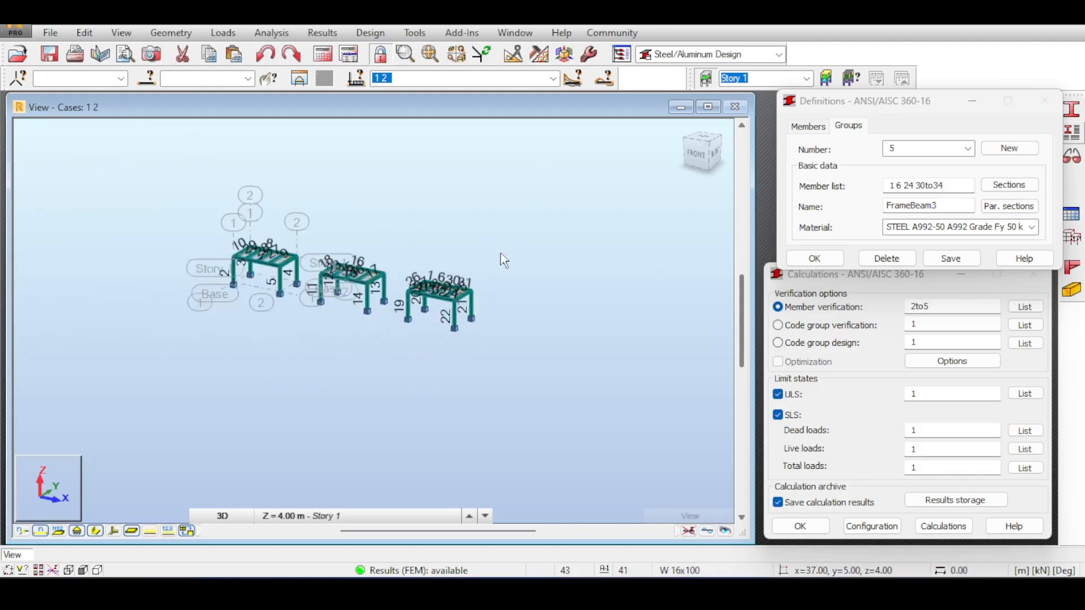
{"action": "scroll", "coordinate": [503, 260], "scroll_direction": "down", "scroll_amount": 2}
{"action": "middle_click_drag", "start_coordinate": [581, 202], "coordinate": [531, 216]}
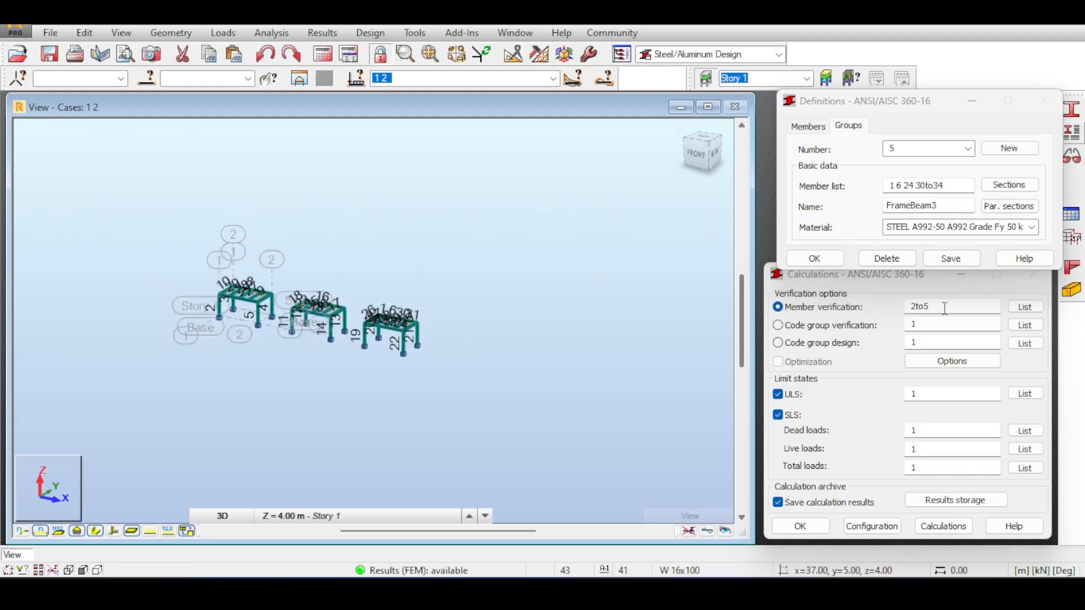
{"action": "left_click", "coordinate": [1072, 132]}
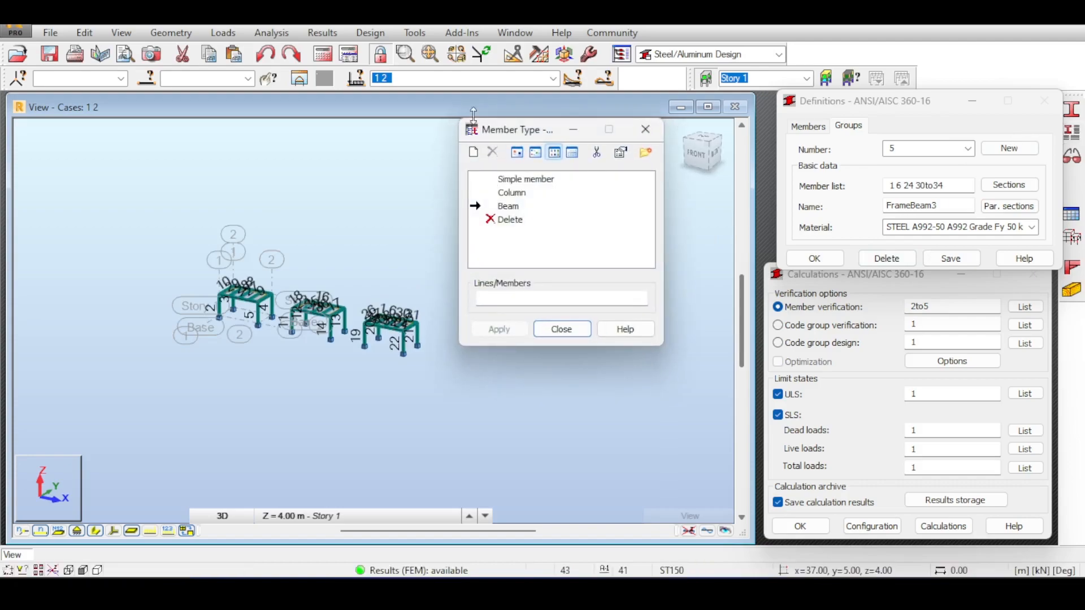
{"action": "left_click", "coordinate": [646, 130]}
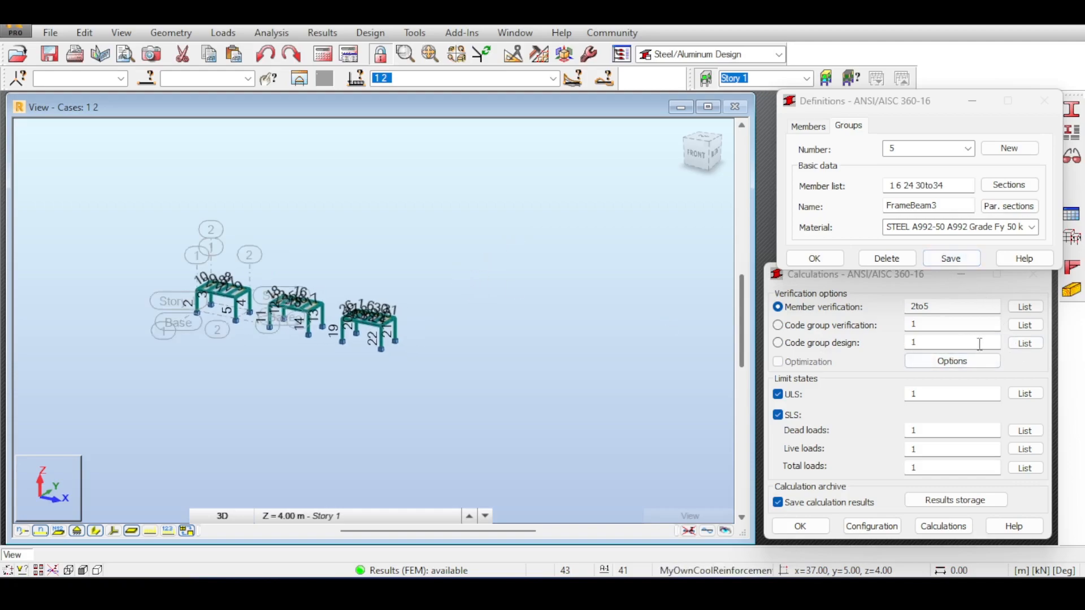
Run the code group design for all groups and review the section results down to the FrameBeam3 group
{"action": "left_click", "coordinate": [779, 343]}
{"action": "double_click", "coordinate": [921, 343]}
{"action": "type", "text": "all"}
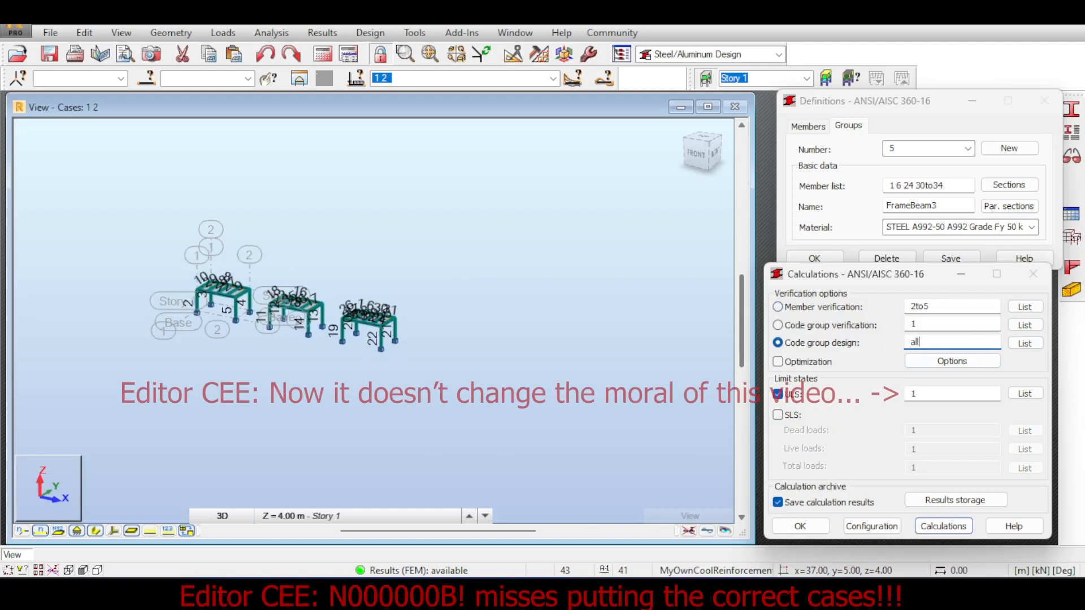
{"action": "left_click", "coordinate": [942, 527]}
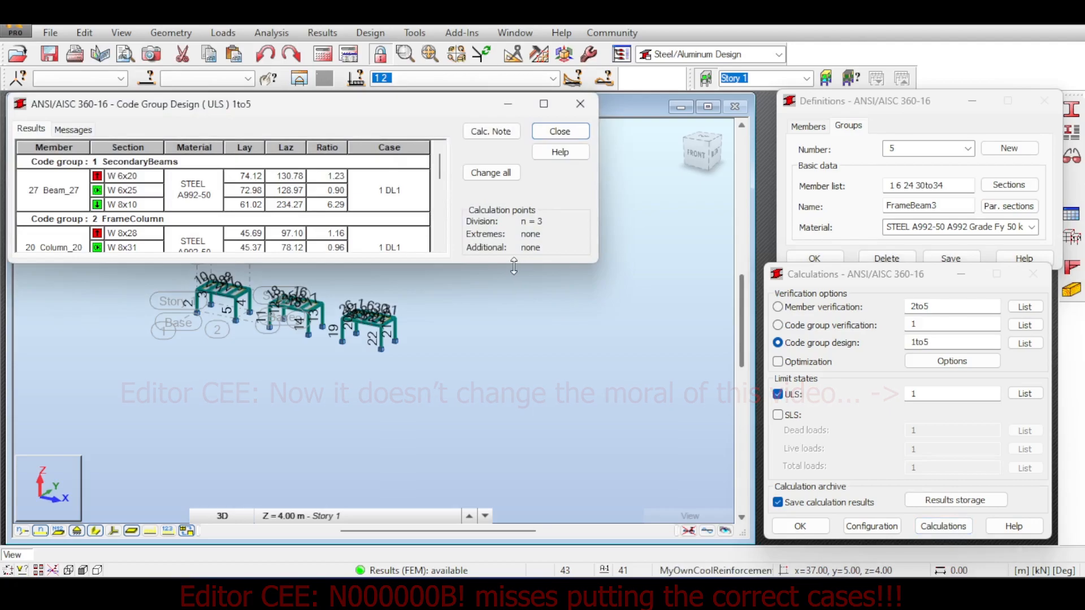
{"action": "scroll", "coordinate": [421, 199], "scroll_direction": "down", "scroll_amount": 3}
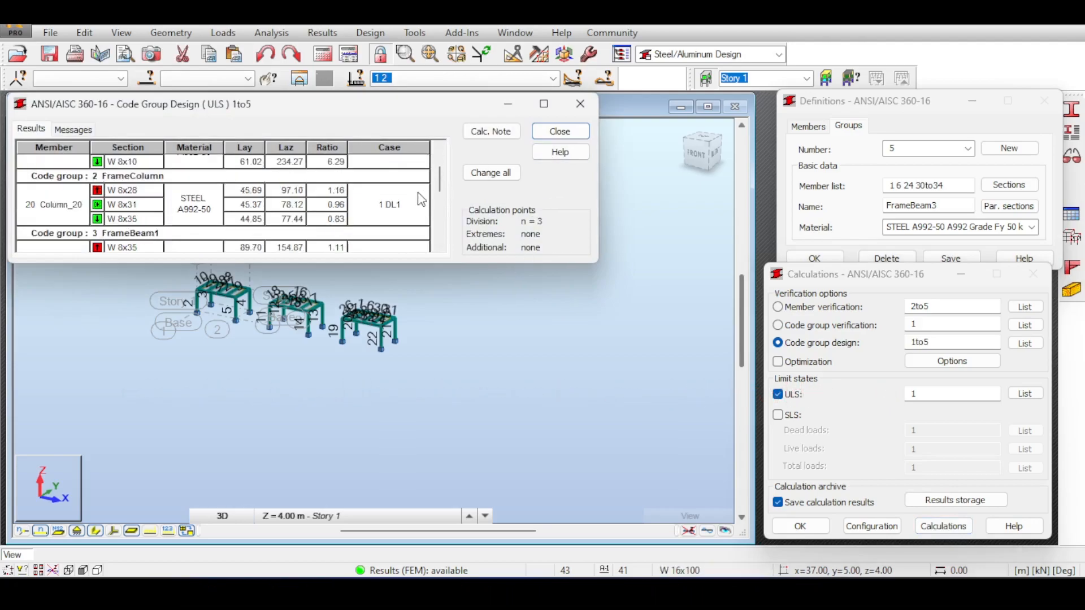
{"action": "scroll", "coordinate": [389, 185], "scroll_direction": "down", "scroll_amount": 1}
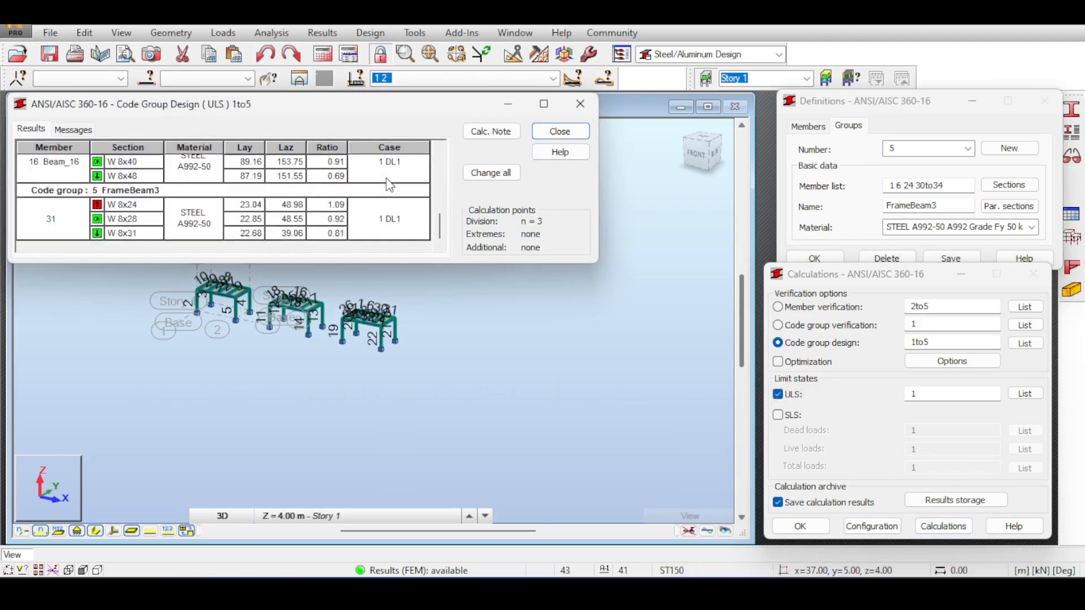
Review the suggested sections and ratios for all five code groups in the design results against the three frames
{"action": "left_click_drag", "start_coordinate": [378, 108], "coordinate": [714, 128]}
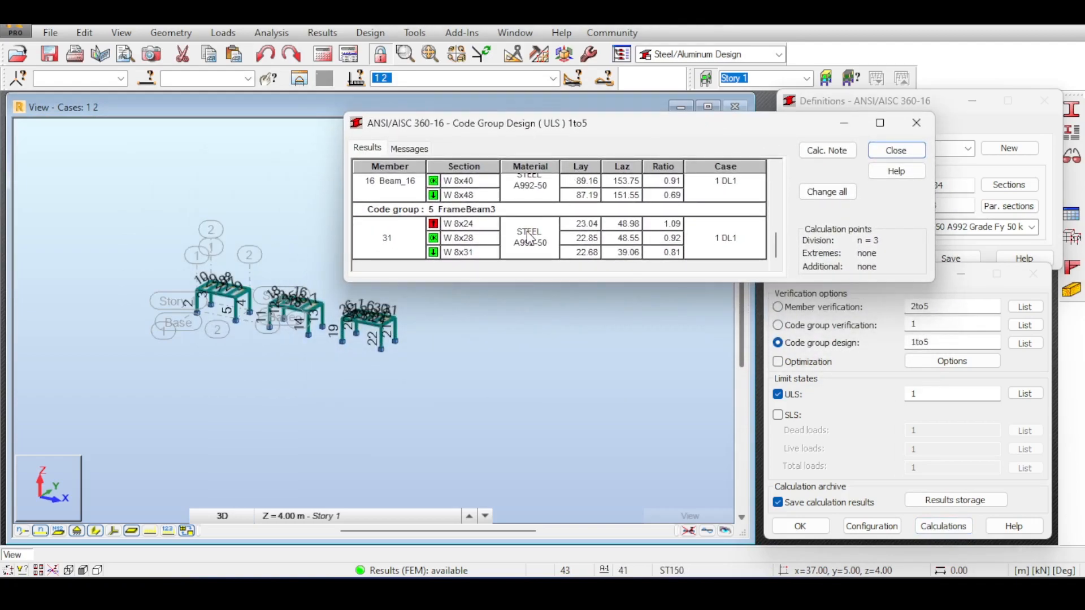
{"action": "middle_click_drag", "start_coordinate": [235, 231], "coordinate": [204, 214]}
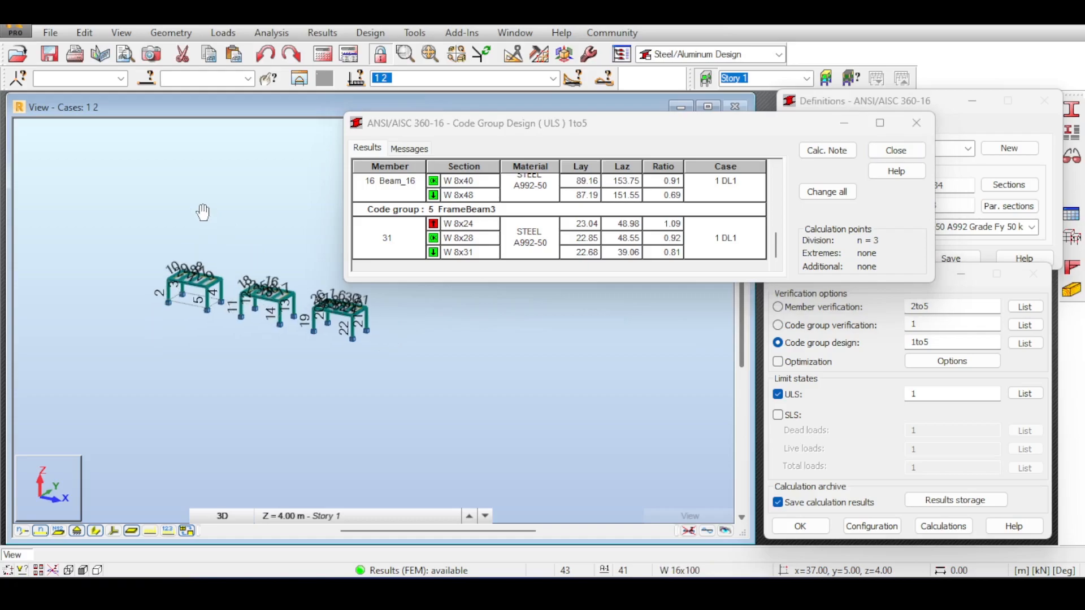
{"action": "scroll", "coordinate": [206, 189], "scroll_direction": "up", "scroll_amount": 2}
{"action": "middle_click_drag", "start_coordinate": [232, 247], "coordinate": [258, 188]}
{"action": "scroll", "coordinate": [541, 244], "scroll_direction": "up", "scroll_amount": 5}
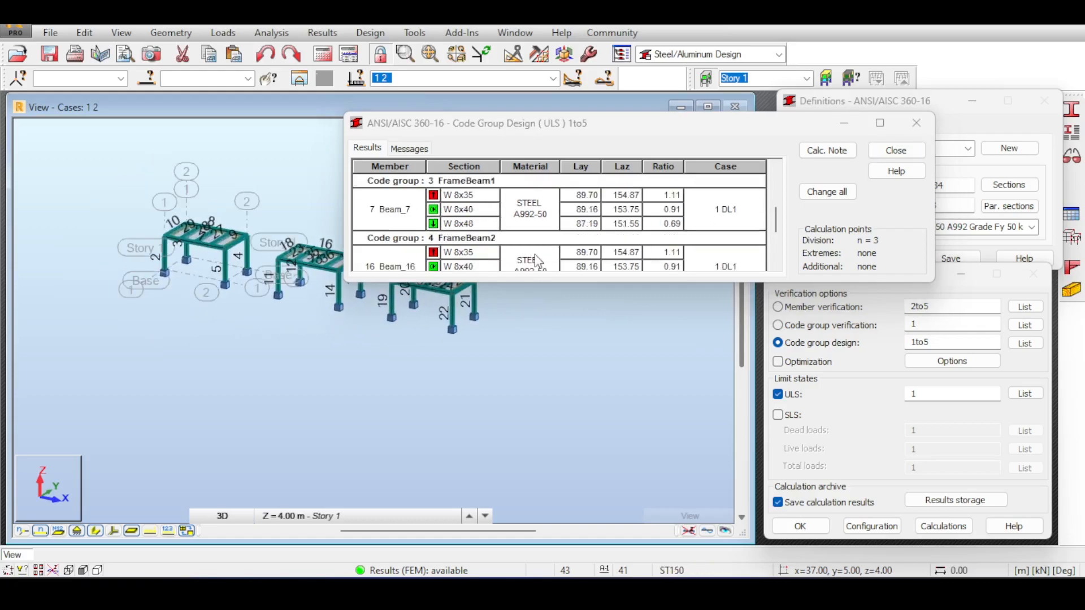
{"action": "left_click_drag", "start_coordinate": [785, 125], "coordinate": [557, 118]}
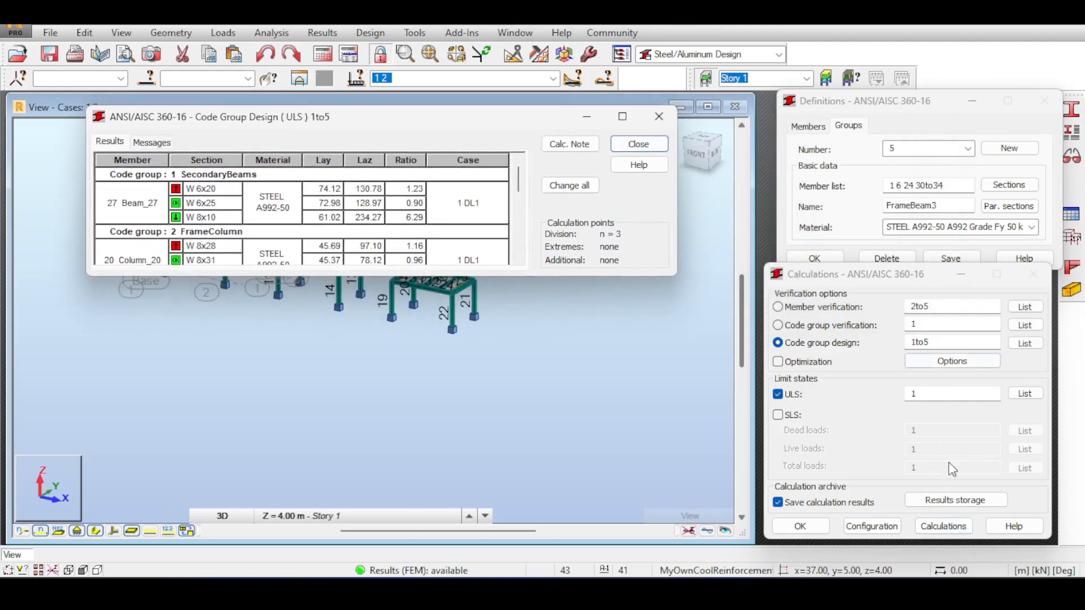
{"action": "scroll", "coordinate": [345, 223], "scroll_direction": "down", "scroll_amount": 3}
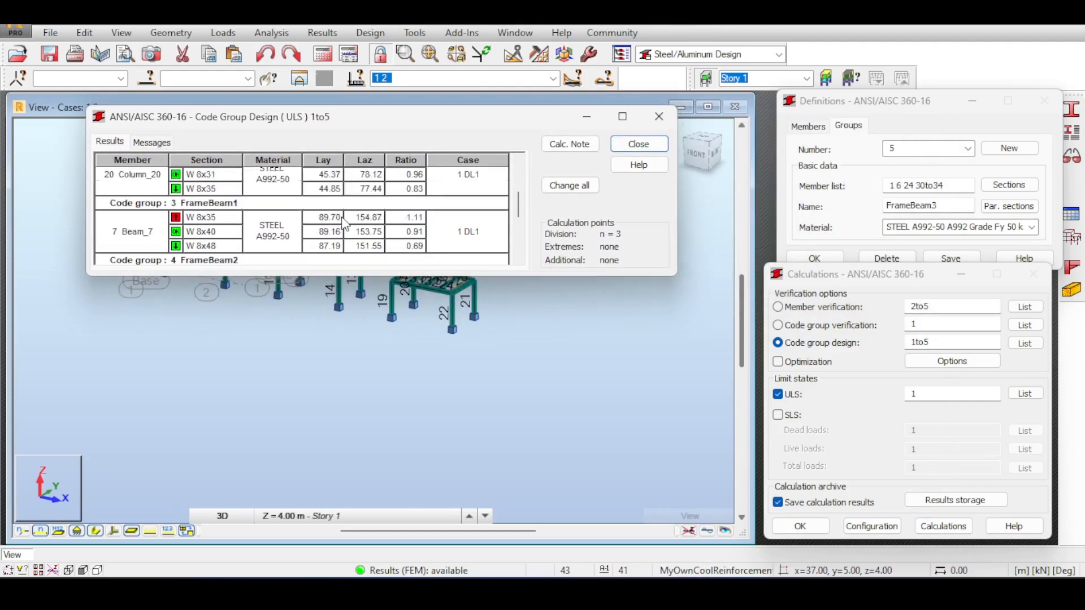
{"action": "scroll", "coordinate": [342, 209], "scroll_direction": "down", "scroll_amount": 1}
{"action": "scroll", "coordinate": [361, 218], "scroll_direction": "up", "scroll_amount": 2}
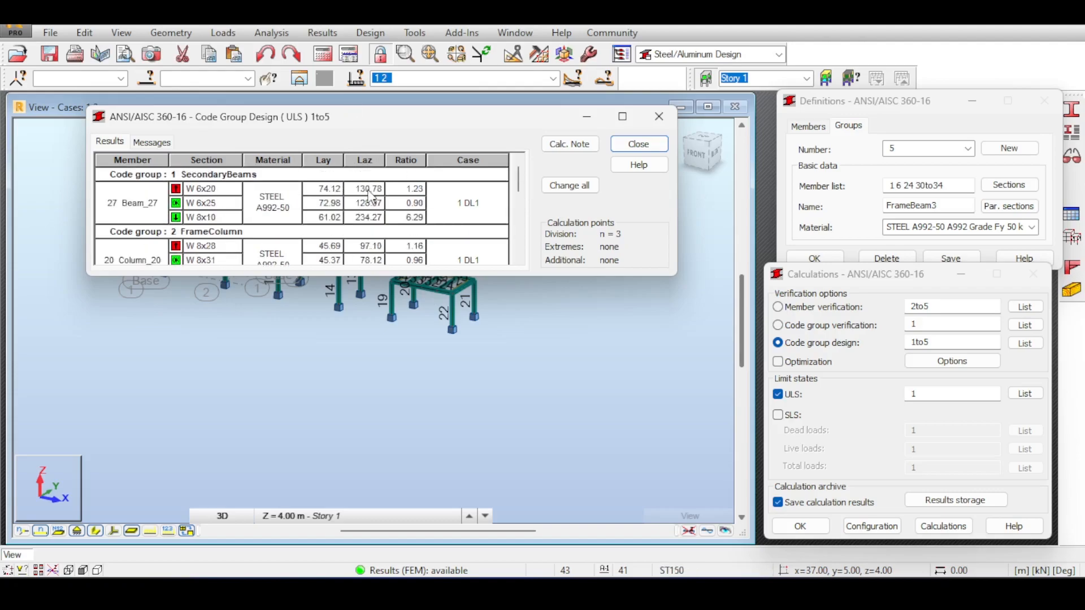
{"action": "scroll", "coordinate": [365, 221], "scroll_direction": "down", "scroll_amount": 1}
{"action": "scroll", "coordinate": [363, 221], "scroll_direction": "down", "scroll_amount": 1}
{"action": "scroll", "coordinate": [362, 221], "scroll_direction": "up", "scroll_amount": 1}
Expose the first frame beside the design results and open the detailed check of the W 8x40 section for FrameBeam1
{"action": "left_click_drag", "start_coordinate": [336, 116], "coordinate": [691, 143]}
{"action": "scroll", "coordinate": [243, 204], "scroll_direction": "up", "scroll_amount": 4}
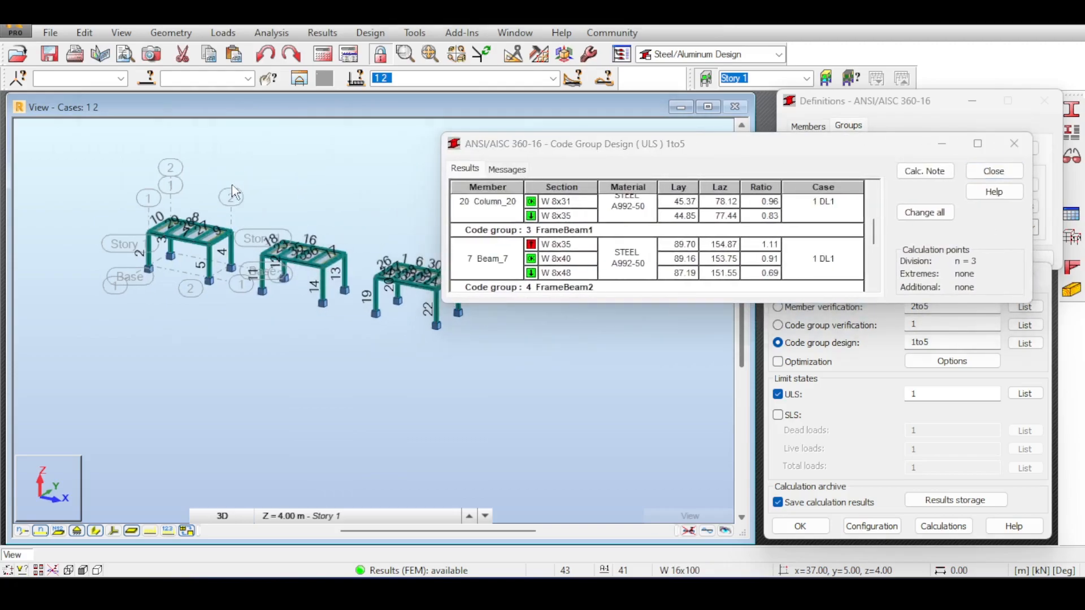
{"action": "scroll", "coordinate": [182, 218], "scroll_direction": "up", "scroll_amount": 3}
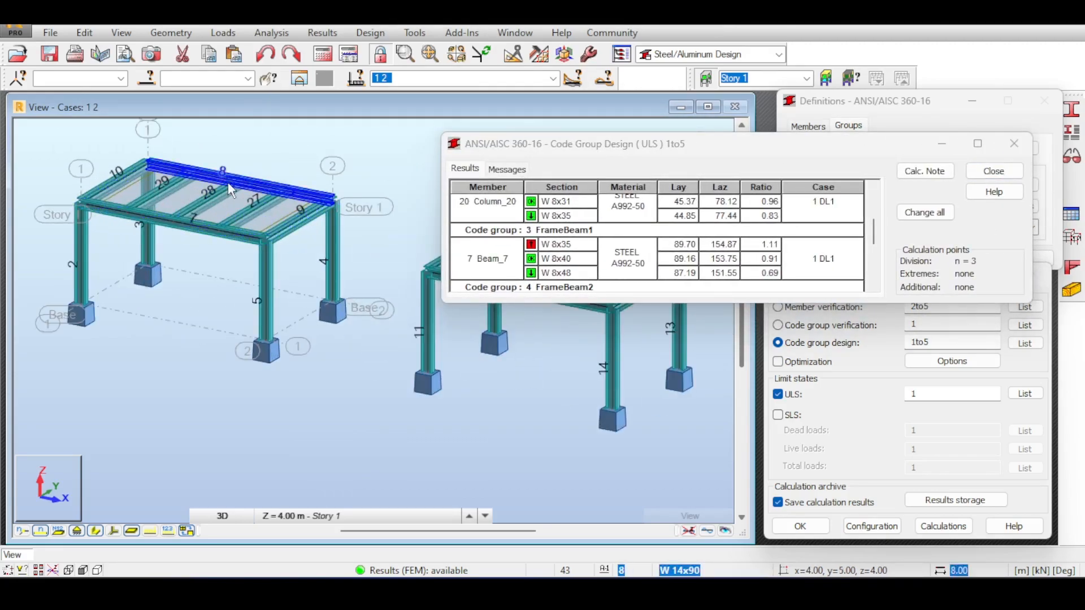
{"action": "double_click", "coordinate": [570, 266]}
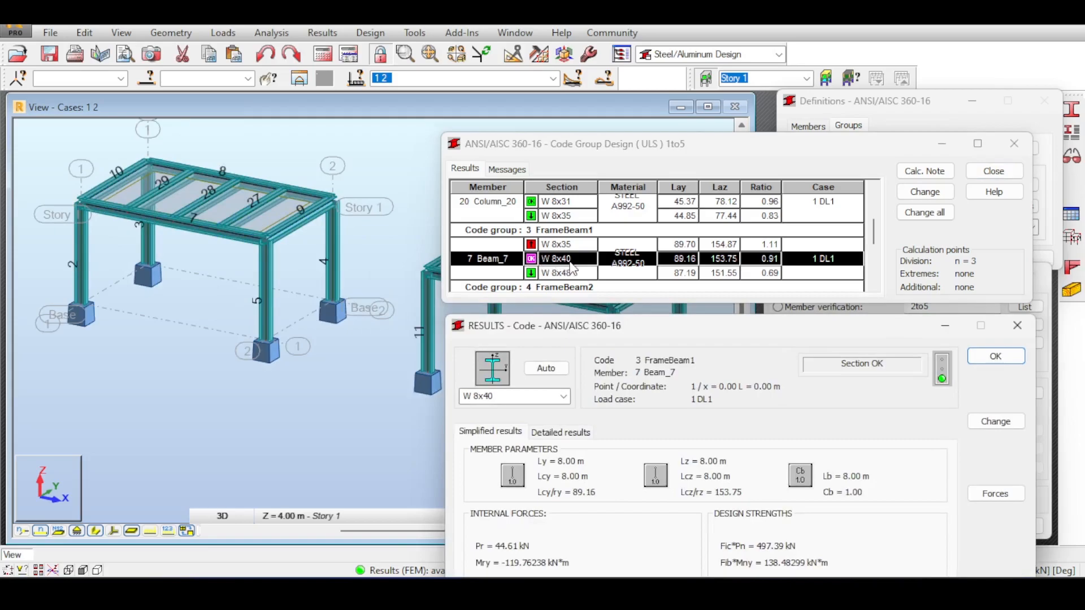
With the second frame in view, display the checks of W 8x28 for FrameBeam3 and W 8x40 for FrameBeam2
{"action": "middle_click_drag", "start_coordinate": [350, 166], "coordinate": [199, 139]}
{"action": "scroll", "coordinate": [586, 265], "scroll_direction": "down", "scroll_amount": 1}
{"action": "scroll", "coordinate": [586, 266], "scroll_direction": "down", "scroll_amount": 1}
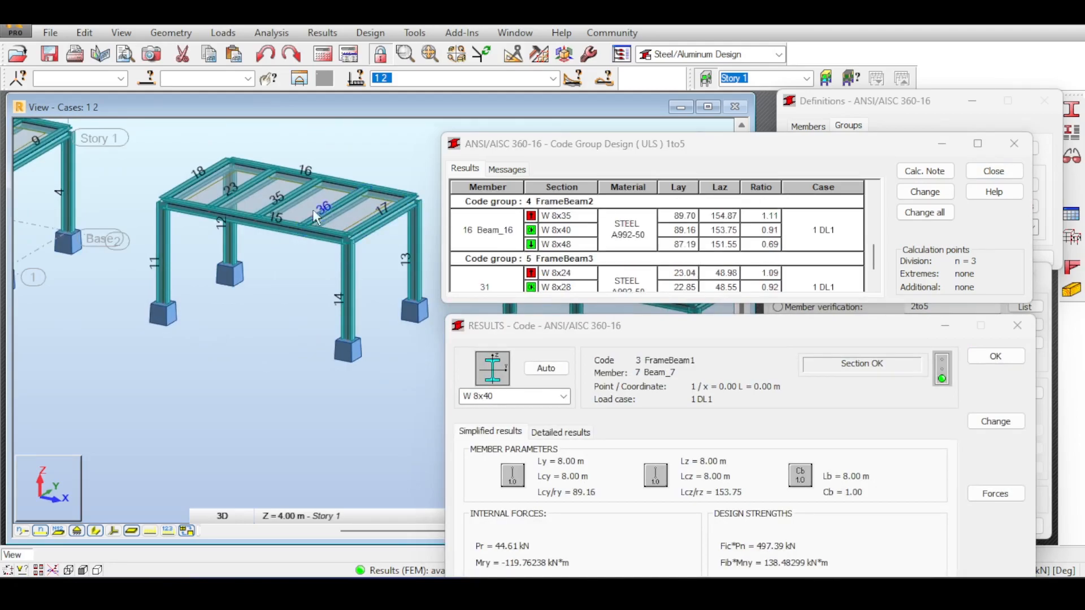
{"action": "scroll", "coordinate": [586, 253], "scroll_direction": "down", "scroll_amount": 1}
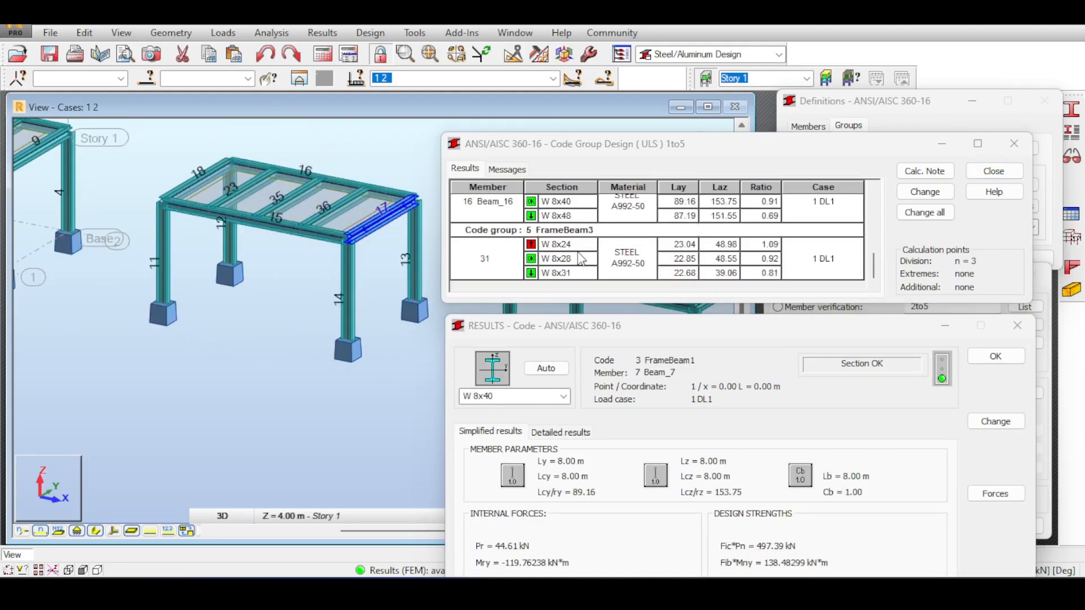
{"action": "left_click", "coordinate": [581, 259]}
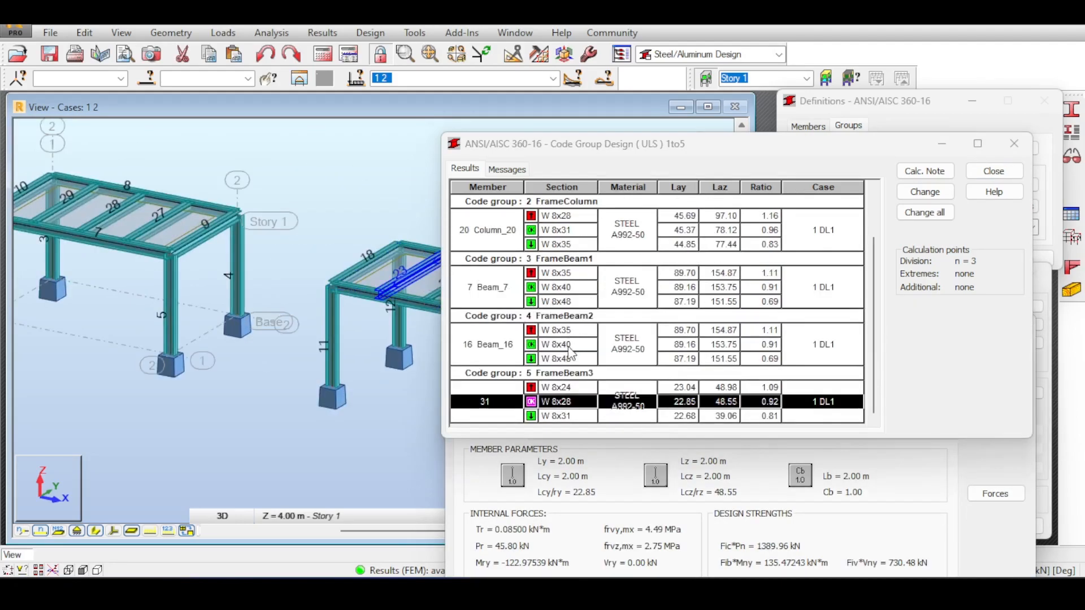
{"action": "left_click", "coordinate": [570, 344]}
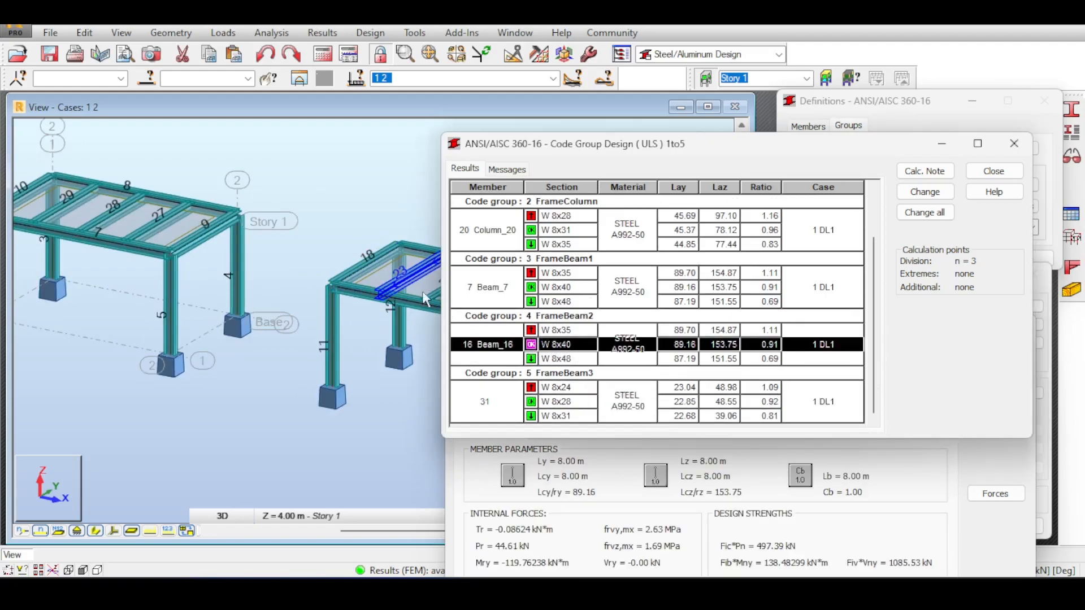
Display the check of the W 8x28 section for FrameBeam3 alongside the third frame
{"action": "middle_click_drag", "start_coordinate": [367, 174], "coordinate": [152, 132]}
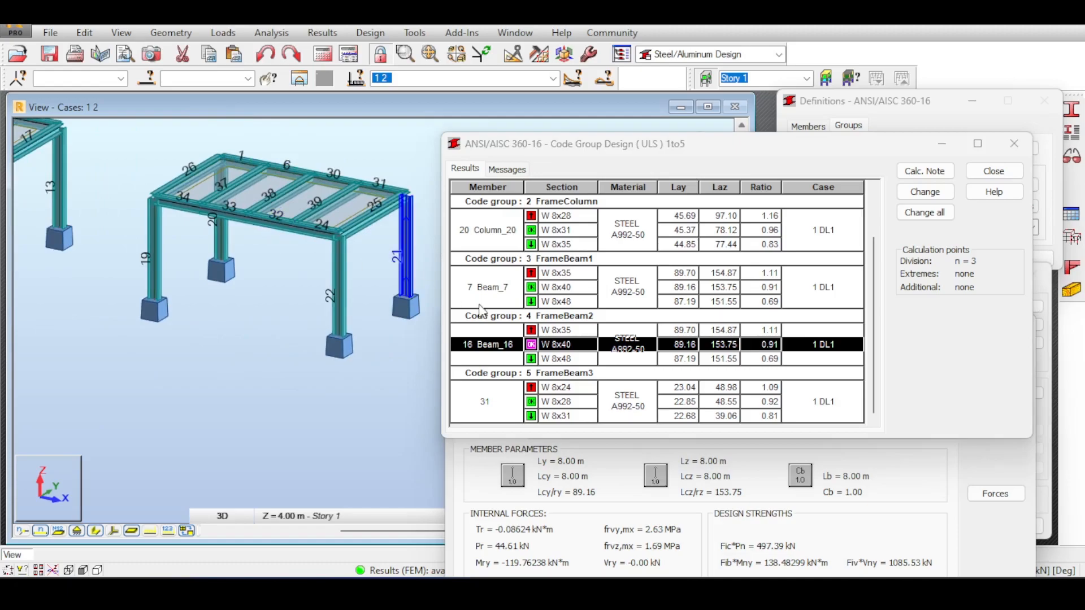
{"action": "left_click", "coordinate": [574, 403]}
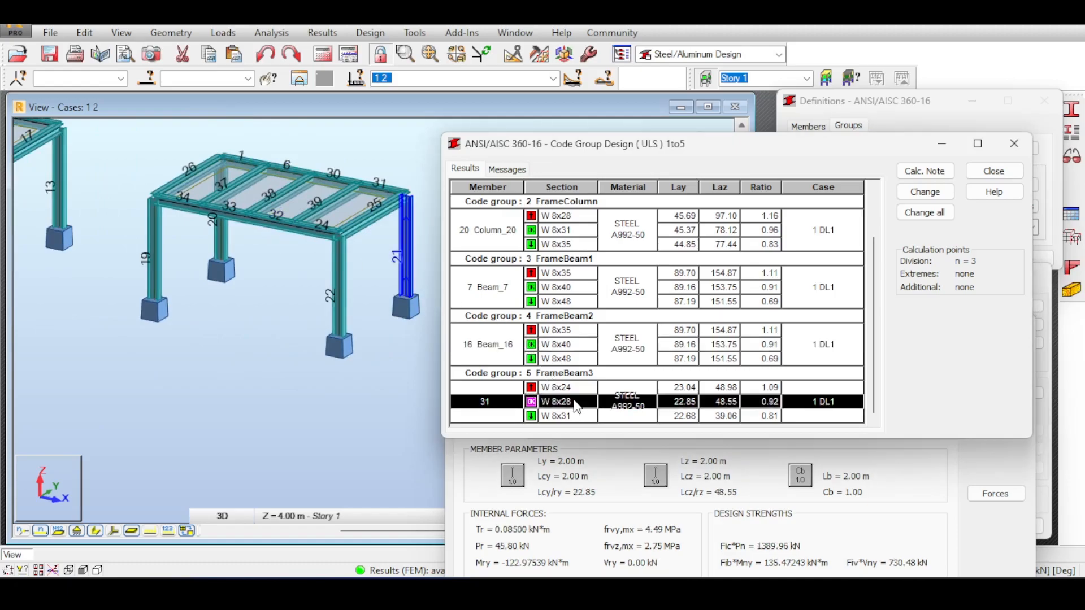
{"action": "middle_click_drag", "start_coordinate": [278, 244], "coordinate": [277, 276]}
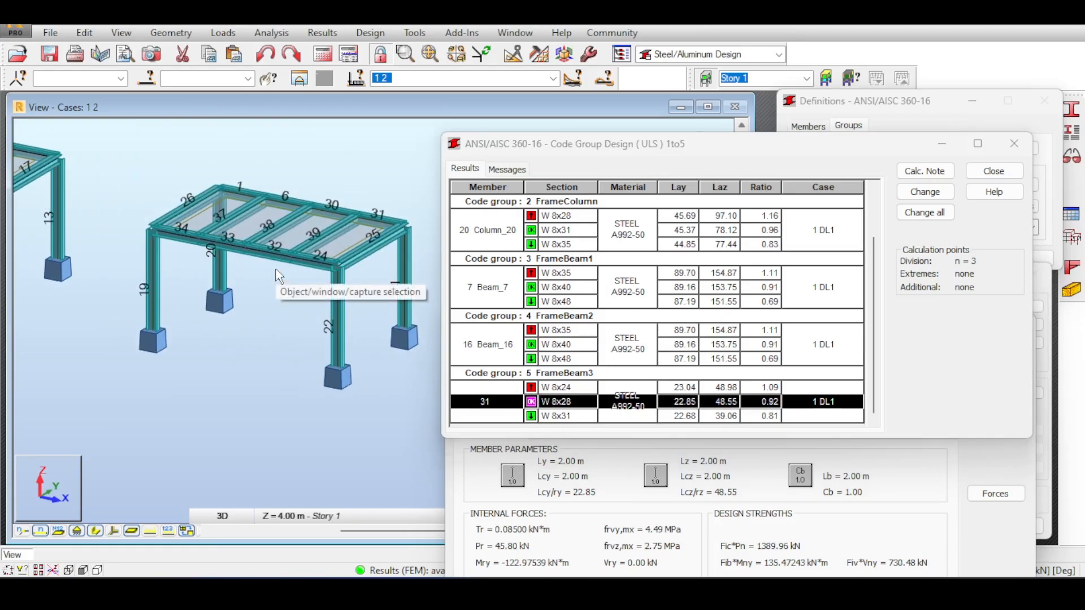
{"action": "left_click", "coordinate": [322, 33]}
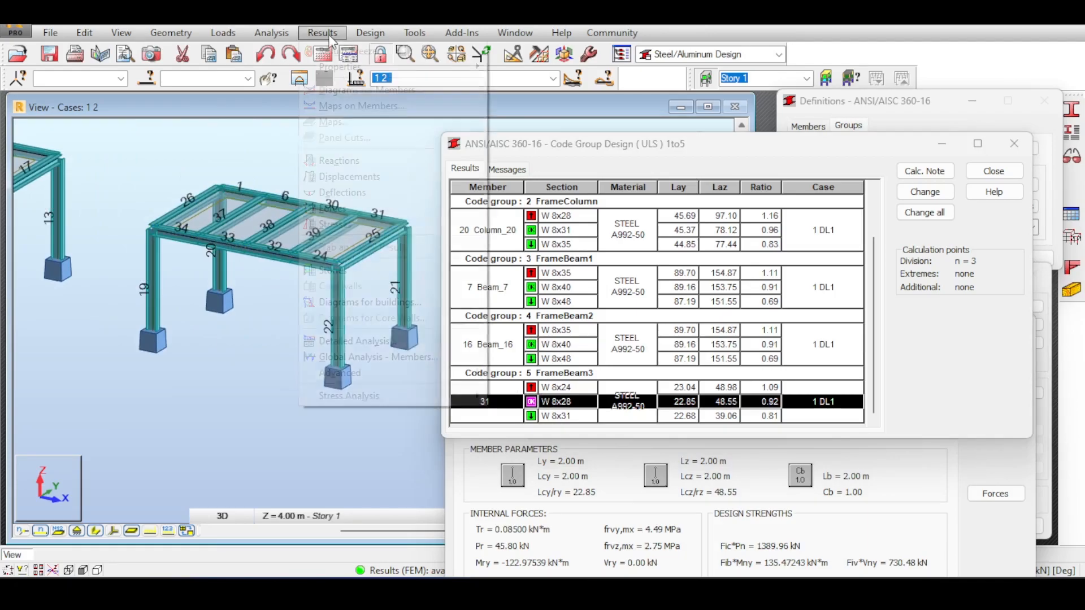
{"action": "left_click", "coordinate": [226, 139]}
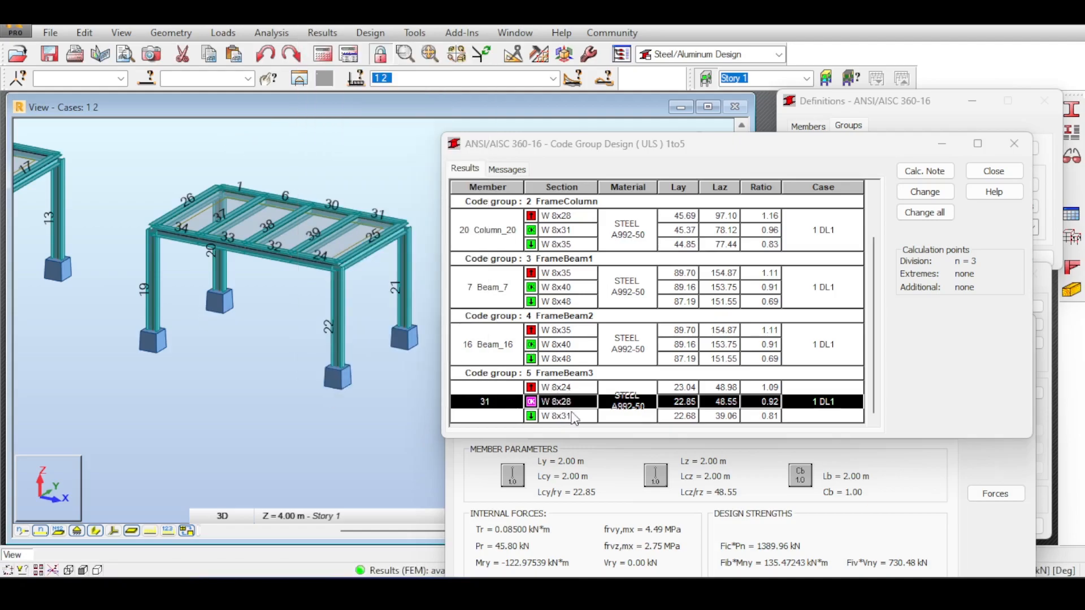
Display FrameBeam2's and FrameBeam1's W 8x40 checks and arrange the windows so the full detailed results sit beside the design table
{"action": "left_click", "coordinate": [556, 347]}
{"action": "left_click", "coordinate": [563, 288]}
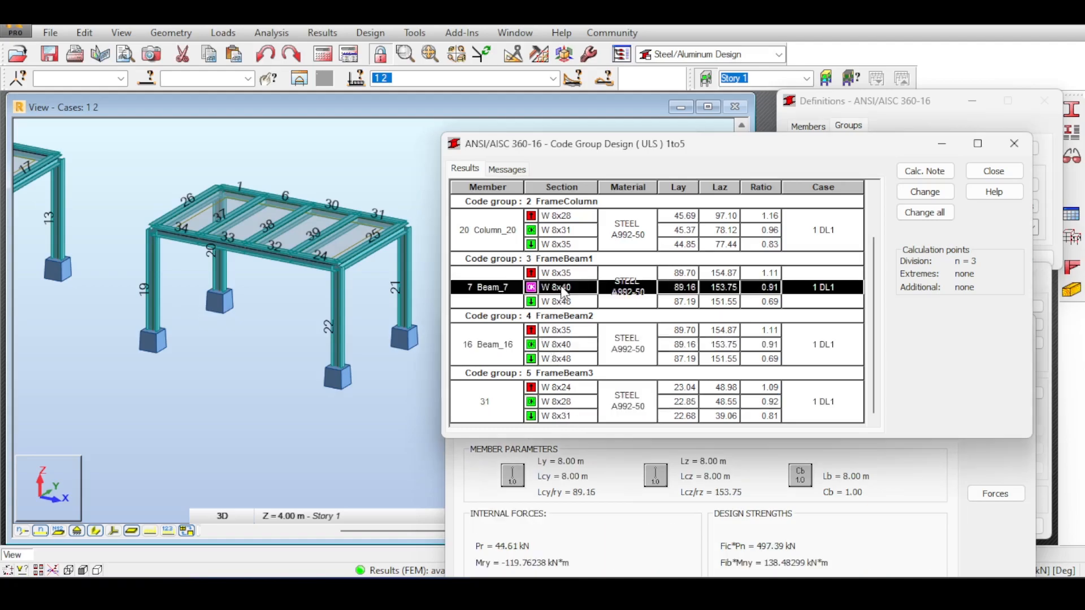
{"action": "middle_click_drag", "start_coordinate": [305, 170], "coordinate": [394, 177]}
{"action": "middle_click_drag", "start_coordinate": [268, 176], "coordinate": [371, 172]}
{"action": "left_click_drag", "start_coordinate": [568, 149], "coordinate": [338, 33]}
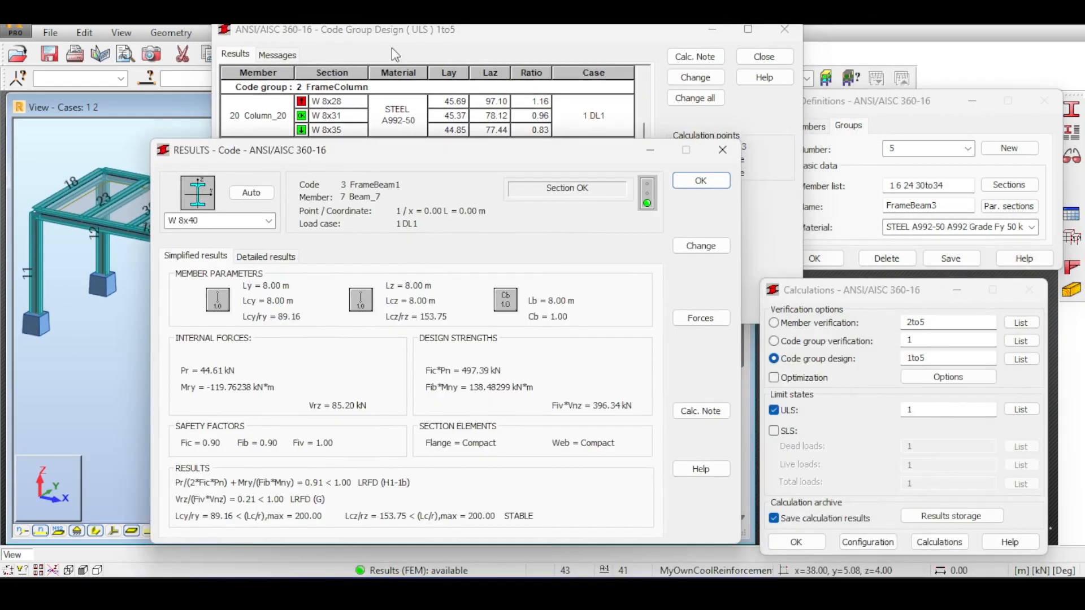
{"action": "left_click_drag", "start_coordinate": [401, 31], "coordinate": [847, 74]}
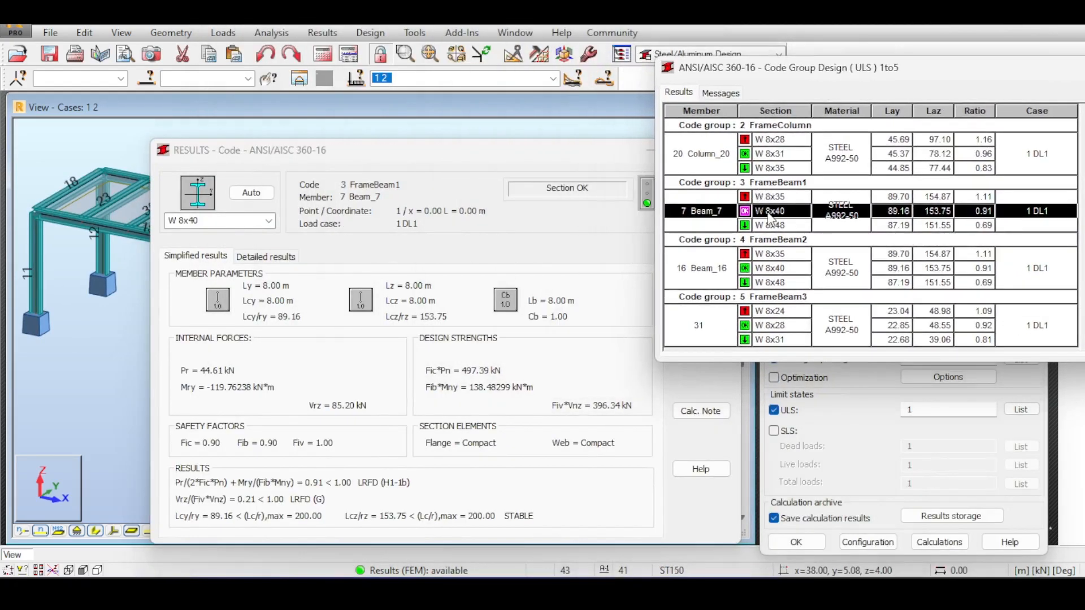
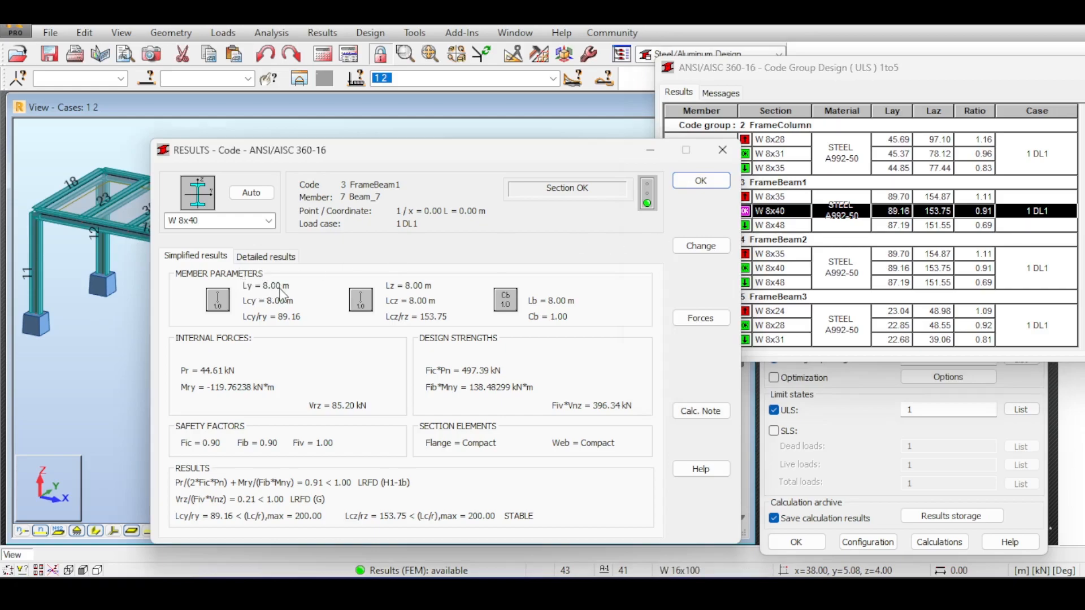
Compare the member length parameters of FrameBeam2's W 8x40 and FrameBeam3's W 8x28 in the detailed results
{"action": "left_click", "coordinate": [796, 273]}
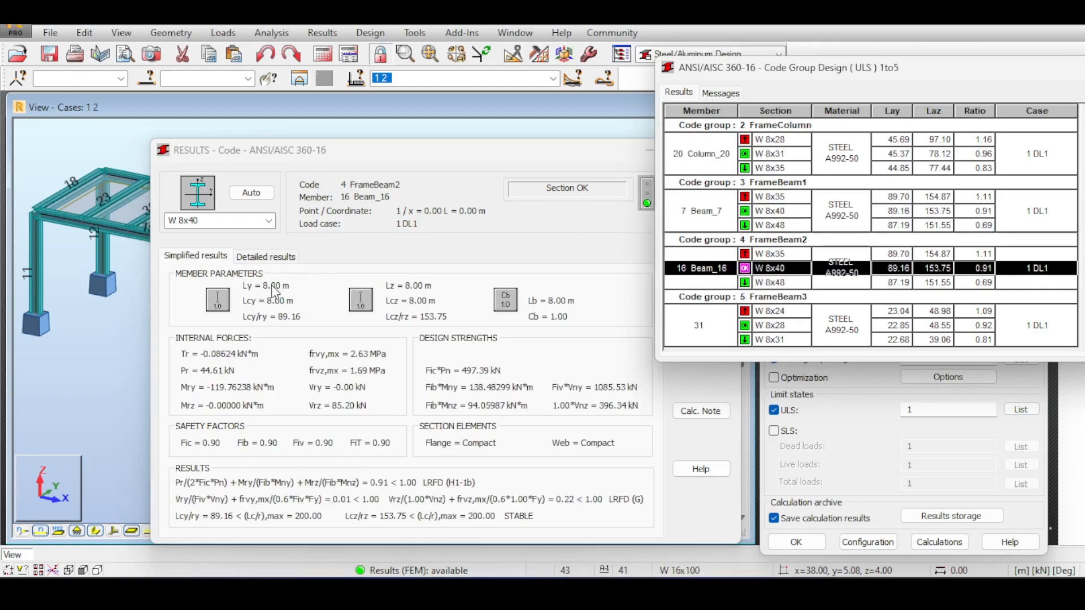
{"action": "left_click", "coordinate": [805, 326]}
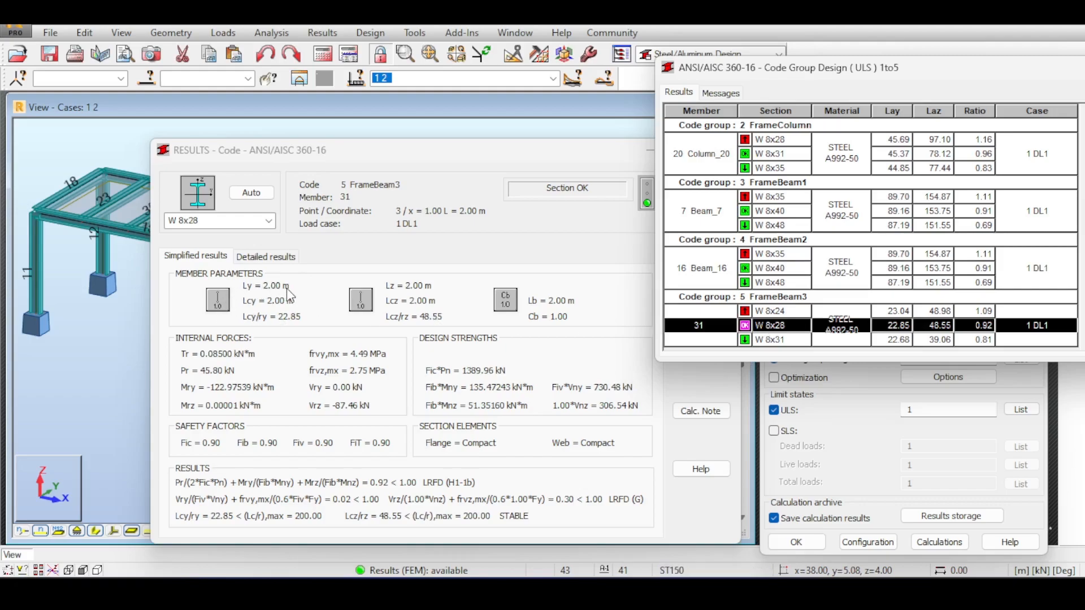
{"action": "left_click", "coordinate": [368, 300]}
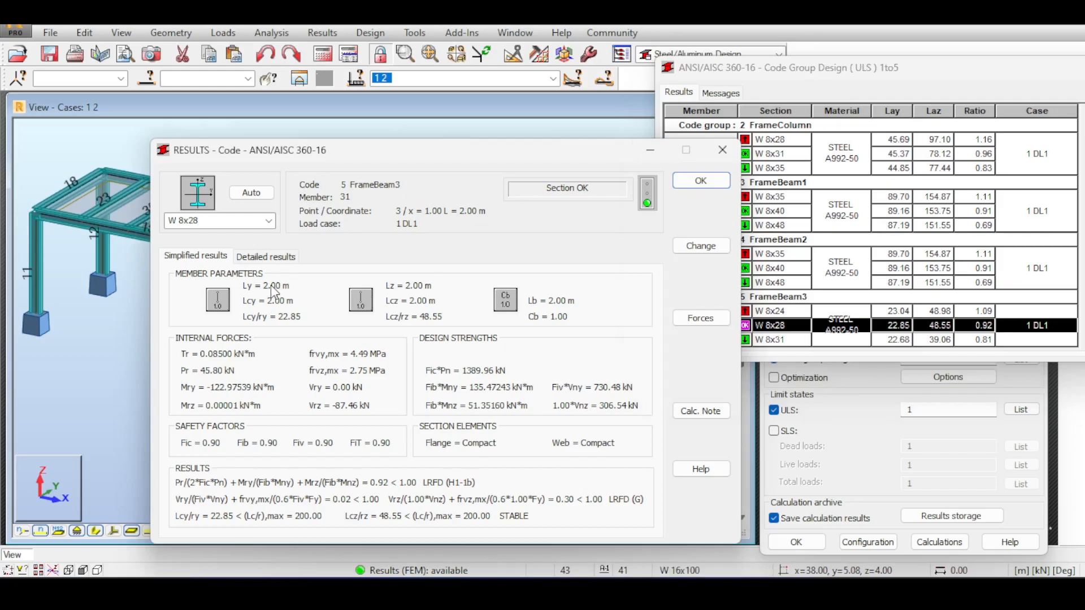
{"action": "left_click_drag", "start_coordinate": [450, 148], "coordinate": [348, 97]}
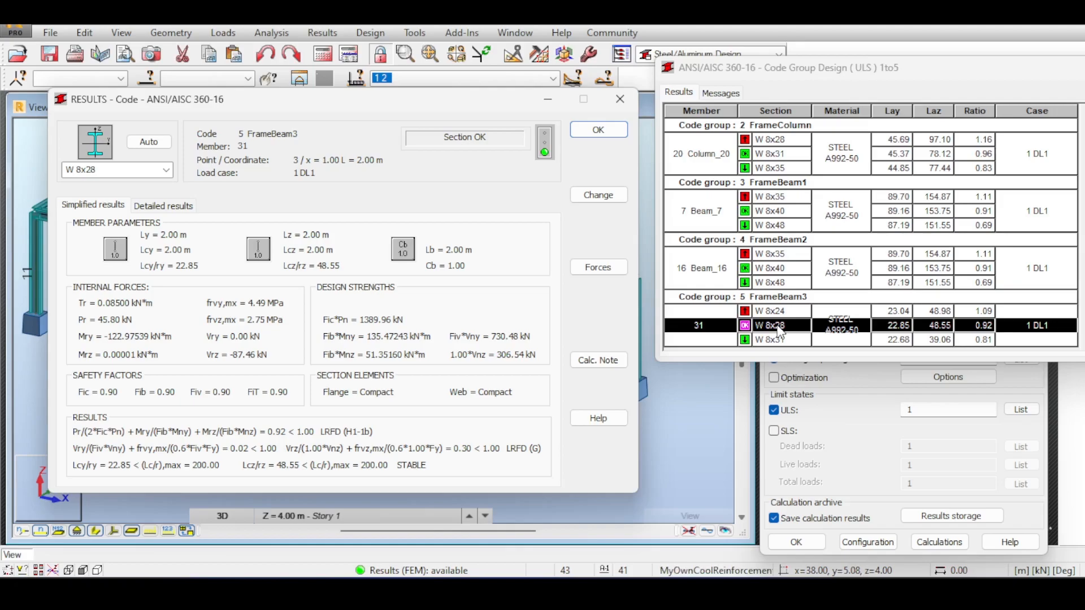
Display FrameBeam1's W 8x40 check again and place its detailed results clear of the design table
{"action": "left_click_drag", "start_coordinate": [363, 101], "coordinate": [834, 301]}
{"action": "left_click", "coordinate": [777, 211]}
{"action": "left_click_drag", "start_coordinate": [624, 339], "coordinate": [577, 160]}
{"action": "left_click_drag", "start_coordinate": [659, 163], "coordinate": [279, 118]}
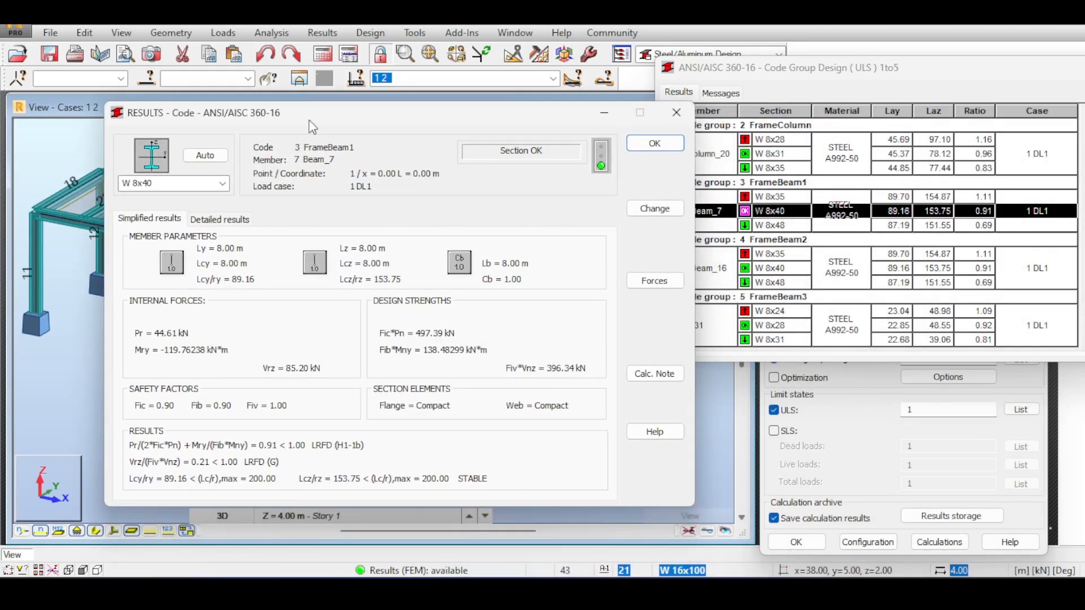
{"action": "left_click_drag", "start_coordinate": [325, 119], "coordinate": [268, 117]}
Compare the detailed checks of FrameBeam2's W 8x40 and FrameBeam3's W 8x28, and close the detailed results
{"action": "left_click", "coordinate": [774, 269]}
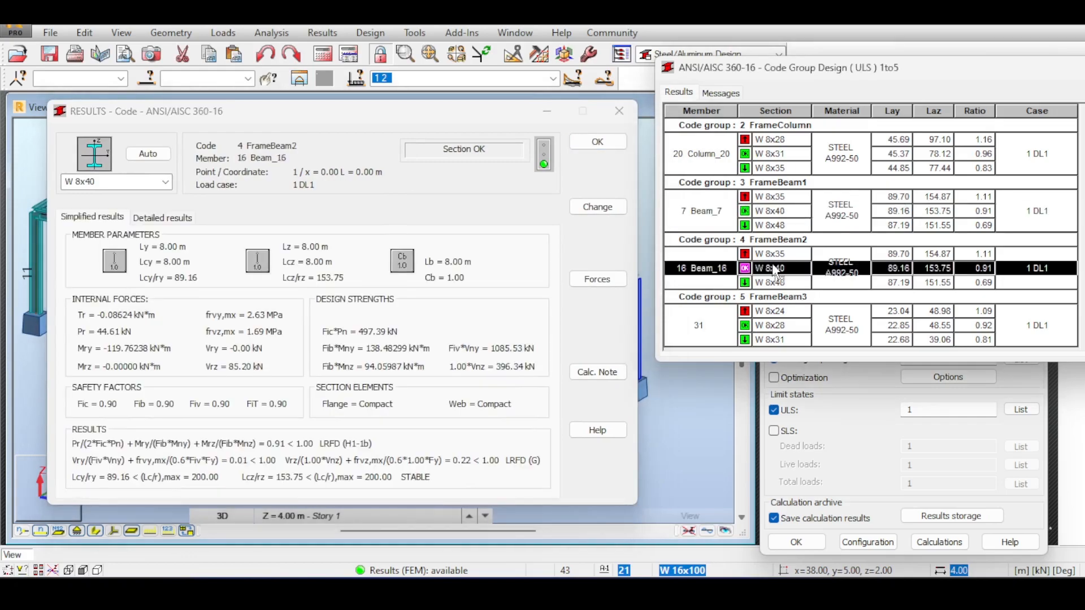
{"action": "left_click", "coordinate": [779, 326]}
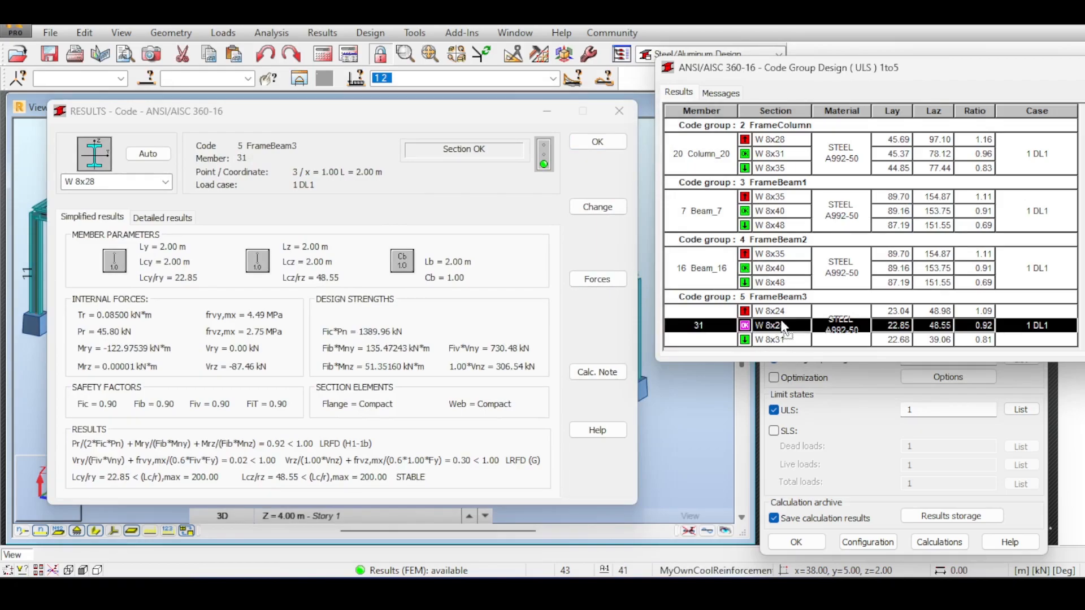
{"action": "left_click", "coordinate": [788, 269]}
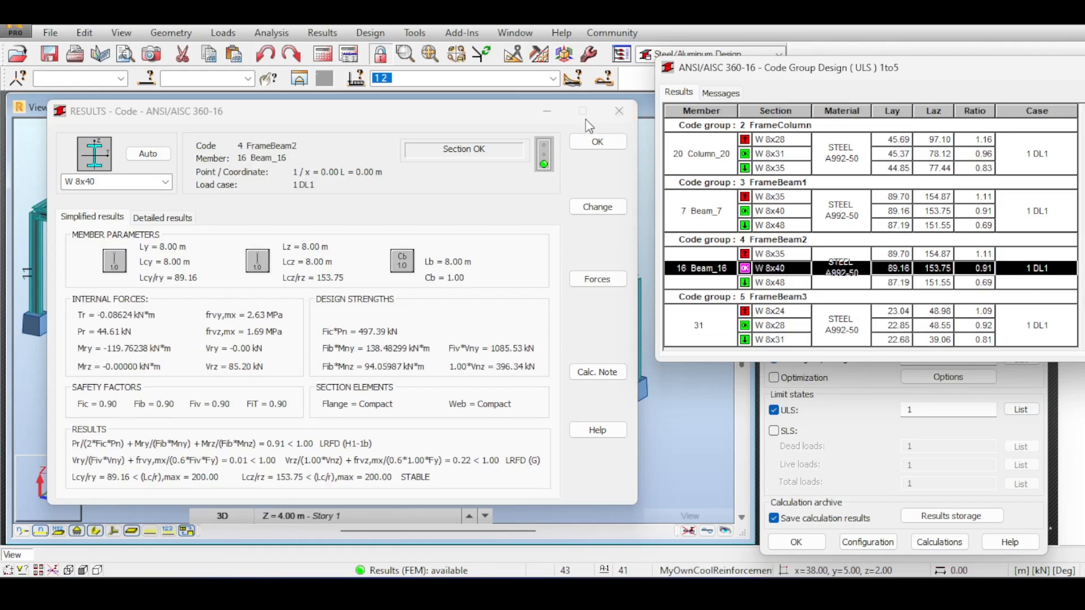
{"action": "left_click", "coordinate": [619, 112]}
Examine the first frame up close, focusing on where secondary beams 27, 28 and 29 meet frame beam 7
{"action": "middle_click_drag", "start_coordinate": [554, 243], "coordinate": [511, 212]}
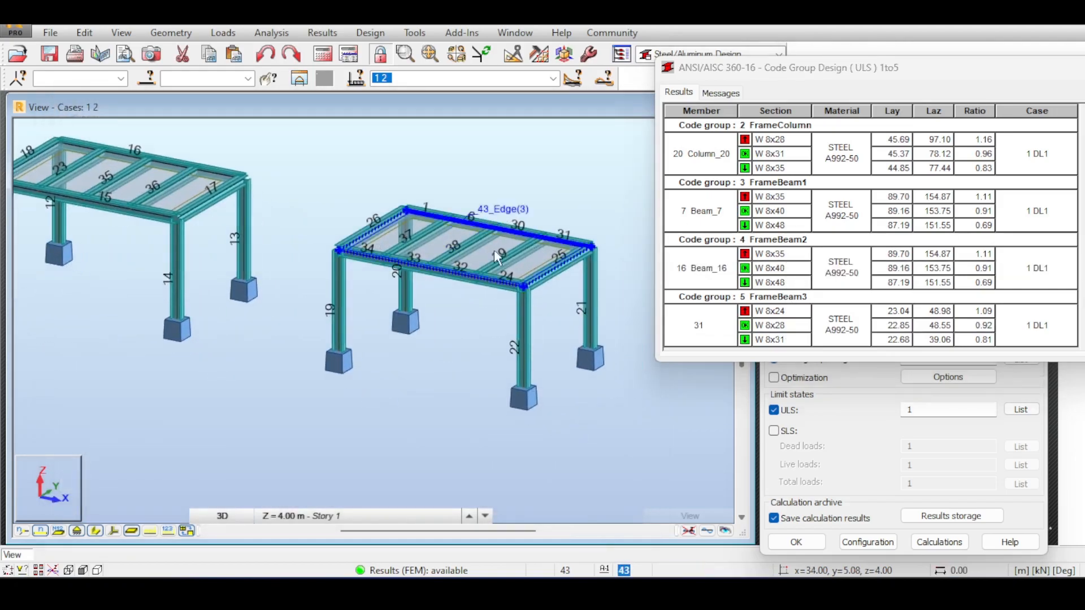
{"action": "scroll", "coordinate": [494, 249], "scroll_direction": "down", "scroll_amount": 3}
{"action": "scroll", "coordinate": [494, 249], "scroll_direction": "down", "scroll_amount": 3}
{"action": "middle_click_drag", "start_coordinate": [359, 201], "coordinate": [445, 265]}
{"action": "scroll", "coordinate": [306, 279], "scroll_direction": "up", "scroll_amount": 6}
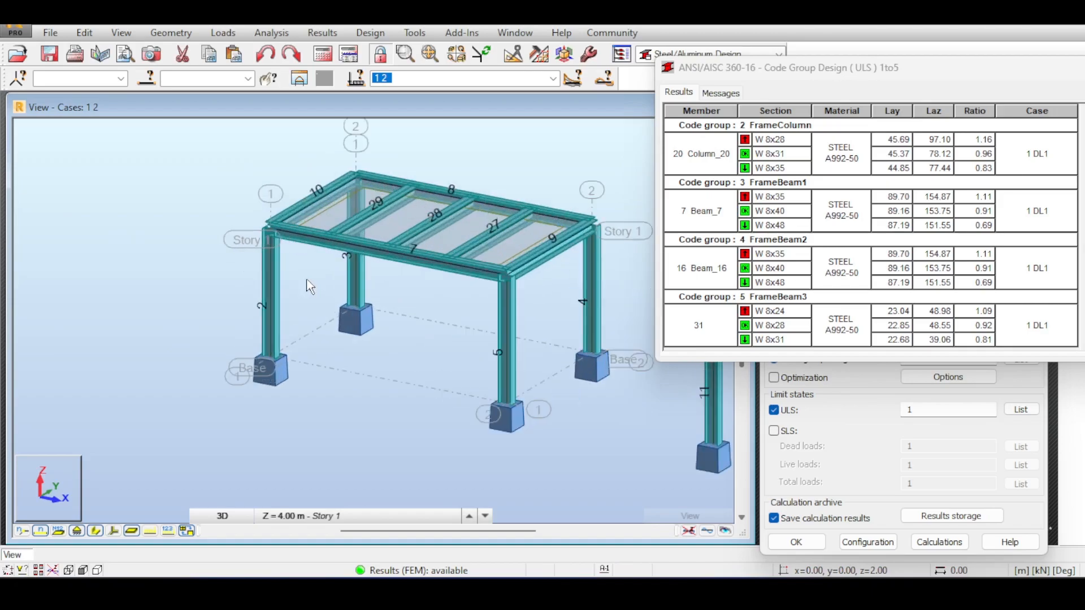
{"action": "middle_click_drag", "start_coordinate": [494, 141], "coordinate": [374, 157]}
{"action": "scroll", "coordinate": [345, 246], "scroll_direction": "up", "scroll_amount": 4}
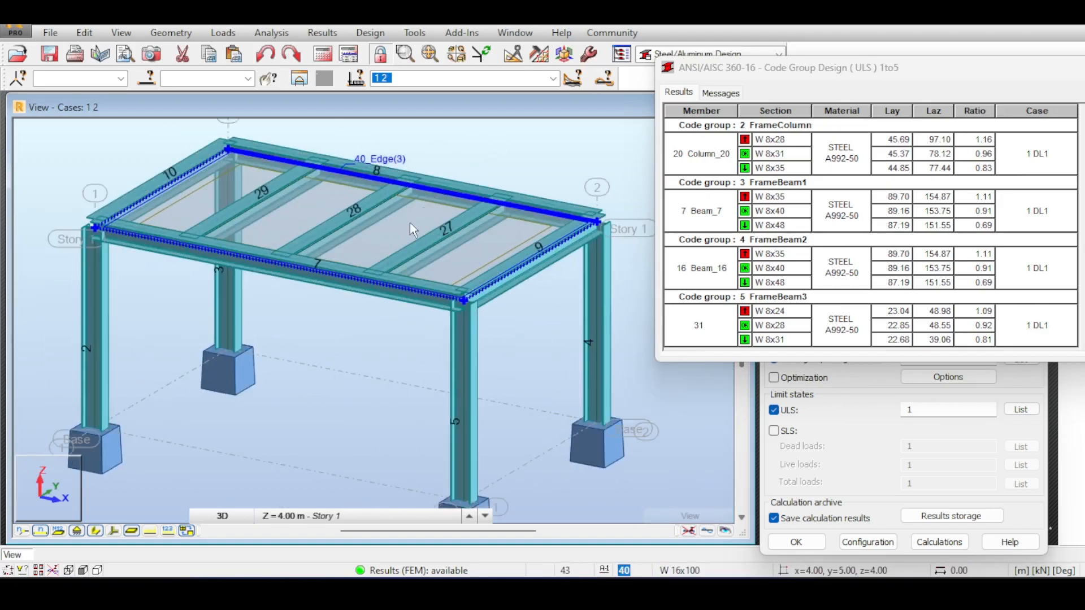
{"action": "scroll", "coordinate": [345, 265], "scroll_direction": "up", "scroll_amount": 4}
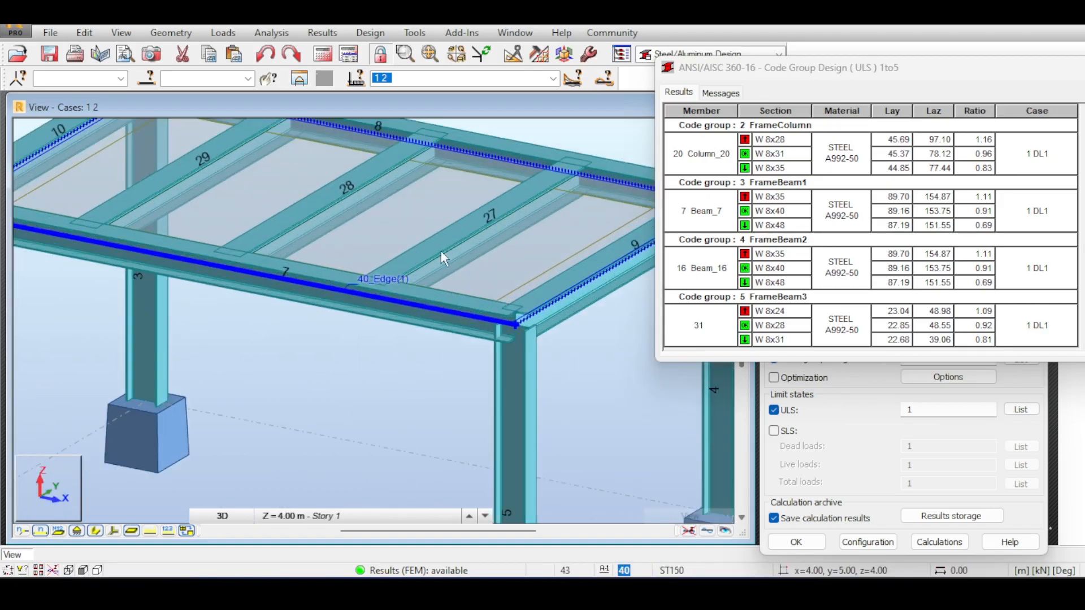
{"action": "scroll", "coordinate": [411, 240], "scroll_direction": "down", "scroll_amount": 1}
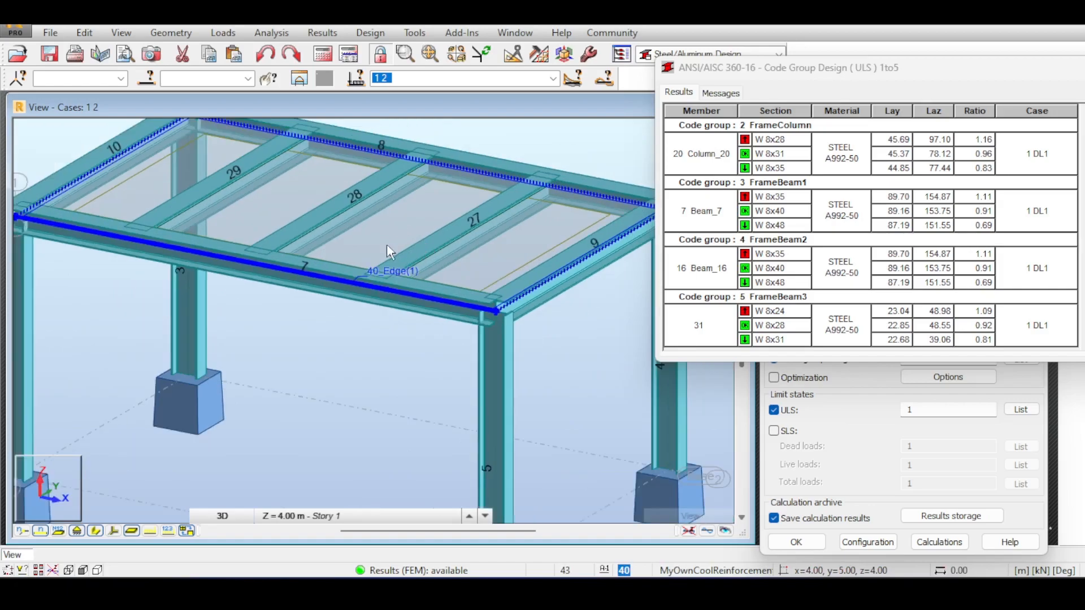
Check secondary beams 27 and 28 on the first frame, and select the continuous frame beam 7 that supports them
{"action": "scroll", "coordinate": [388, 248], "scroll_direction": "down", "scroll_amount": 2}
{"action": "left_click", "coordinate": [439, 249]}
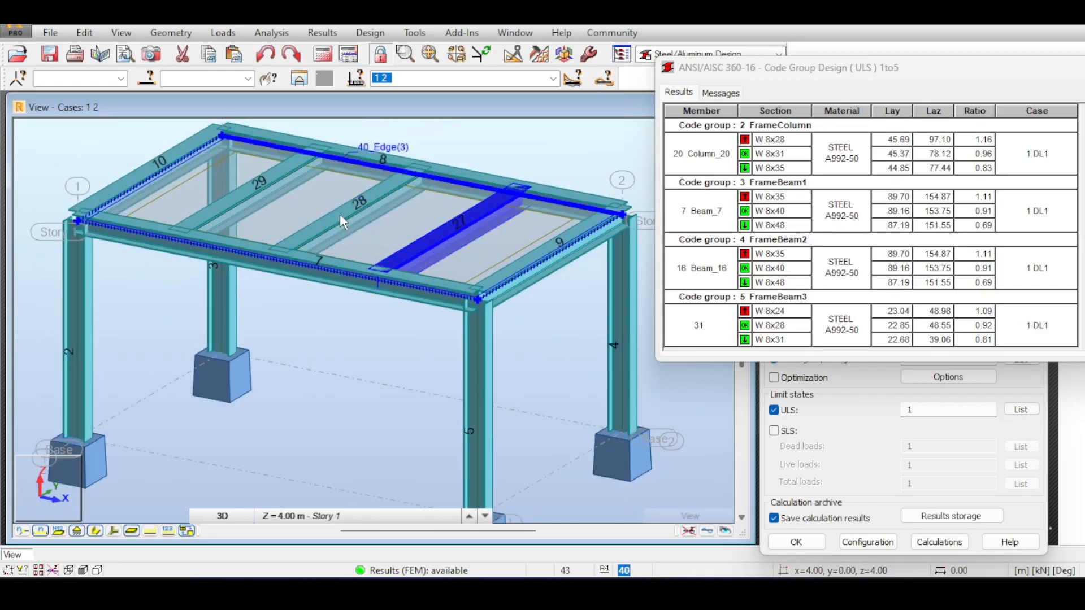
{"action": "left_click", "coordinate": [340, 225]}
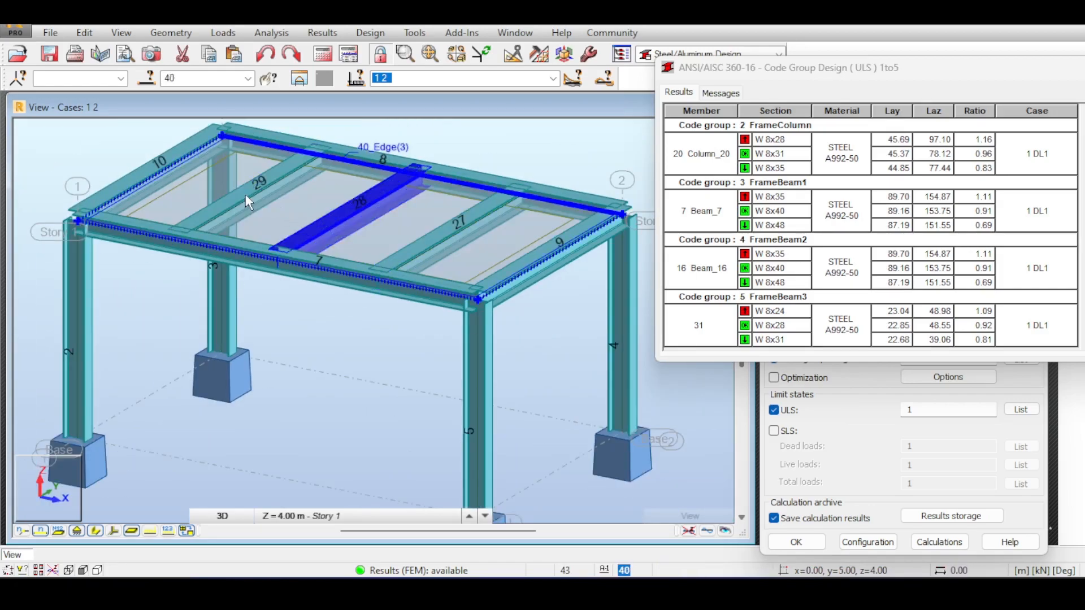
{"action": "left_click", "coordinate": [236, 270]}
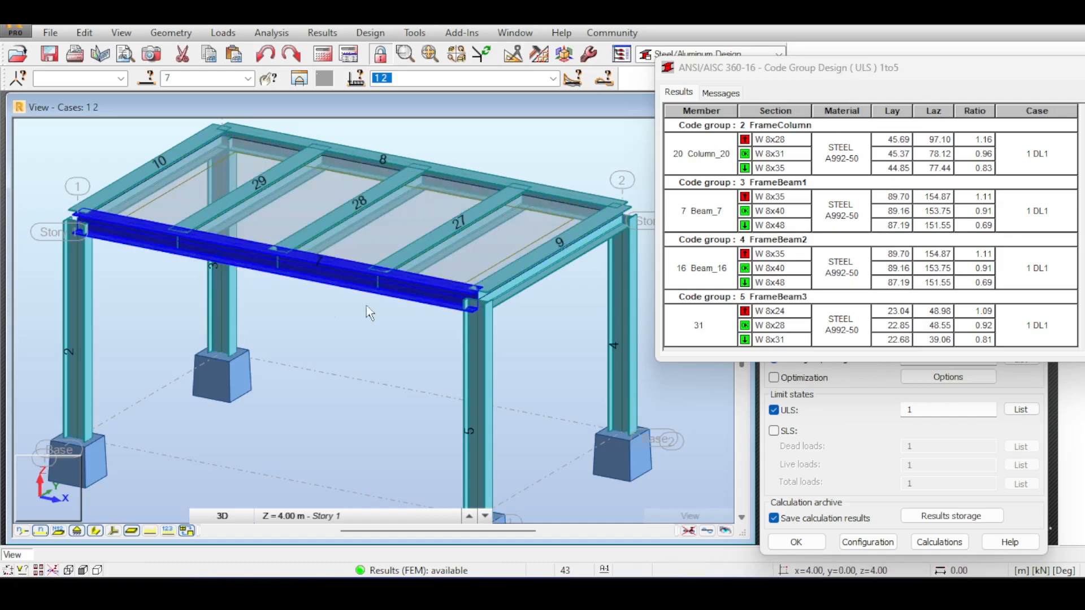
Review the member length parameters of FrameBeam1's W 8x40 in the simplified and detailed results, and close the results
{"action": "middle_click_drag", "start_coordinate": [373, 311], "coordinate": [290, 300]}
{"action": "scroll", "coordinate": [341, 300], "scroll_direction": "down", "scroll_amount": 3}
{"action": "middle_click_drag", "start_coordinate": [477, 166], "coordinate": [448, 155]}
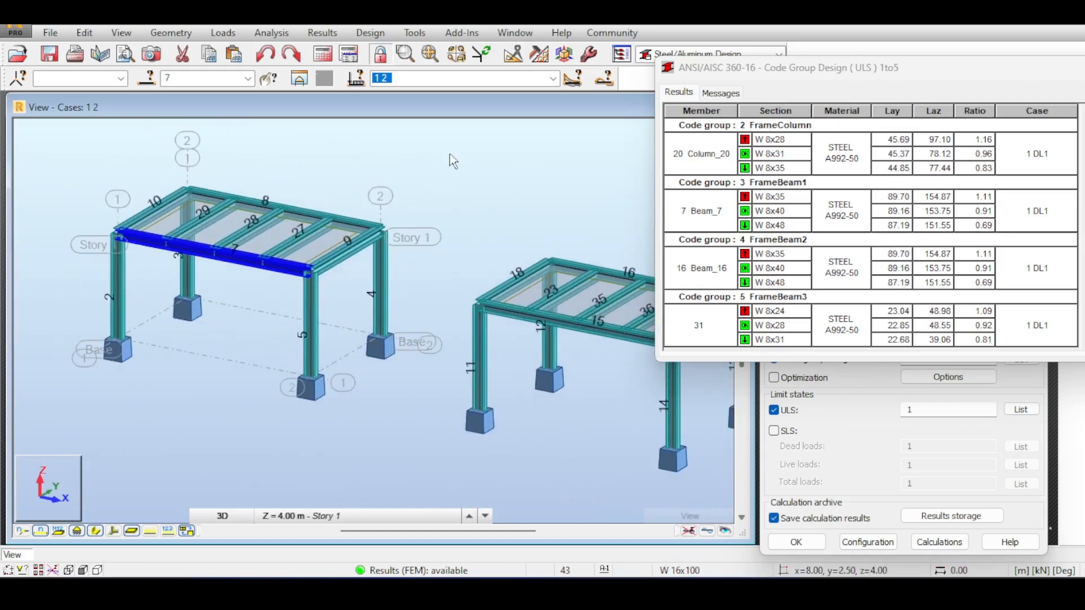
{"action": "scroll", "coordinate": [267, 255], "scroll_direction": "up", "scroll_amount": 1}
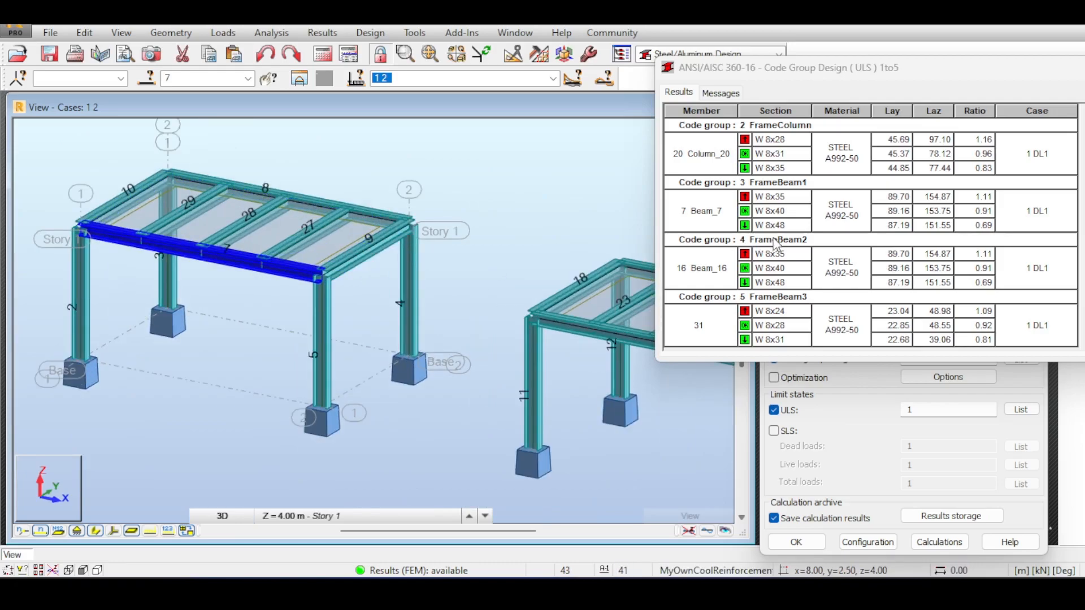
{"action": "double_click", "coordinate": [775, 211]}
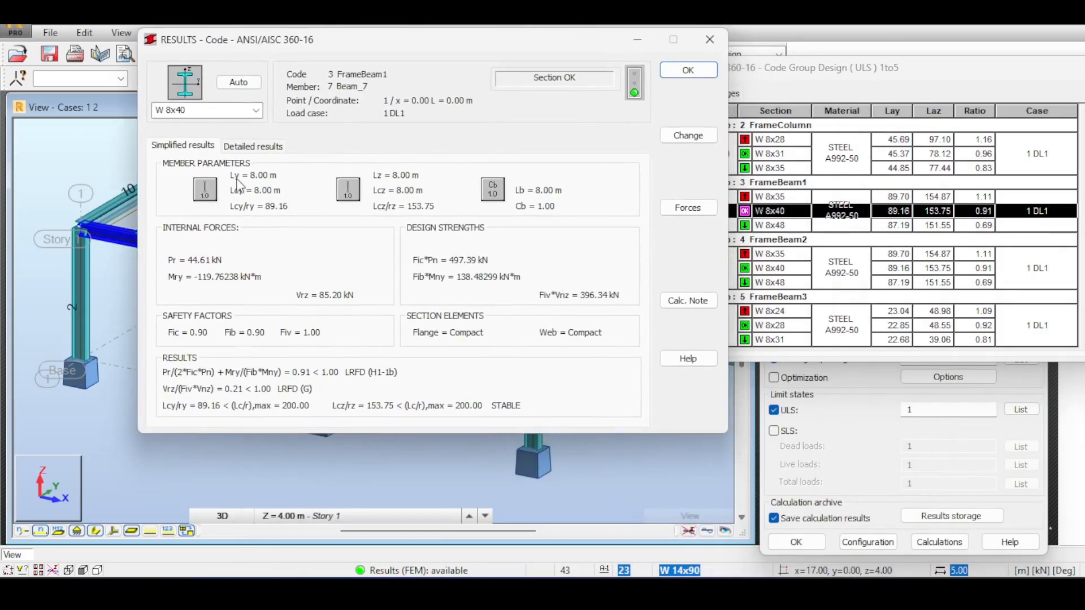
{"action": "left_click", "coordinate": [253, 147]}
{"action": "left_click", "coordinate": [194, 148]}
{"action": "left_click", "coordinate": [710, 39]}
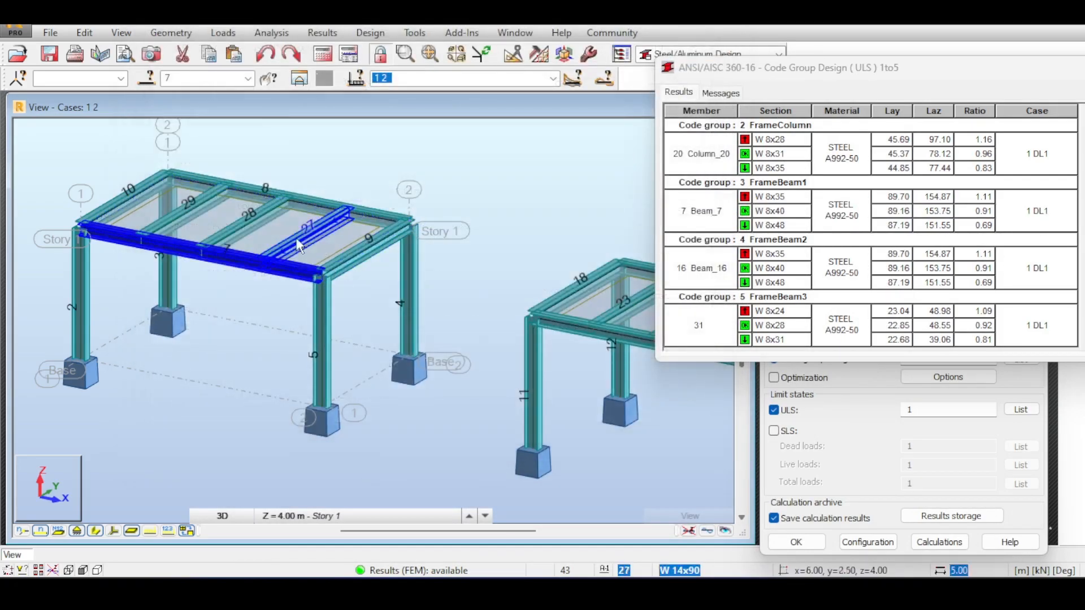
Select frame beam 15 on the second frame to see how it is modelled relative to secondary beams 23, 35 and 36
{"action": "middle_click_drag", "start_coordinate": [472, 179], "coordinate": [300, 120]}
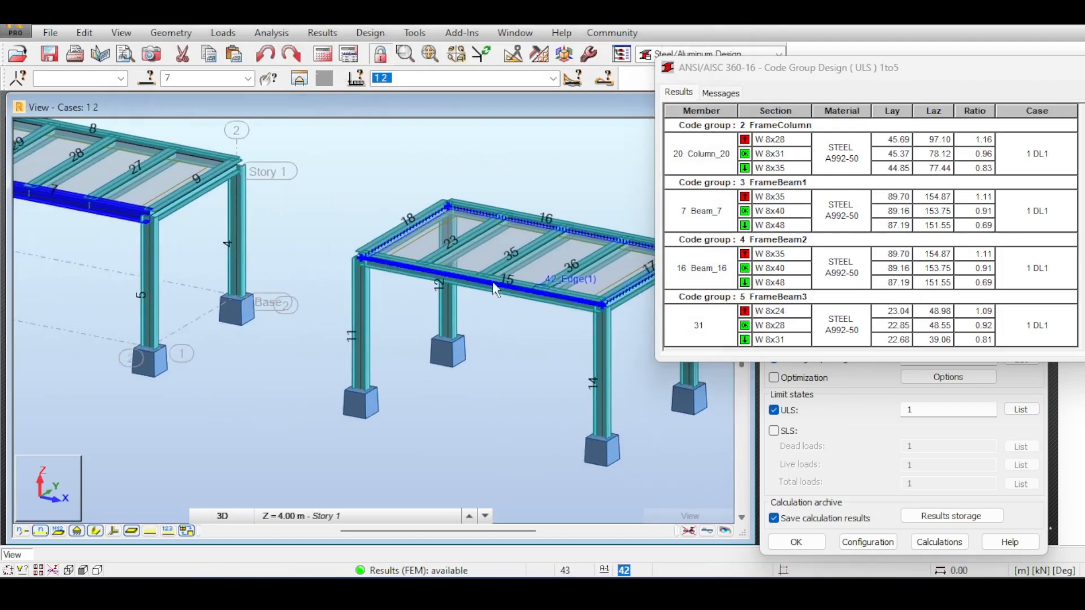
{"action": "left_click", "coordinate": [507, 286]}
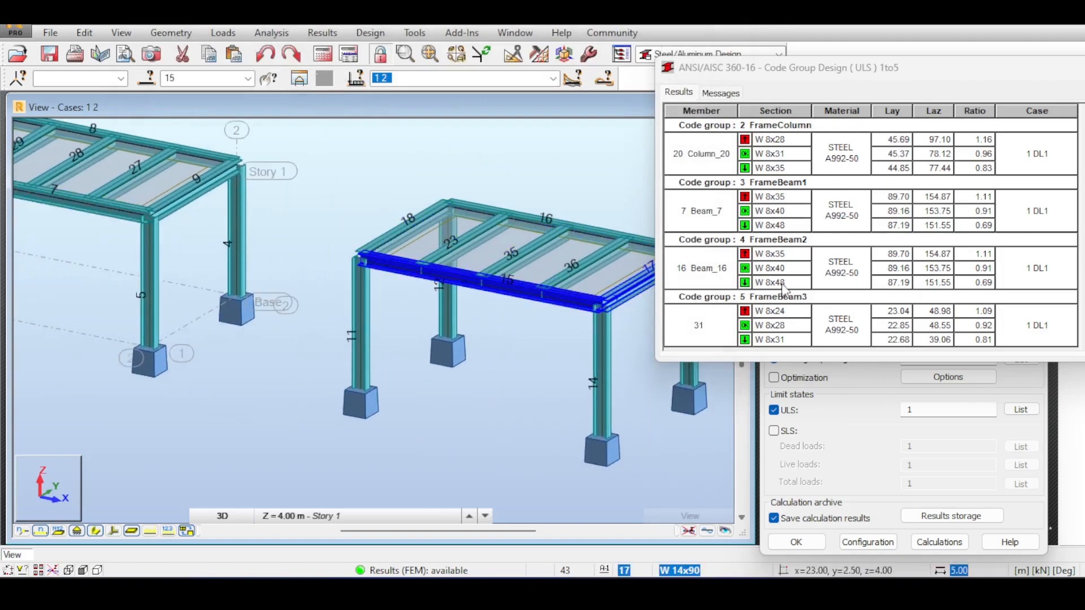
{"action": "middle_click_drag", "start_coordinate": [577, 210], "coordinate": [473, 184]}
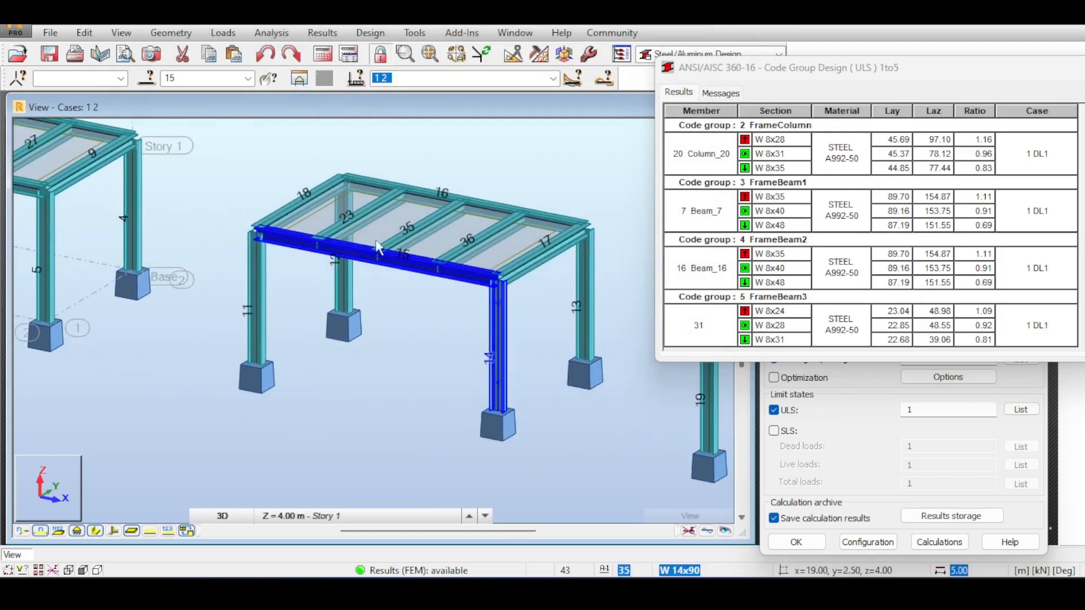
Select segment 32 of the third frame's front beam, and examine how that beam is divided at the secondary beams
{"action": "scroll", "coordinate": [434, 260], "scroll_direction": "down", "scroll_amount": 5}
{"action": "middle_click_drag", "start_coordinate": [475, 287], "coordinate": [317, 250]}
{"action": "middle_click_drag", "start_coordinate": [250, 278], "coordinate": [278, 275]}
{"action": "scroll", "coordinate": [346, 302], "scroll_direction": "up", "scroll_amount": 6}
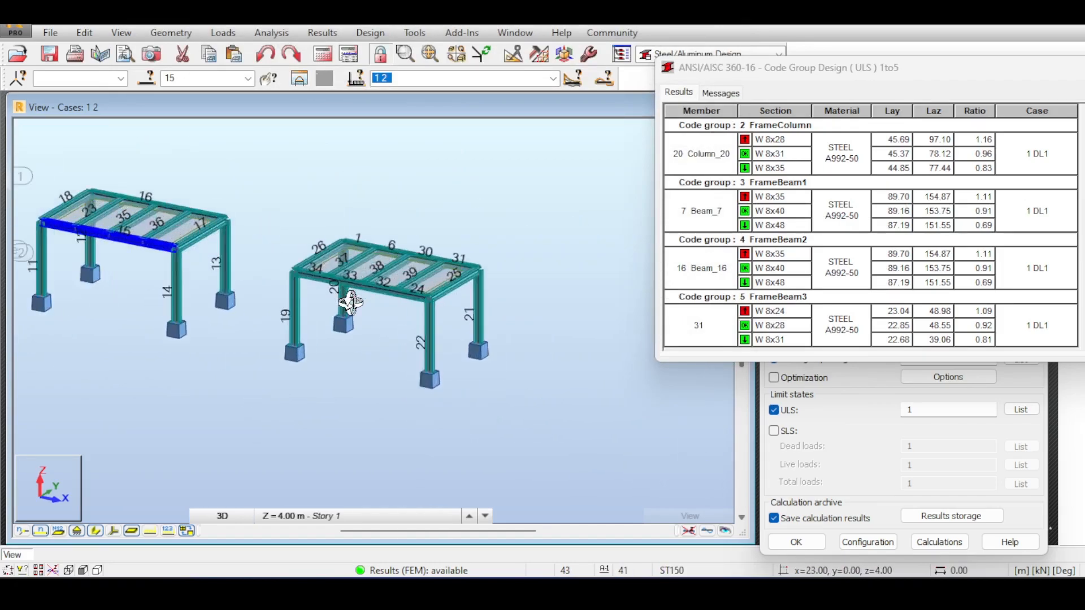
{"action": "right_click", "coordinate": [365, 300]}
{"action": "left_click", "coordinate": [372, 306]}
{"action": "left_click", "coordinate": [394, 285]}
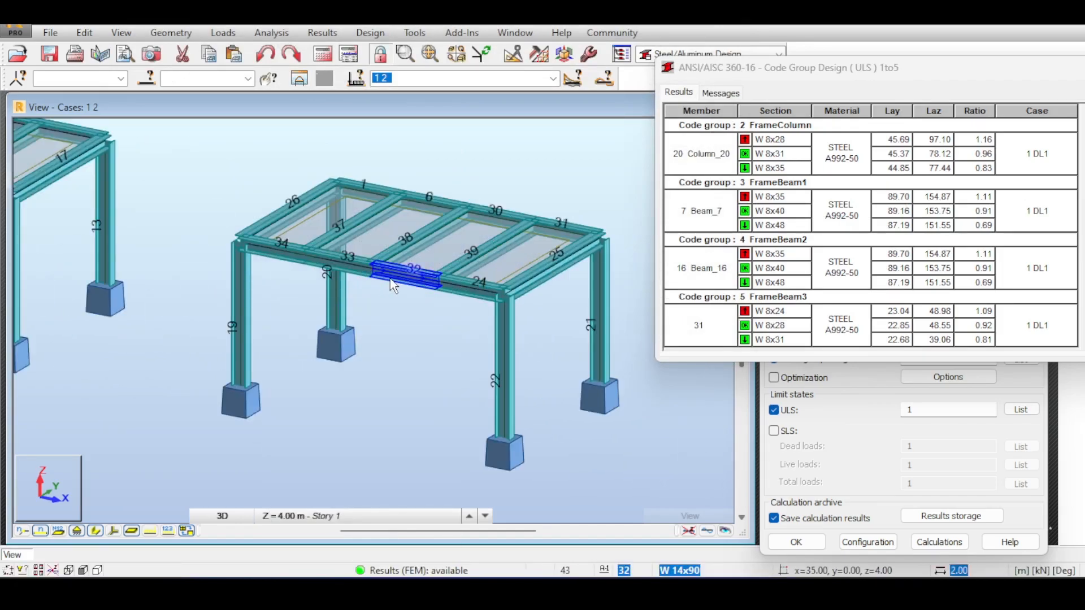
{"action": "left_click", "coordinate": [393, 285]}
{"action": "scroll", "coordinate": [437, 362], "scroll_direction": "up", "scroll_amount": 4}
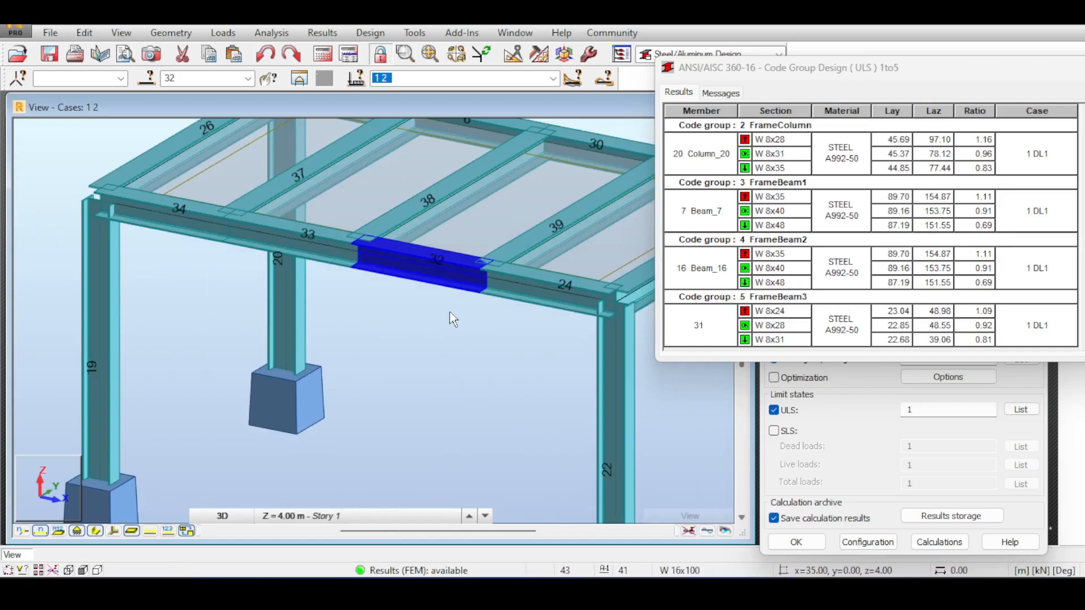
{"action": "scroll", "coordinate": [450, 348], "scroll_direction": "down", "scroll_amount": 5}
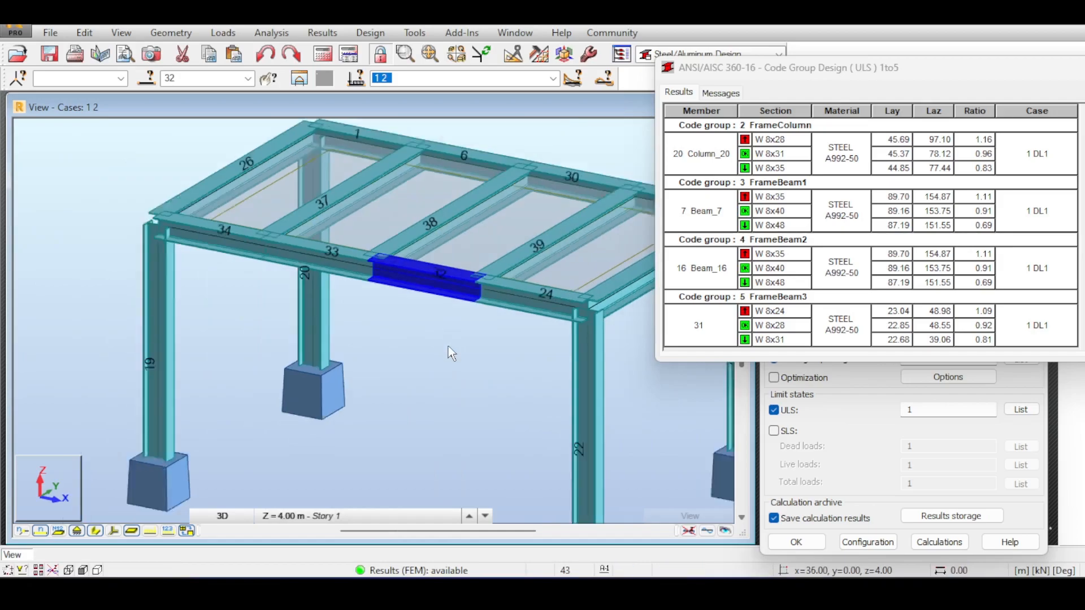
Display the results of FrameBeam1's W 8x40 check again and place them beside the first frame
{"action": "left_click", "coordinate": [326, 208]}
{"action": "middle_click_drag", "start_coordinate": [329, 192], "coordinate": [608, 259]}
{"action": "middle_click_drag", "start_coordinate": [477, 211], "coordinate": [599, 240]}
{"action": "left_click", "coordinate": [791, 214]}
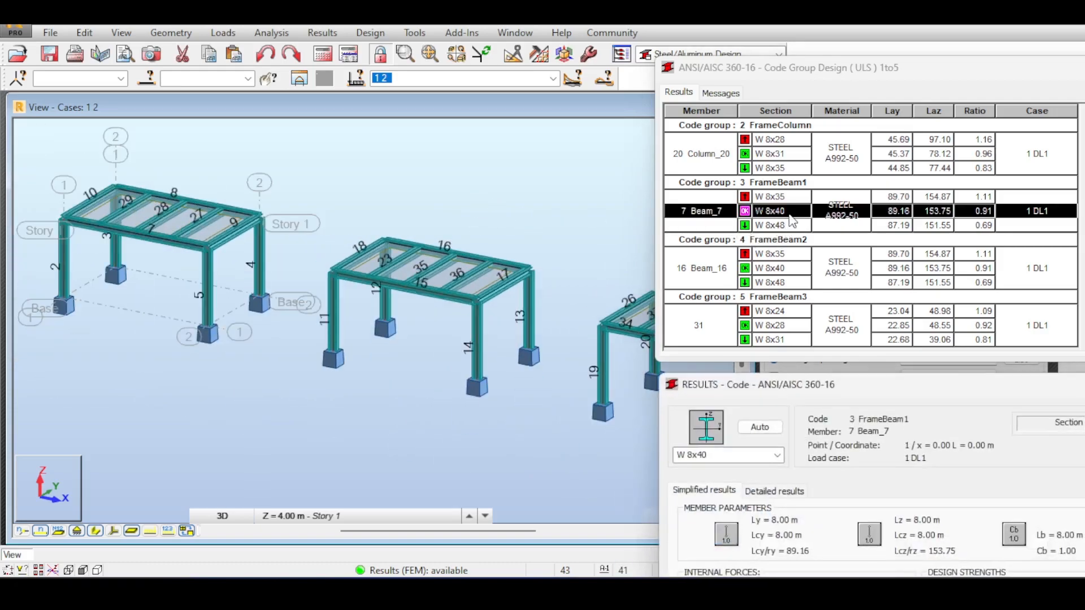
{"action": "left_click_drag", "start_coordinate": [811, 386], "coordinate": [299, 80]}
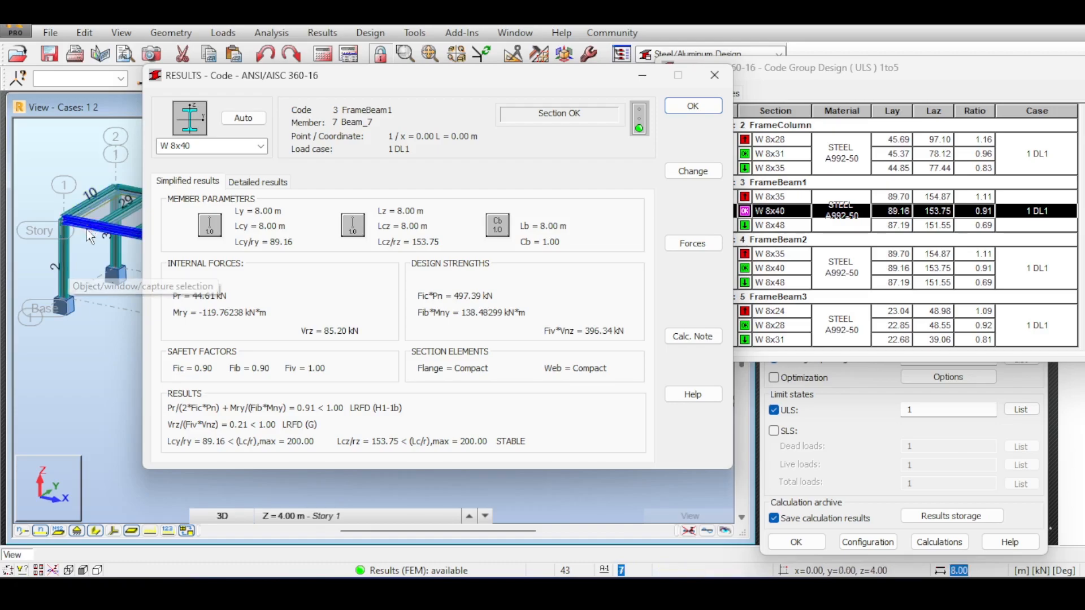
Compare frame beam 7 in the model with the member lengths in its W 8x40 results, and close the results
{"action": "middle_click_drag", "start_coordinate": [97, 264], "coordinate": [84, 267]}
{"action": "scroll", "coordinate": [87, 227], "scroll_direction": "up", "scroll_amount": 2}
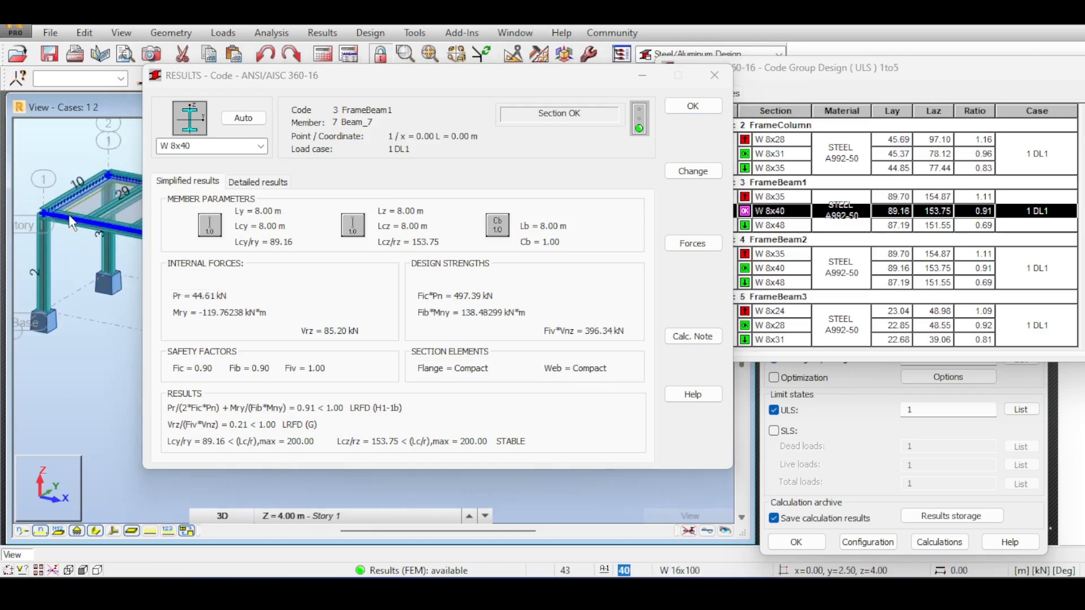
{"action": "scroll", "coordinate": [113, 225], "scroll_direction": "down", "scroll_amount": 2}
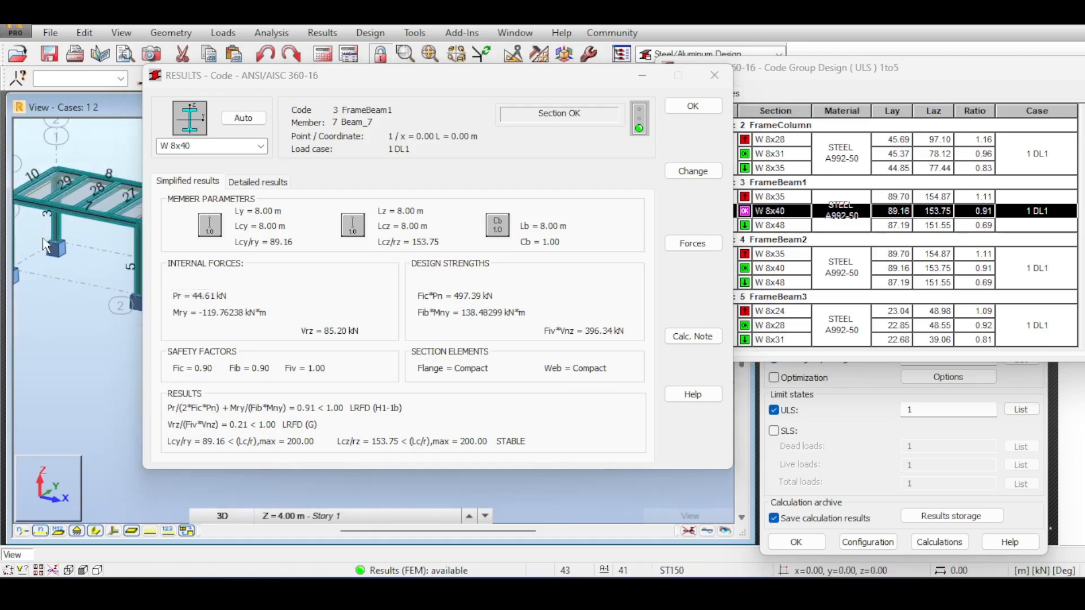
{"action": "middle_click_drag", "start_coordinate": [90, 212], "coordinate": [114, 254]}
{"action": "left_click_drag", "start_coordinate": [279, 87], "coordinate": [428, 99]}
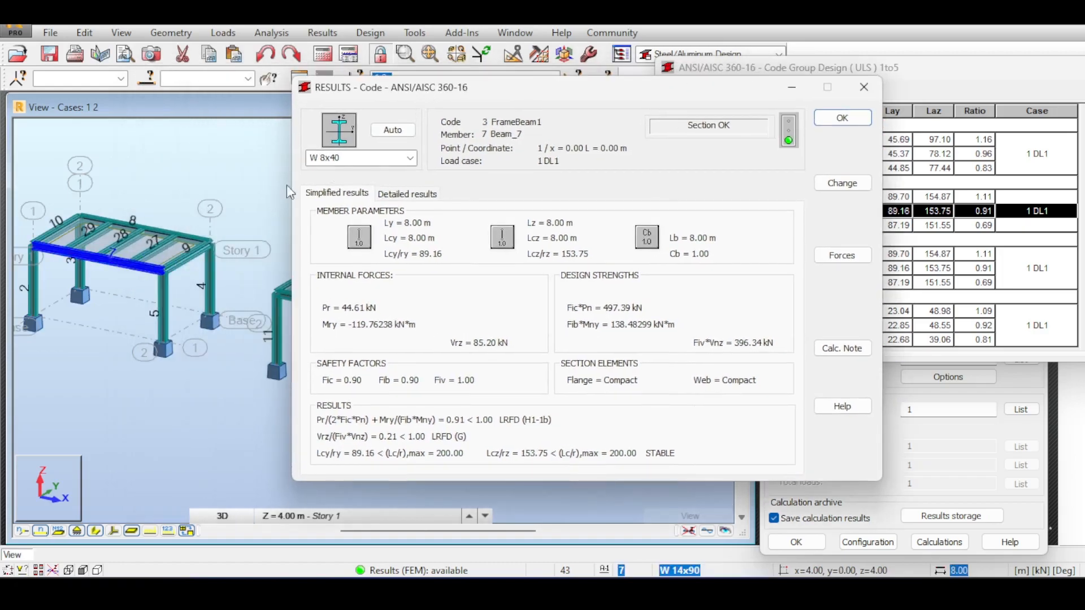
{"action": "scroll", "coordinate": [114, 251], "scroll_direction": "up", "scroll_amount": 2}
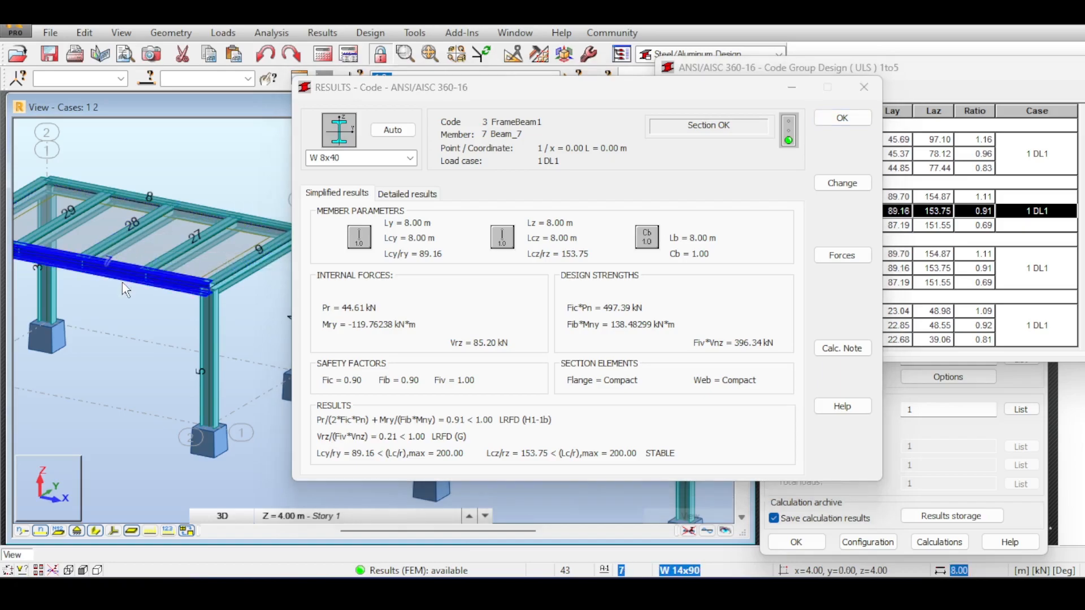
{"action": "left_click", "coordinate": [107, 284]}
{"action": "middle_click_drag", "start_coordinate": [104, 284], "coordinate": [141, 340]}
{"action": "left_click", "coordinate": [864, 87]}
Look over the three frames once more and close the code group design results without archiving them
{"action": "scroll", "coordinate": [436, 283], "scroll_direction": "down", "scroll_amount": 5}
{"action": "scroll", "coordinate": [437, 283], "scroll_direction": "up", "scroll_amount": 5}
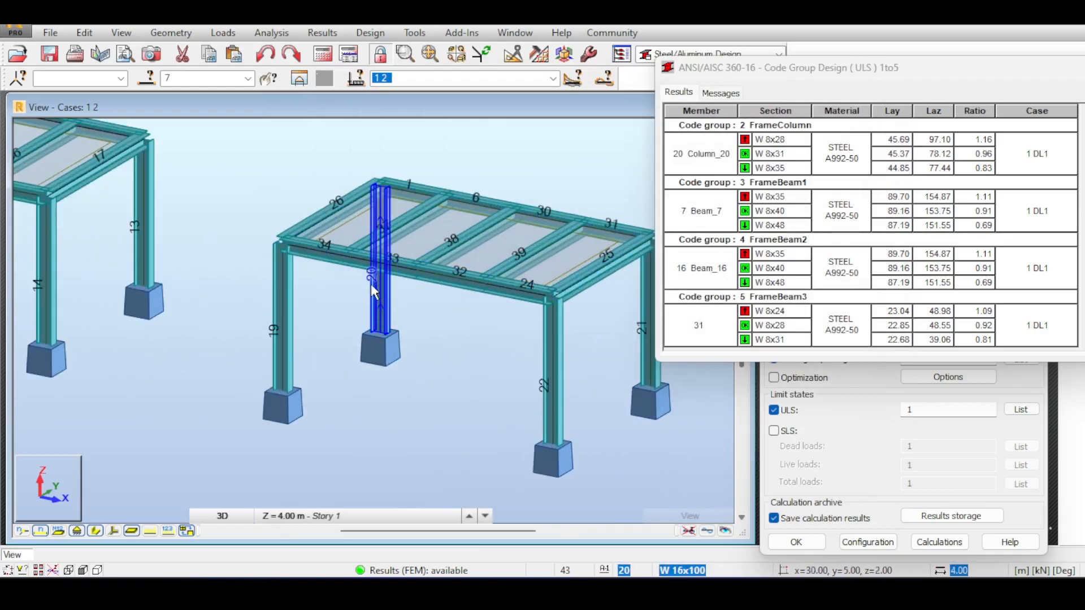
{"action": "scroll", "coordinate": [375, 280], "scroll_direction": "down", "scroll_amount": 4}
{"action": "middle_click_drag", "start_coordinate": [327, 214], "coordinate": [449, 281]}
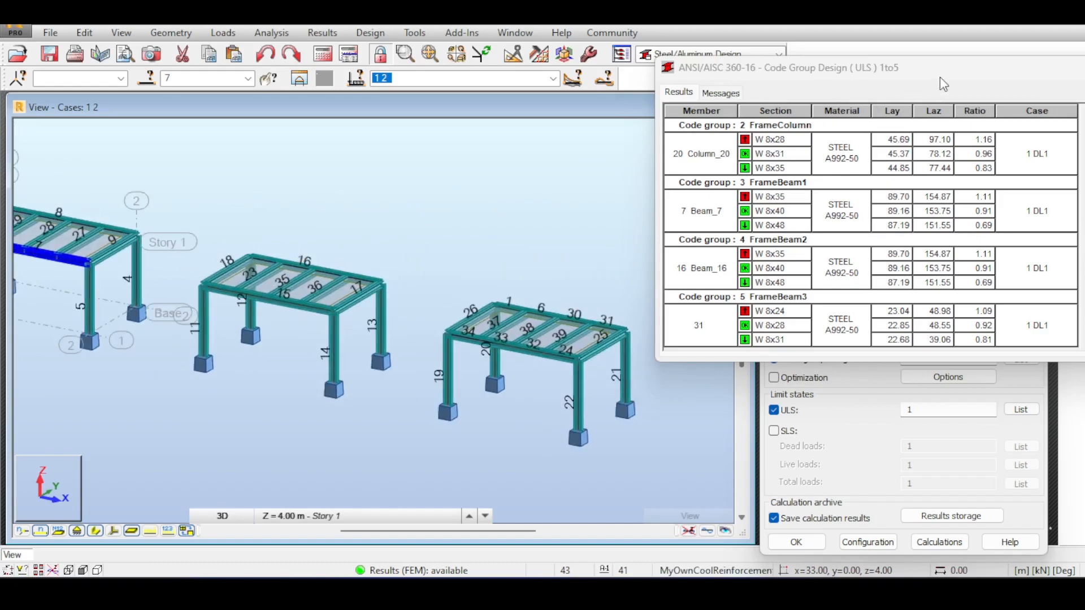
{"action": "left_click_drag", "start_coordinate": [942, 84], "coordinate": [610, 128]}
{"action": "left_click", "coordinate": [895, 111]}
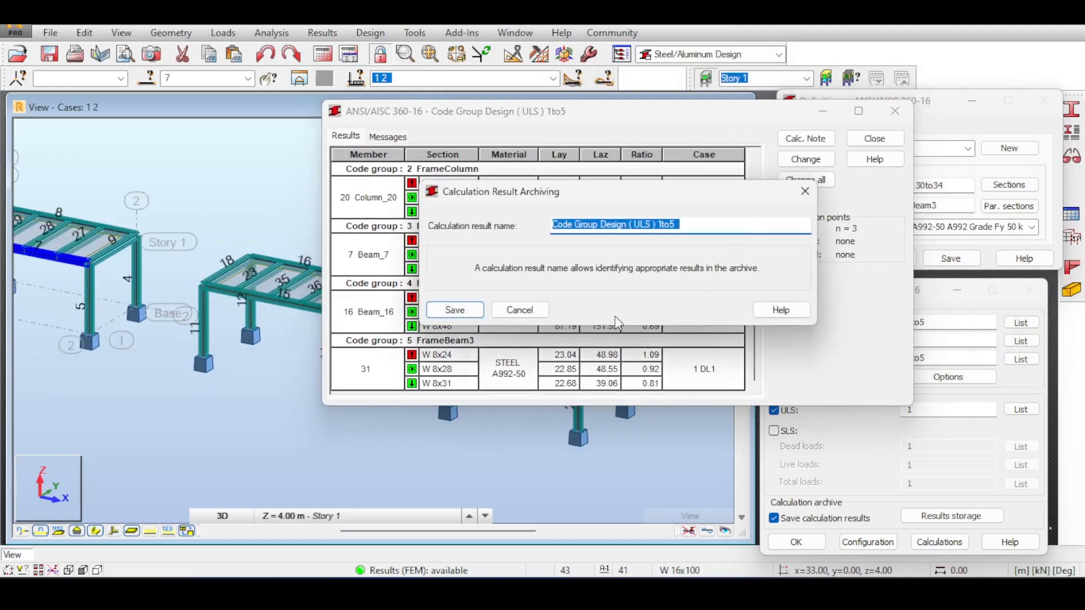
{"action": "left_click", "coordinate": [517, 315]}
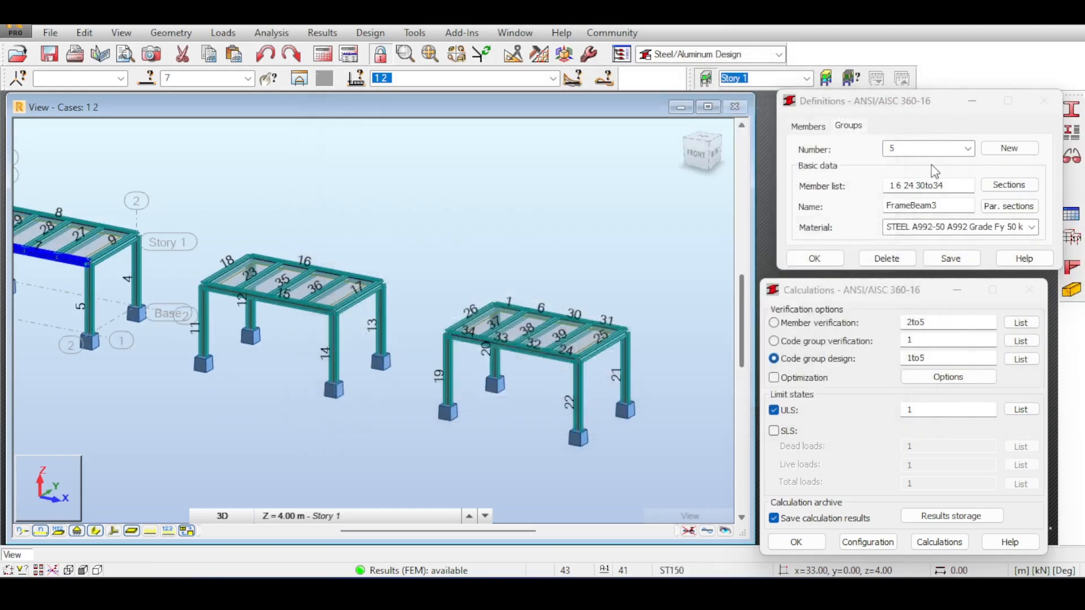
Create a new steel member type named MainBeam based on the Beam type, and move its parameters clear of the model
{"action": "left_click", "coordinate": [1072, 130]}
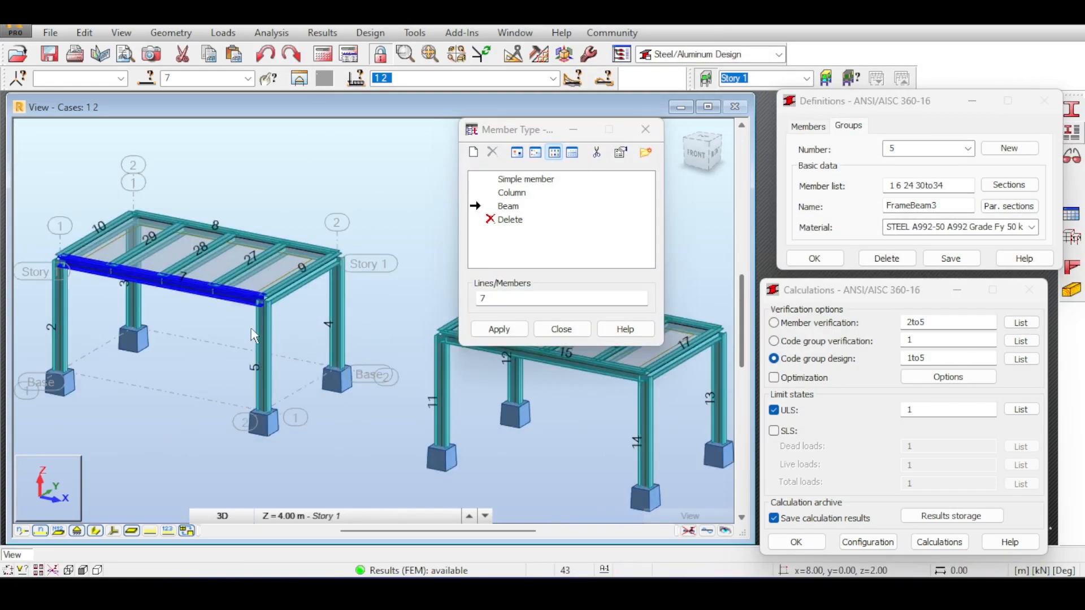
{"action": "middle_click_drag", "start_coordinate": [261, 205], "coordinate": [380, 232]}
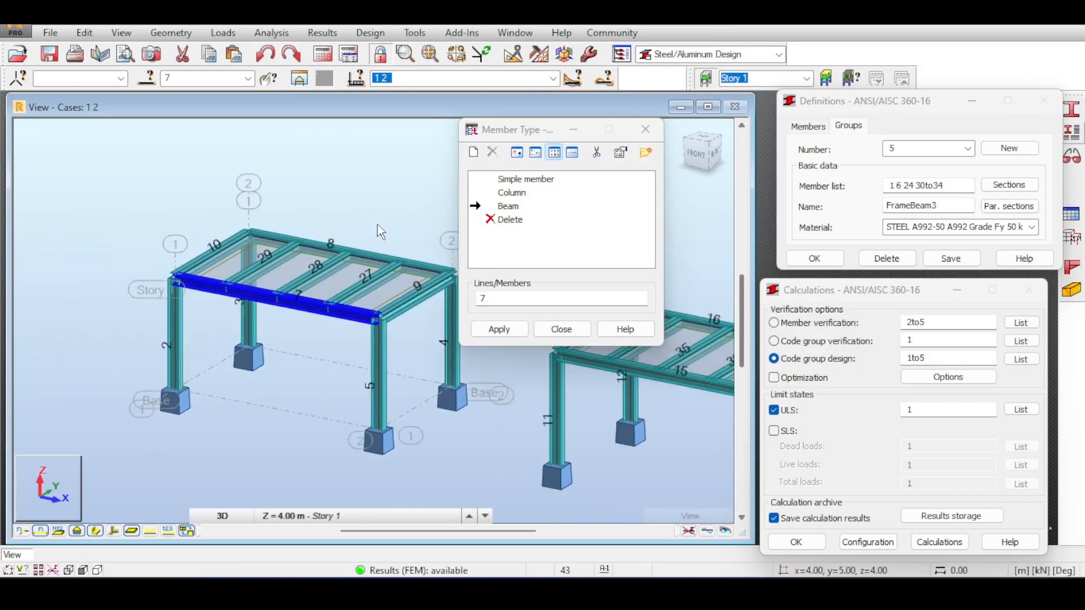
{"action": "left_click", "coordinate": [514, 206]}
{"action": "left_click", "coordinate": [474, 155]}
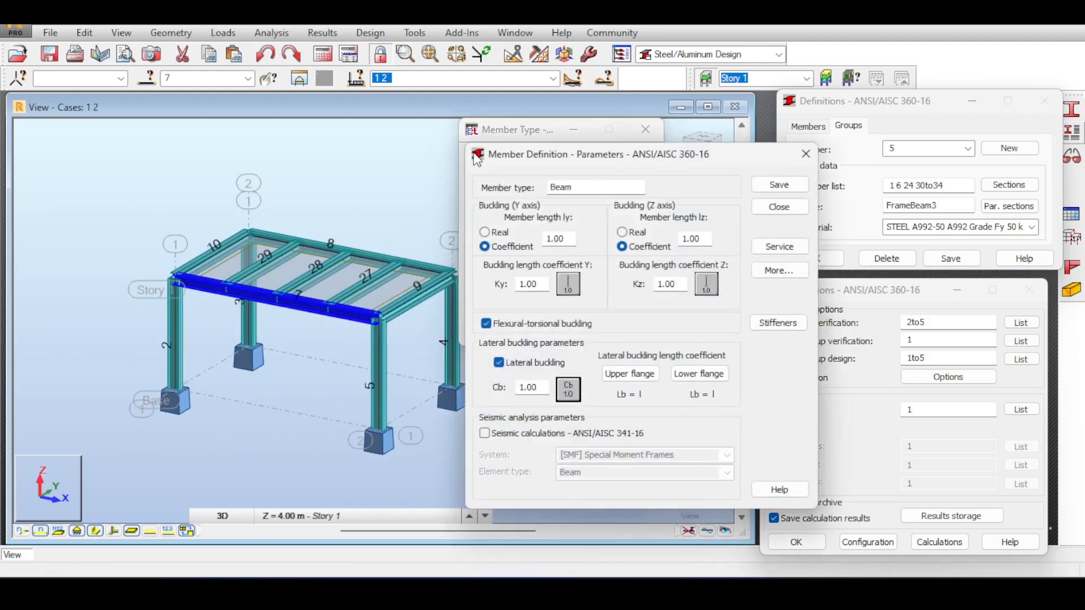
{"action": "double_click", "coordinate": [566, 189]}
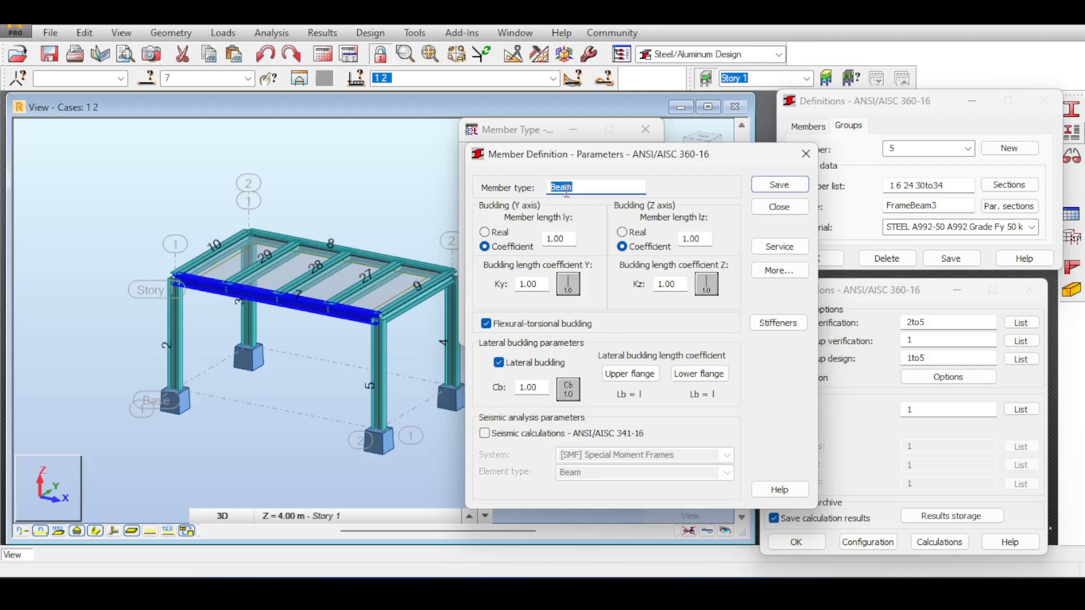
{"action": "type", "text": "Main"}
{"action": "left_click", "coordinate": [779, 185]}
{"action": "left_click_drag", "start_coordinate": [702, 154], "coordinate": [963, 167]}
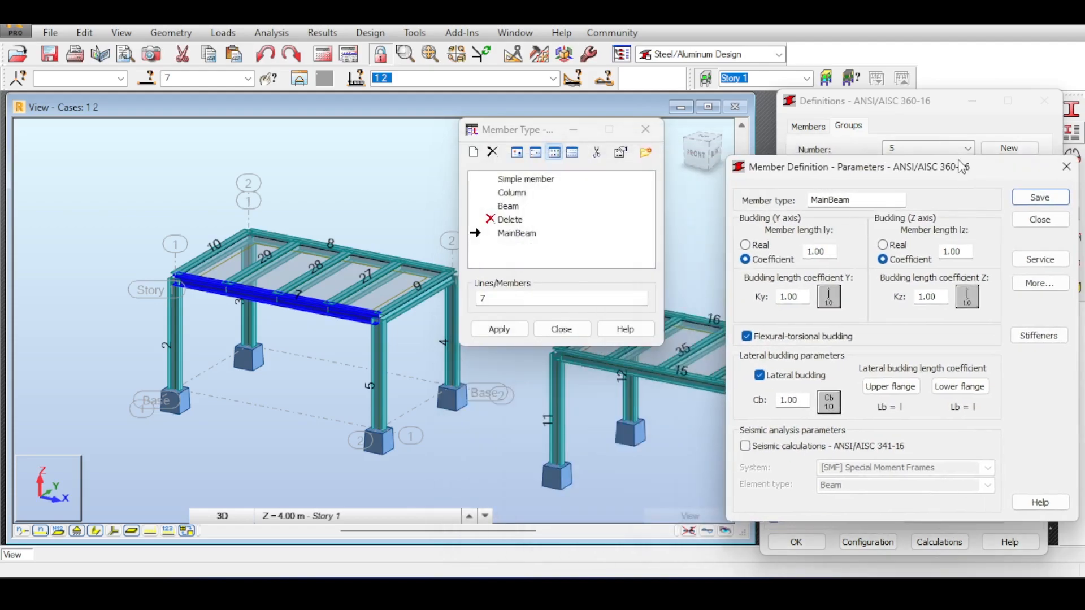
Assign the MainBeam member type to the long frame beams 7, 8, 15 and 16 of the first two frames
{"action": "left_click", "coordinate": [534, 233]}
{"action": "left_click", "coordinate": [533, 231]}
{"action": "left_click", "coordinate": [602, 206]}
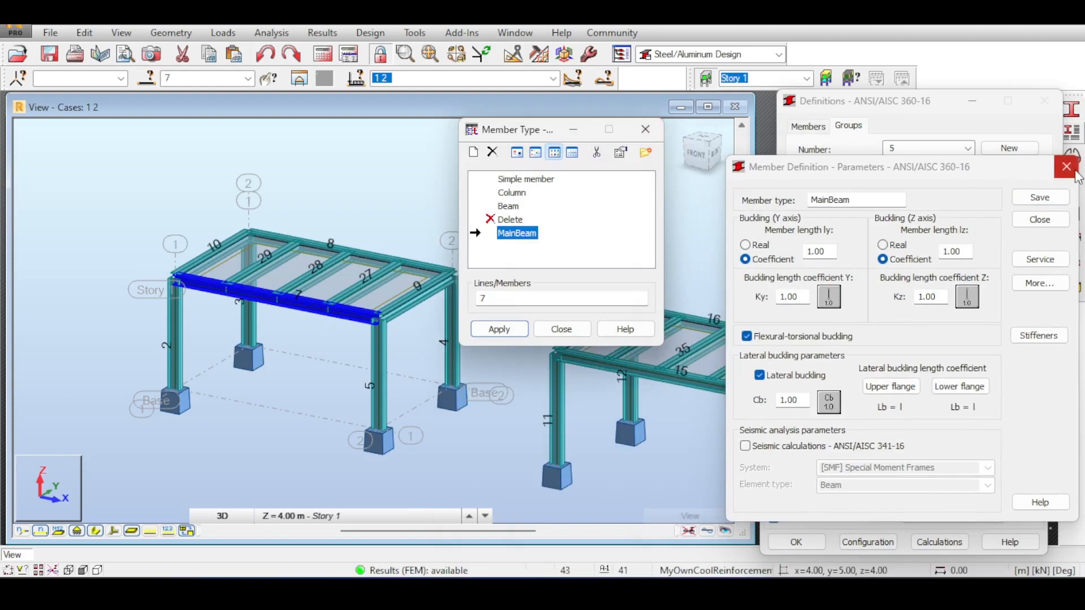
{"action": "scroll", "coordinate": [354, 254], "scroll_direction": "down", "scroll_amount": 4}
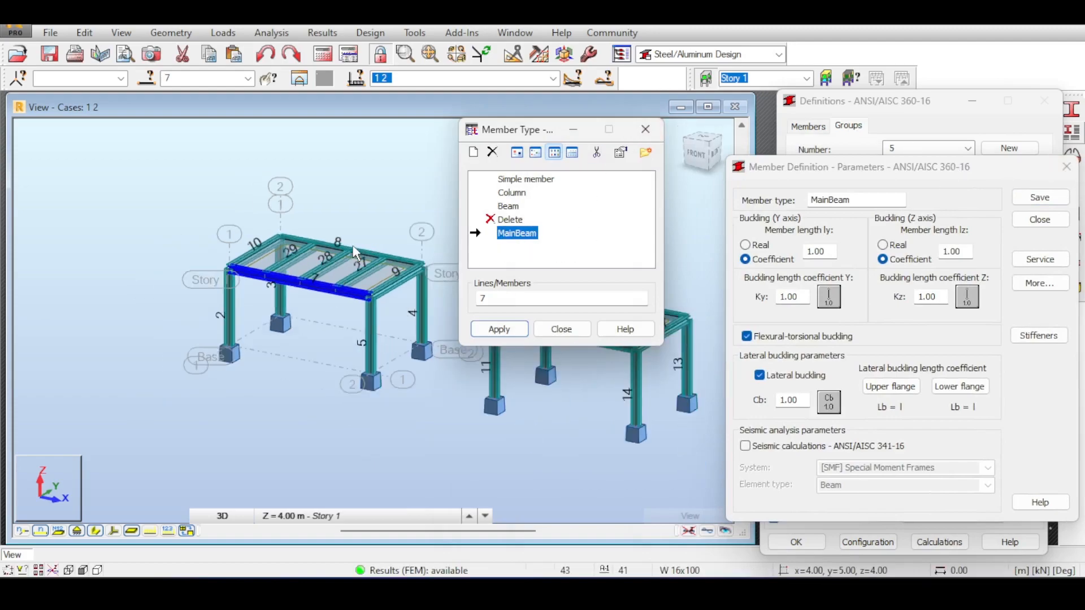
{"action": "middle_click_drag", "start_coordinate": [351, 248], "coordinate": [207, 229]}
{"action": "left_click", "coordinate": [511, 298]}
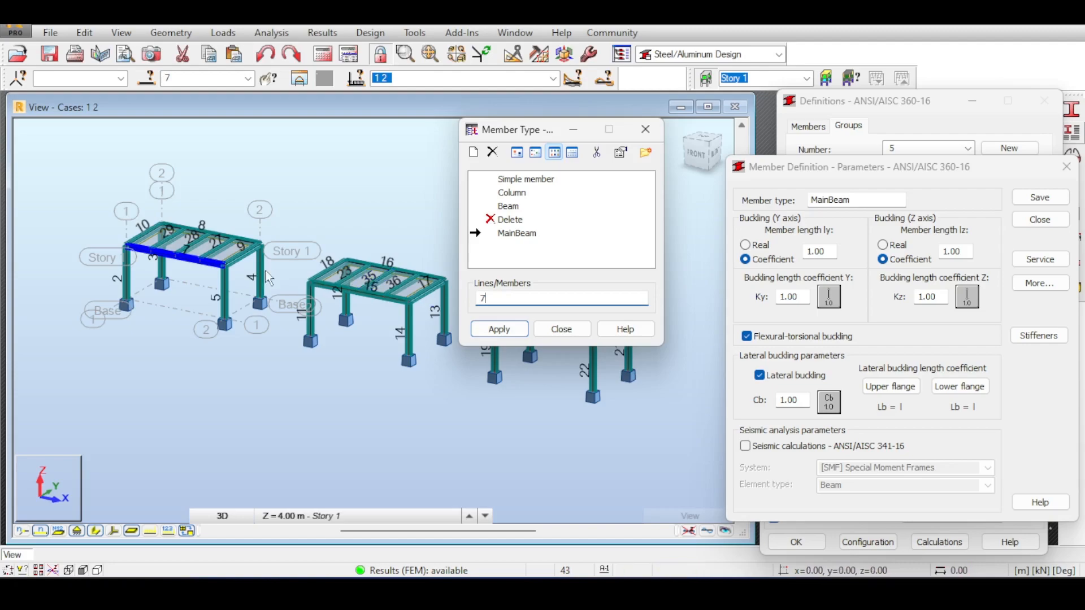
{"action": "left_click", "coordinate": [190, 264]}
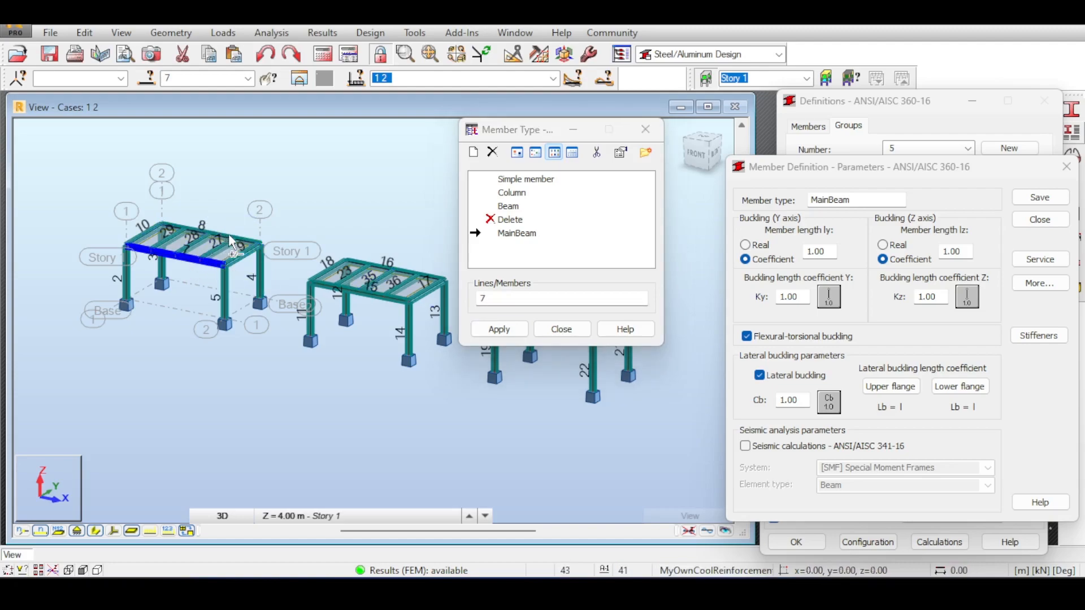
{"action": "left_click", "coordinate": [244, 239]}
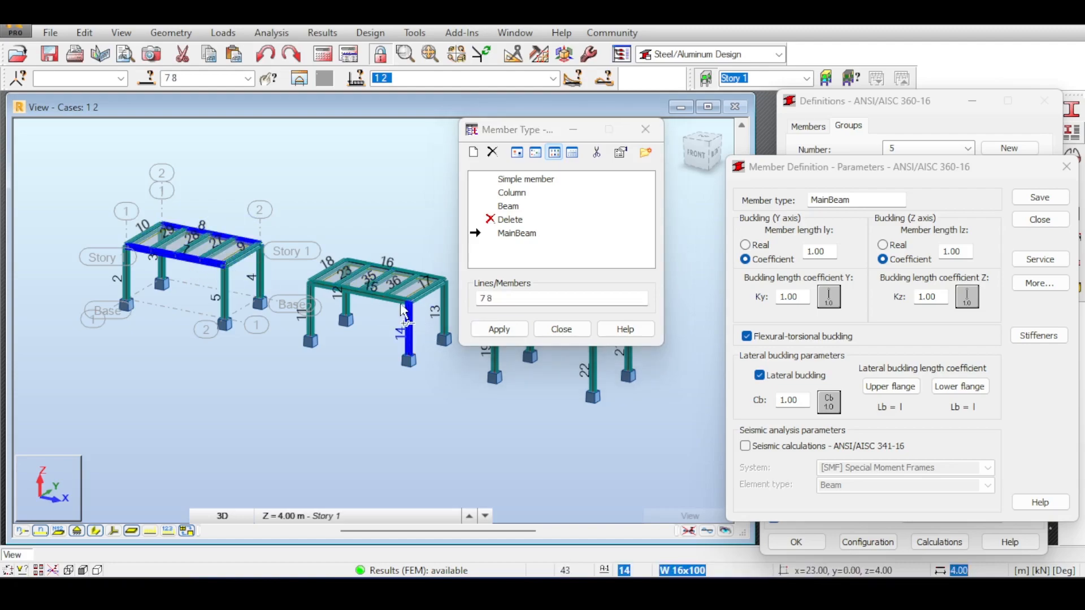
{"action": "left_click", "coordinate": [421, 275]}
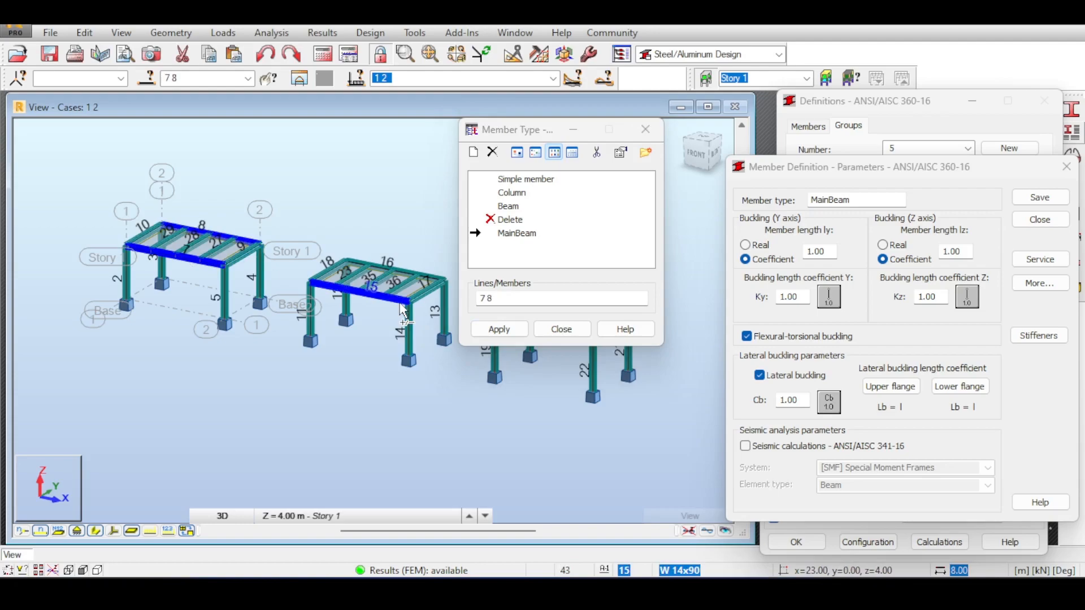
{"action": "left_click", "coordinate": [409, 272]}
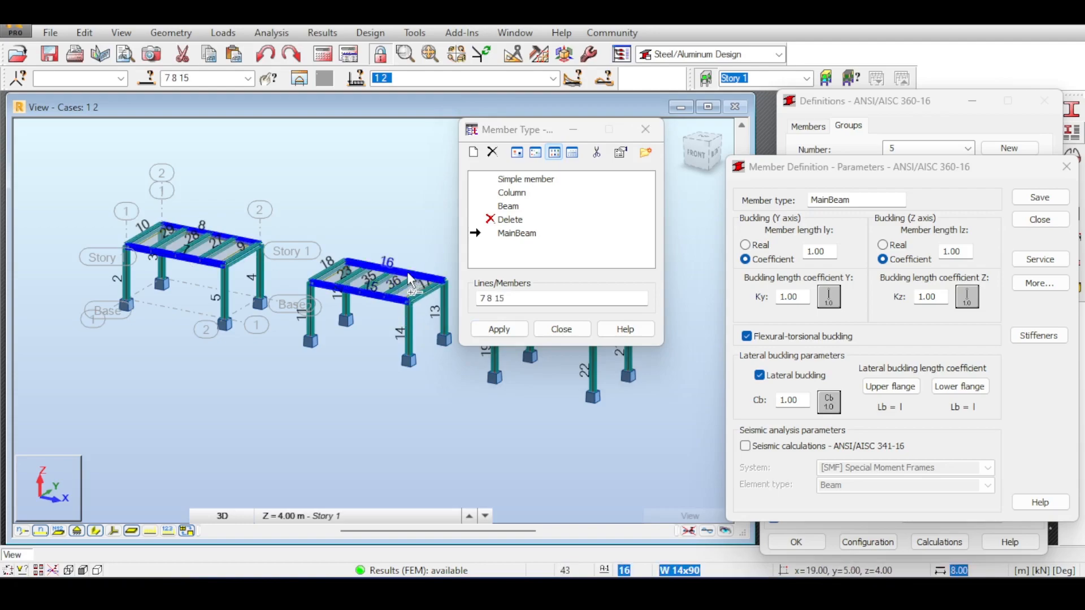
{"action": "left_click", "coordinate": [498, 329]}
Select beam 15 in the second frame, move the member type list and MainBeam parameters clear of it, and close the parameters
{"action": "scroll", "coordinate": [408, 325], "scroll_direction": "up", "scroll_amount": 3}
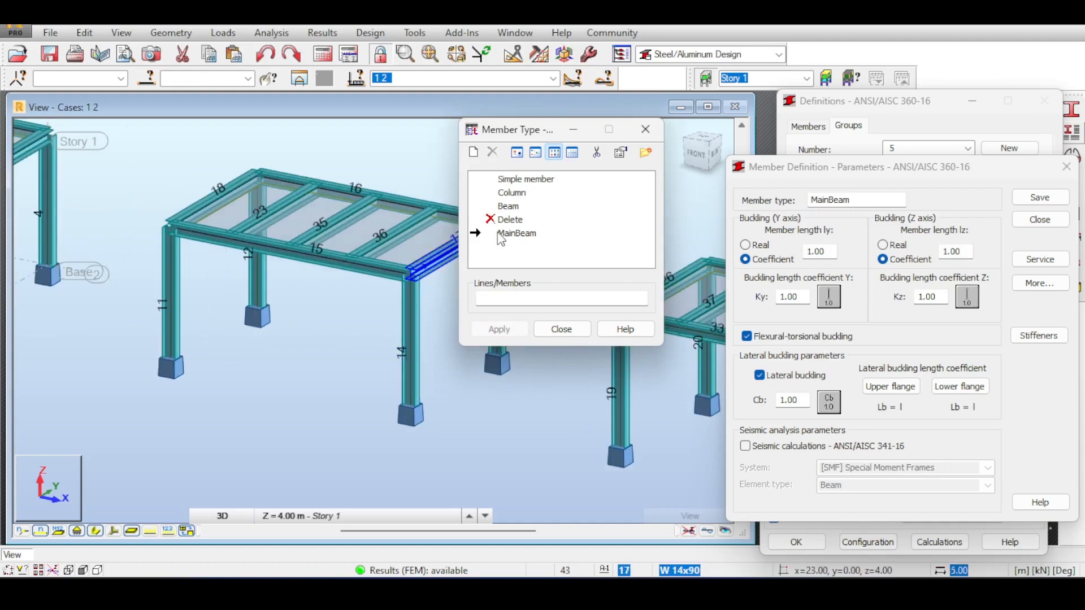
{"action": "left_click", "coordinate": [330, 272]}
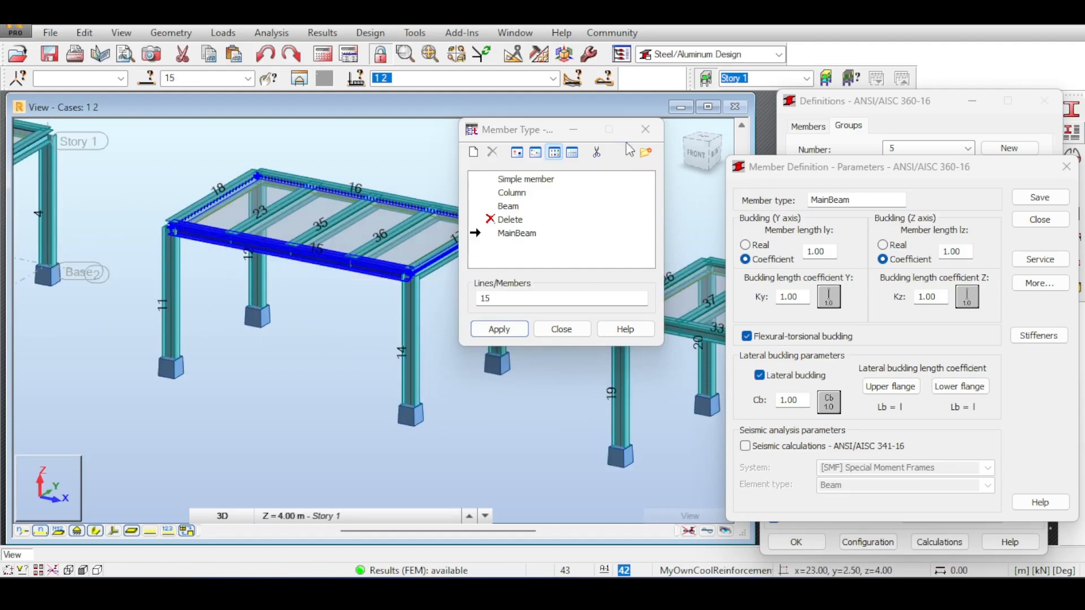
{"action": "left_click_drag", "start_coordinate": [785, 172], "coordinate": [169, 85]}
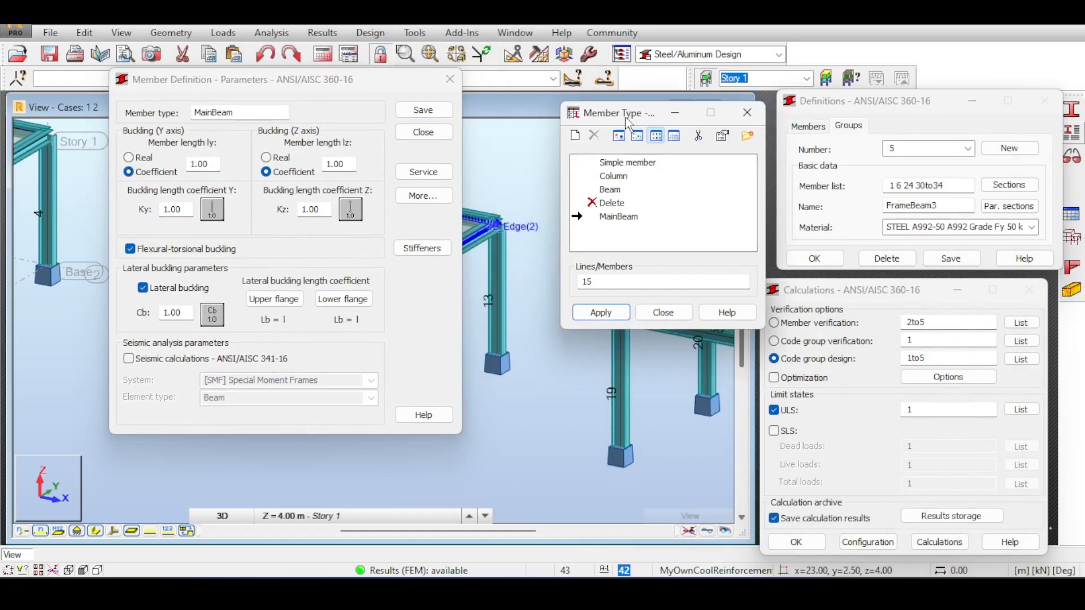
{"action": "left_click", "coordinate": [209, 89]}
{"action": "left_click_drag", "start_coordinate": [218, 90], "coordinate": [847, 246]}
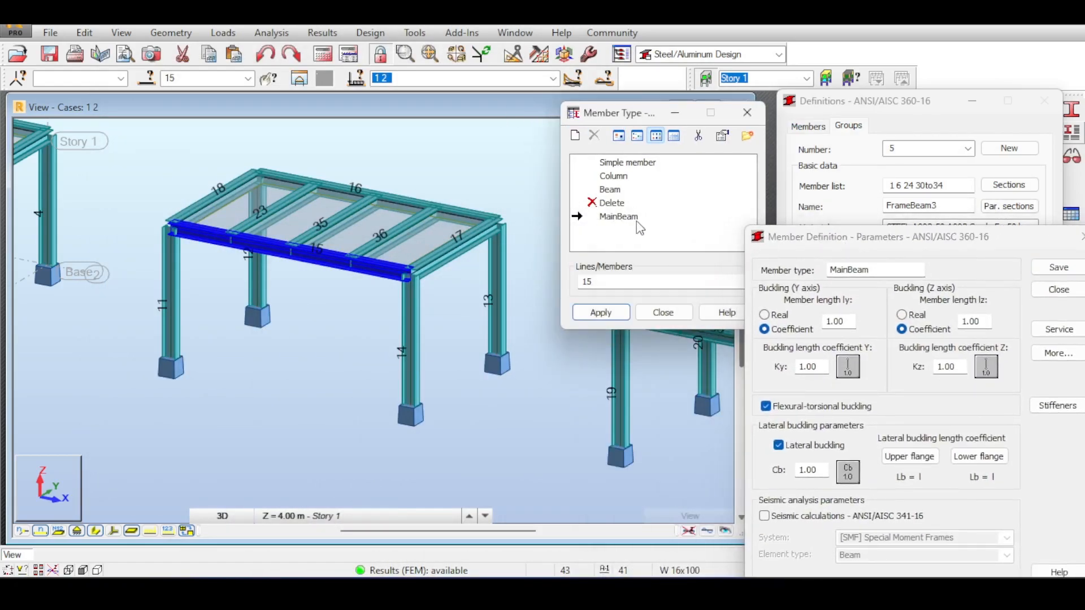
{"action": "left_click", "coordinate": [617, 217]}
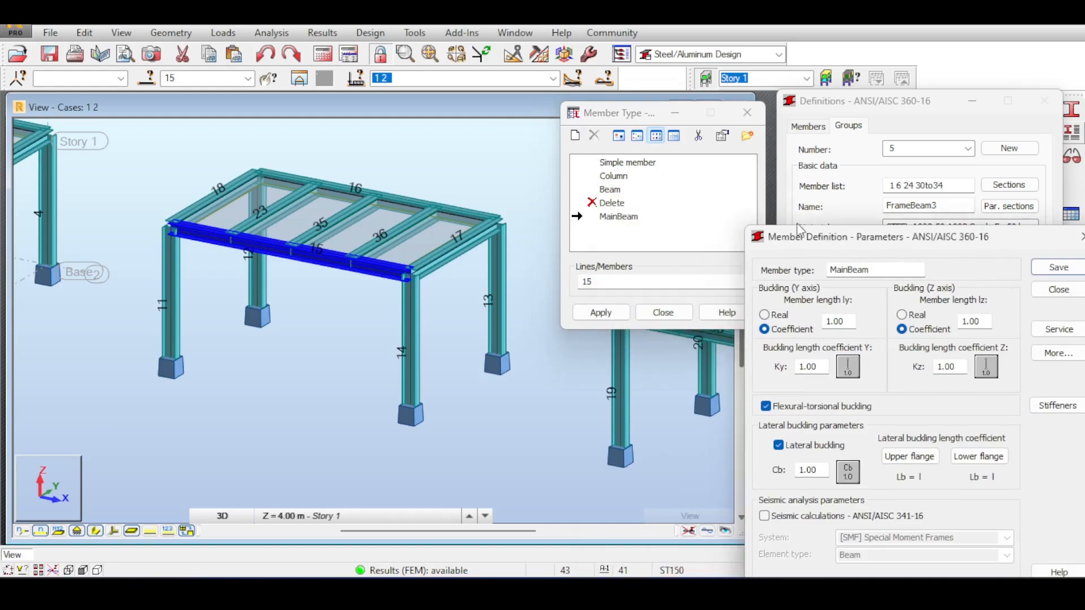
{"action": "left_click_drag", "start_coordinate": [880, 235], "coordinate": [706, 231]}
{"action": "left_click", "coordinate": [920, 241]}
Create a MainColumn member type by saving the MainBeam parameters under the new name
{"action": "double_click", "coordinate": [619, 217]}
{"action": "double_click", "coordinate": [690, 170]}
{"action": "type", "text": "MainColumn"}
{"action": "left_click", "coordinate": [896, 169]}
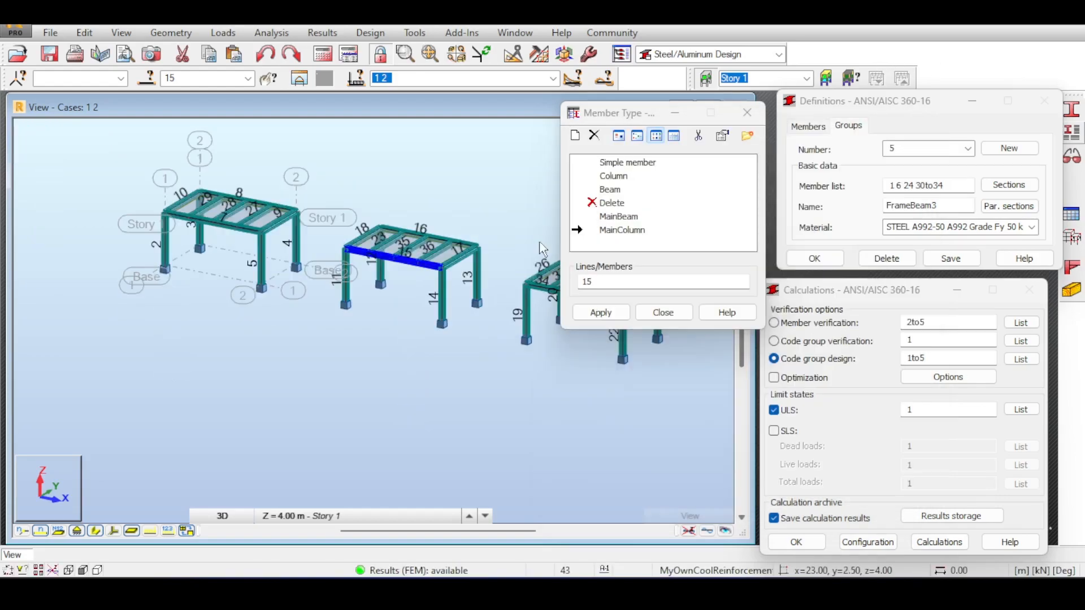
Assign the MainColumn type to all columns of the three frames, 2to5 11to14 19to22, selecting them together from the front
{"action": "scroll", "coordinate": [540, 249], "scroll_direction": "down", "scroll_amount": 2}
{"action": "left_click", "coordinate": [621, 230]}
{"action": "left_click_drag", "start_coordinate": [621, 113], "coordinate": [742, 248]}
{"action": "left_click", "coordinate": [704, 152]}
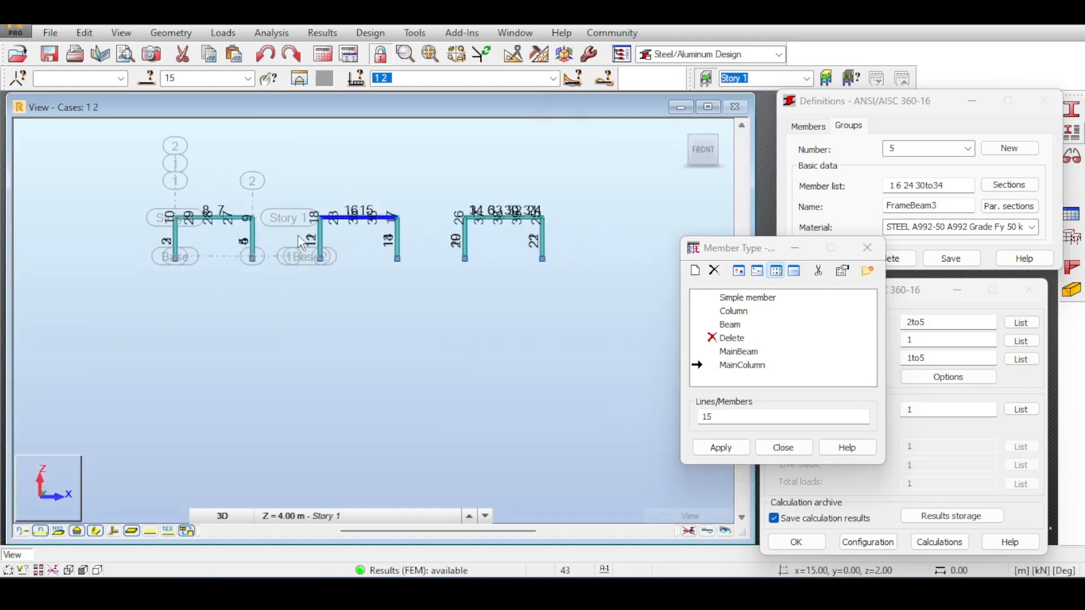
{"action": "double_click", "coordinate": [735, 416]}
{"action": "type", "text": "1"}
{"action": "left_click_drag", "start_coordinate": [571, 235], "coordinate": [155, 261]}
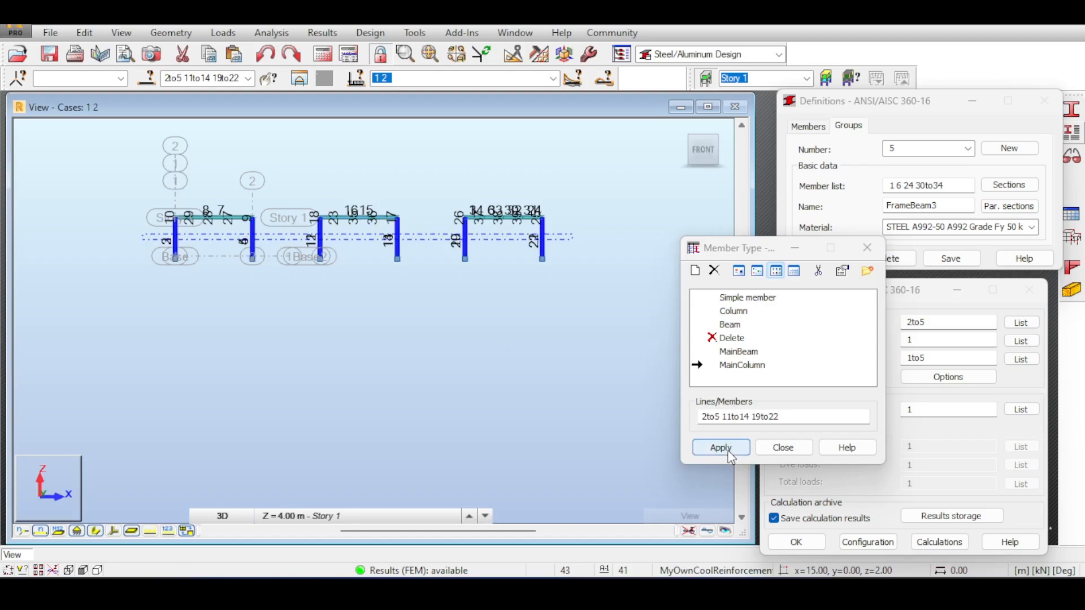
{"action": "left_click", "coordinate": [717, 450]}
Look over the split beams of the third frame and close the member type list
{"action": "left_click_drag", "start_coordinate": [727, 255], "coordinate": [675, 238]}
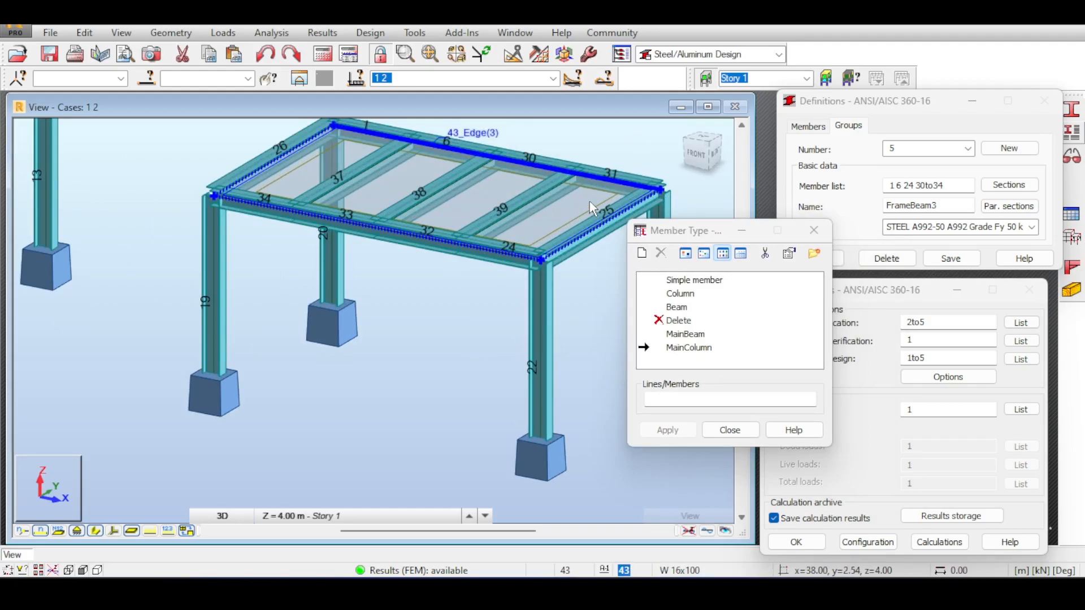
{"action": "left_click", "coordinate": [529, 205]}
{"action": "left_click", "coordinate": [661, 335]}
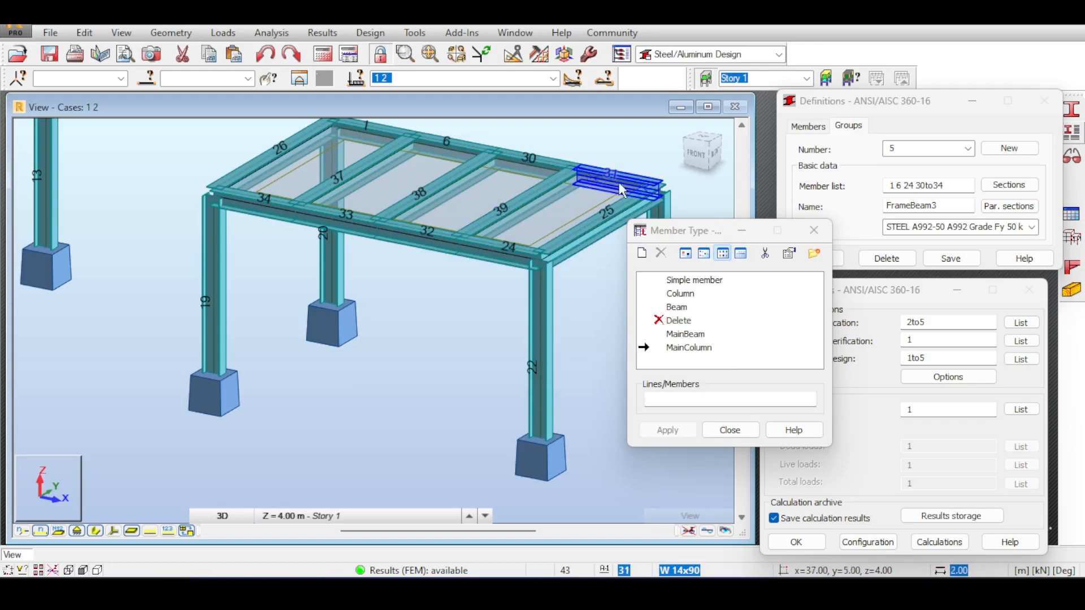
{"action": "left_click", "coordinate": [814, 230]}
Rerun the structural analysis, continuing with the separate structure, and close the calculation messages
{"action": "left_click", "coordinate": [319, 58]}
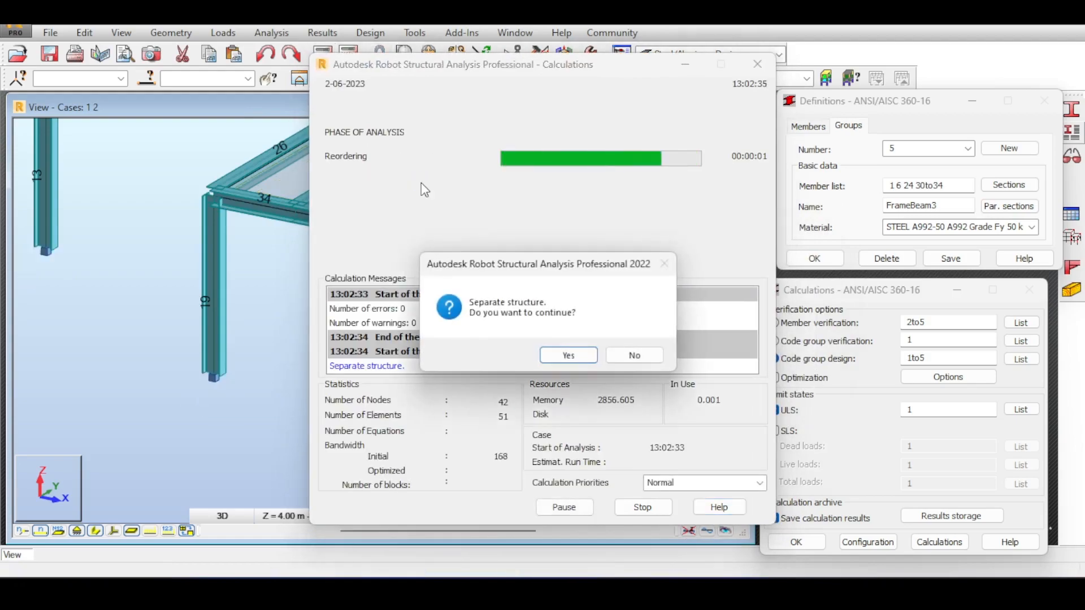
{"action": "left_click", "coordinate": [566, 356]}
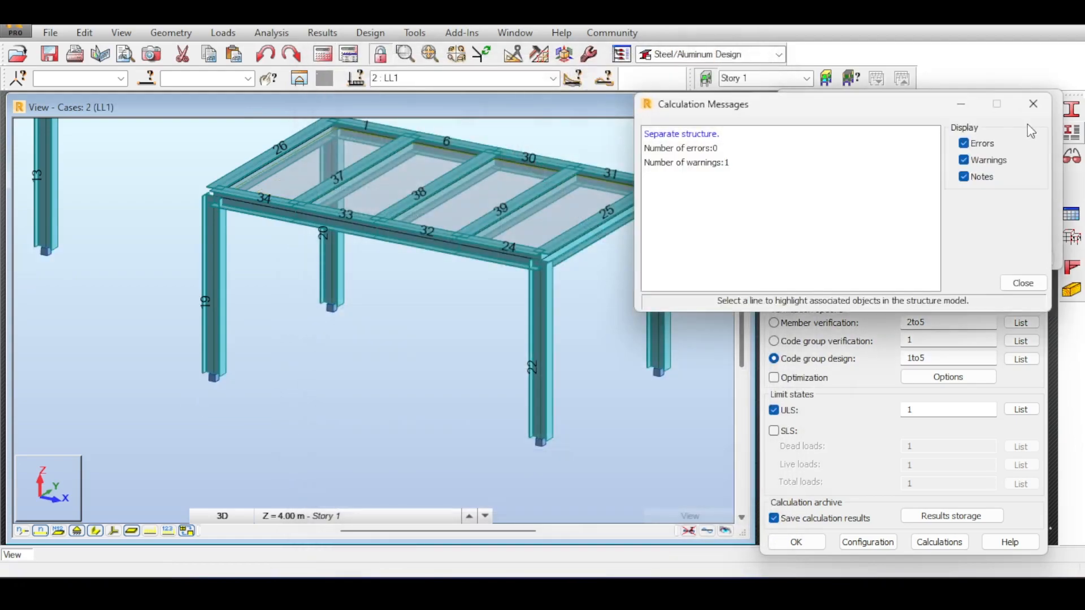
{"action": "left_click", "coordinate": [1031, 104]}
Open the MainColumn type's parameters and look over the columns of the first two frames
{"action": "left_click_drag", "start_coordinate": [678, 231], "coordinate": [608, 118]}
{"action": "double_click", "coordinate": [619, 235]}
{"action": "mouse_move", "coordinate": [359, 142]}
{"action": "middle_mouse_down"}
{"action": "mouse_move", "coordinate": [279, 135]}
{"action": "mouse_move", "coordinate": [292, 125]}
{"action": "mouse_move", "coordinate": [353, 128]}
{"action": "middle_mouse_up"}
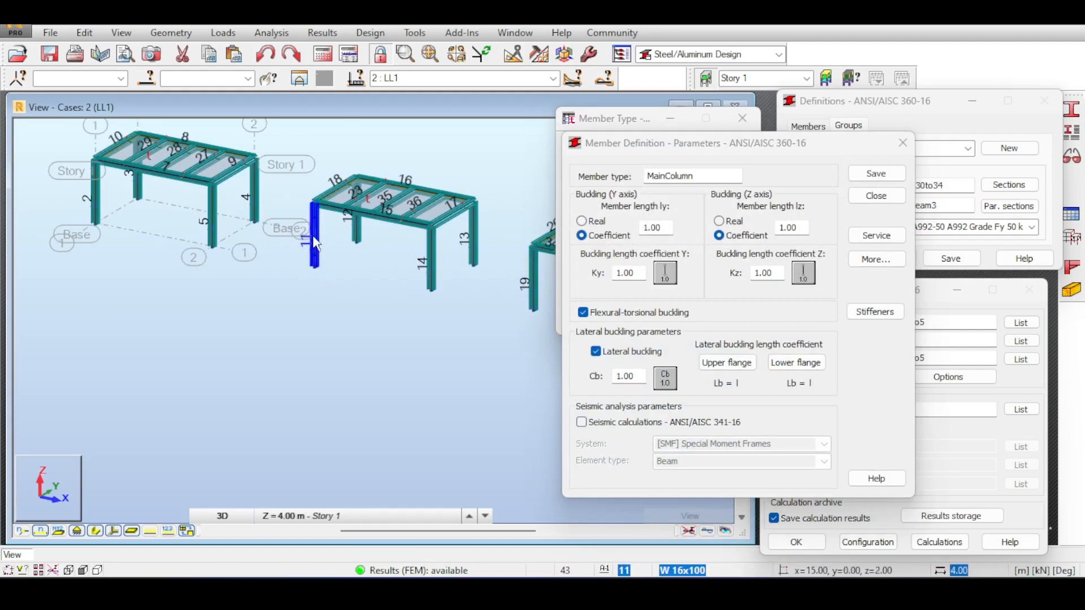
{"action": "scroll", "coordinate": [316, 244], "scroll_direction": "up", "scroll_amount": 1}
{"action": "middle_click_drag", "start_coordinate": [338, 225], "coordinate": [337, 231]}
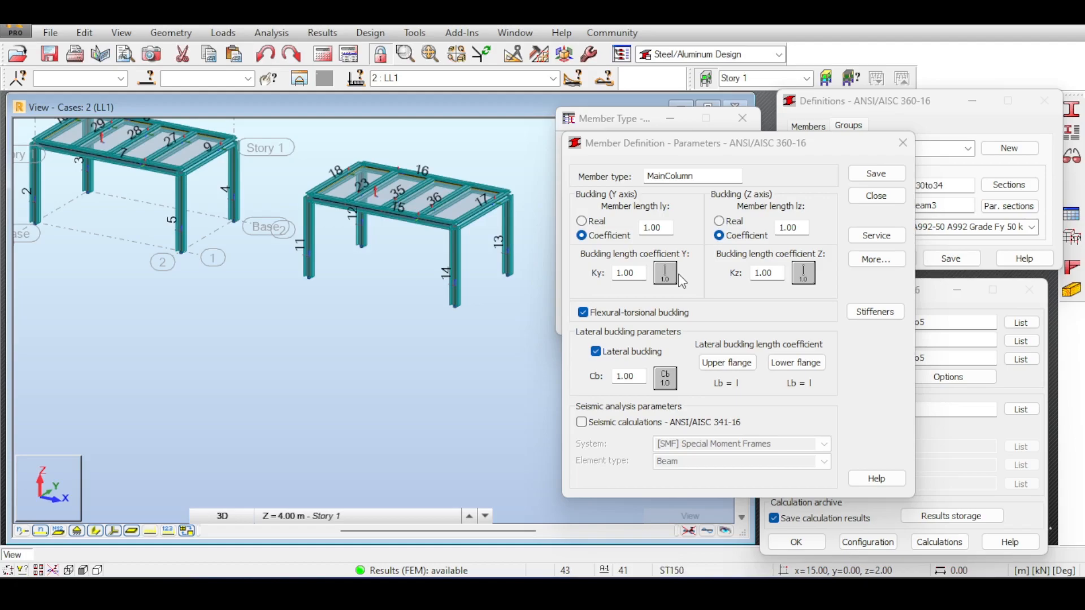
{"action": "middle_click_drag", "start_coordinate": [153, 249], "coordinate": [236, 262]}
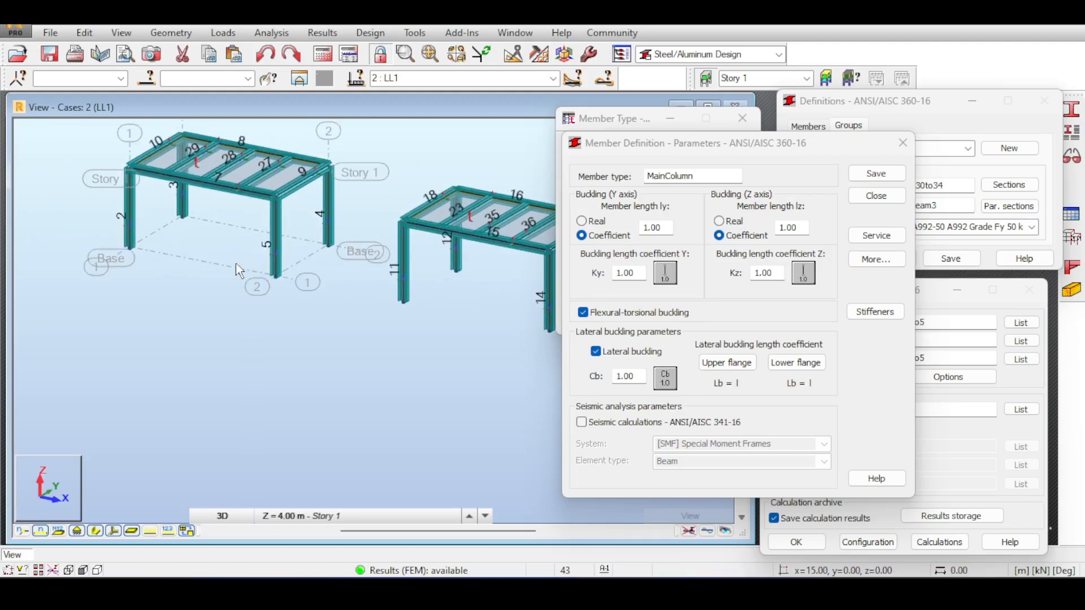
Examine the basic buckling diagrams for MainColumn's Y axis and keep the 1.0 coefficient
{"action": "left_click", "coordinate": [665, 273]}
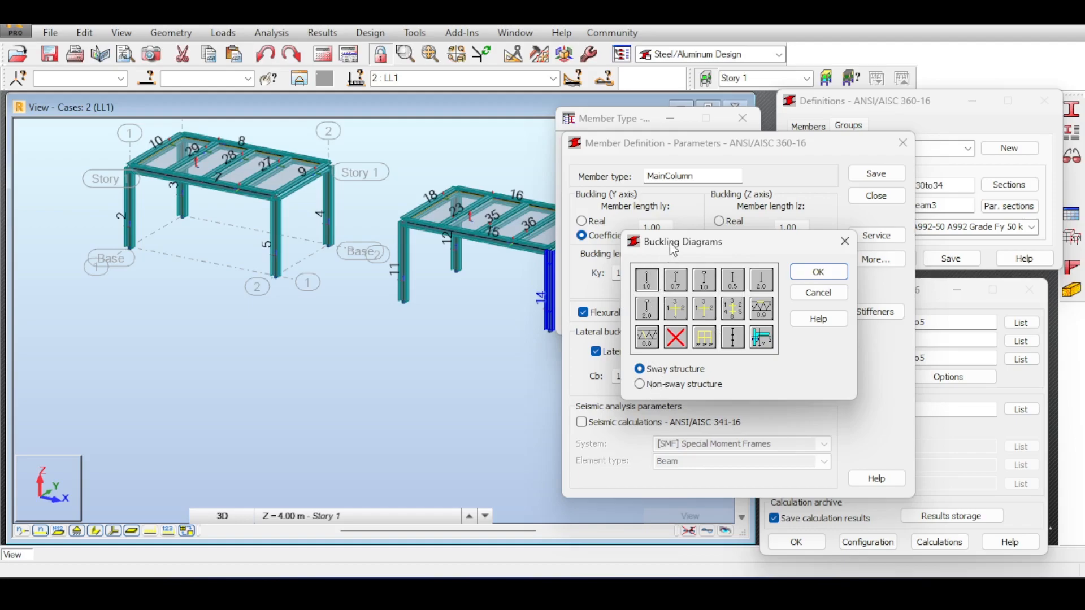
{"action": "left_click_drag", "start_coordinate": [670, 245], "coordinate": [542, 171]}
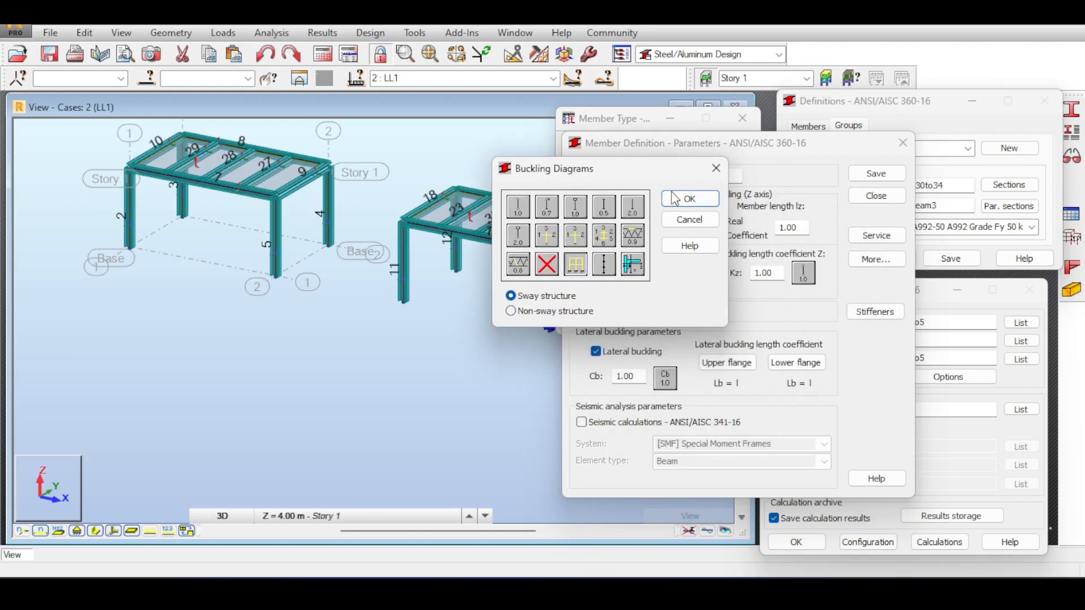
{"action": "left_click", "coordinate": [690, 198]}
{"action": "left_click", "coordinate": [659, 280]}
{"action": "left_click", "coordinate": [651, 282]}
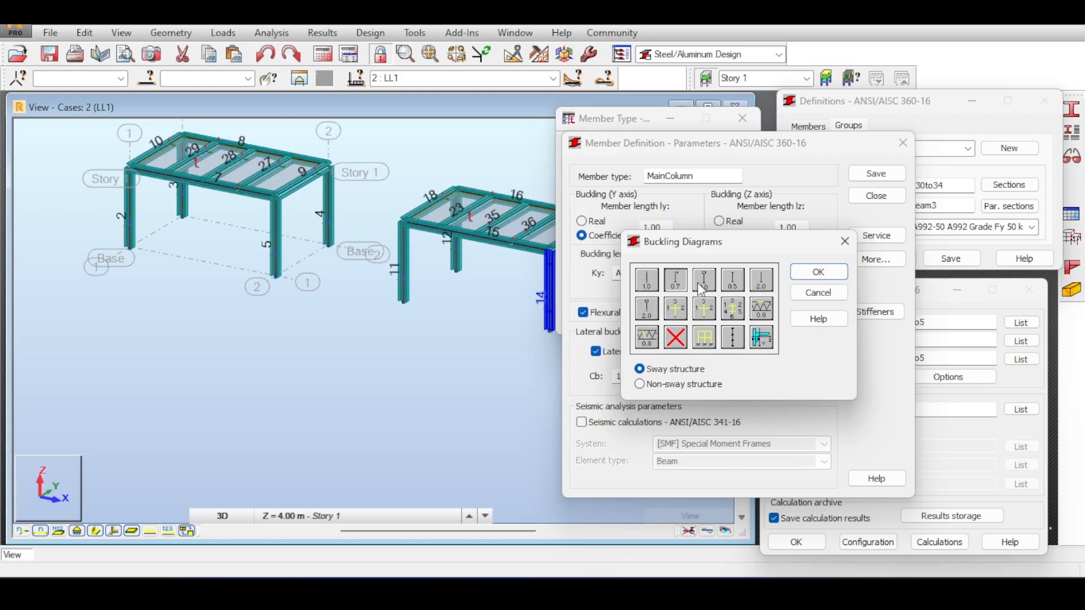
{"action": "left_click", "coordinate": [676, 288]}
{"action": "left_click", "coordinate": [651, 286]}
{"action": "left_click", "coordinate": [739, 287]}
{"action": "left_click", "coordinate": [761, 289]}
{"action": "left_click", "coordinate": [654, 277]}
{"action": "left_click", "coordinate": [812, 273]}
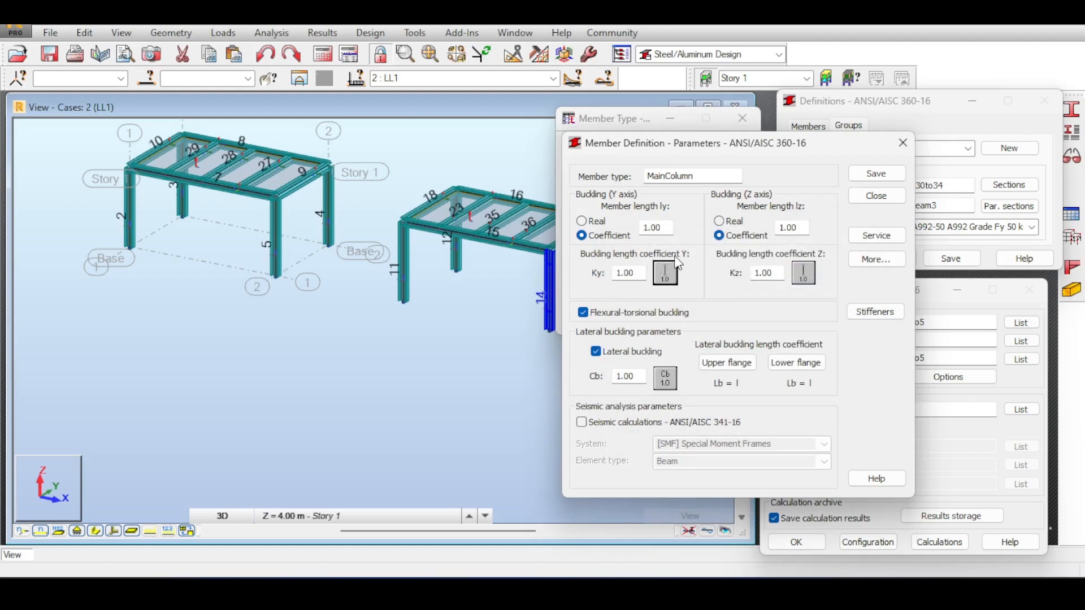
Compare the sway and non-sway structure options in the Y-axis buckling diagrams, and cancel the dialog
{"action": "left_click", "coordinate": [670, 273]}
{"action": "left_click", "coordinate": [640, 384]}
{"action": "left_click", "coordinate": [644, 370]}
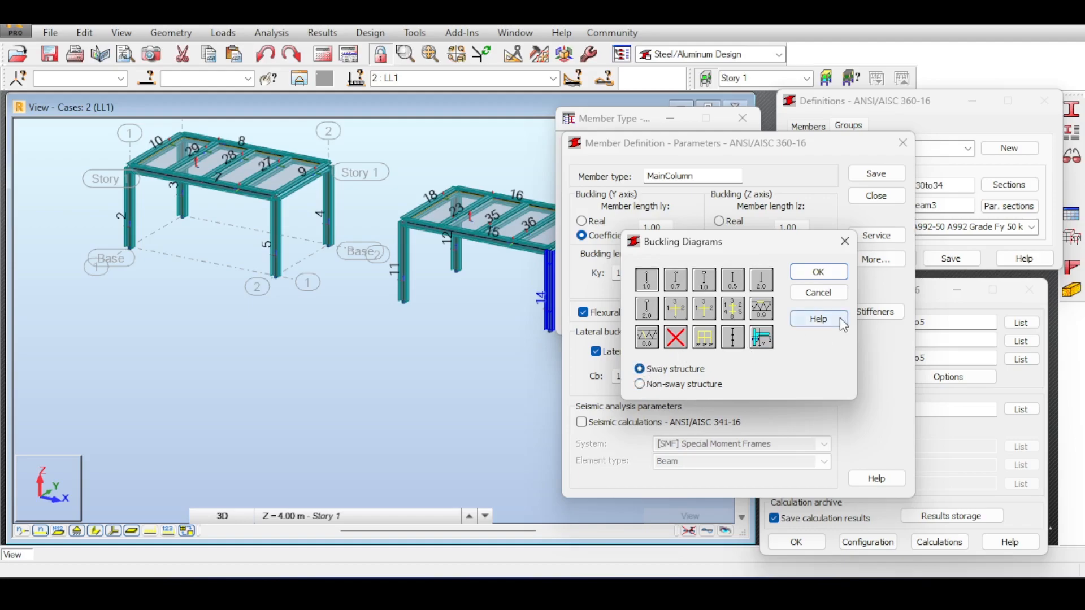
{"action": "left_click", "coordinate": [820, 294]}
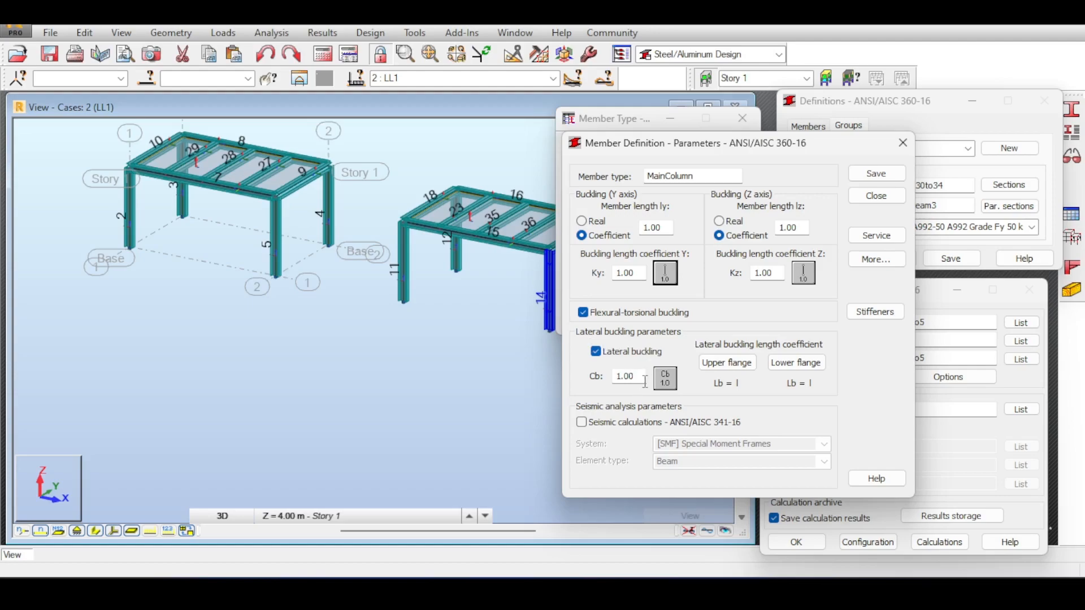
Examine the Cb options for MainColumn's lateral buckling and cancel without changing the parameter
{"action": "left_click", "coordinate": [664, 380]}
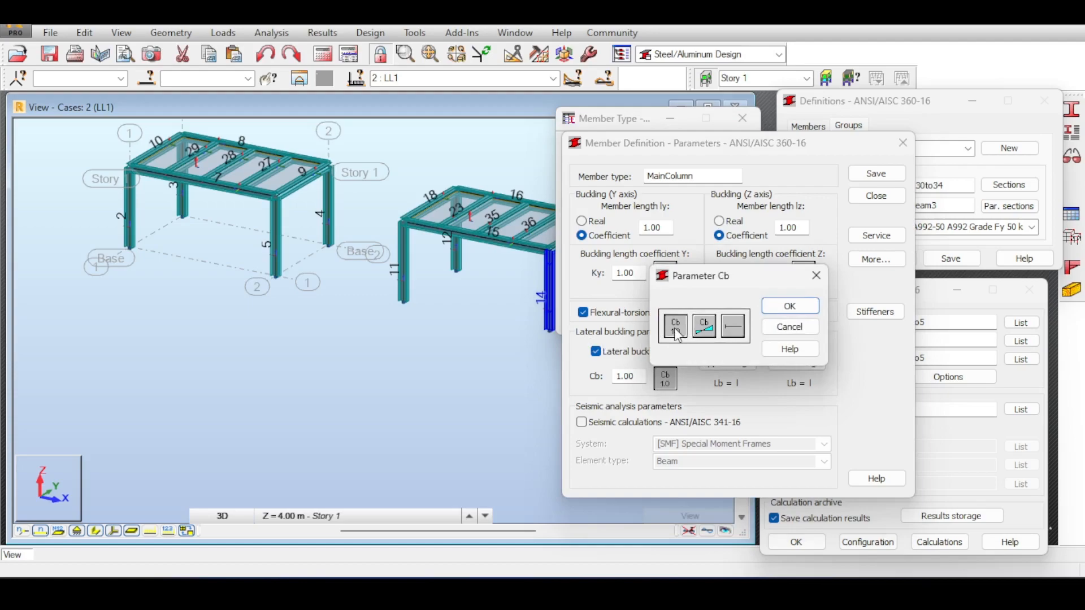
{"action": "left_click", "coordinate": [707, 334]}
{"action": "left_click", "coordinate": [707, 335]}
{"action": "left_click", "coordinate": [708, 333]}
{"action": "left_click", "coordinate": [710, 330]}
{"action": "left_click", "coordinate": [699, 337]}
{"action": "left_click", "coordinate": [682, 326]}
{"action": "left_click", "coordinate": [714, 324]}
{"action": "left_click", "coordinate": [687, 328]}
{"action": "left_click", "coordinate": [790, 326]}
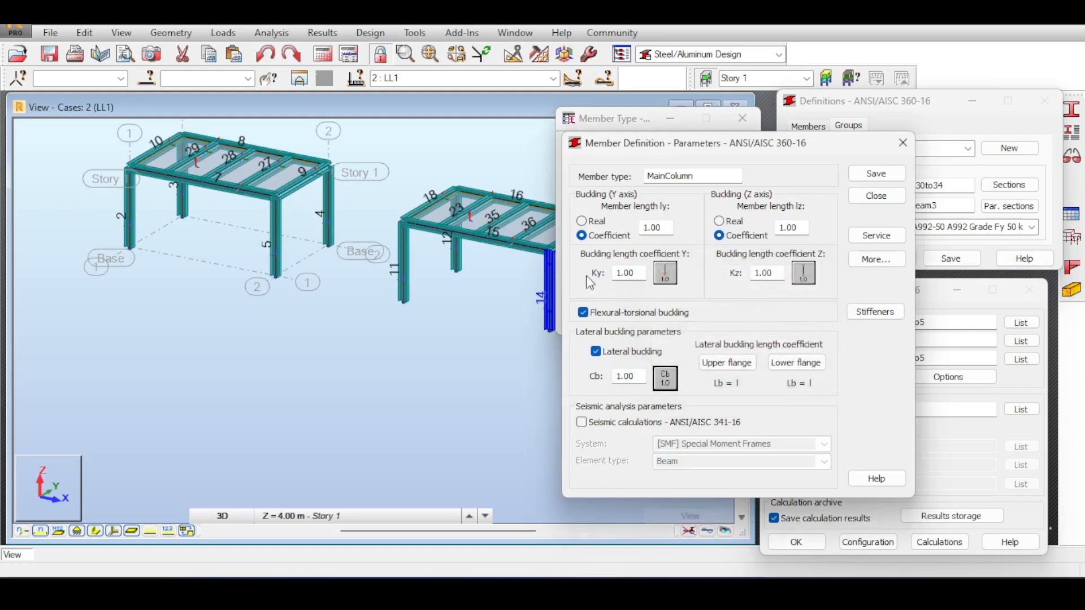
Choose the six-adjoining-member sway buckling diagram for MainColumn's Y axis and open its adjoining member parameters
{"action": "left_click", "coordinate": [665, 273]}
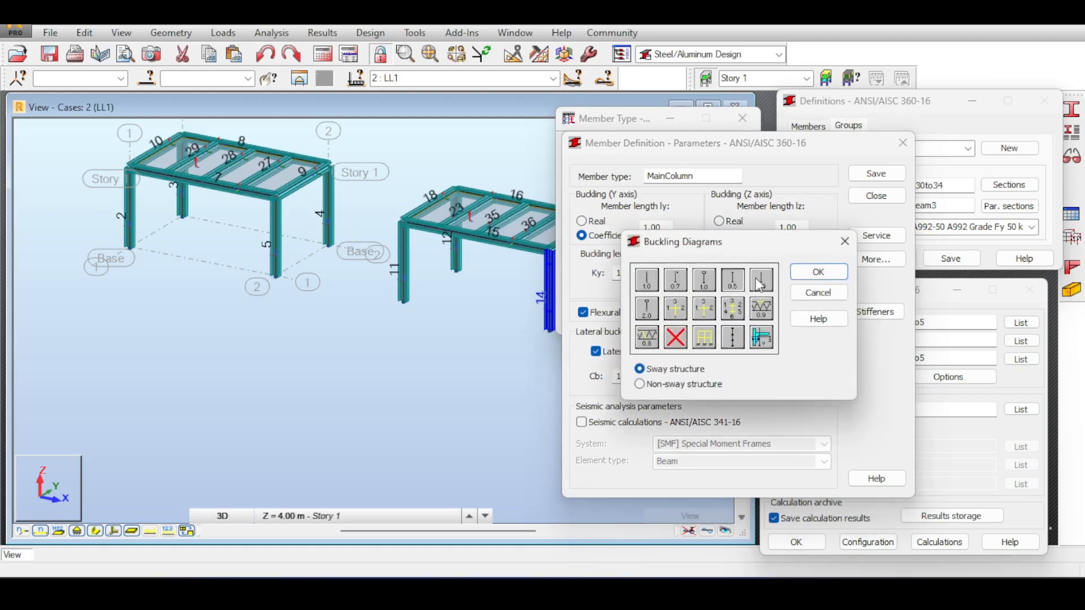
{"action": "left_click", "coordinate": [731, 307]}
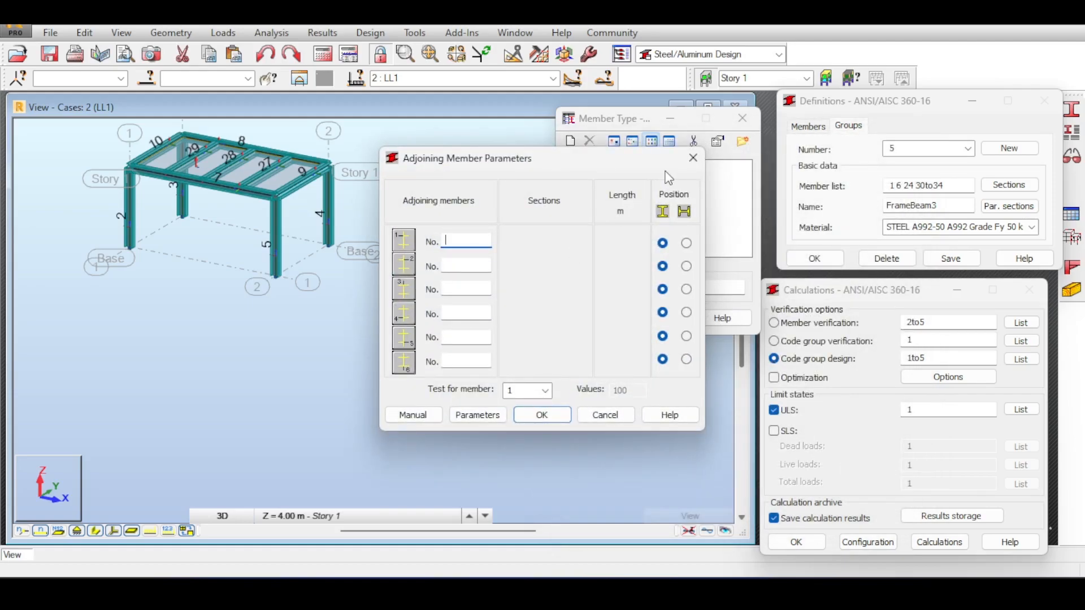
{"action": "left_click", "coordinate": [693, 157]}
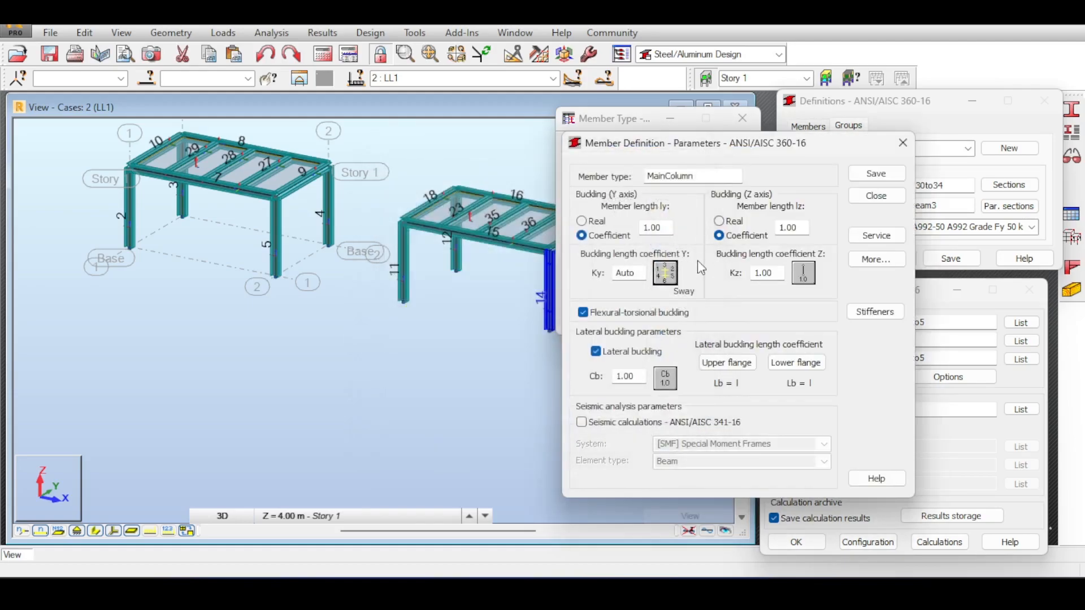
{"action": "left_click", "coordinate": [666, 273]}
{"action": "left_click", "coordinate": [738, 312]}
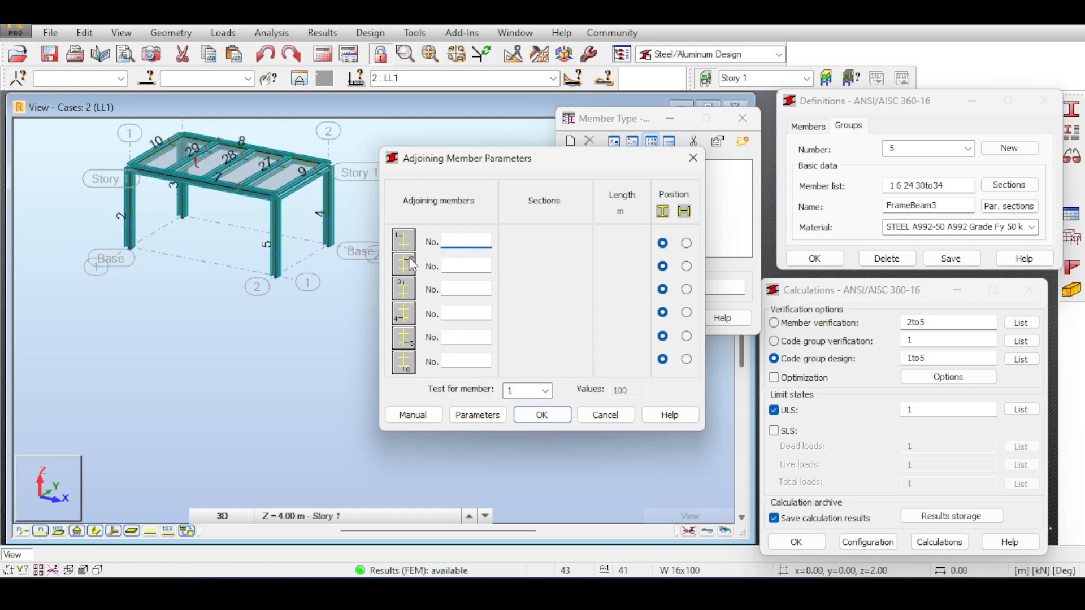
Assign 40 as the second adjoining member and switch the first three adjoining members to the alternate section position
{"action": "left_click", "coordinate": [438, 268]}
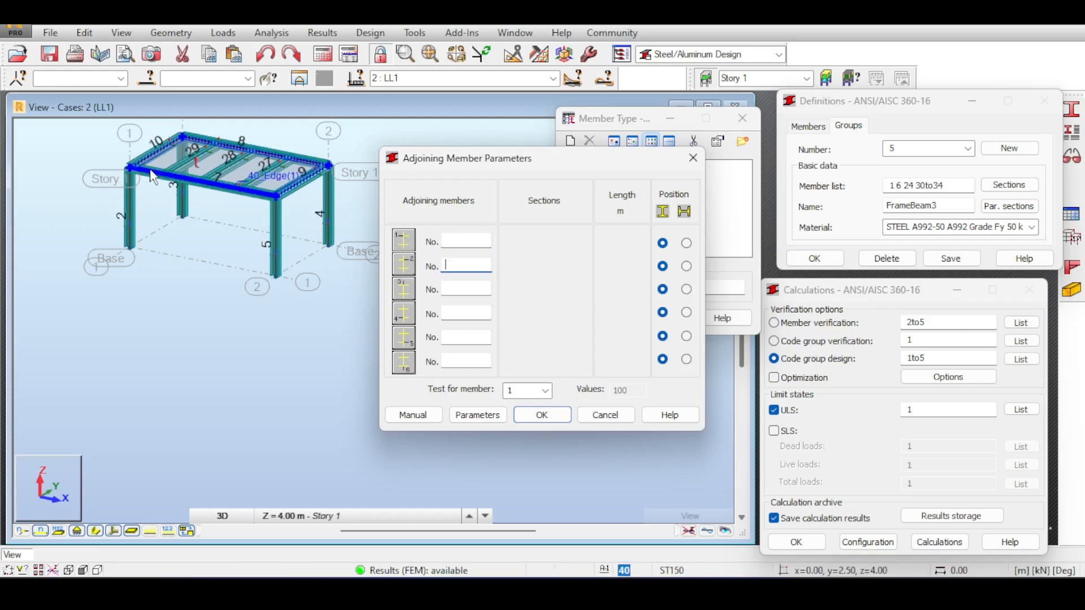
{"action": "type", "text": "40"}
{"action": "left_click", "coordinate": [449, 287]}
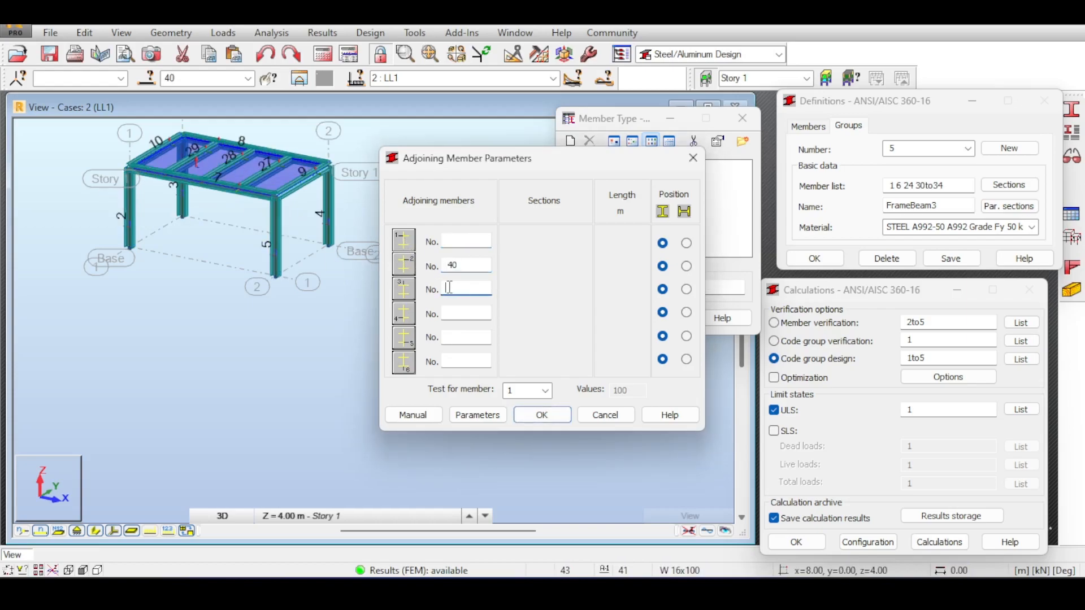
{"action": "left_click", "coordinate": [446, 313]}
{"action": "left_click", "coordinate": [447, 337]}
{"action": "left_click", "coordinate": [452, 361]}
{"action": "left_click", "coordinate": [686, 243]}
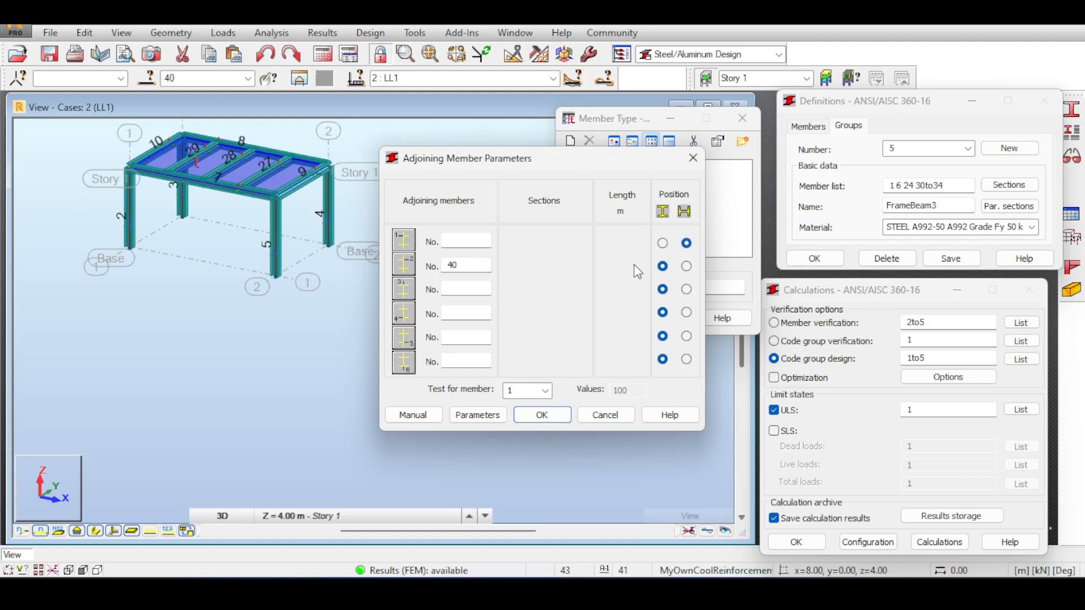
{"action": "left_click", "coordinate": [686, 266]}
{"action": "left_click", "coordinate": [686, 289]}
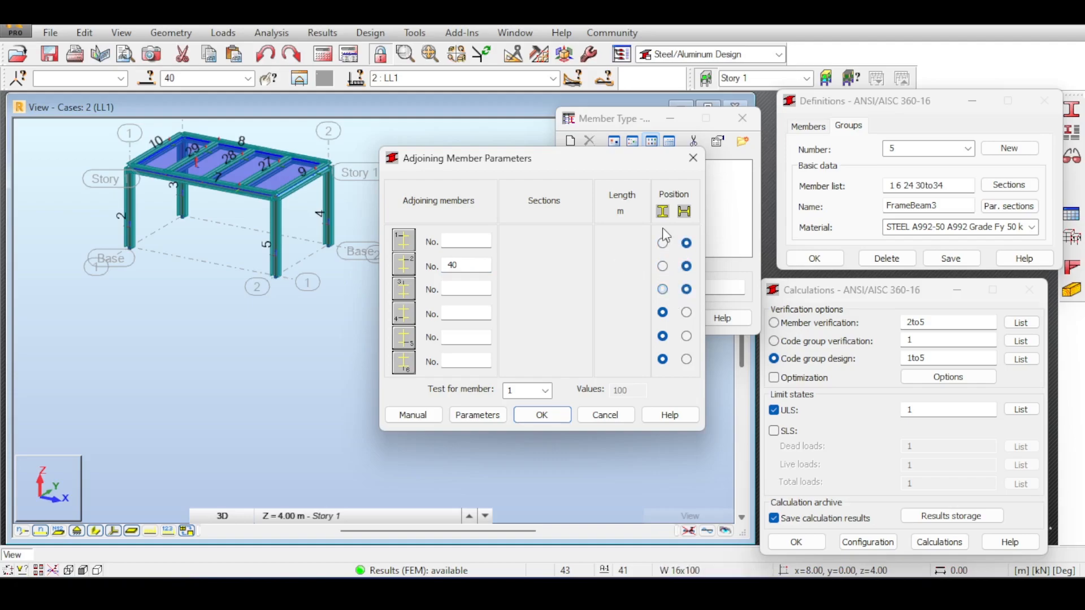
Discard the adjoining member settings and restore the 1.0 buckling diagram for MainColumn's Y axis
{"action": "left_click", "coordinate": [604, 415]}
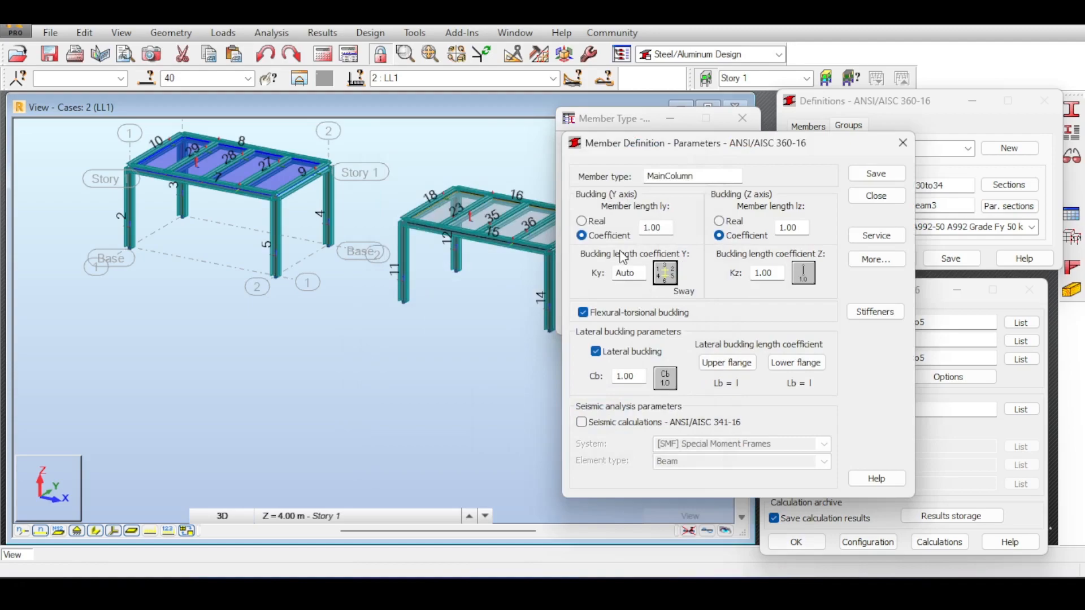
{"action": "left_click", "coordinate": [664, 273]}
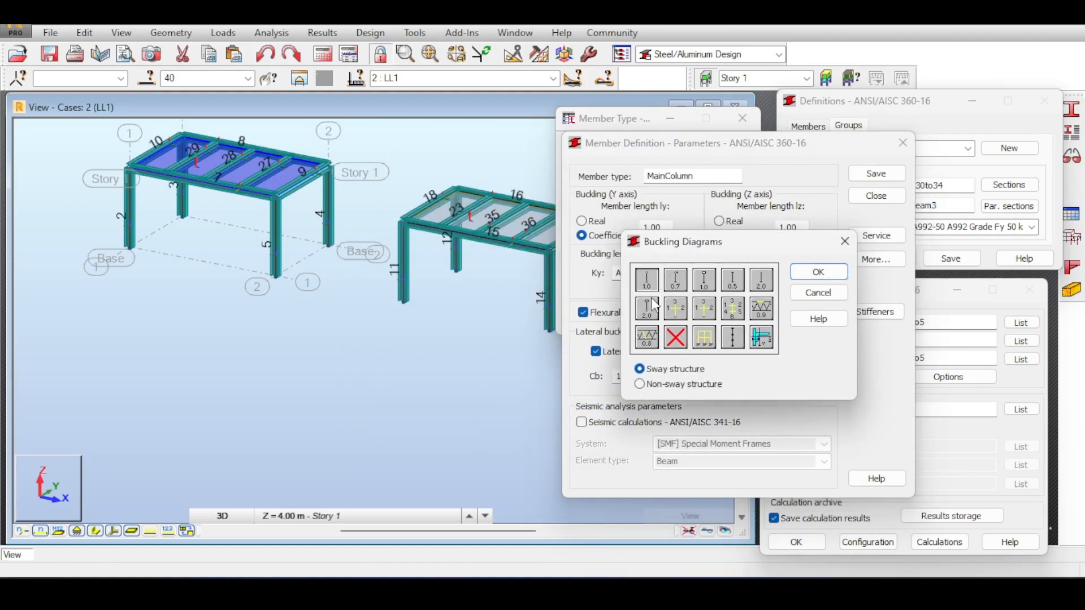
{"action": "left_click", "coordinate": [831, 273]}
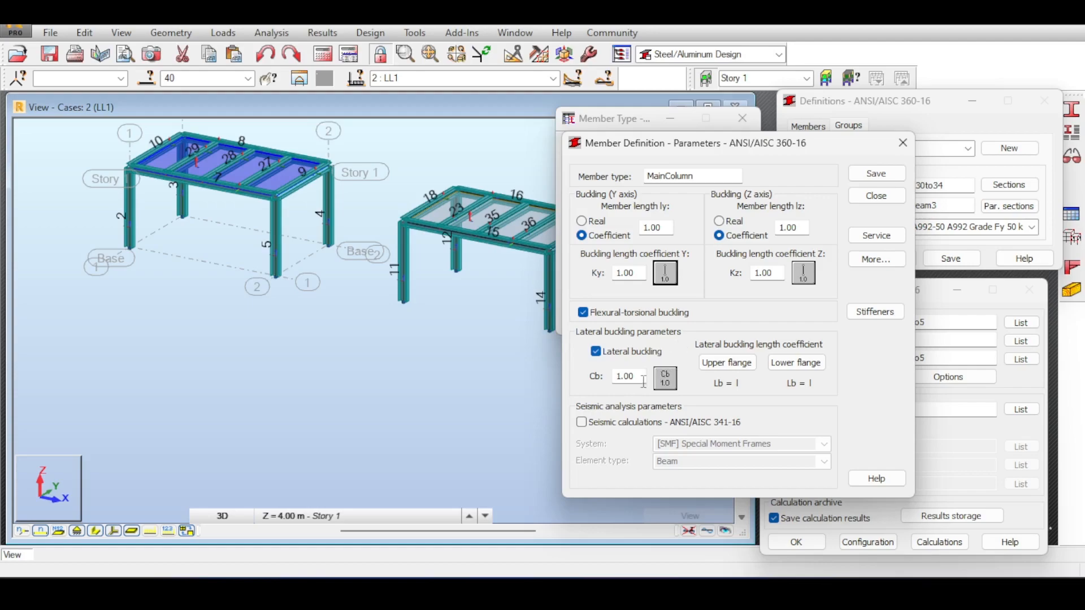
Examine the frame system options for ANSI/AISC 341-16 seismic calculations, and leave seismic calculations off
{"action": "left_click", "coordinate": [584, 424]}
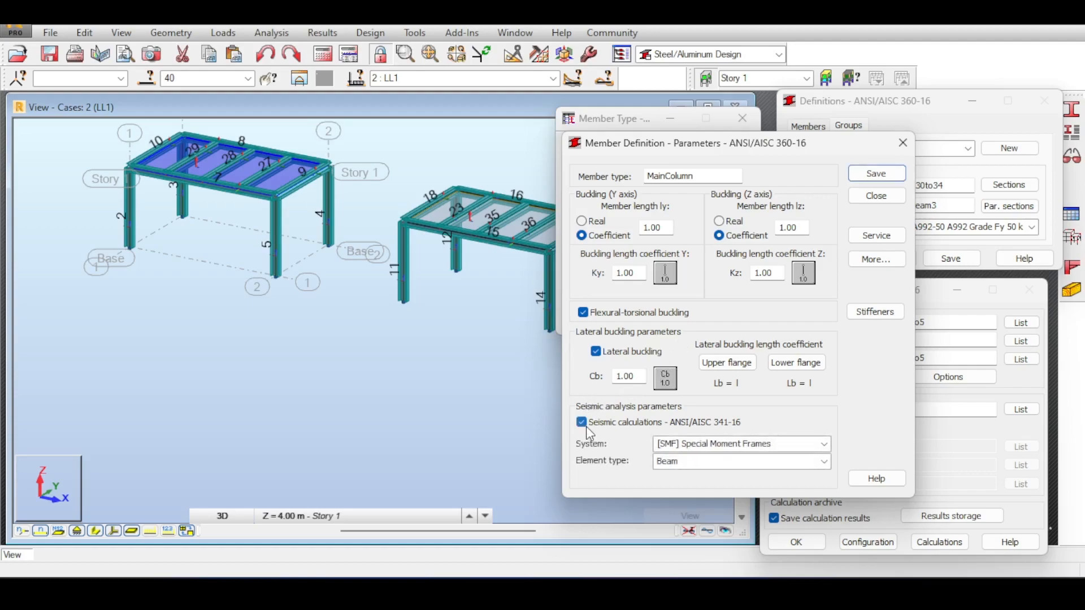
{"action": "left_click", "coordinate": [823, 444]}
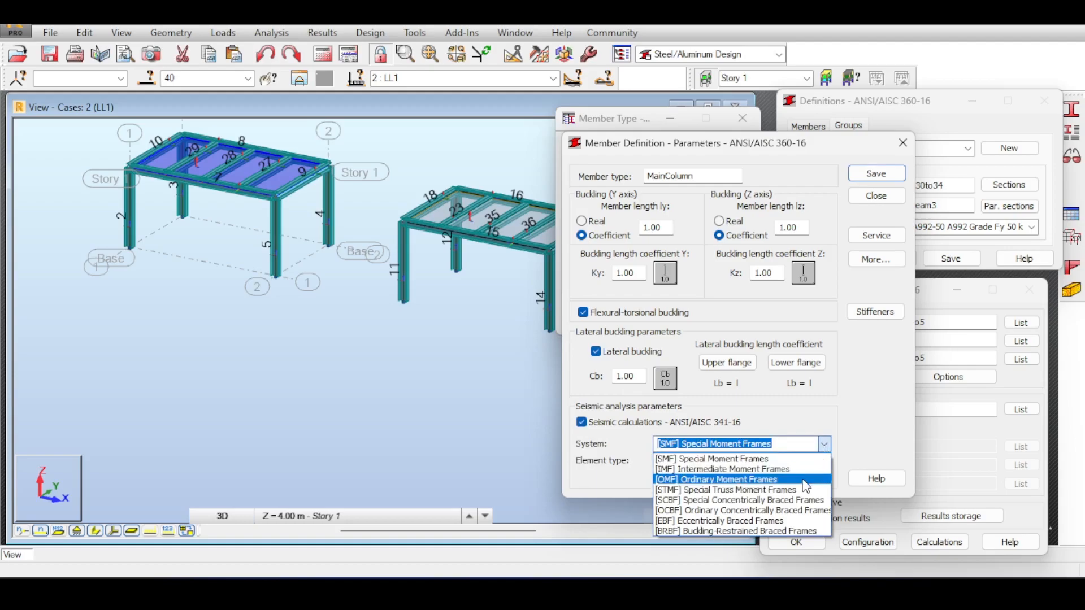
{"action": "left_click", "coordinate": [583, 422]}
{"action": "left_click", "coordinate": [583, 422]}
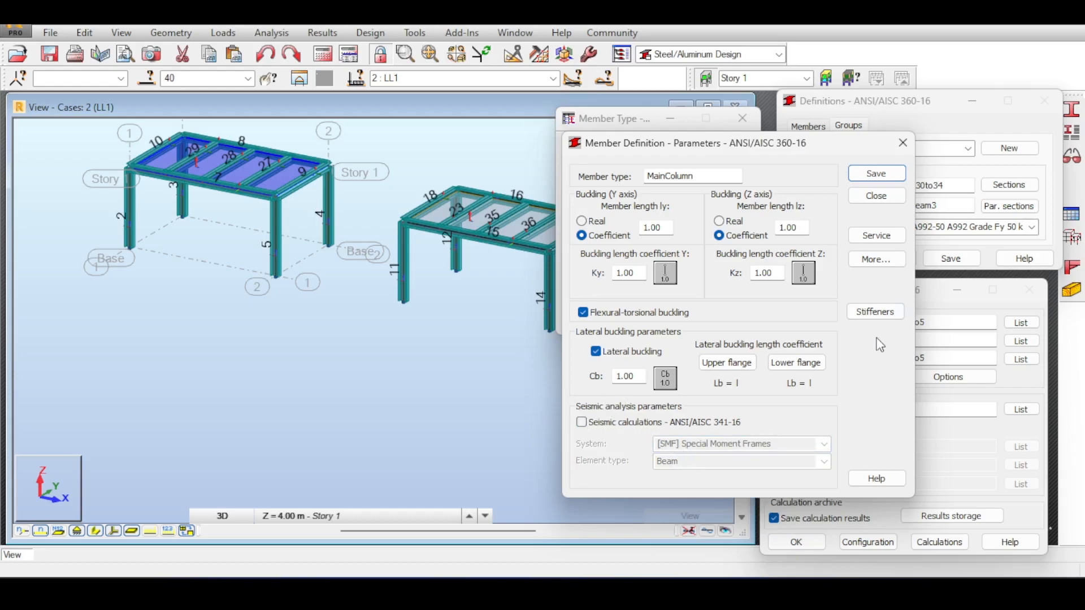
Examine MainColumn's serviceability displacement limits and cancel without changing them
{"action": "left_click", "coordinate": [876, 234]}
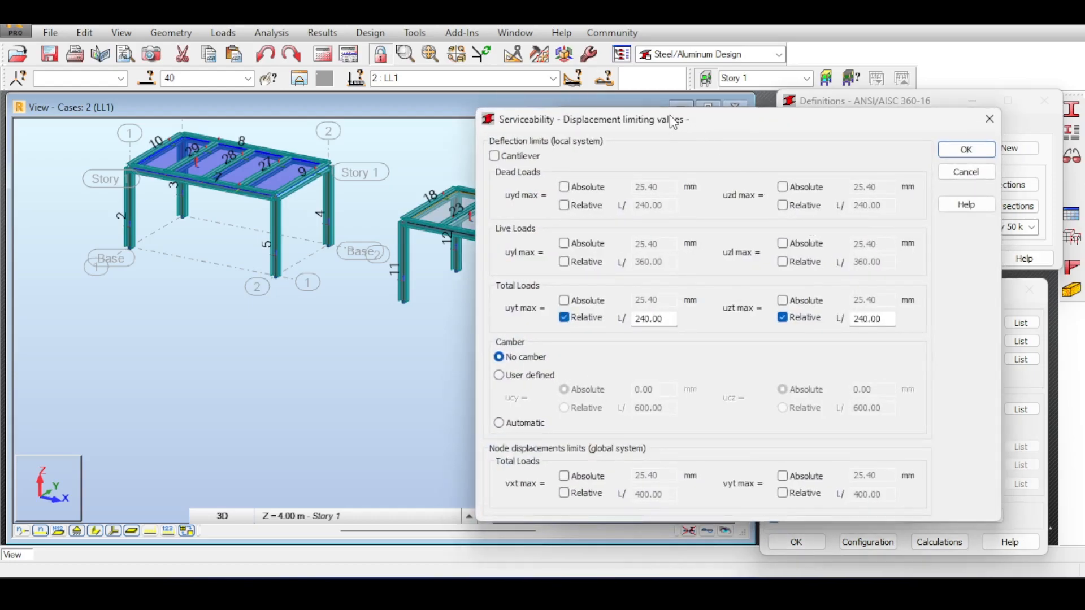
{"action": "left_click_drag", "start_coordinate": [673, 122], "coordinate": [524, 105]}
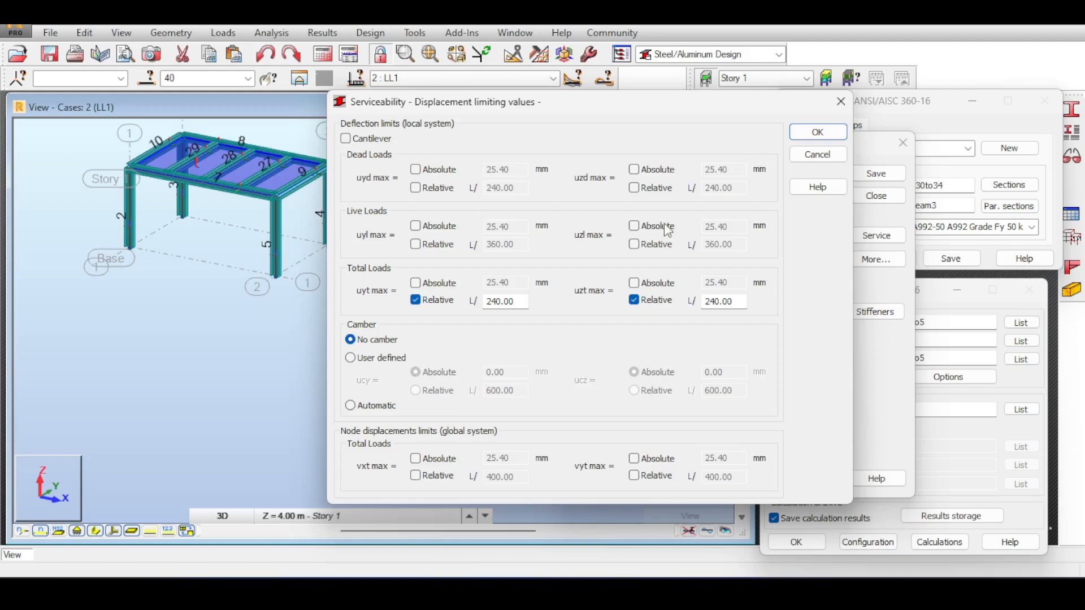
{"action": "left_click", "coordinate": [834, 158]}
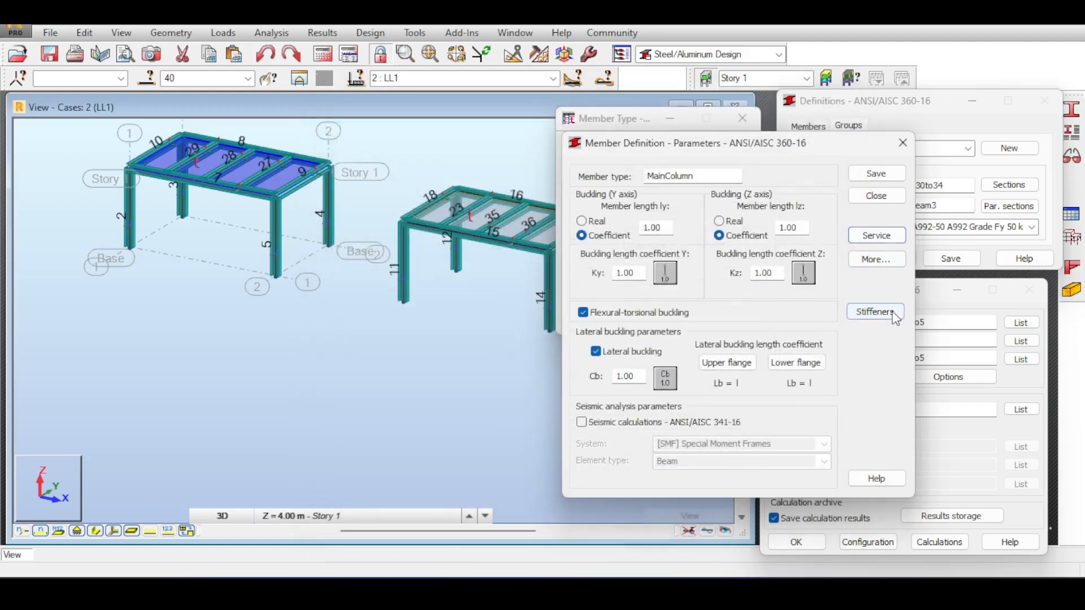
Examine MainColumn's additional section parameters for tension and round pipes, and cancel the dialog
{"action": "left_click", "coordinate": [886, 261]}
{"action": "left_click_drag", "start_coordinate": [772, 269], "coordinate": [459, 204]}
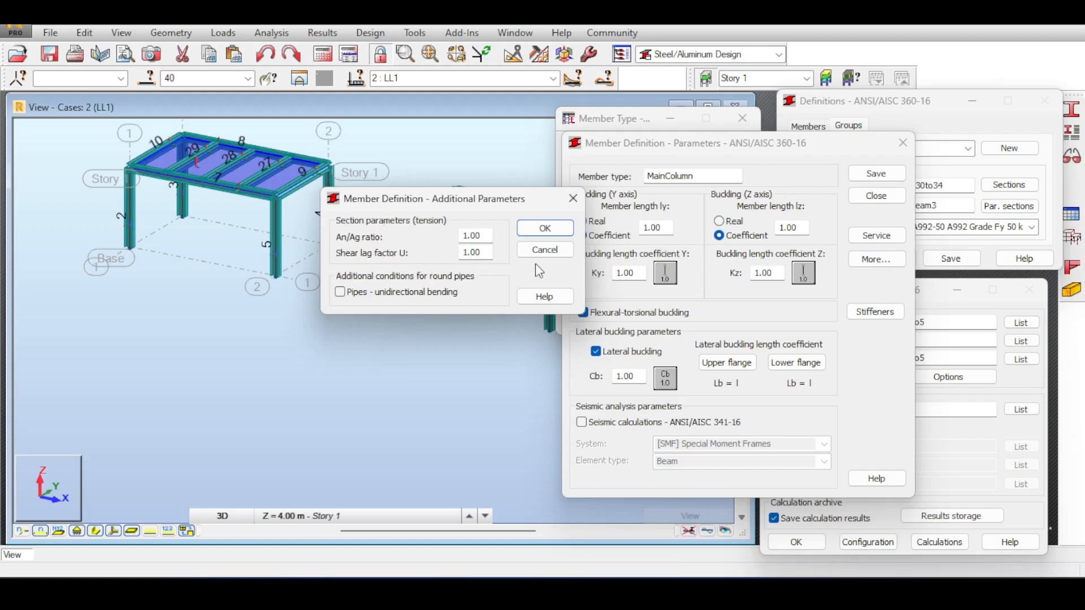
{"action": "left_click", "coordinate": [545, 250]}
Examine the transverse stiffener coordinate settings for MainColumn and cancel without entering any stiffeners
{"action": "left_click", "coordinate": [880, 313]}
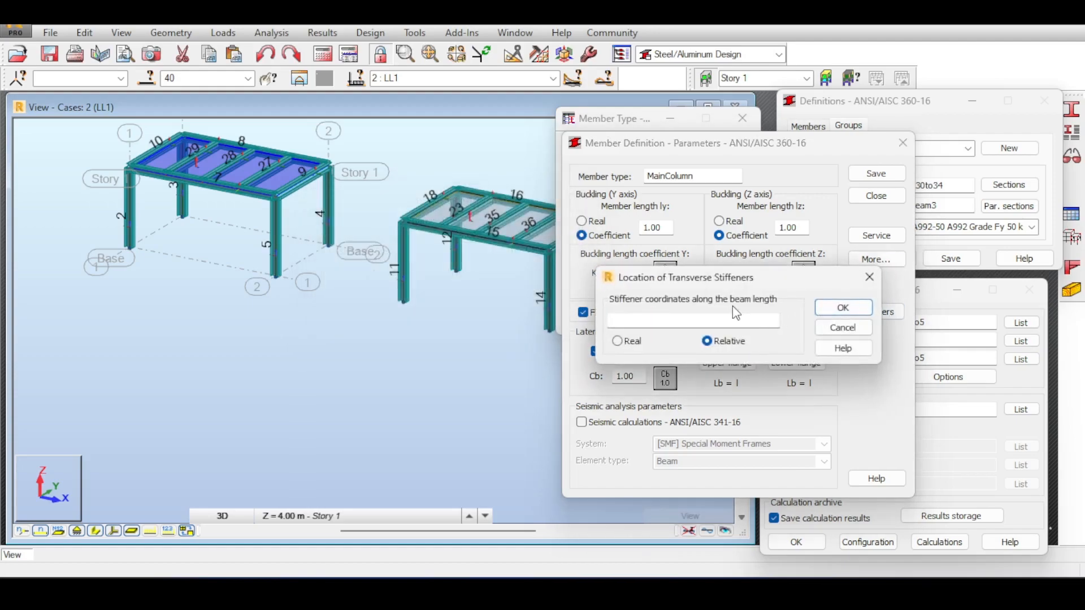
{"action": "left_click_drag", "start_coordinate": [716, 277], "coordinate": [485, 212]}
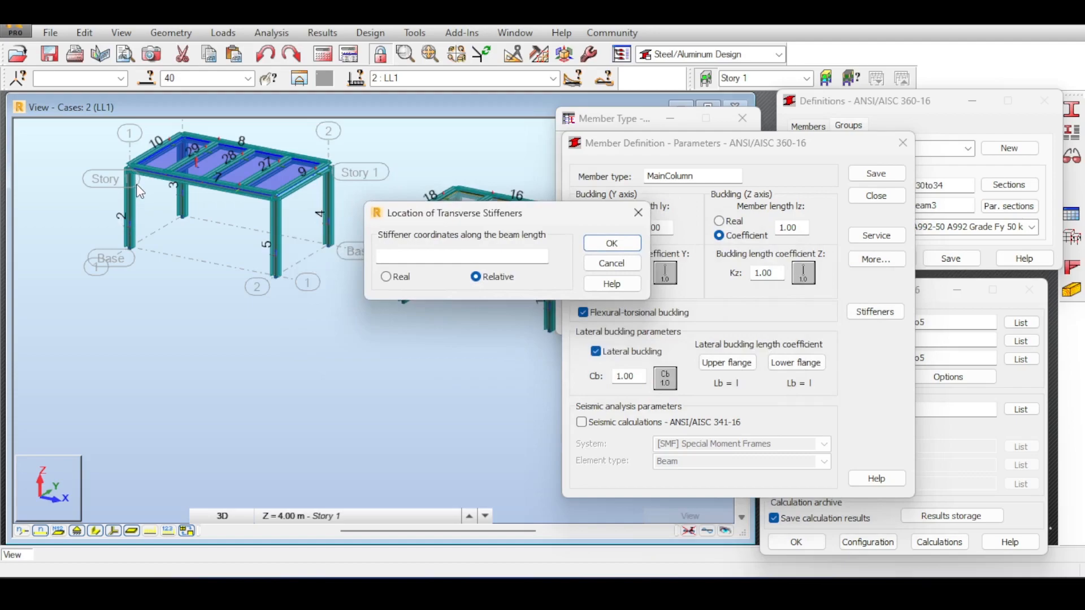
{"action": "left_click", "coordinate": [390, 258]}
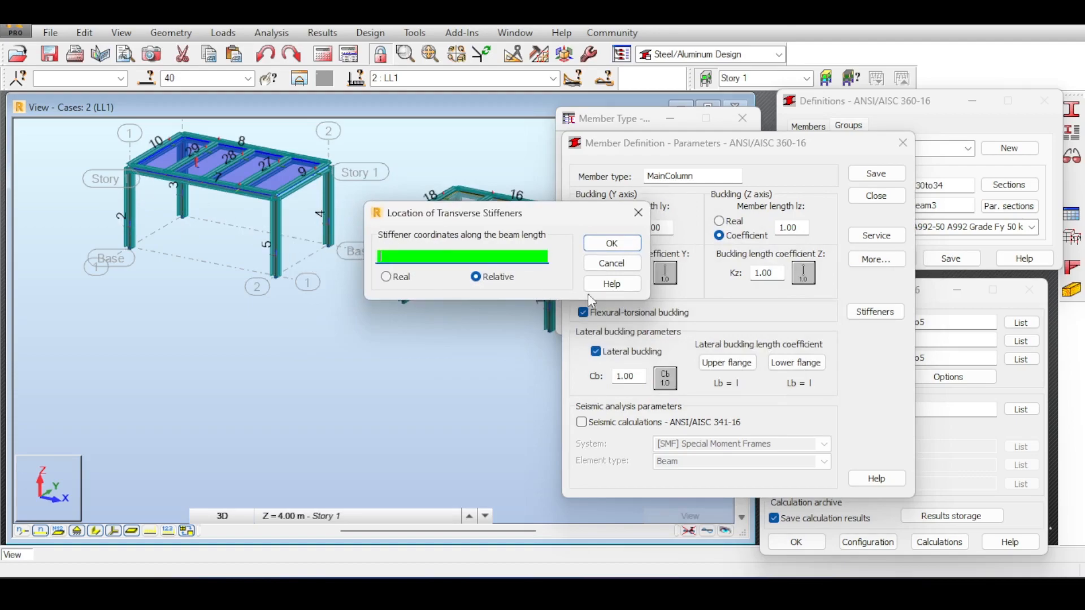
{"action": "left_click", "coordinate": [631, 271]}
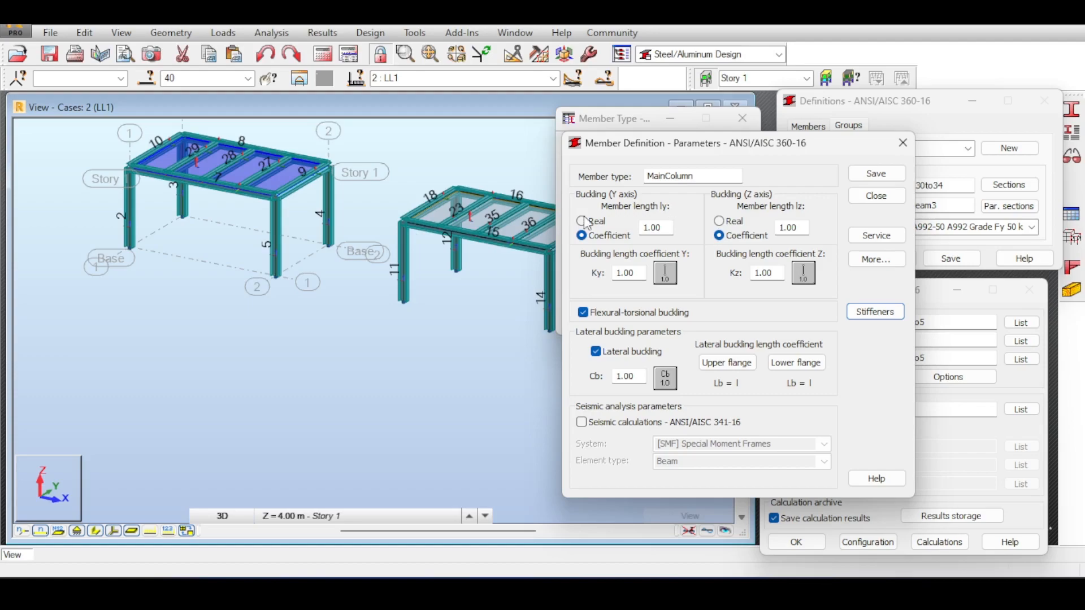
Close MainColumn's parameters without saving and close the member type manager
{"action": "middle_click_drag", "start_coordinate": [415, 138], "coordinate": [367, 158]}
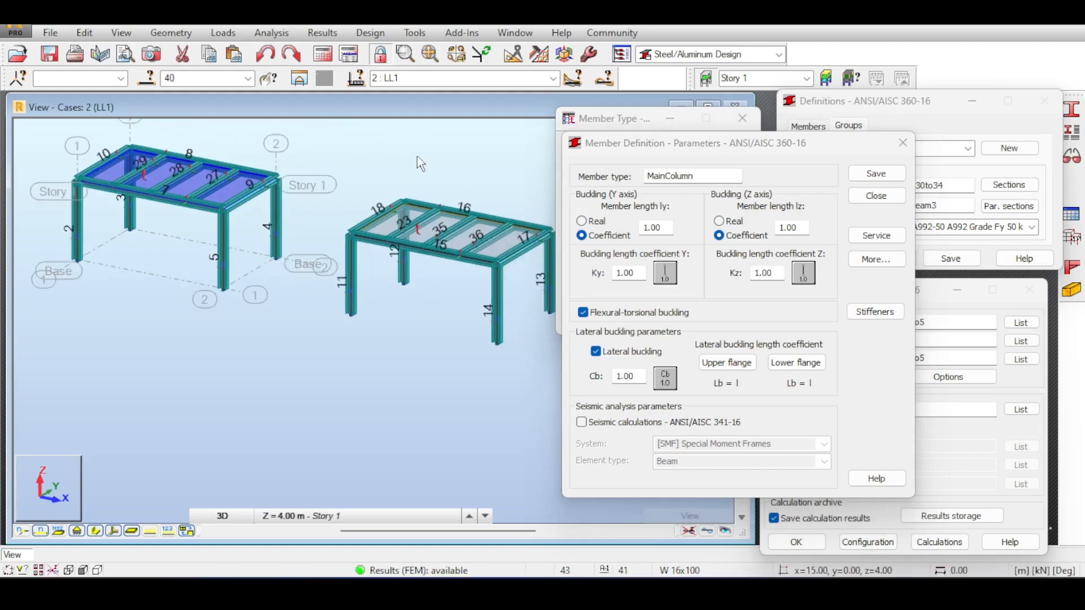
{"action": "scroll", "coordinate": [417, 156], "scroll_direction": "down", "scroll_amount": 2}
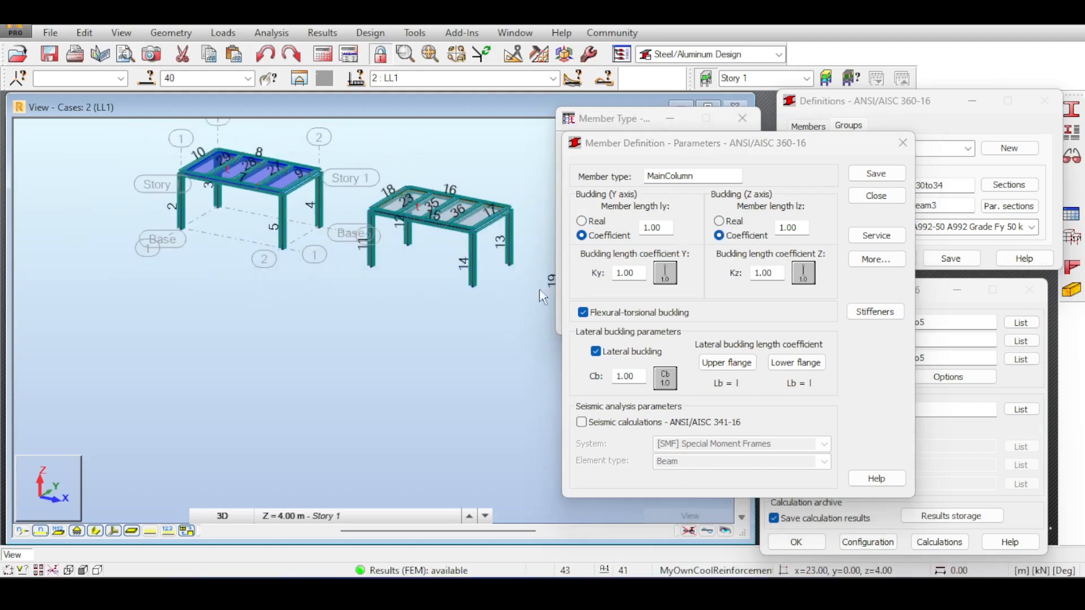
{"action": "left_click", "coordinate": [876, 196]}
{"action": "scroll", "coordinate": [237, 193], "scroll_direction": "up", "scroll_amount": 2}
{"action": "middle_click_drag", "start_coordinate": [240, 199], "coordinate": [249, 284]}
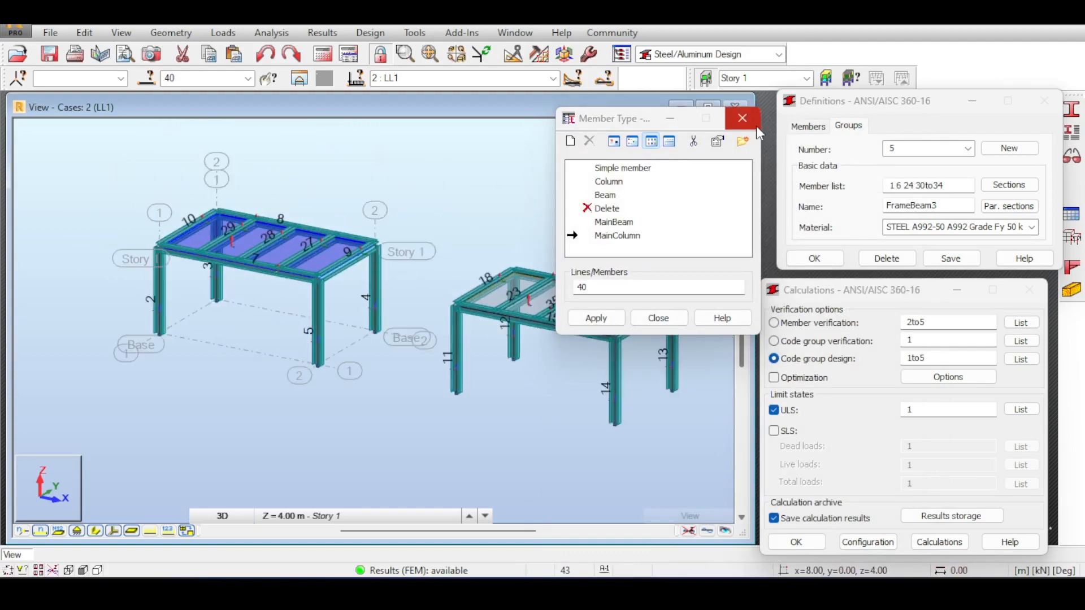
{"action": "left_click", "coordinate": [742, 119]}
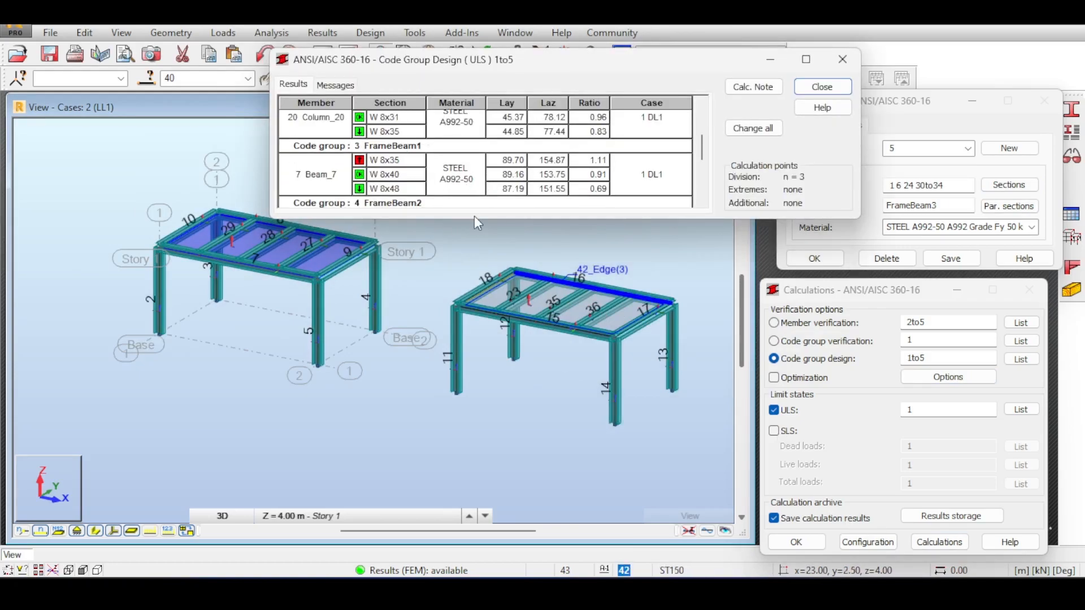
Enlarge the code group design results and open the details for FrameBeam1's W 8x40 and FrameBeam3's W 8x28
{"action": "left_click_drag", "start_coordinate": [477, 217], "coordinate": [460, 406]}
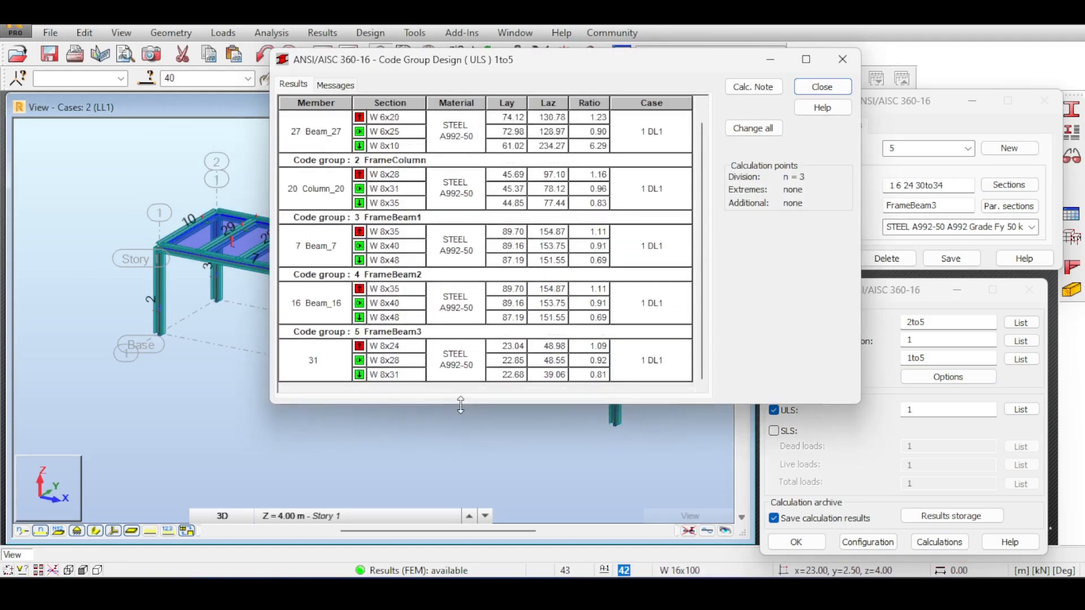
{"action": "double_click", "coordinate": [396, 247]}
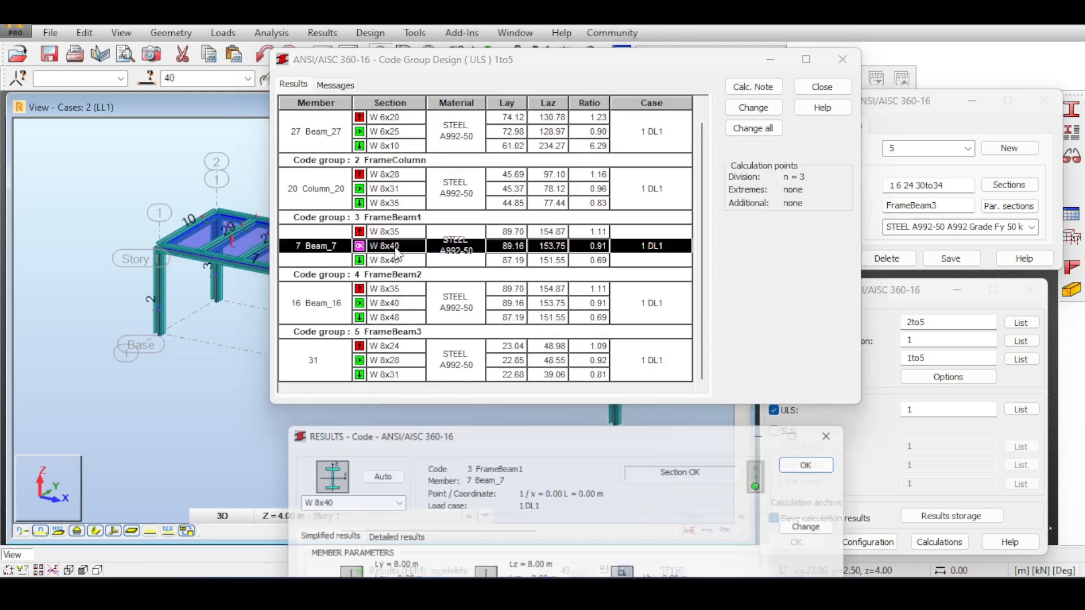
{"action": "left_click", "coordinate": [393, 303]}
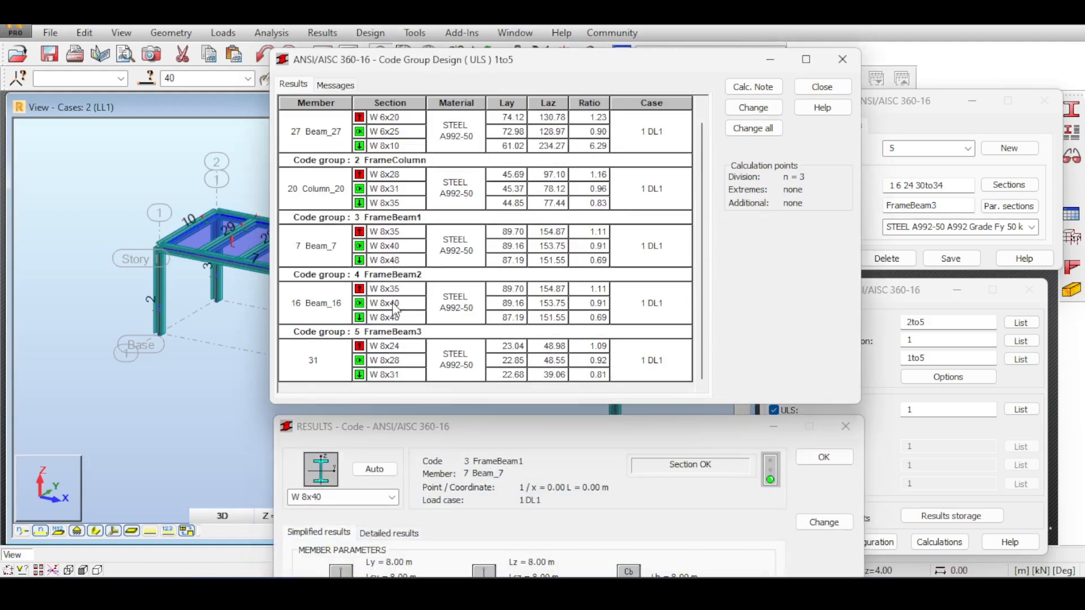
{"action": "left_click", "coordinate": [387, 362]}
Move the design results window aside and compare the beams of the three frames in the model
{"action": "left_click_drag", "start_coordinate": [431, 65], "coordinate": [808, 162]}
{"action": "middle_click_drag", "start_coordinate": [464, 152], "coordinate": [337, 145]}
{"action": "scroll", "coordinate": [356, 227], "scroll_direction": "down", "scroll_amount": 2}
{"action": "middle_click_drag", "start_coordinate": [412, 225], "coordinate": [327, 199]}
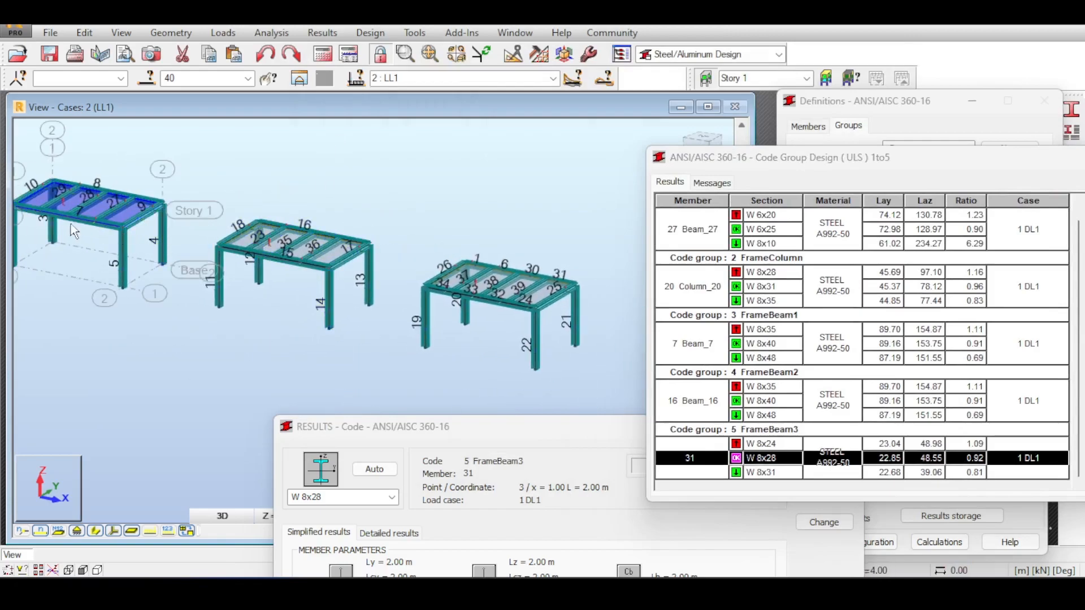
{"action": "middle_click_drag", "start_coordinate": [302, 254], "coordinate": [162, 195]}
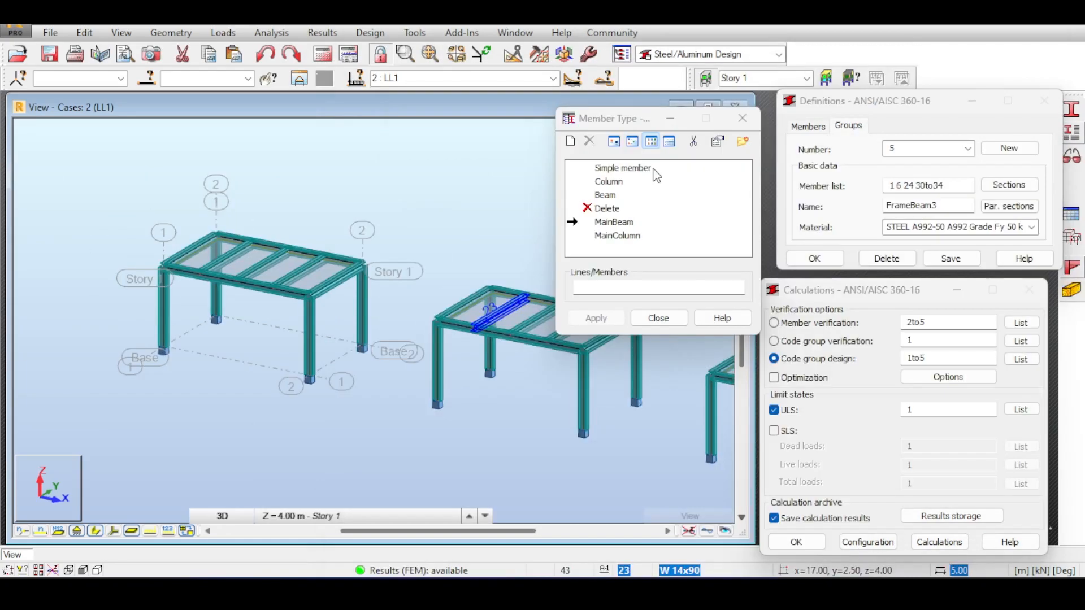
Look over the beams of the three frames with the MainBeam type selected, and make Beam the current member type
{"action": "middle_click_drag", "start_coordinate": [447, 205], "coordinate": [387, 207]}
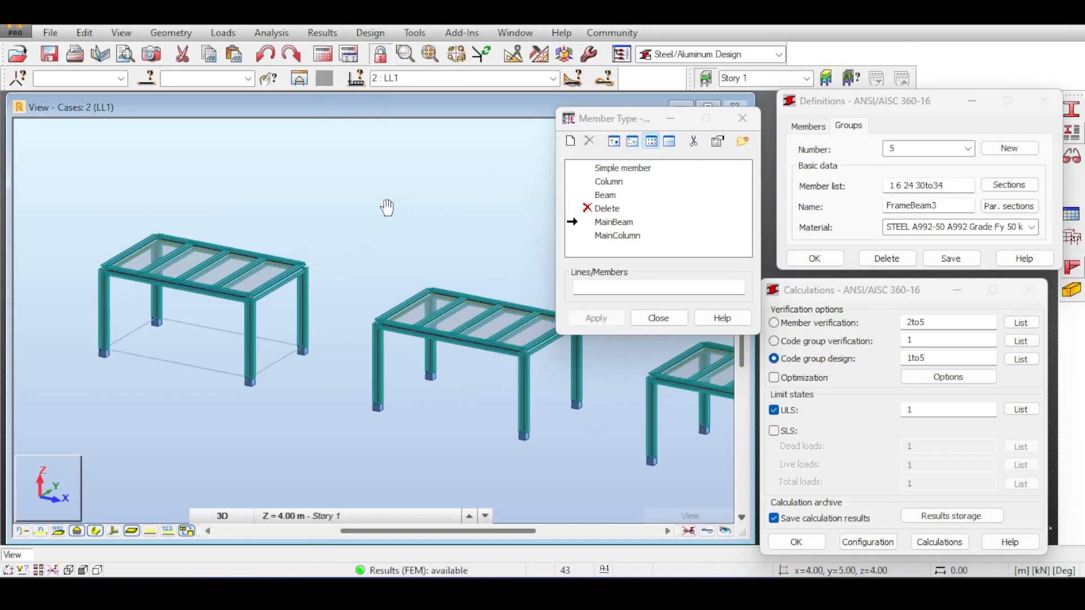
{"action": "left_click", "coordinate": [629, 224]}
{"action": "left_click", "coordinate": [629, 223]}
{"action": "scroll", "coordinate": [316, 280], "scroll_direction": "down", "scroll_amount": 2}
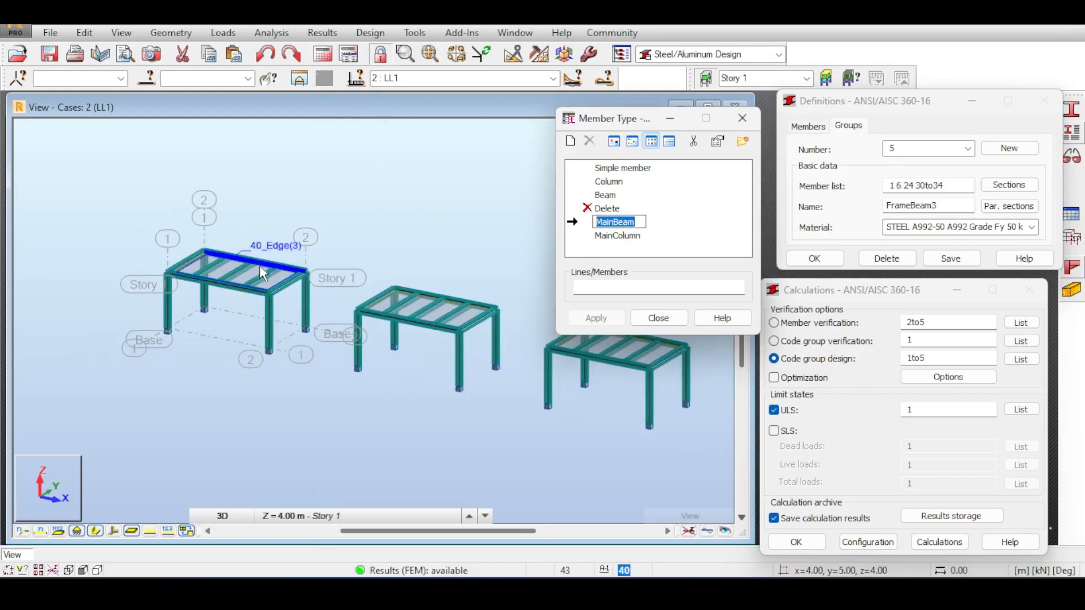
{"action": "middle_click_drag", "start_coordinate": [451, 298], "coordinate": [274, 262]}
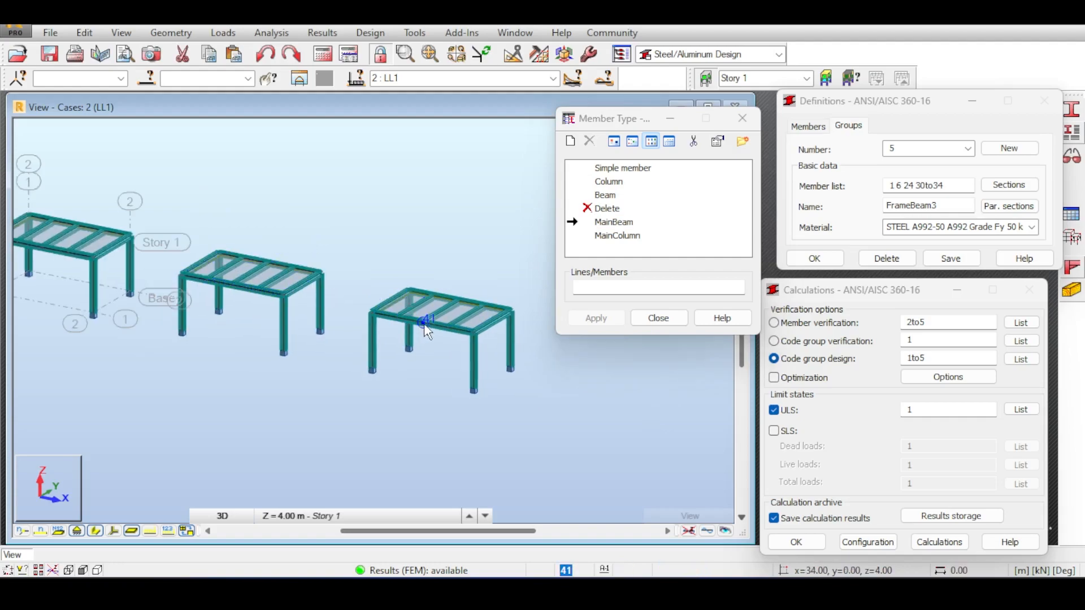
{"action": "left_click", "coordinate": [604, 195]}
{"action": "scroll", "coordinate": [467, 337], "scroll_direction": "up", "scroll_amount": 2}
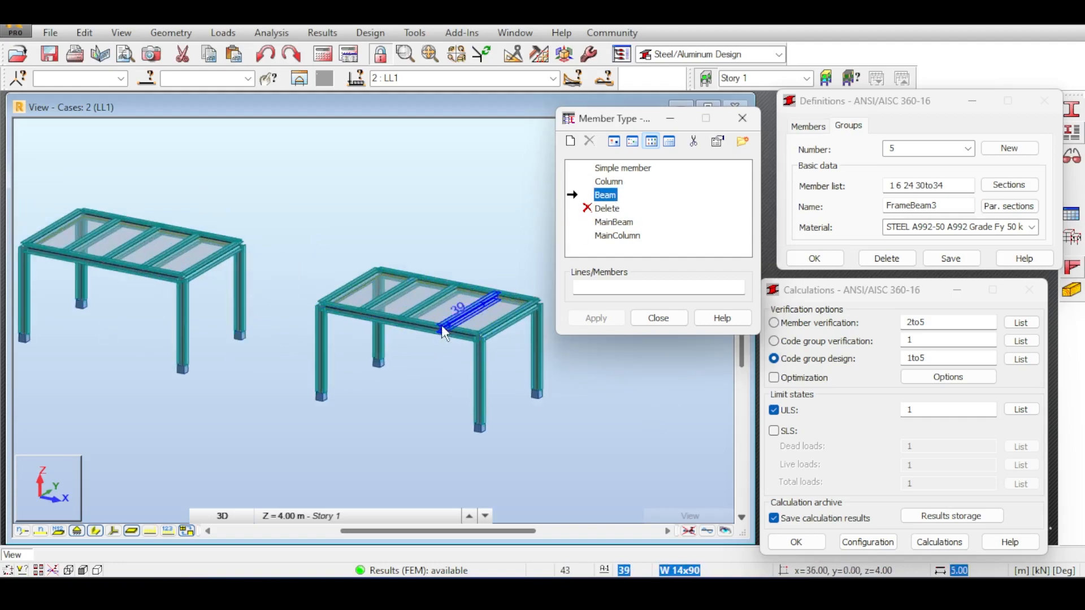
Inspect the main and secondary beams of the second and third frames in the model
{"action": "middle_click_drag", "start_coordinate": [503, 263], "coordinate": [288, 277]}
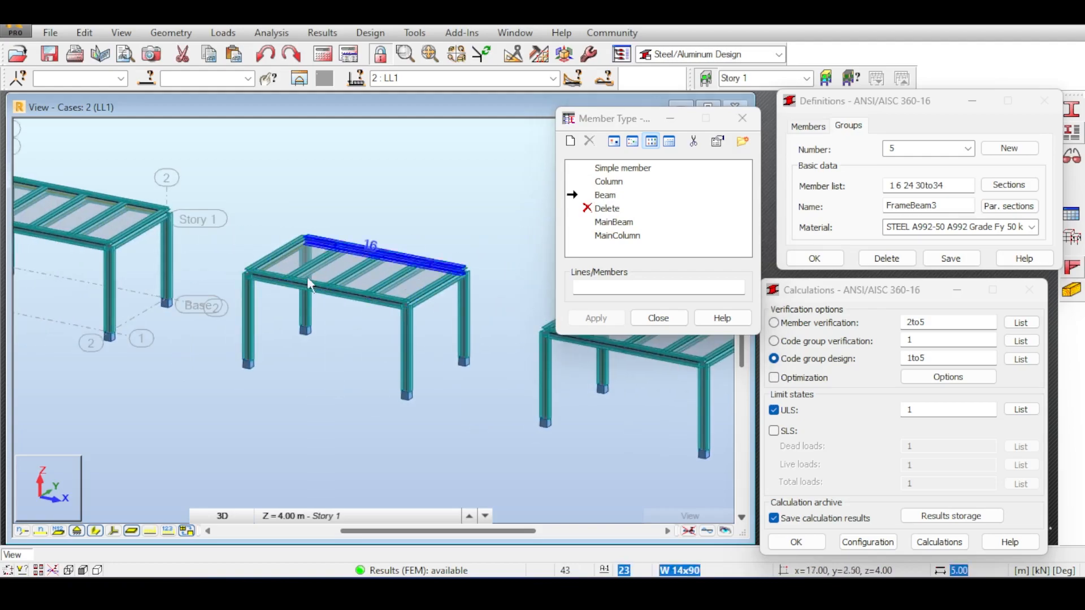
{"action": "middle_click_drag", "start_coordinate": [536, 280], "coordinate": [257, 248]}
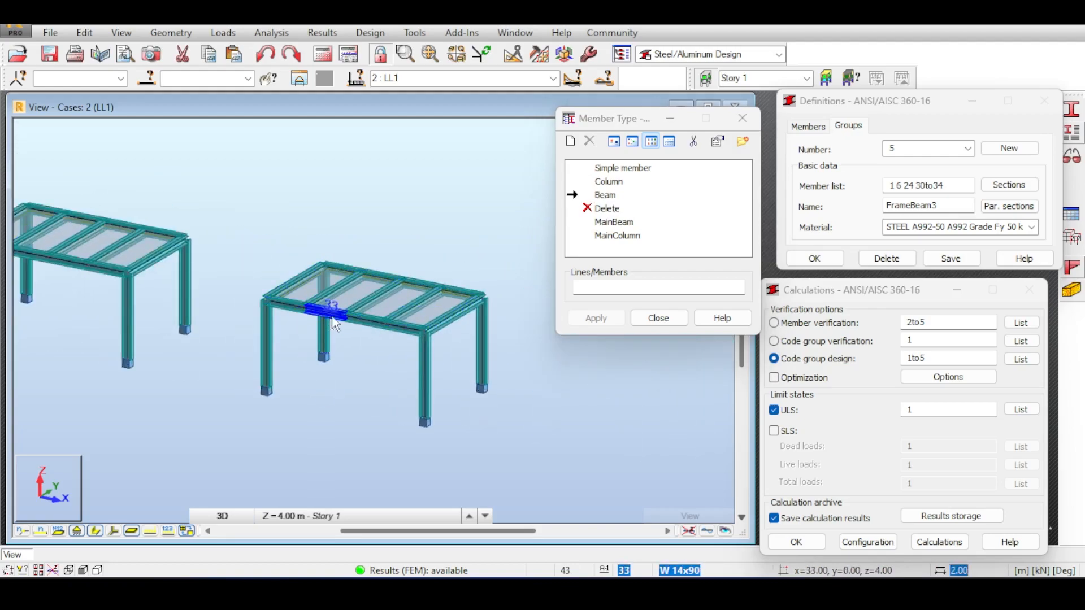
{"action": "left_click", "coordinate": [620, 198]}
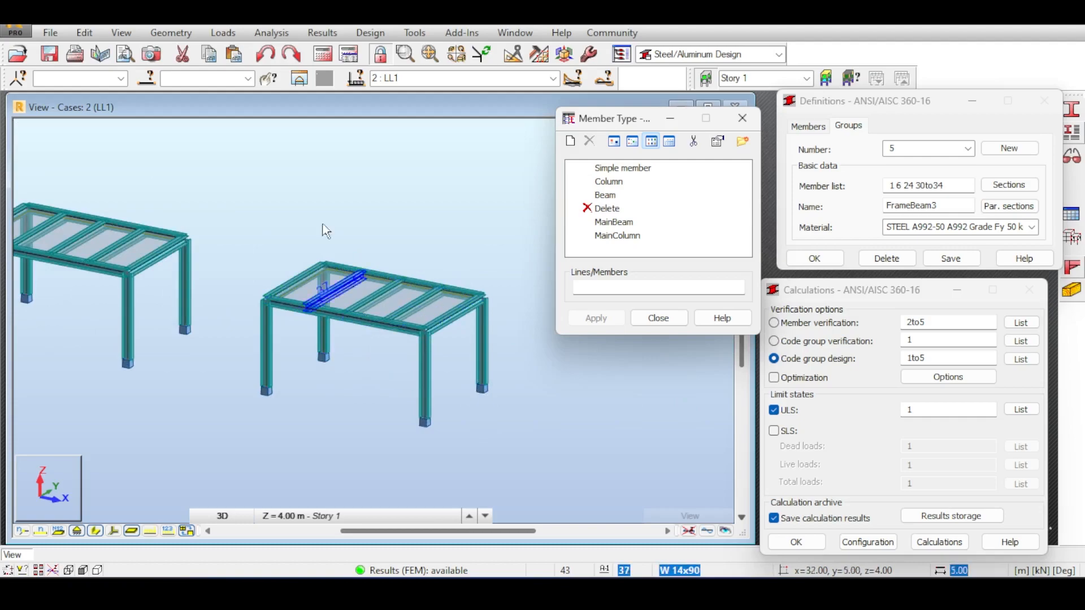
{"action": "middle_click_drag", "start_coordinate": [322, 205], "coordinate": [476, 221]}
{"action": "scroll", "coordinate": [476, 221], "scroll_direction": "down", "scroll_amount": 2}
Run the code group design for groups 1to5, enlarge the results window and move it clear of the frames
{"action": "left_click", "coordinate": [940, 543]}
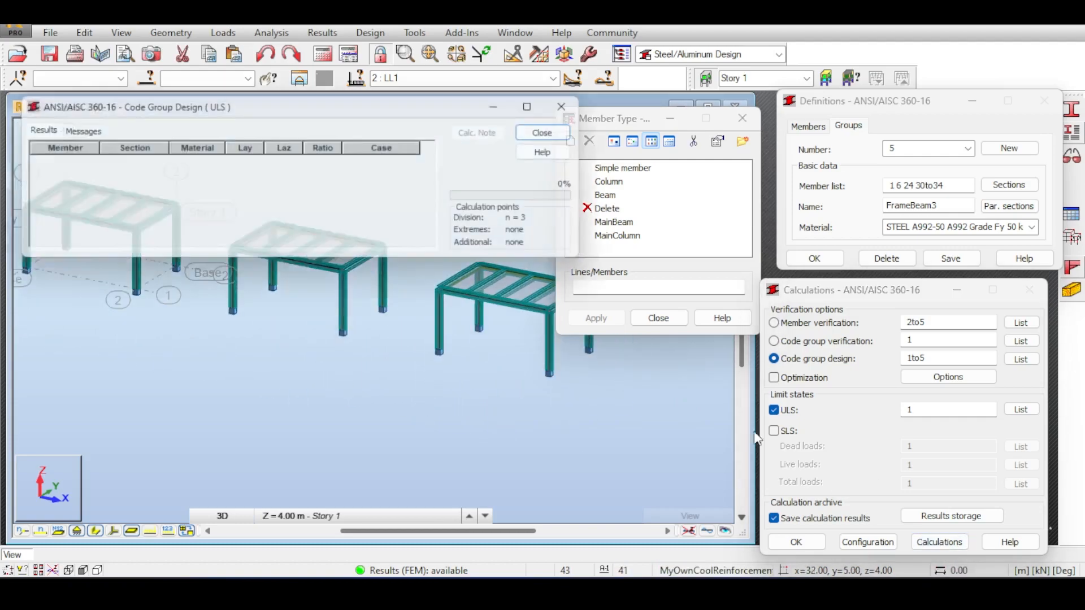
{"action": "scroll", "coordinate": [172, 236], "scroll_direction": "down", "scroll_amount": 2}
{"action": "scroll", "coordinate": [172, 237], "scroll_direction": "down", "scroll_amount": 1}
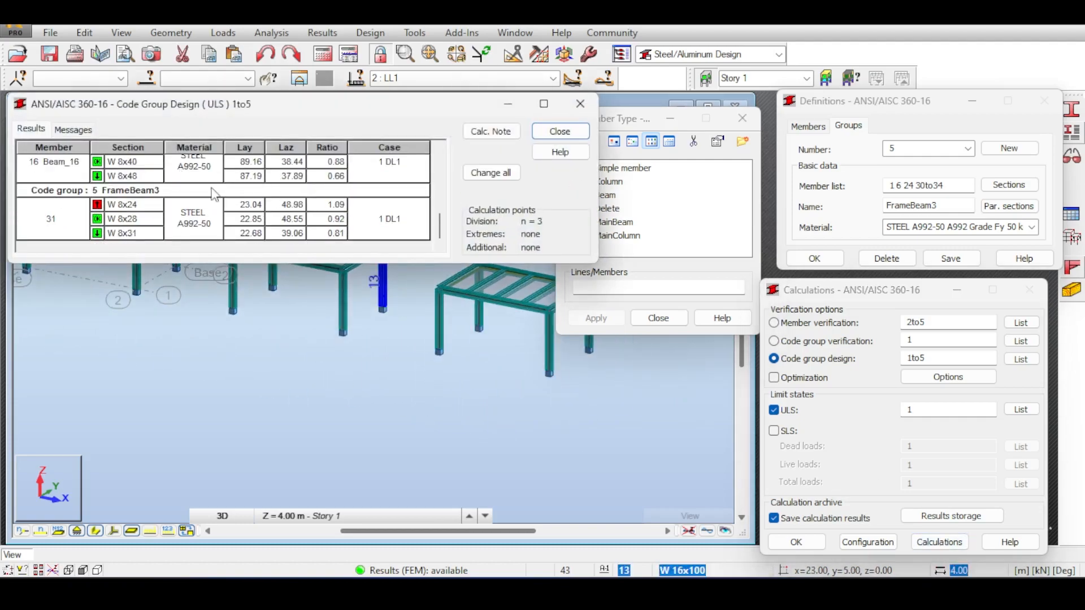
{"action": "left_click_drag", "start_coordinate": [246, 261], "coordinate": [232, 452]}
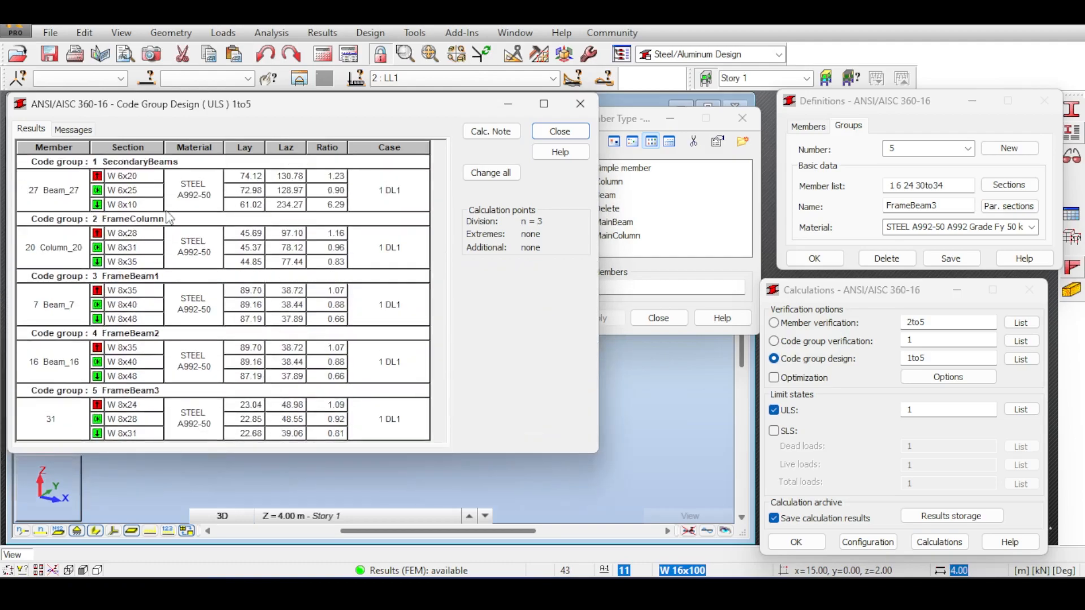
{"action": "left_click_drag", "start_coordinate": [221, 111], "coordinate": [693, 175]}
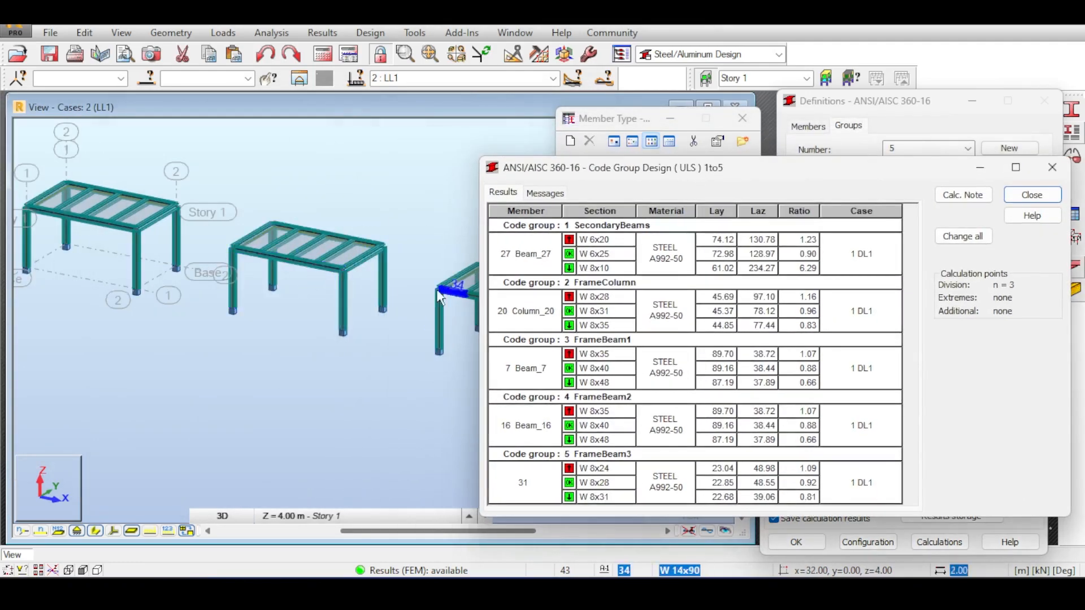
Open the detailed results for FrameBeam1's W 8x40 and FrameBeam3's W 8x28, and examine the member lengths for FrameBeam3
{"action": "middle_click_drag", "start_coordinate": [454, 297], "coordinate": [359, 266]}
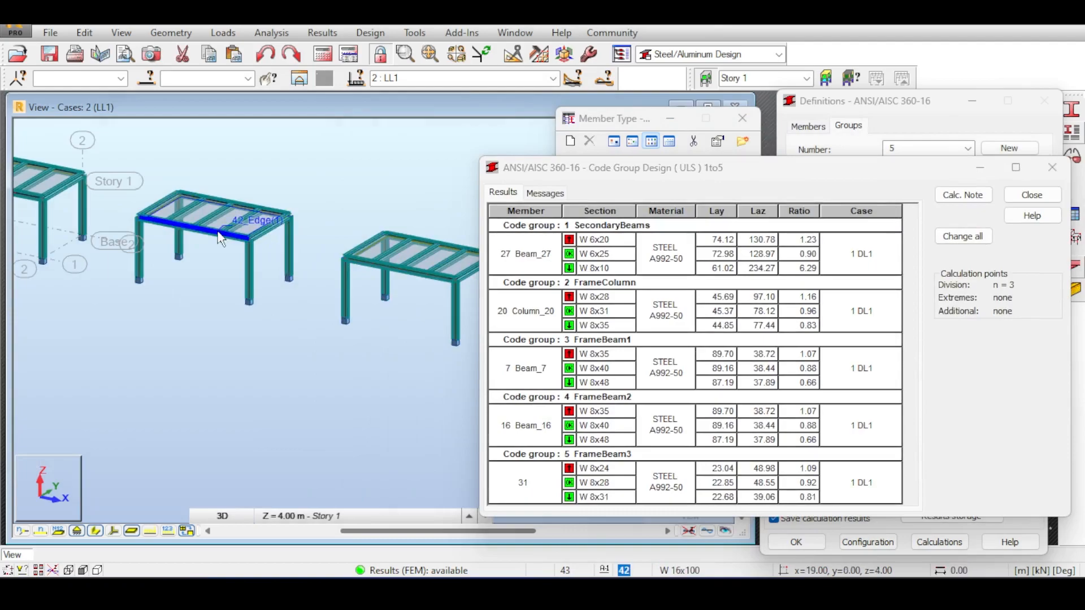
{"action": "left_click", "coordinate": [588, 370]}
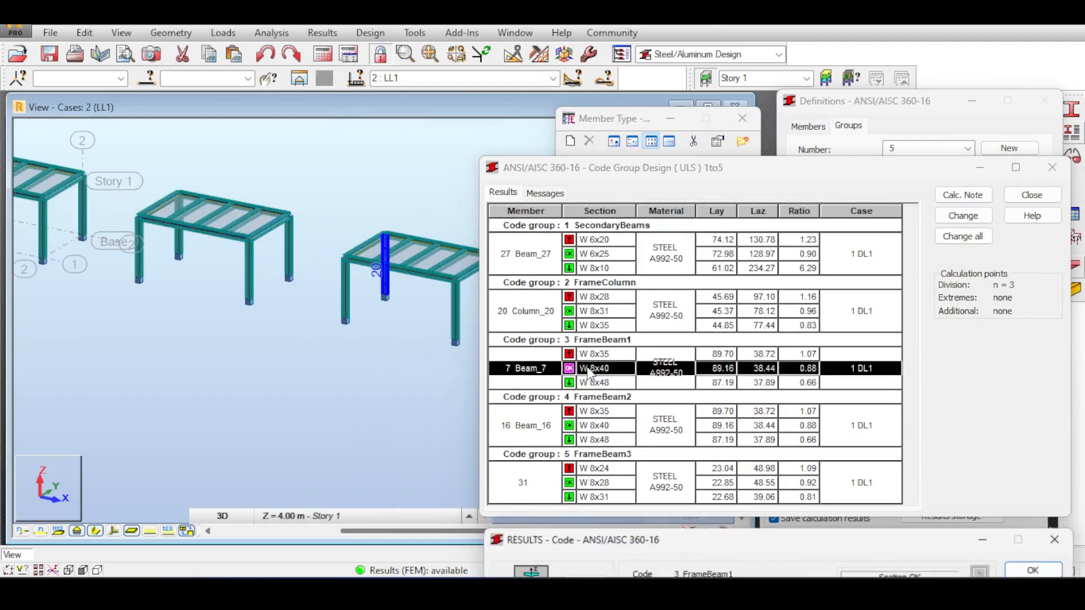
{"action": "left_click", "coordinate": [590, 484]}
{"action": "left_click_drag", "start_coordinate": [601, 537], "coordinate": [312, 71]}
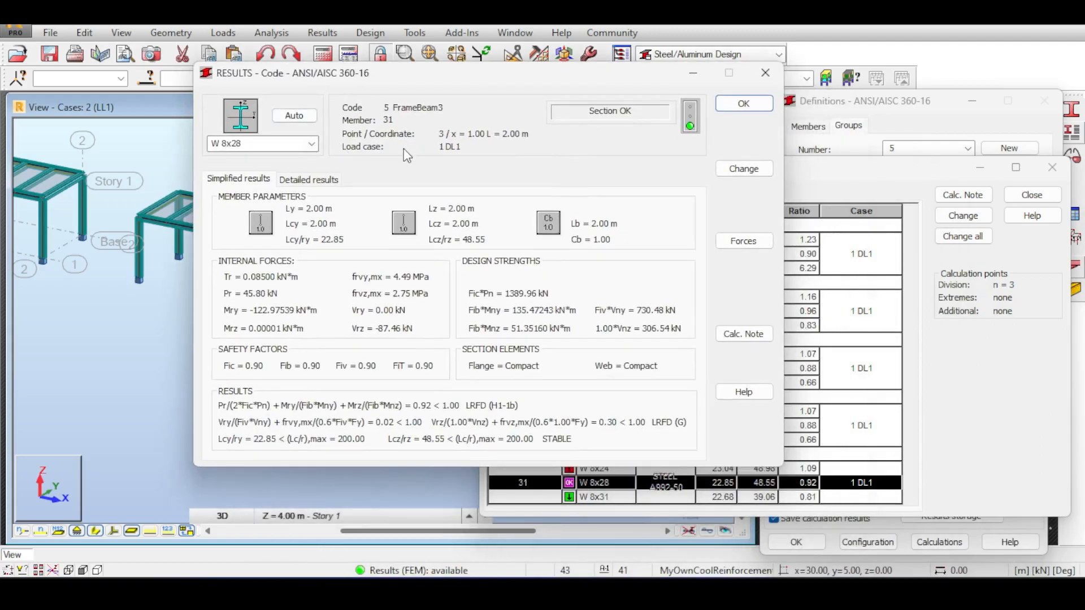
{"action": "left_click_drag", "start_coordinate": [604, 80], "coordinate": [308, 53]}
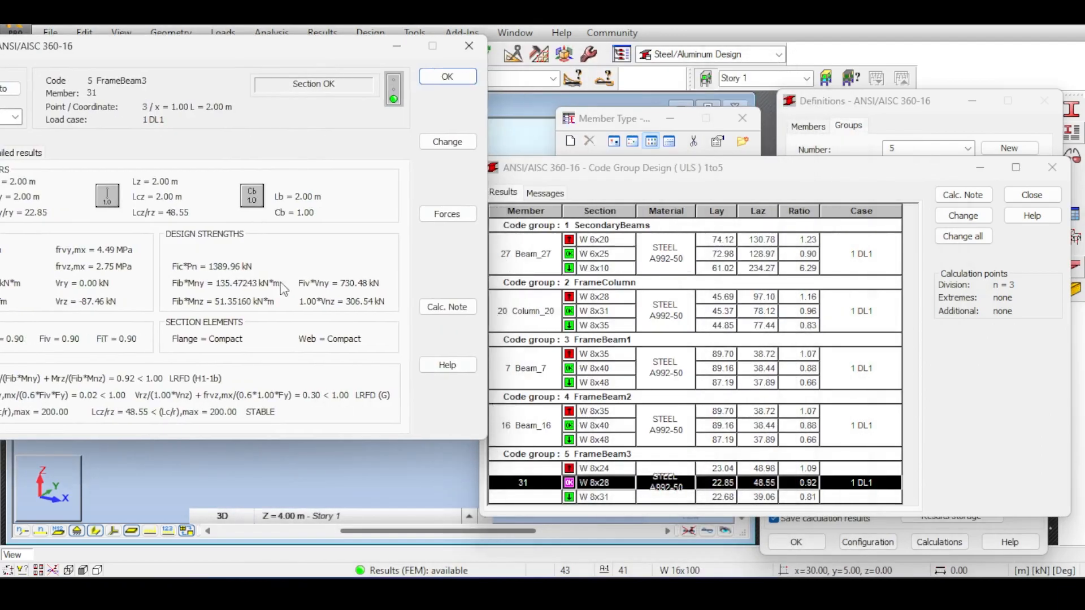
{"action": "left_click_drag", "start_coordinate": [179, 53], "coordinate": [904, 206]}
{"action": "left_click_drag", "start_coordinate": [716, 205], "coordinate": [262, 55]}
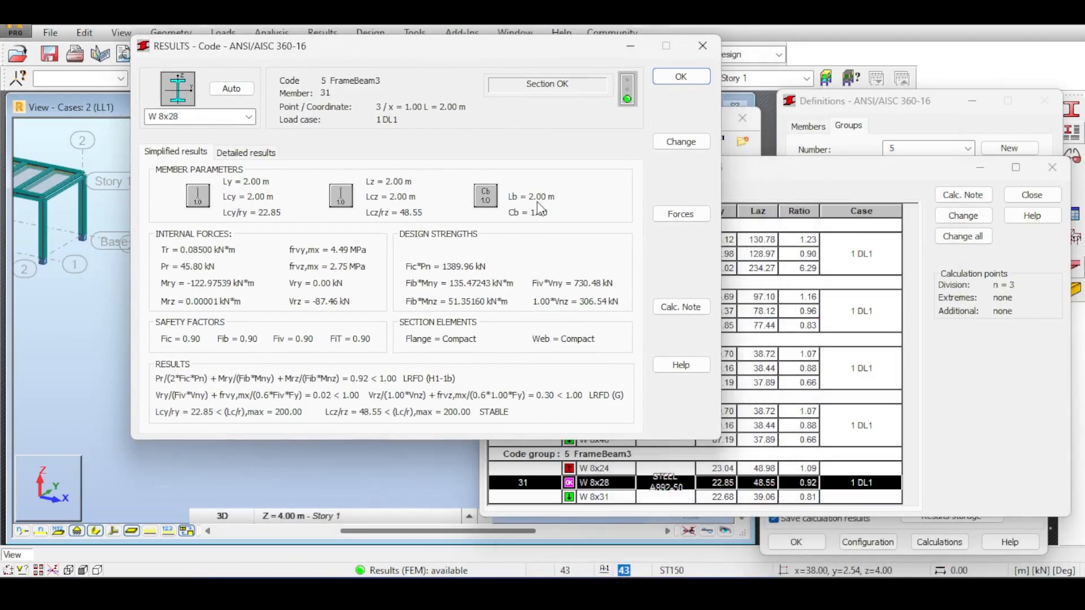
Check the detailed results of FrameBeam3's W 8x24, FrameBeam2's W 8x40 and FrameBeam3's W 8x28, and close the details window
{"action": "left_click", "coordinate": [616, 468]}
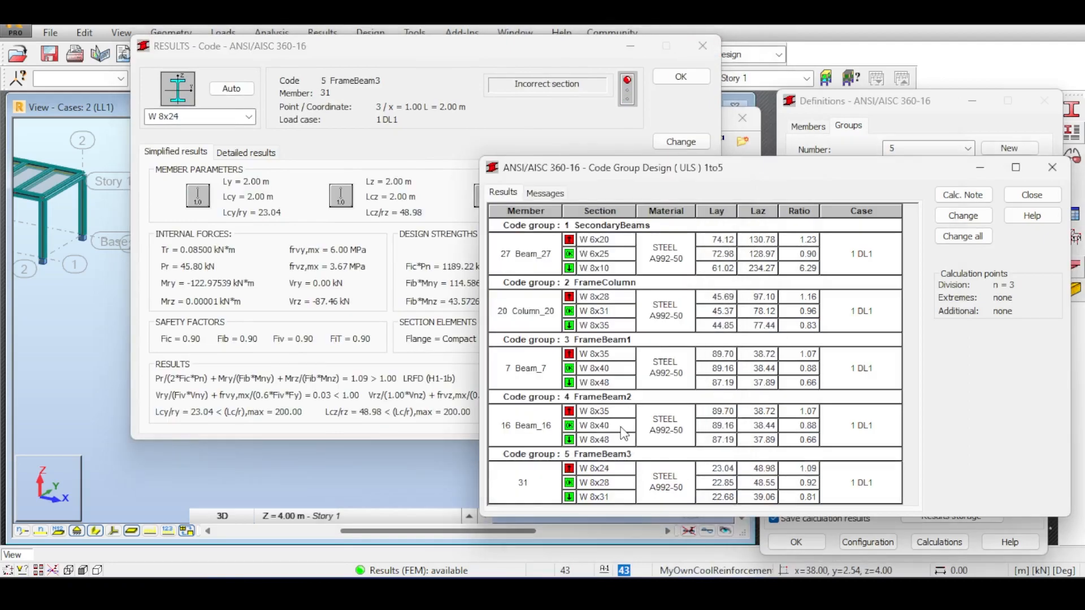
{"action": "left_click", "coordinate": [621, 431]}
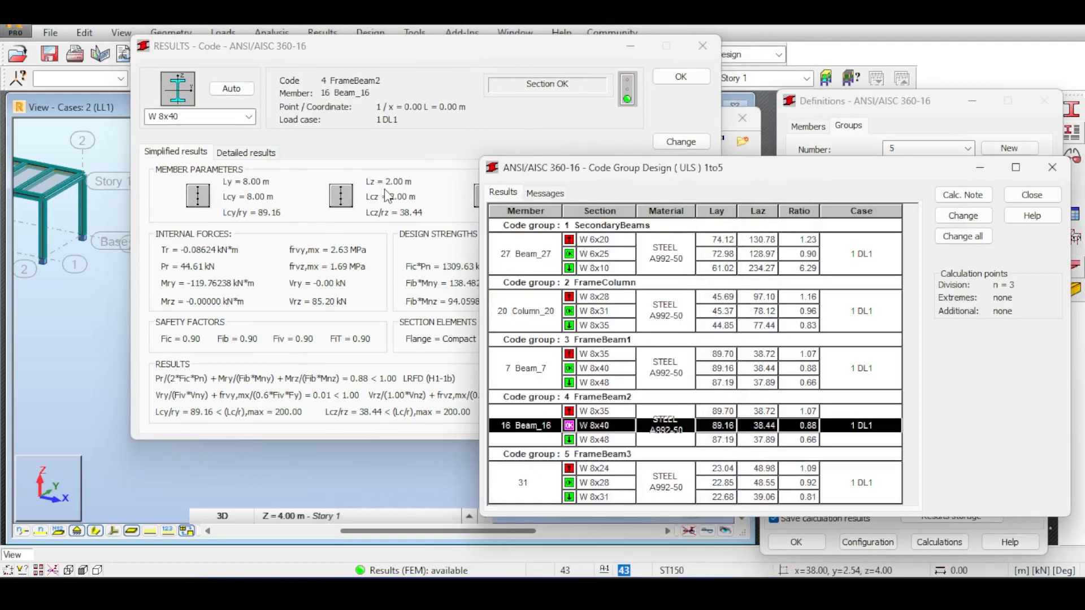
{"action": "left_click_drag", "start_coordinate": [459, 50], "coordinate": [373, 58]}
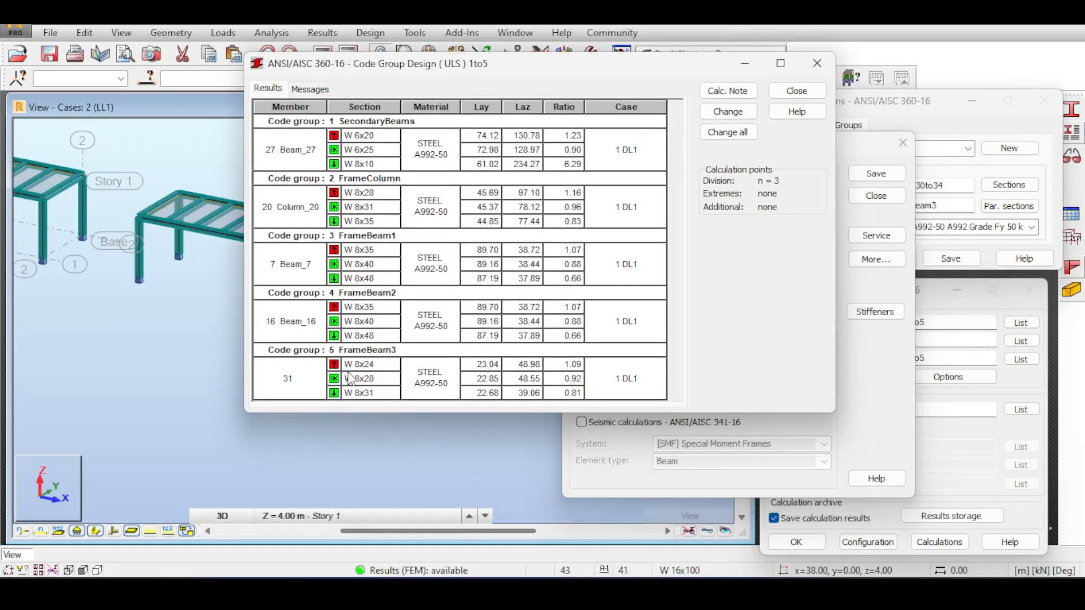
{"action": "double_click", "coordinate": [349, 378]}
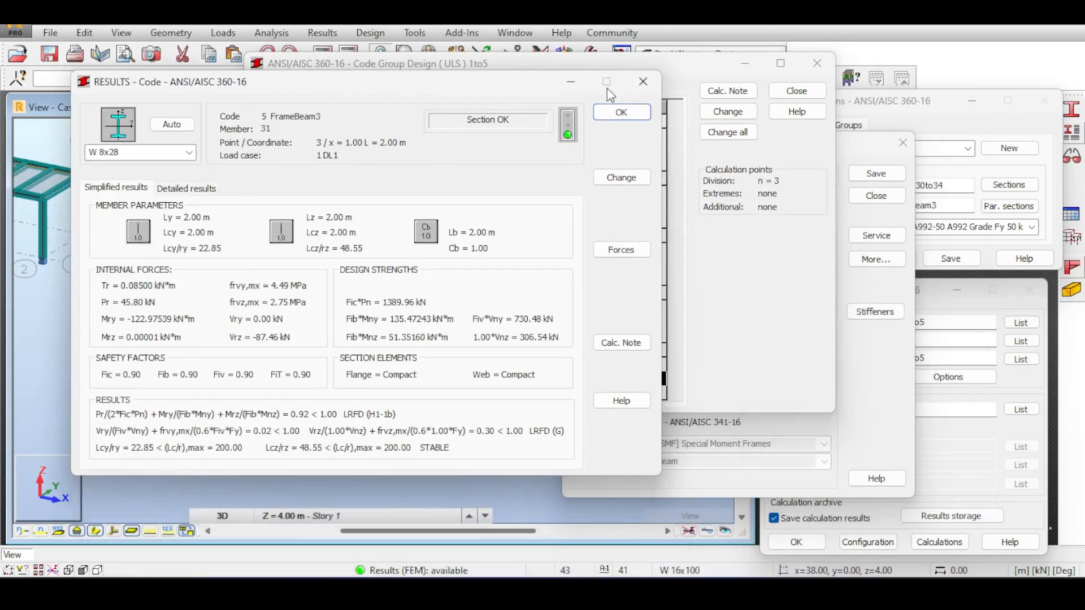
{"action": "left_click", "coordinate": [643, 81]}
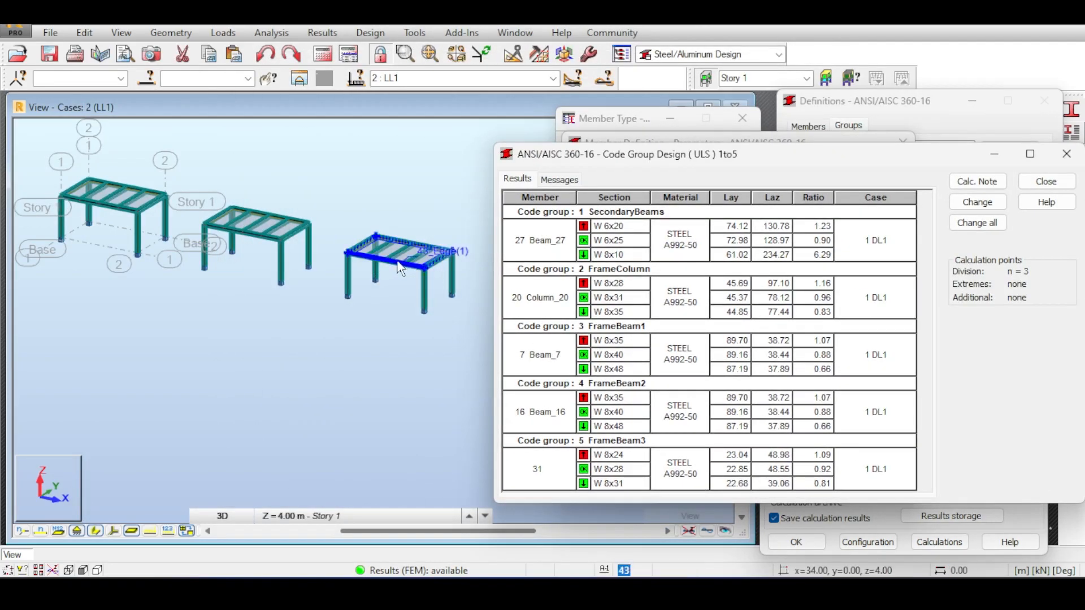
Compare the beam segments of the second and third frames in the model, and close the code group design results
{"action": "scroll", "coordinate": [394, 266], "scroll_direction": "up", "scroll_amount": 4}
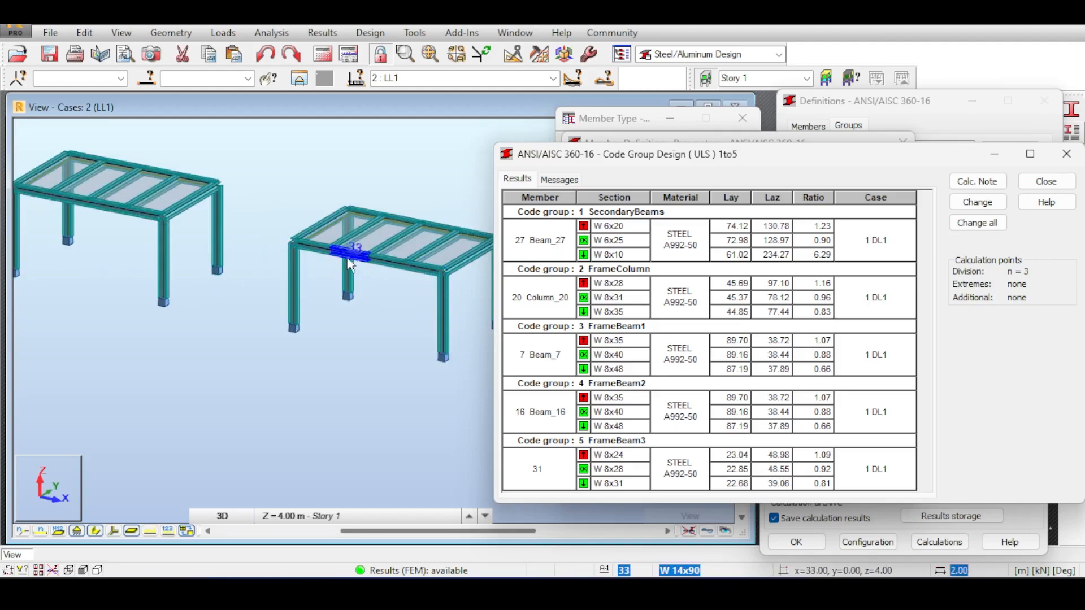
{"action": "scroll", "coordinate": [368, 266], "scroll_direction": "up", "scroll_amount": 3}
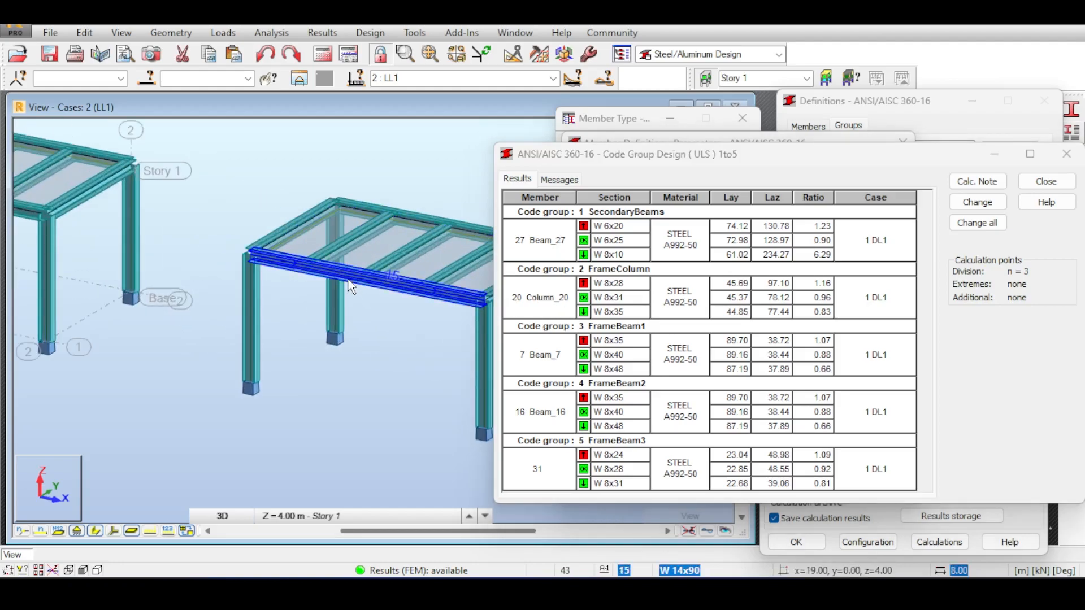
{"action": "scroll", "coordinate": [349, 285], "scroll_direction": "down", "scroll_amount": 7}
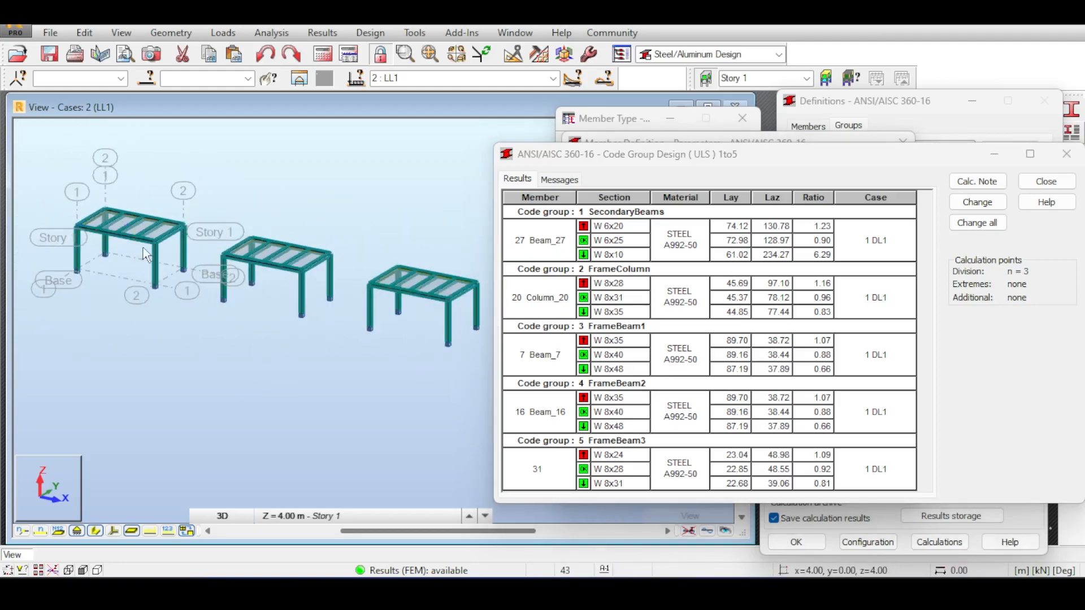
{"action": "left_click_drag", "start_coordinate": [847, 161], "coordinate": [355, 23]}
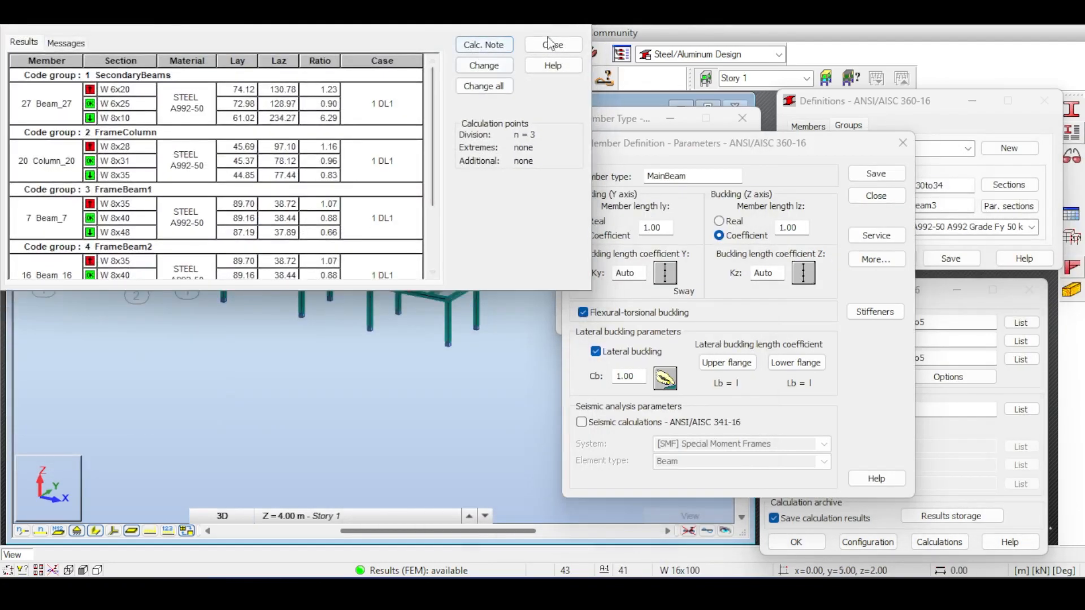
{"action": "left_click_drag", "start_coordinate": [579, 29], "coordinate": [577, 24]}
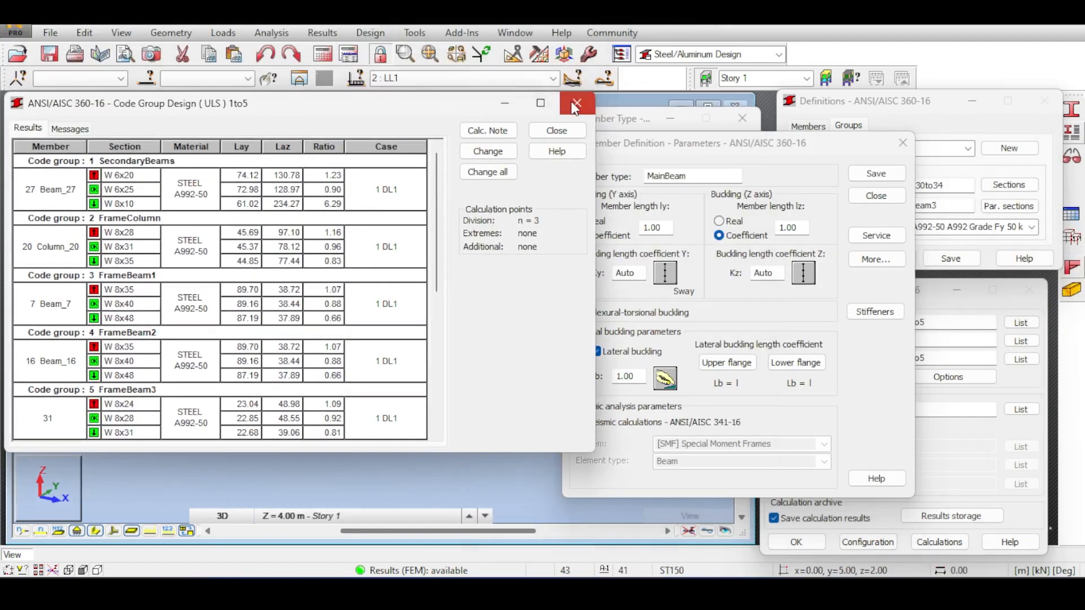
{"action": "left_click", "coordinate": [577, 103]}
{"action": "left_click", "coordinate": [201, 330]}
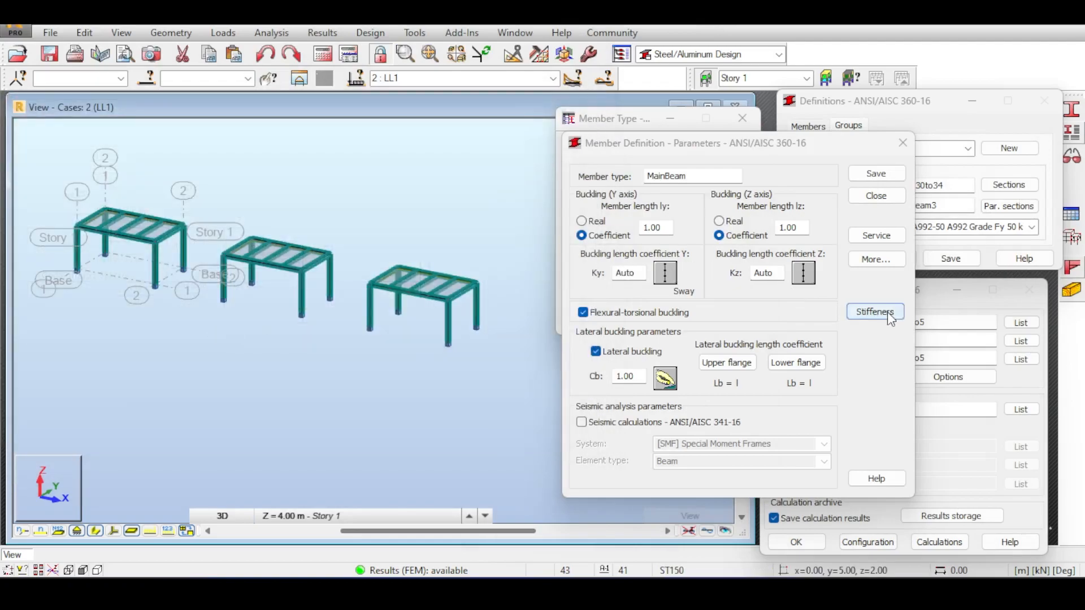
Set MainBeam's buckling length coefficients Ky and Kz to 1.00 using the buckling diagrams
{"action": "left_click", "coordinate": [665, 273]}
{"action": "left_click", "coordinate": [654, 284]}
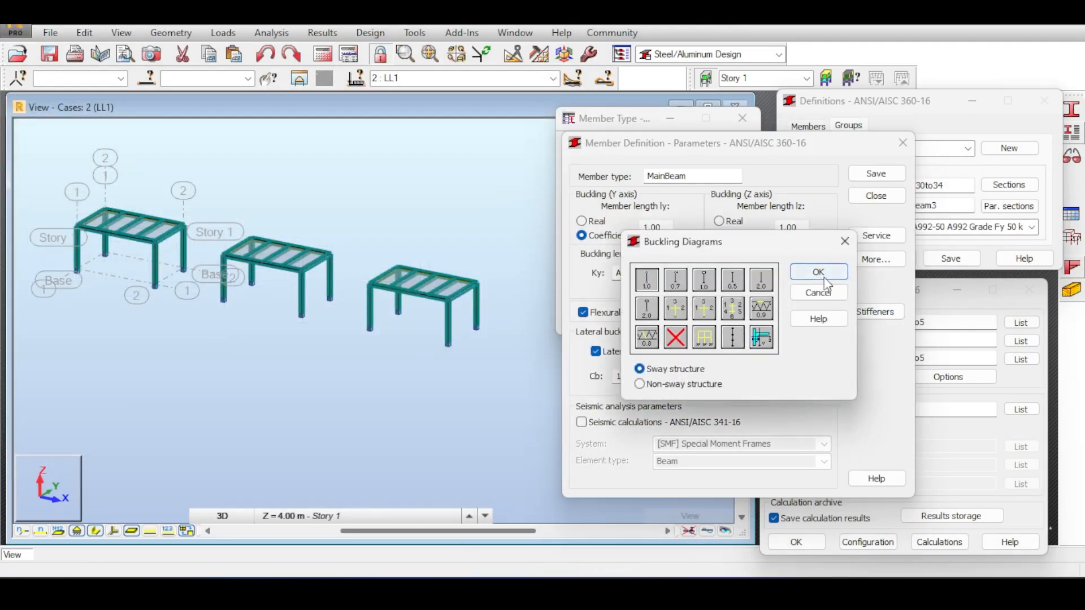
{"action": "left_click", "coordinate": [819, 272]}
{"action": "left_click", "coordinate": [807, 275]}
{"action": "left_click", "coordinate": [651, 282]}
{"action": "left_click", "coordinate": [818, 272]}
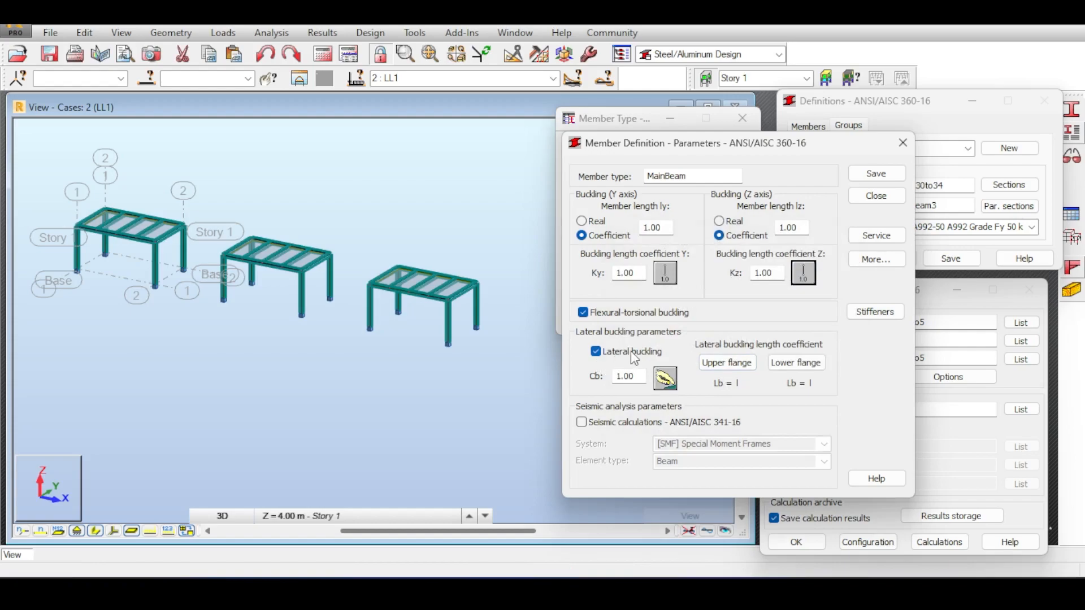
Review MainBeam's Cb parameter options and the lateral buckling length coefficients of its flanges without changing them
{"action": "left_click", "coordinate": [665, 379]}
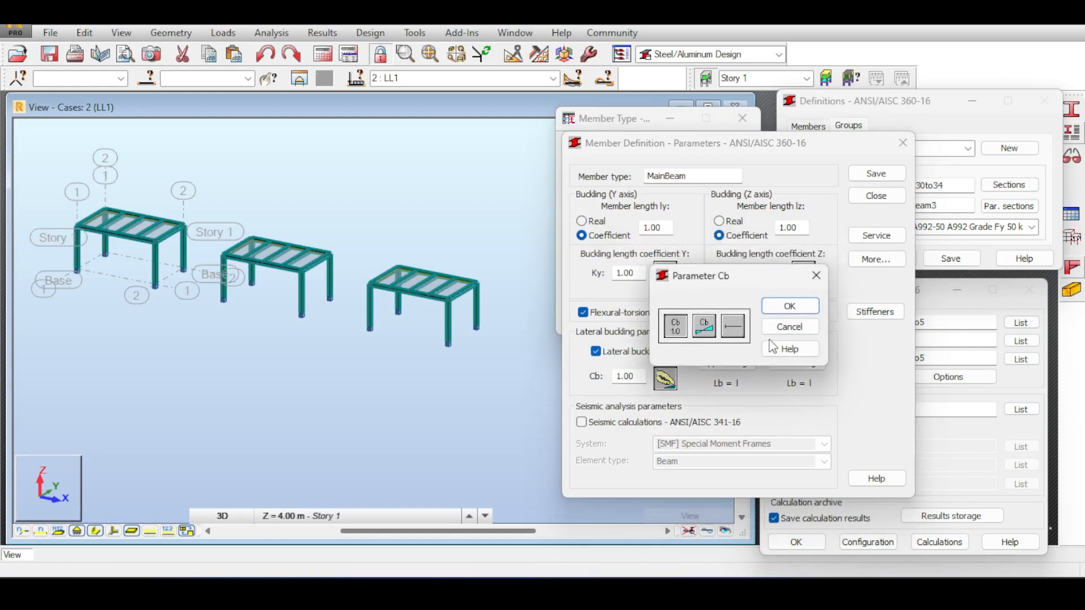
{"action": "left_click", "coordinate": [790, 326]}
{"action": "left_click", "coordinate": [729, 363]}
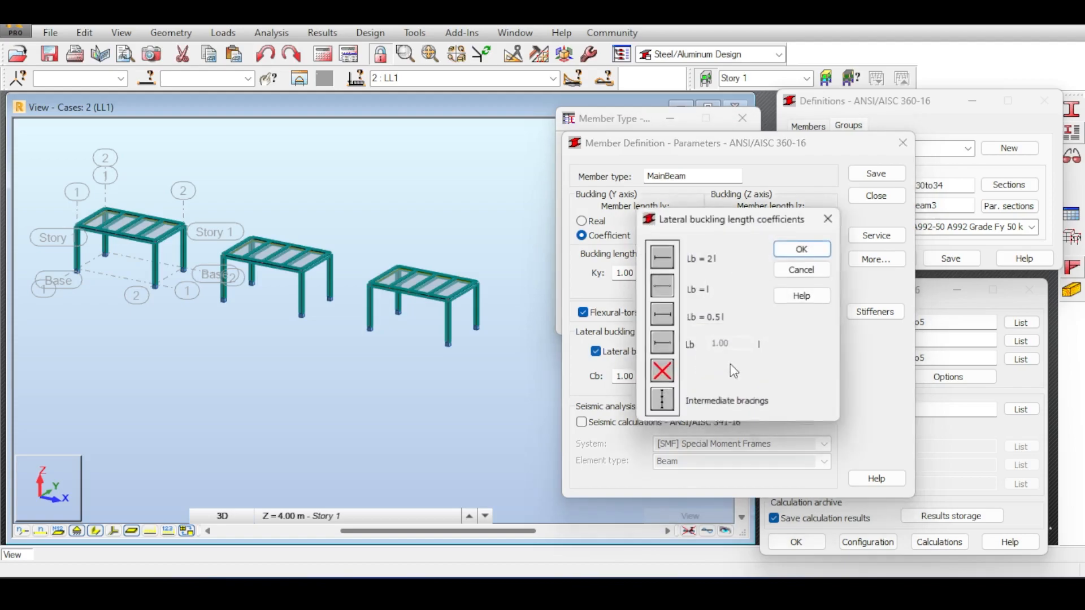
{"action": "left_click", "coordinate": [803, 270]}
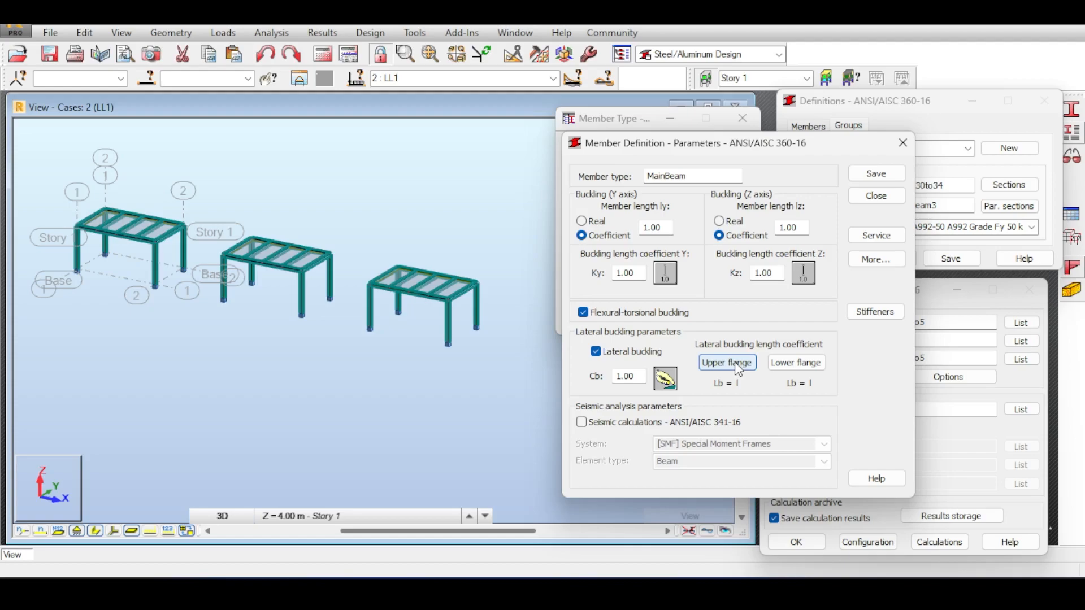
{"action": "left_click", "coordinate": [807, 367]}
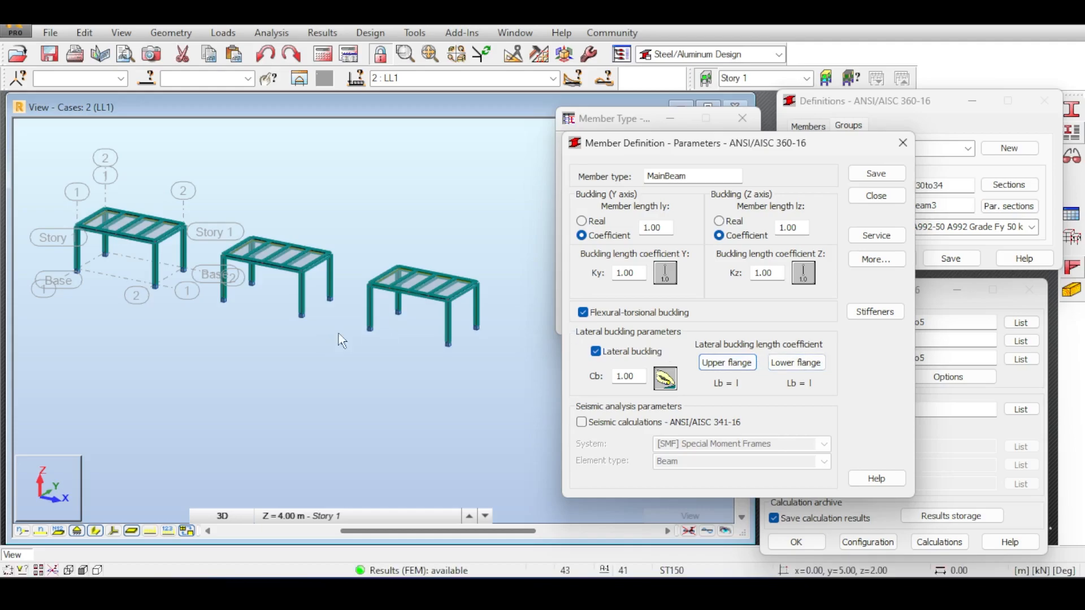
Examine the third frame's main beam and open the intermediate bracings definition for MainBeam's upper flange
{"action": "scroll", "coordinate": [350, 324], "scroll_direction": "up", "scroll_amount": 10}
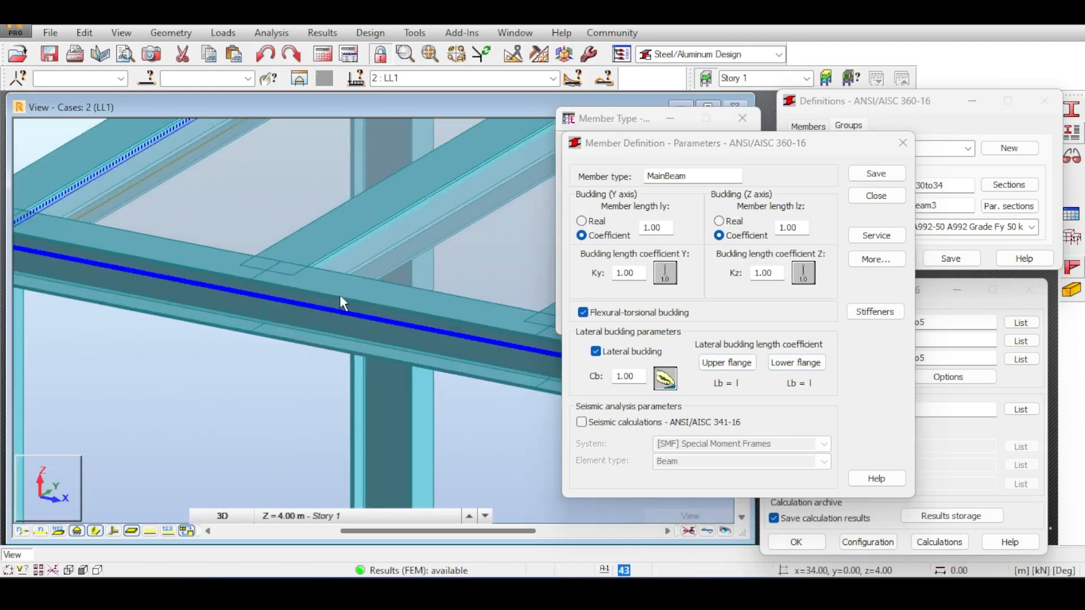
{"action": "left_click", "coordinate": [338, 246]}
{"action": "scroll", "coordinate": [349, 262], "scroll_direction": "down", "scroll_amount": 5}
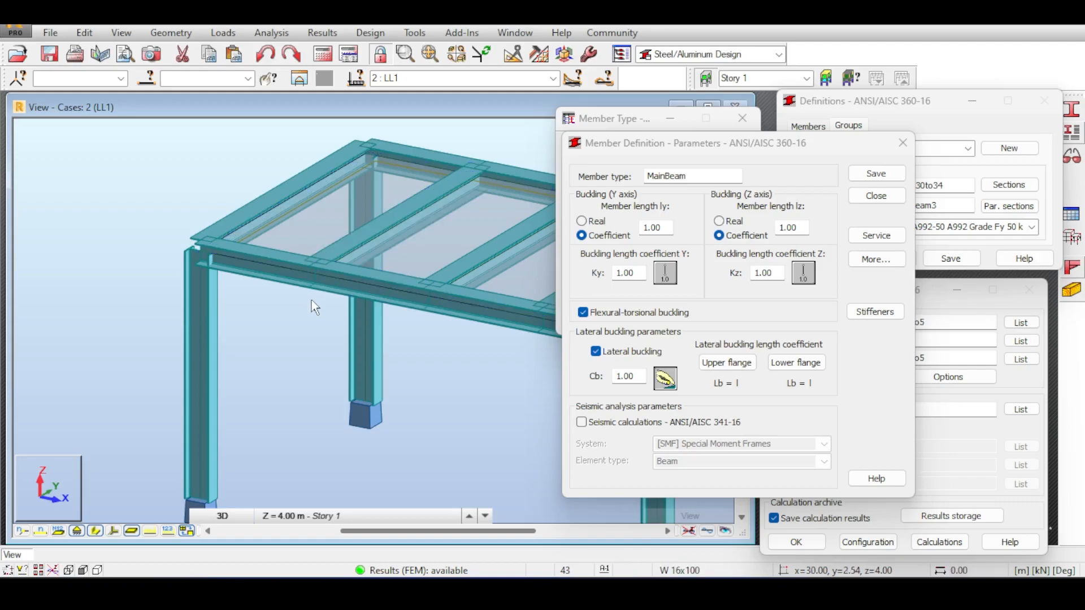
{"action": "left_click", "coordinate": [744, 364]}
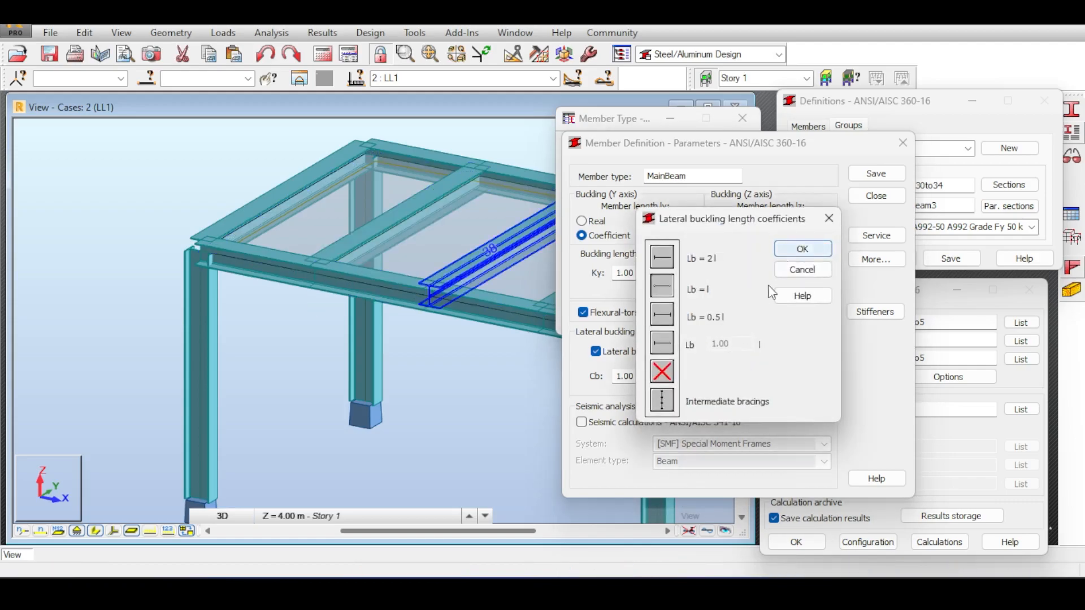
{"action": "left_click", "coordinate": [668, 404]}
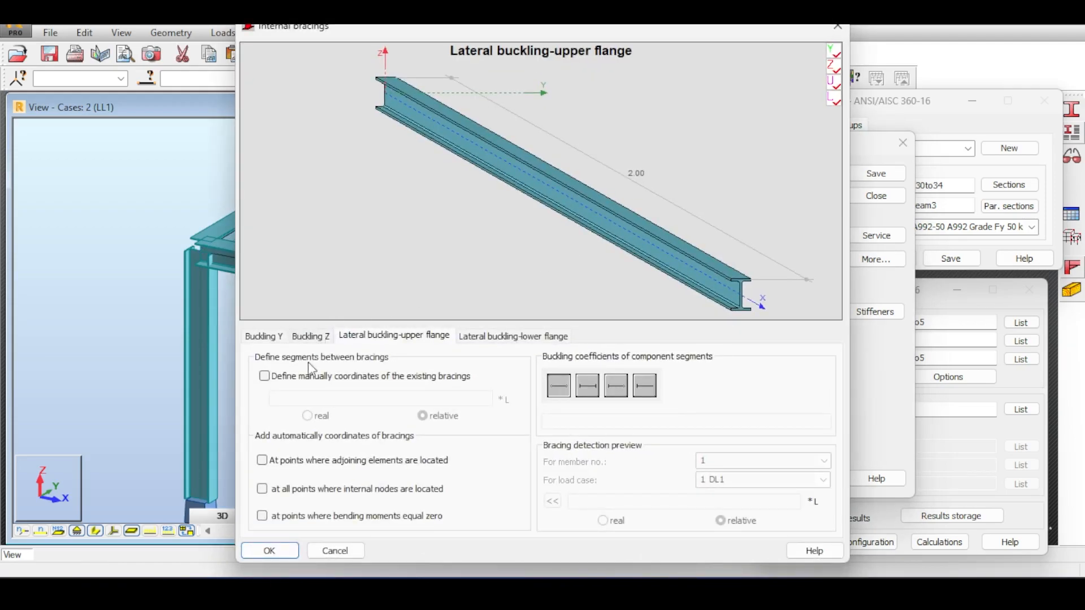
Try a manually defined bracing at relative coordinate 0.25 on MainBeam's upper flange
{"action": "left_click", "coordinate": [286, 380]}
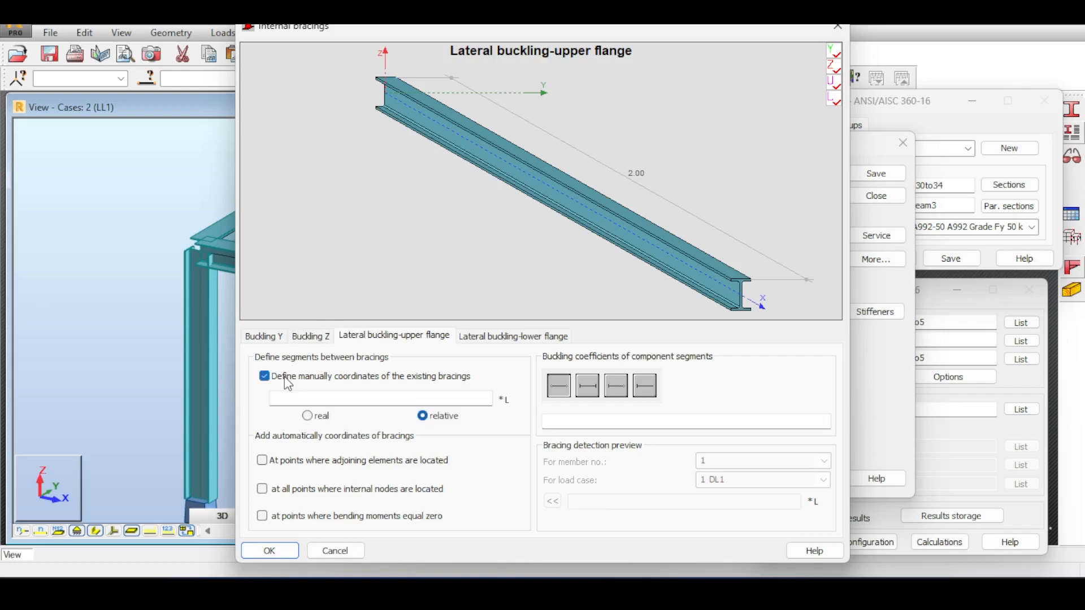
{"action": "left_click", "coordinate": [315, 400]}
{"action": "type", "text": "0.25"}
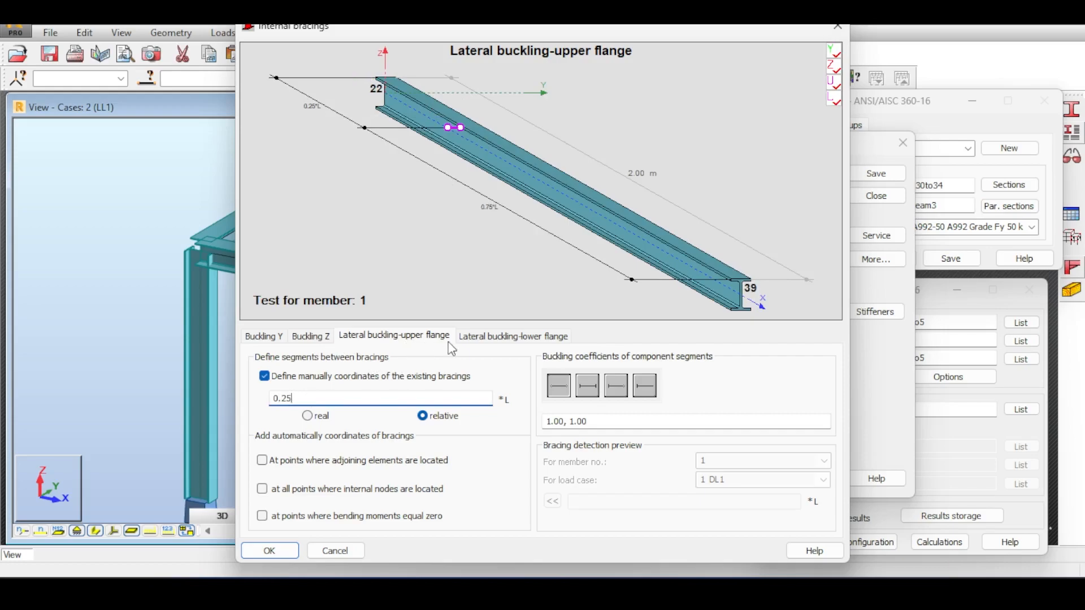
{"action": "left_click", "coordinate": [489, 338]}
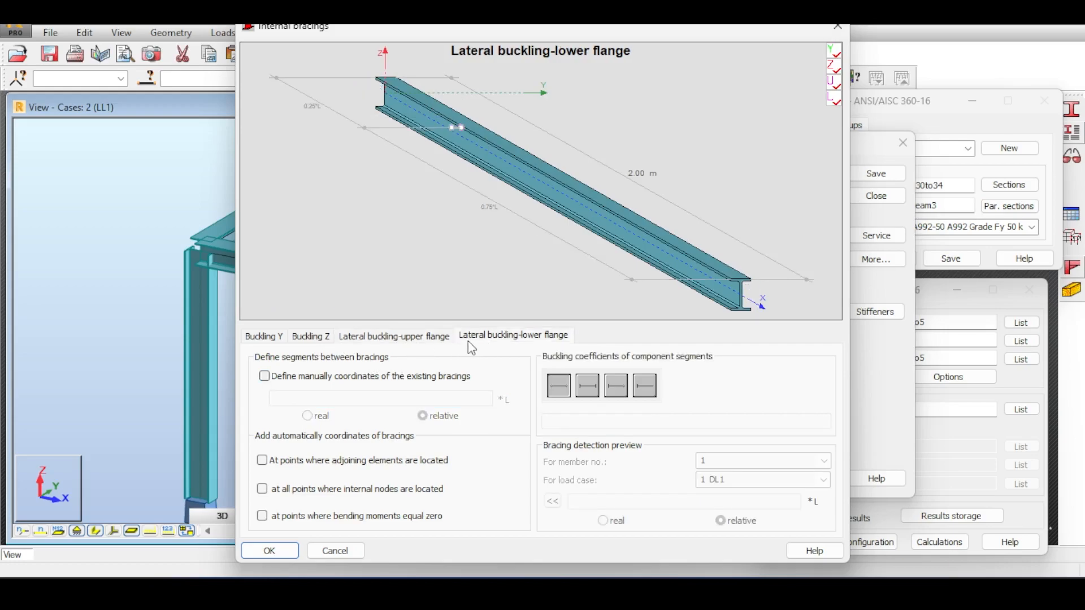
{"action": "left_click", "coordinate": [448, 338]}
{"action": "left_click", "coordinate": [294, 377]}
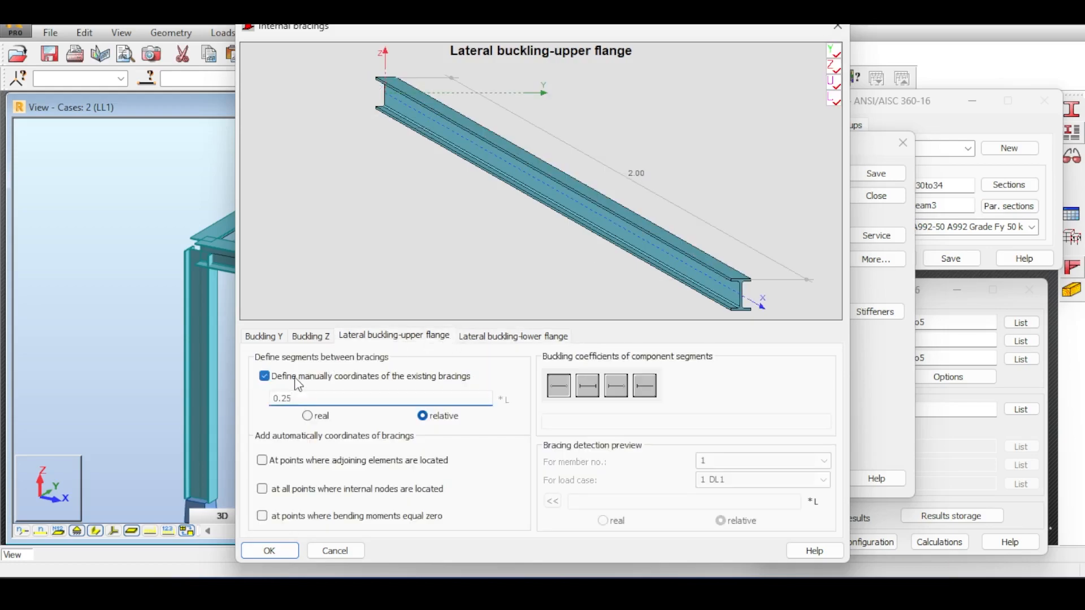
Add MainBeam's bracings automatically at adjoining elements for Buckling Y, Buckling Z and both flanges, and save the modified member type
{"action": "left_click", "coordinate": [284, 462]}
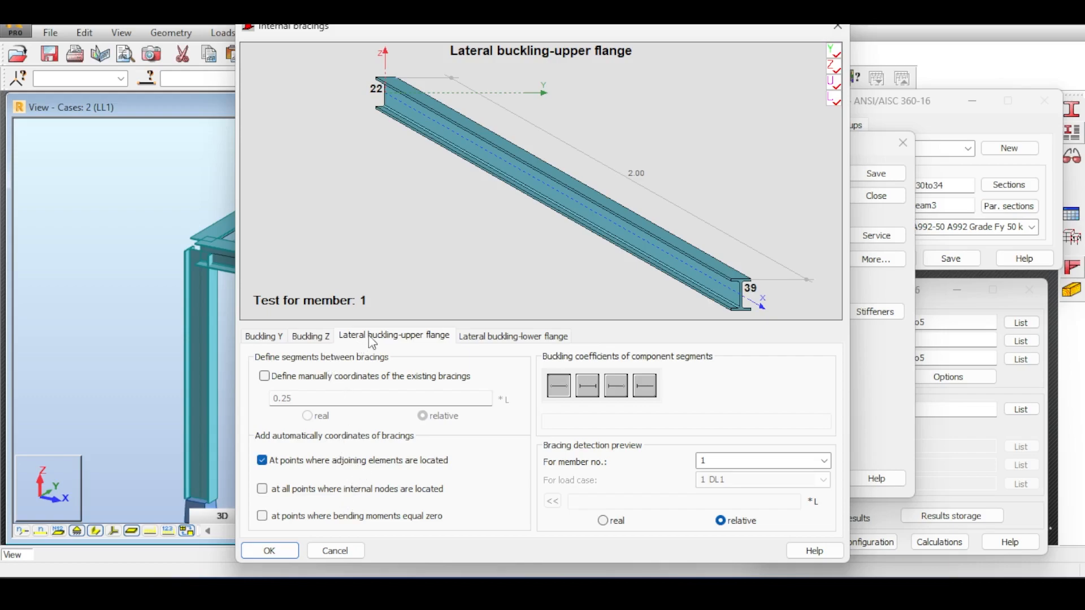
{"action": "left_click", "coordinate": [316, 338]}
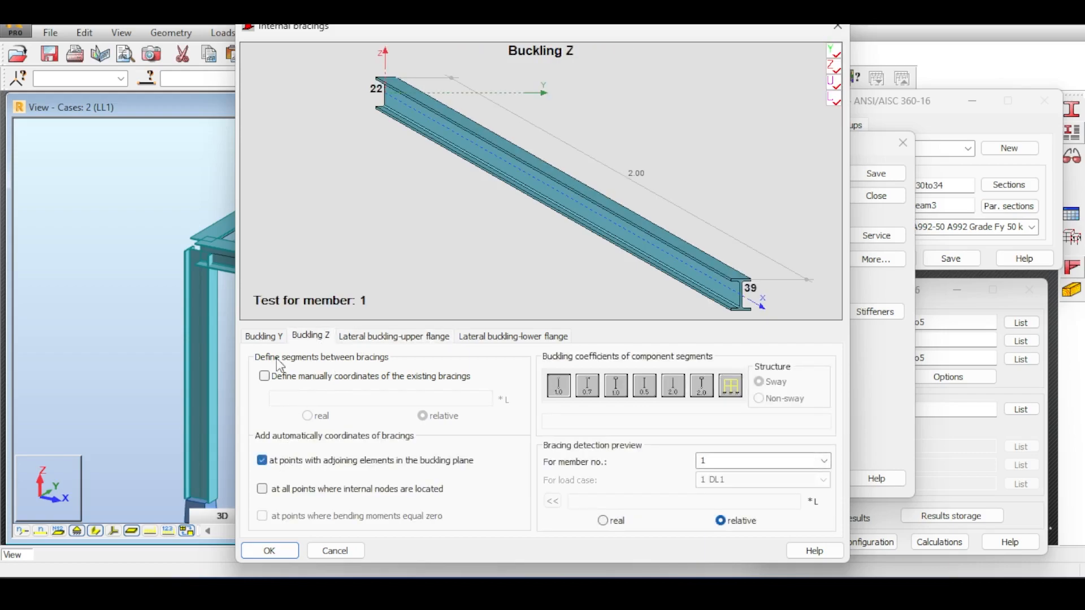
{"action": "left_click", "coordinate": [276, 337]}
{"action": "left_click", "coordinate": [305, 461]}
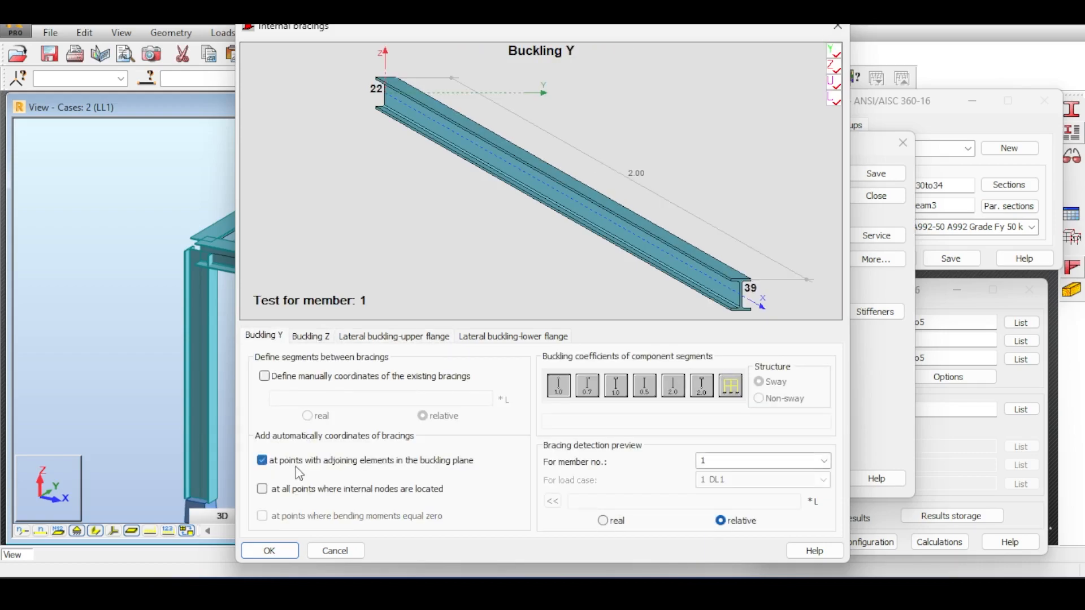
{"action": "left_click", "coordinate": [525, 338]}
{"action": "left_click", "coordinate": [354, 464]}
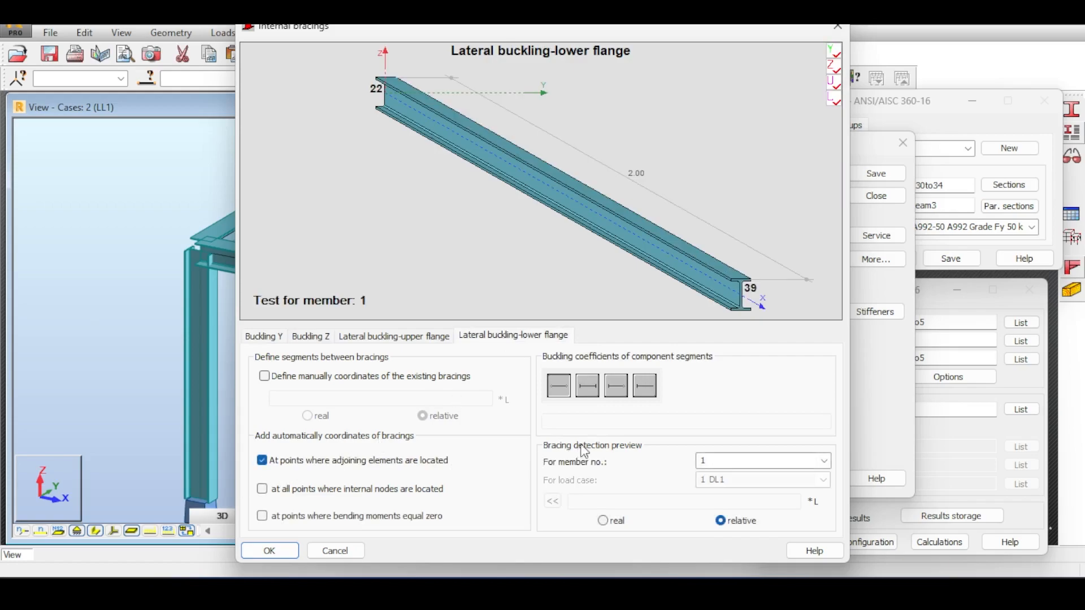
{"action": "left_click", "coordinate": [270, 550]}
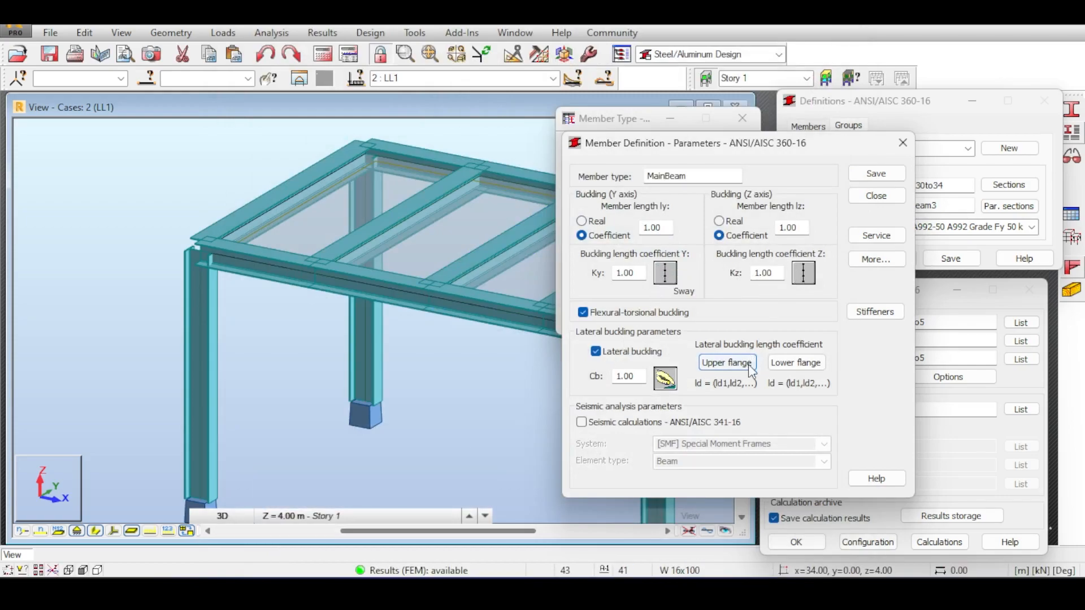
{"action": "left_click", "coordinate": [873, 177]}
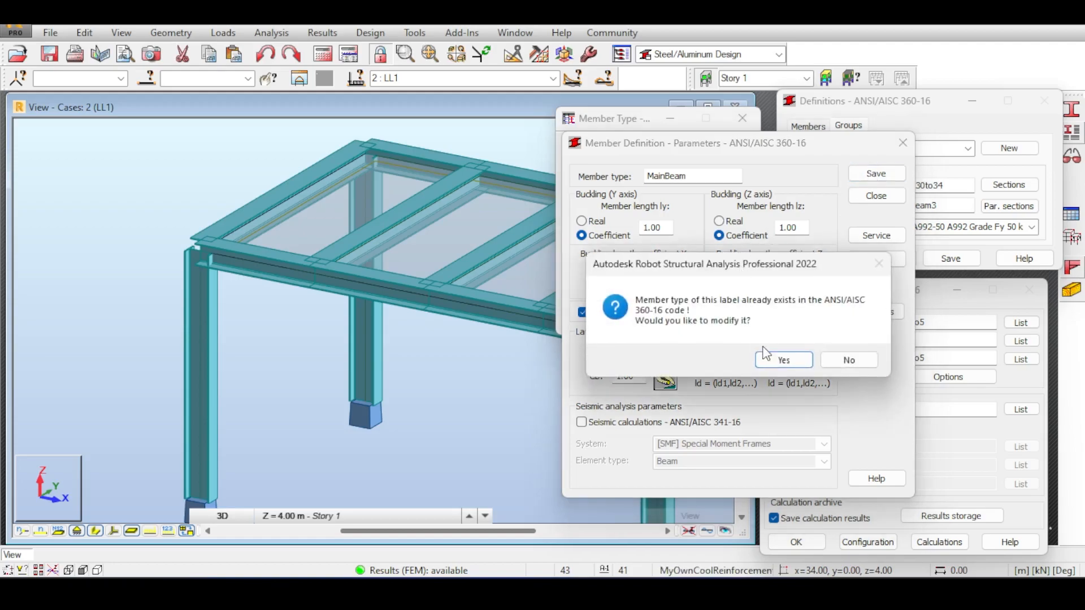
{"action": "left_click", "coordinate": [783, 359]}
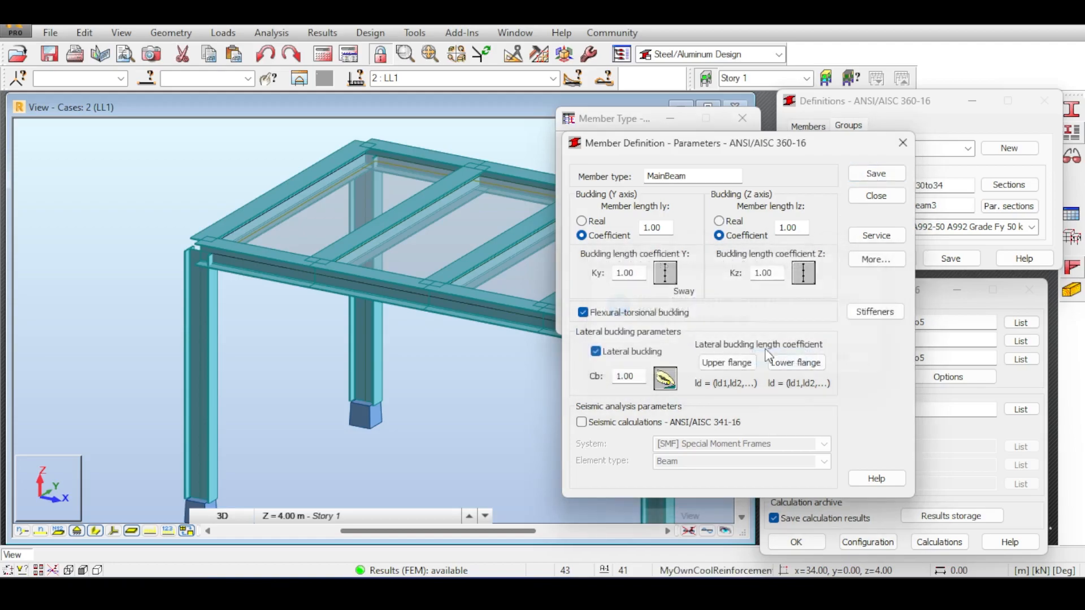
Run the code group design for groups 1to5 and check the W 8x28 results of FrameBeam3, FrameBeam2 and FrameBeam1
{"action": "left_click", "coordinate": [939, 542]}
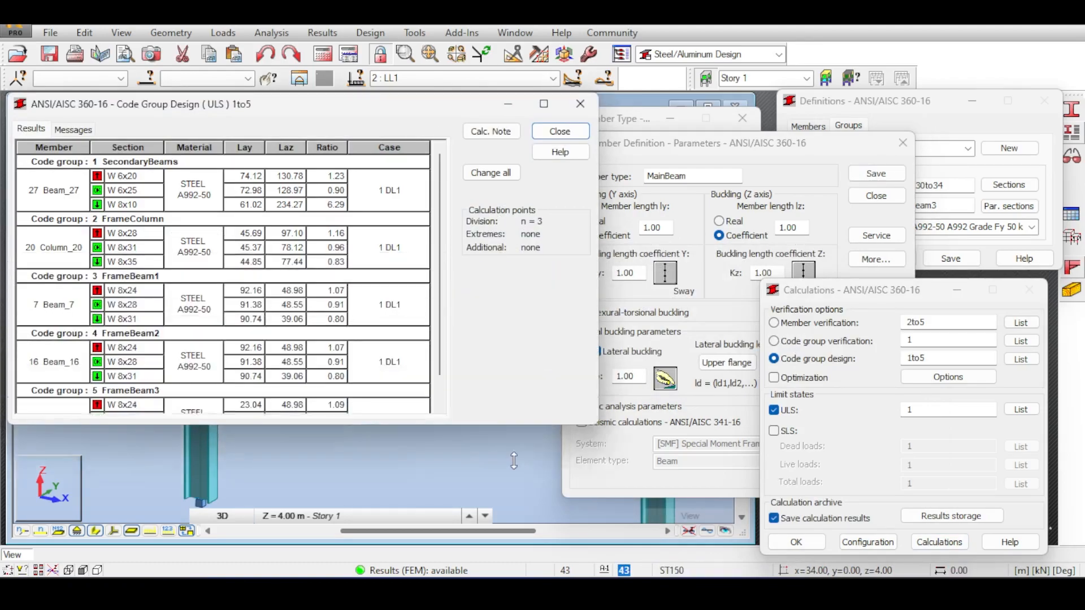
{"action": "left_click", "coordinate": [149, 420]}
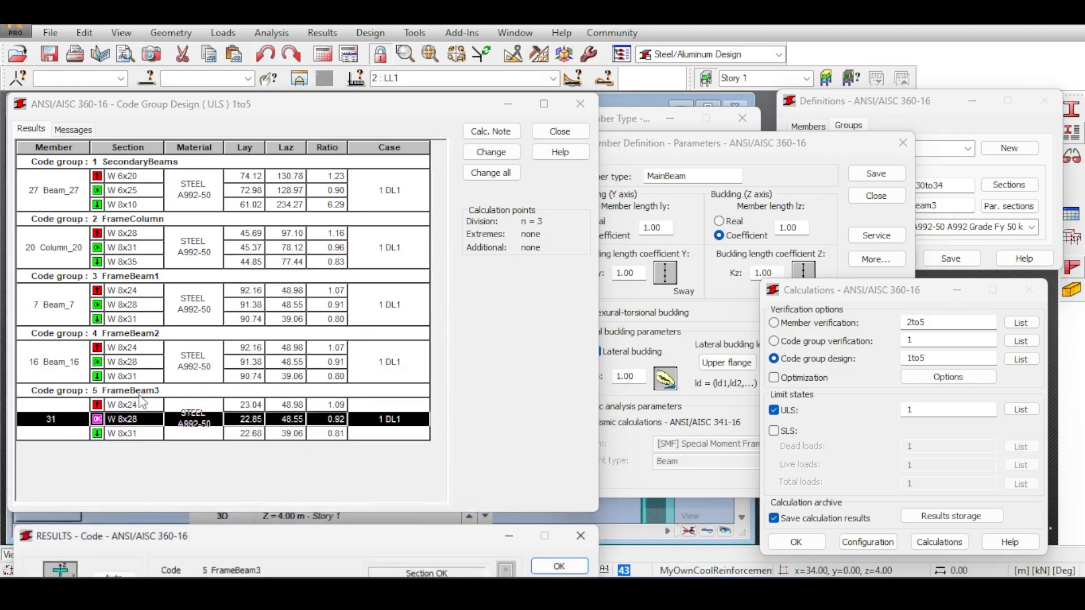
{"action": "left_click", "coordinate": [142, 363]}
{"action": "left_click", "coordinate": [158, 305]}
{"action": "left_click_drag", "start_coordinate": [331, 101], "coordinate": [435, 33]}
{"action": "left_click_drag", "start_coordinate": [362, 535], "coordinate": [375, 52]}
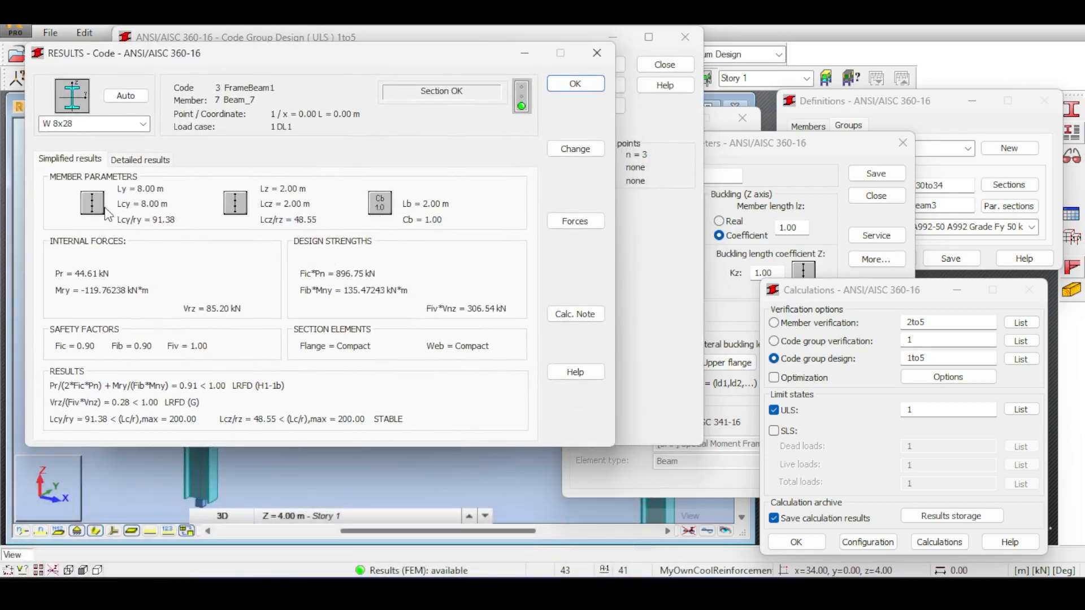
Close the code group design list and locate FrameBeam1's beam in the first frame, keeping its detailed results in sight
{"action": "left_click_drag", "start_coordinate": [192, 57], "coordinate": [638, 115]}
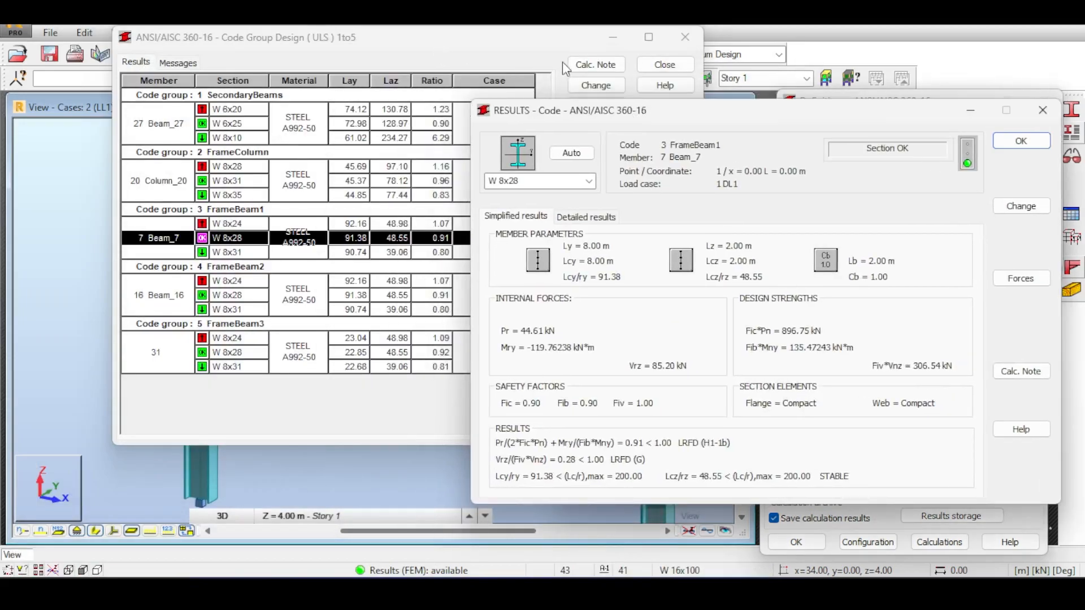
{"action": "left_click", "coordinate": [680, 31]}
{"action": "left_click", "coordinate": [291, 298]}
{"action": "left_click_drag", "start_coordinate": [581, 108], "coordinate": [760, 76]}
{"action": "left_click", "coordinate": [410, 229]}
{"action": "middle_click_drag", "start_coordinate": [441, 235], "coordinate": [269, 214]}
{"action": "scroll", "coordinate": [279, 218], "scroll_direction": "down", "scroll_amount": 6}
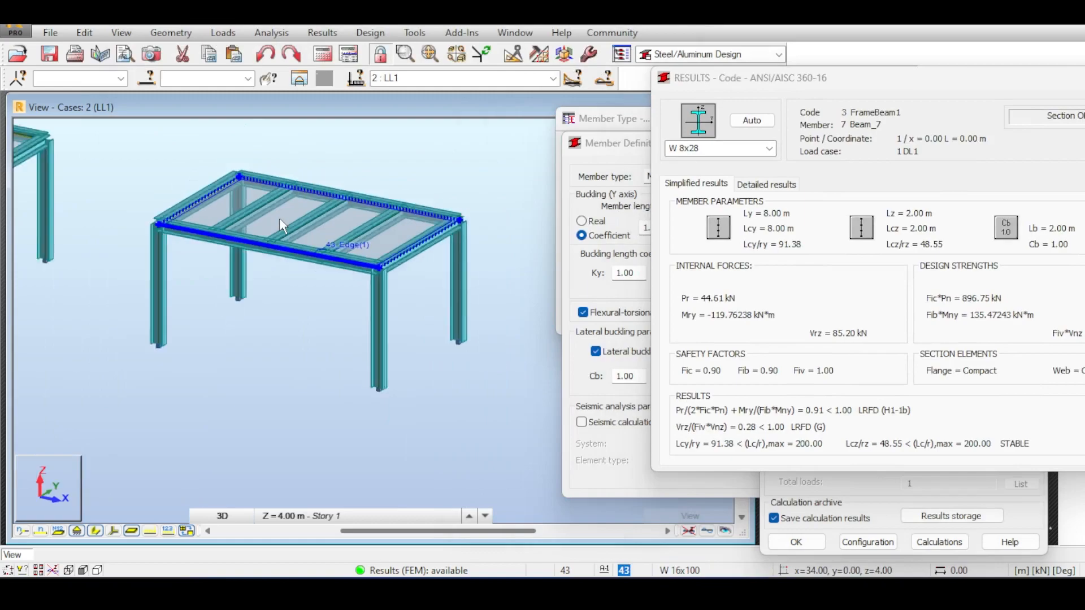
{"action": "middle_click_drag", "start_coordinate": [174, 208], "coordinate": [206, 209]}
{"action": "scroll", "coordinate": [89, 204], "scroll_direction": "up", "scroll_amount": 3}
{"action": "middle_click_drag", "start_coordinate": [90, 203], "coordinate": [228, 237]}
{"action": "scroll", "coordinate": [219, 225], "scroll_direction": "up", "scroll_amount": 4}
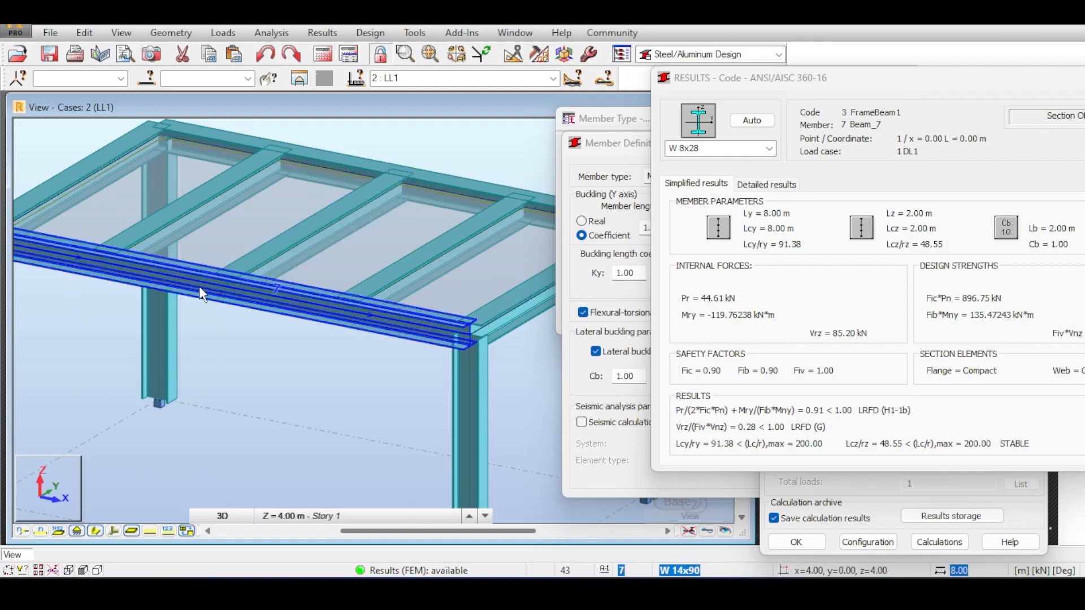
Display the members' local axes to compare the first frame's beam with its buckling lengths, and close the FrameBeam1 results
{"action": "left_click", "coordinate": [114, 532]}
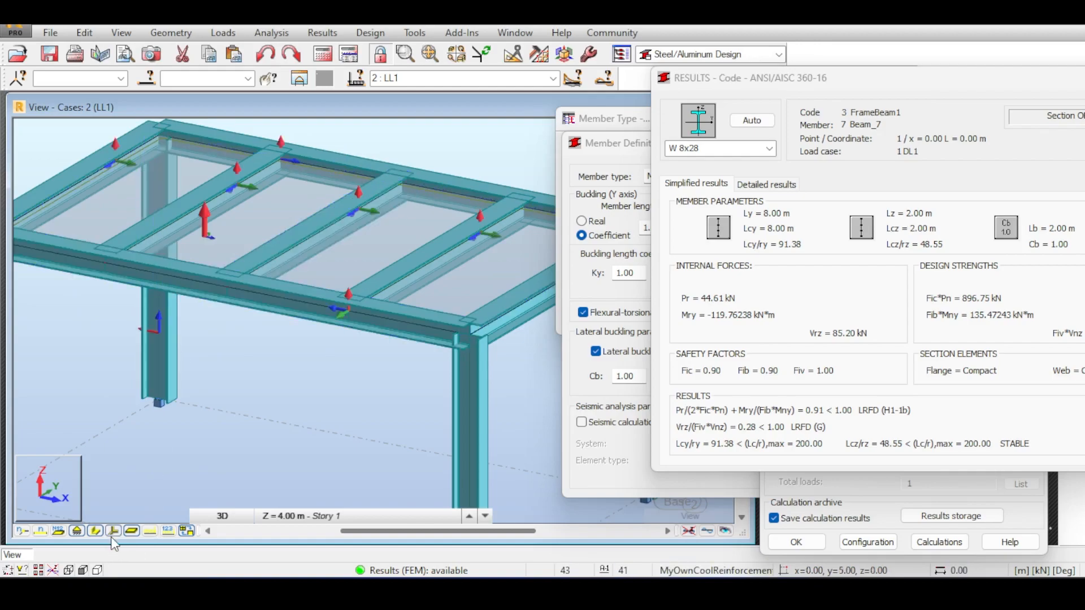
{"action": "scroll", "coordinate": [263, 302], "scroll_direction": "up", "scroll_amount": 6}
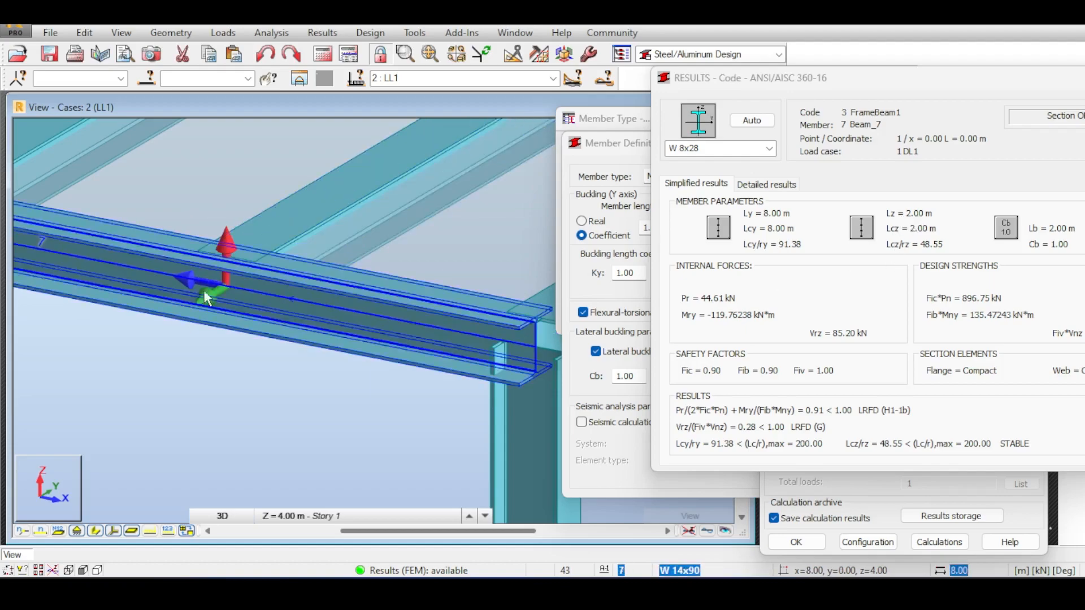
{"action": "scroll", "coordinate": [239, 371], "scroll_direction": "down", "scroll_amount": 2}
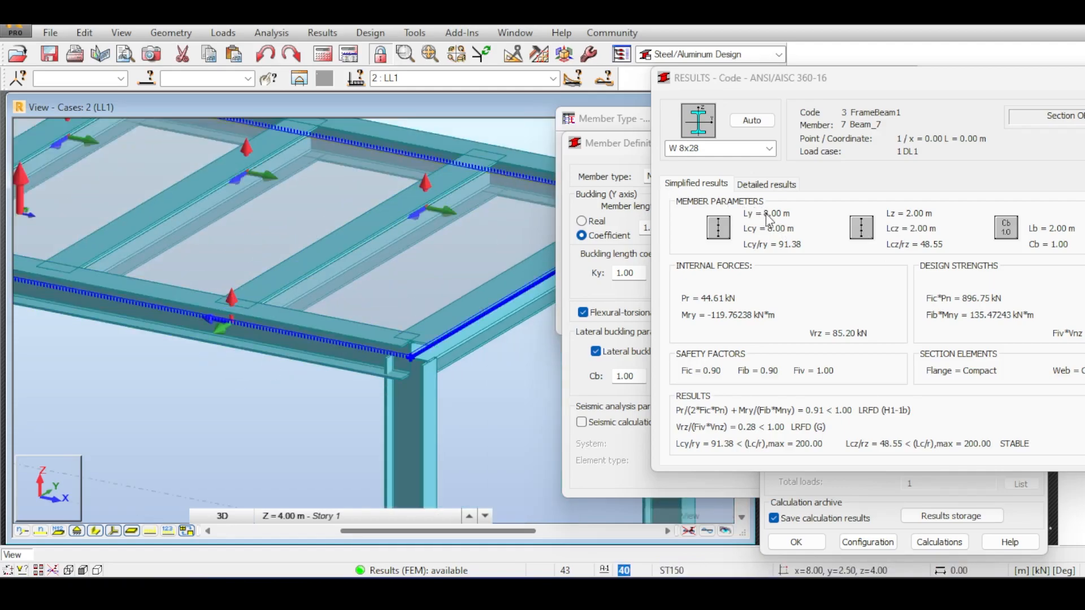
{"action": "scroll", "coordinate": [226, 303], "scroll_direction": "down", "scroll_amount": 2}
{"action": "scroll", "coordinate": [187, 324], "scroll_direction": "up", "scroll_amount": 3}
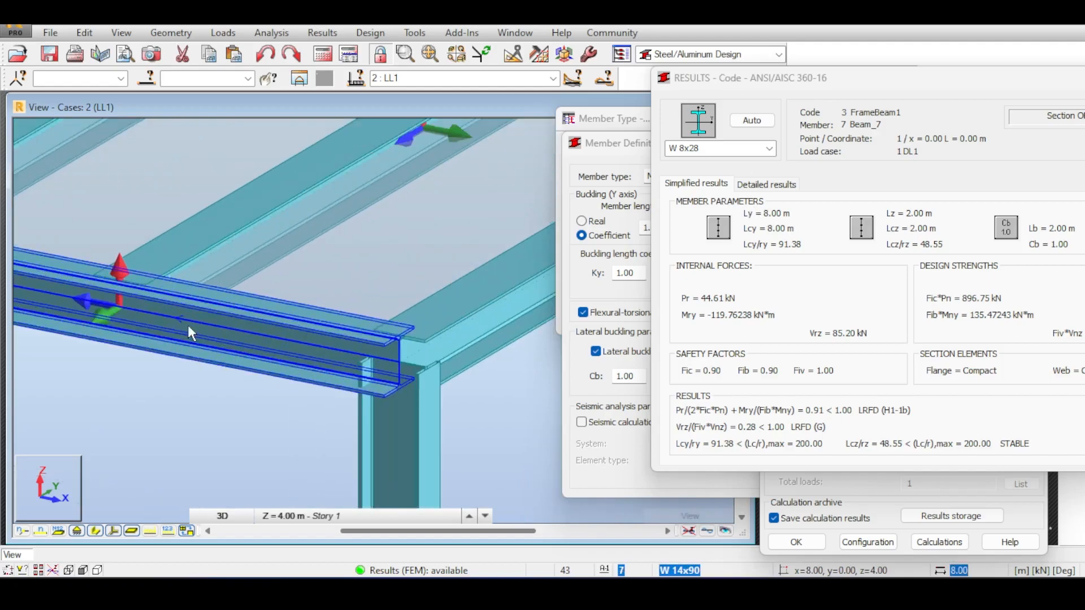
{"action": "scroll", "coordinate": [185, 323], "scroll_direction": "down", "scroll_amount": 5}
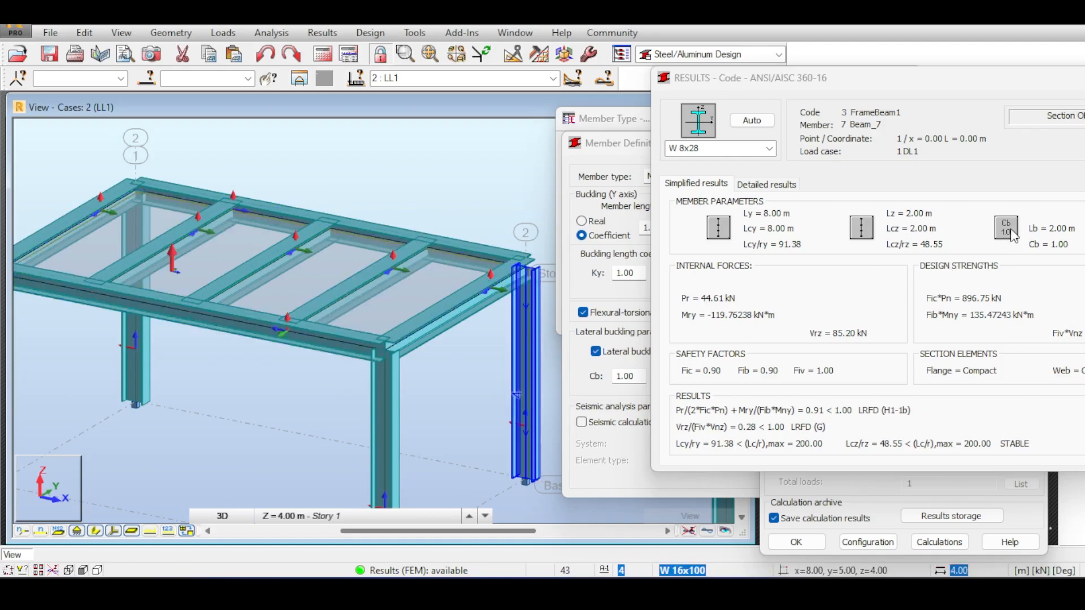
{"action": "left_click_drag", "start_coordinate": [918, 79], "coordinate": [318, 98]}
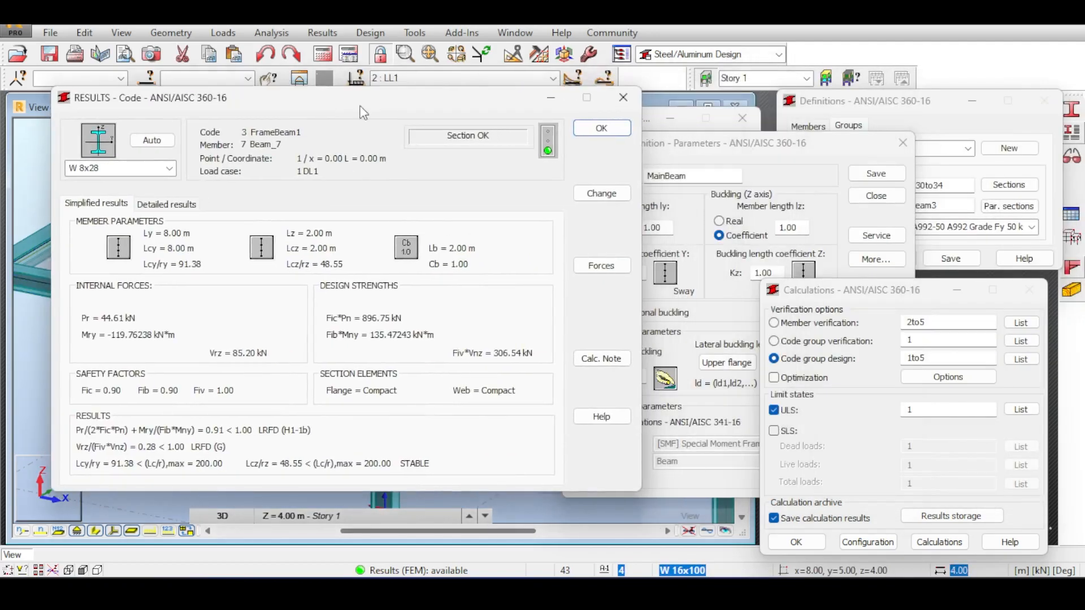
{"action": "left_click", "coordinate": [624, 102]}
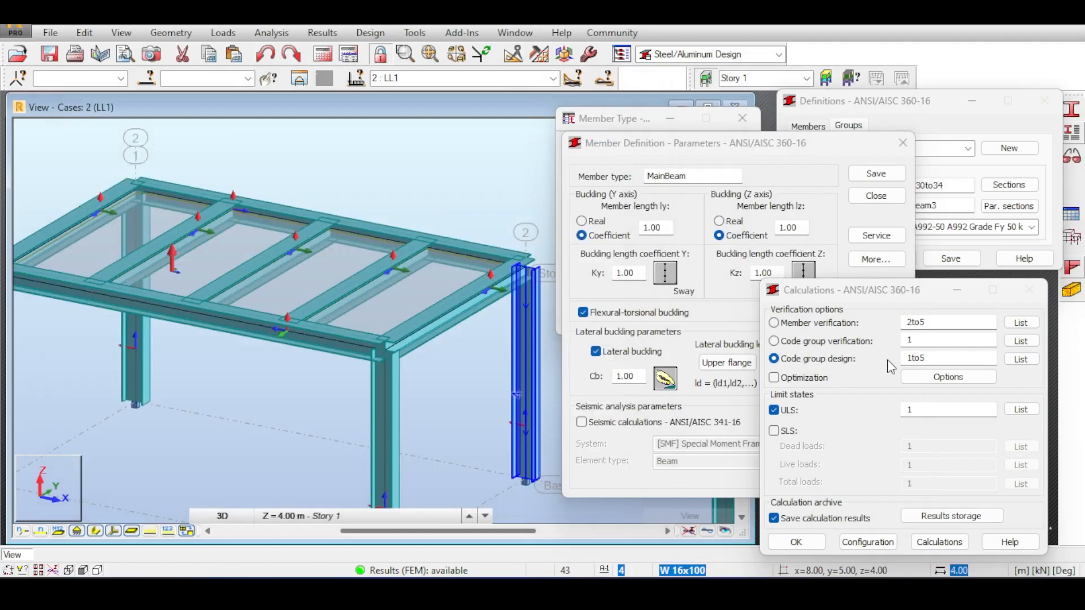
Set MainBeam's lateral buckling length to Lb = l for the upper and lower flanges, and save the modified member type
{"action": "left_click_drag", "start_coordinate": [828, 143], "coordinate": [656, 114]}
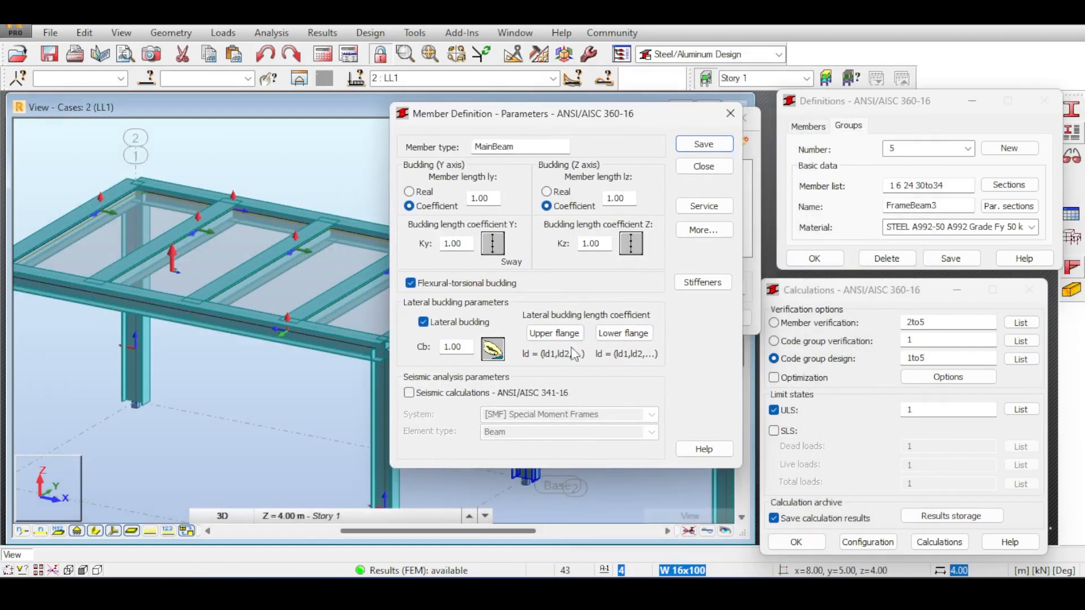
{"action": "left_click", "coordinate": [559, 338]}
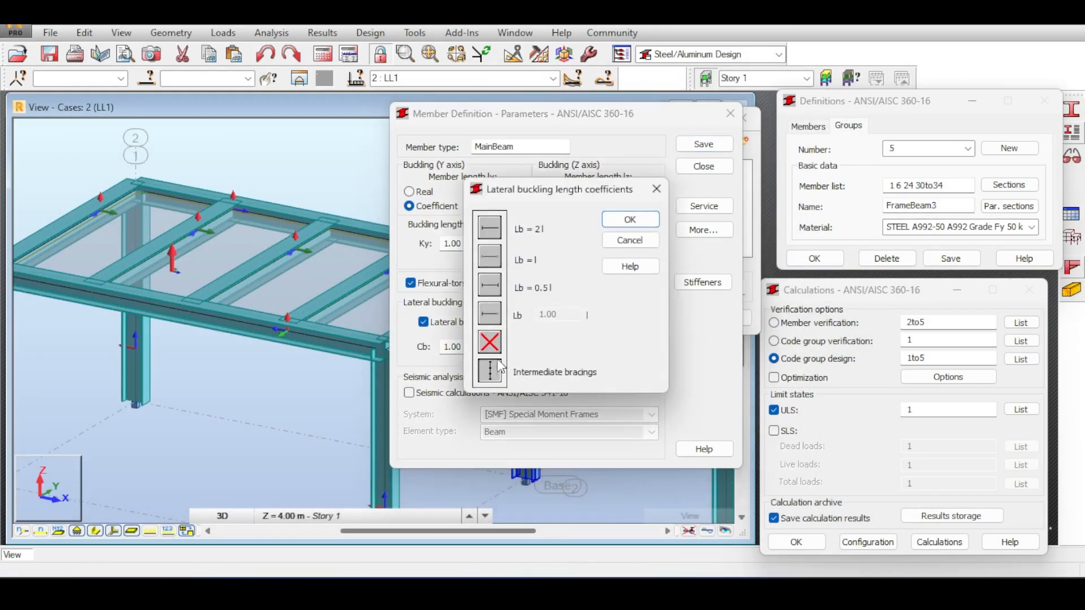
{"action": "left_click", "coordinate": [489, 257]}
{"action": "left_click", "coordinate": [615, 221]}
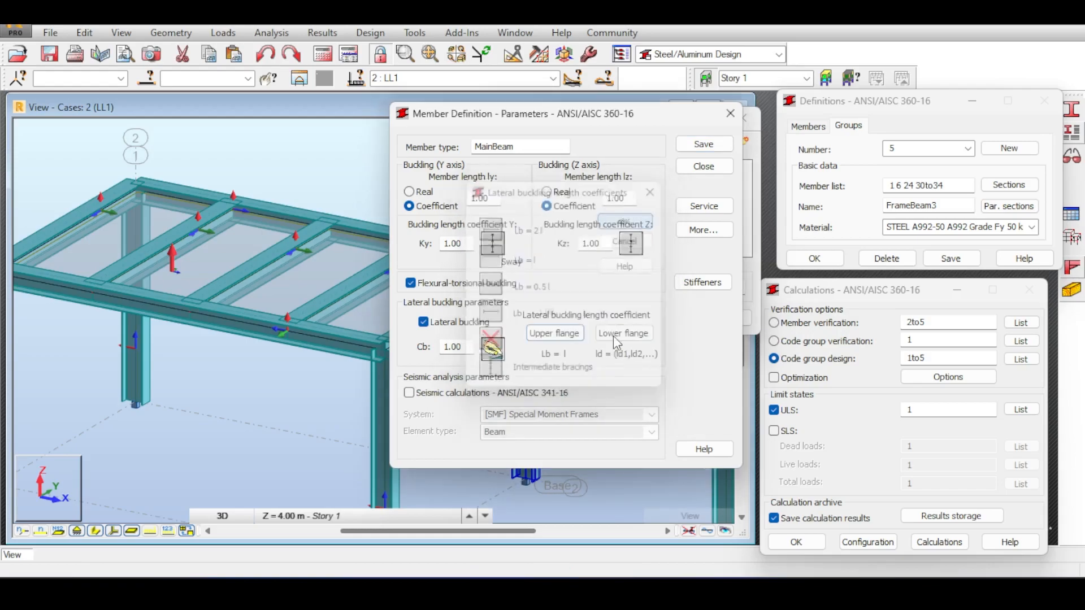
{"action": "left_click", "coordinate": [622, 335]}
{"action": "left_click", "coordinate": [490, 257]}
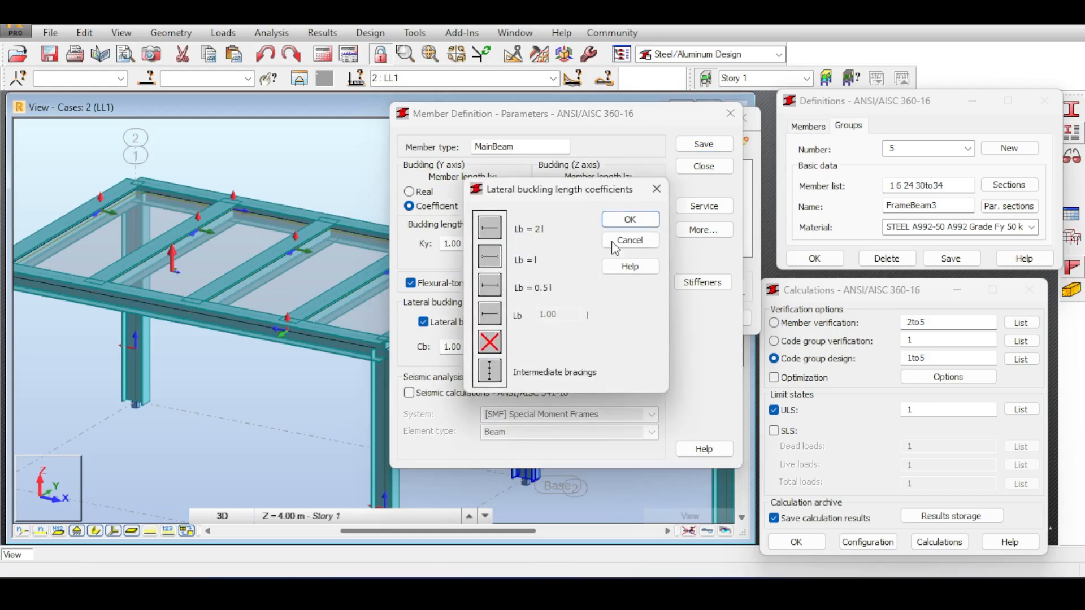
{"action": "left_click", "coordinate": [647, 223]}
{"action": "left_click", "coordinate": [714, 150]}
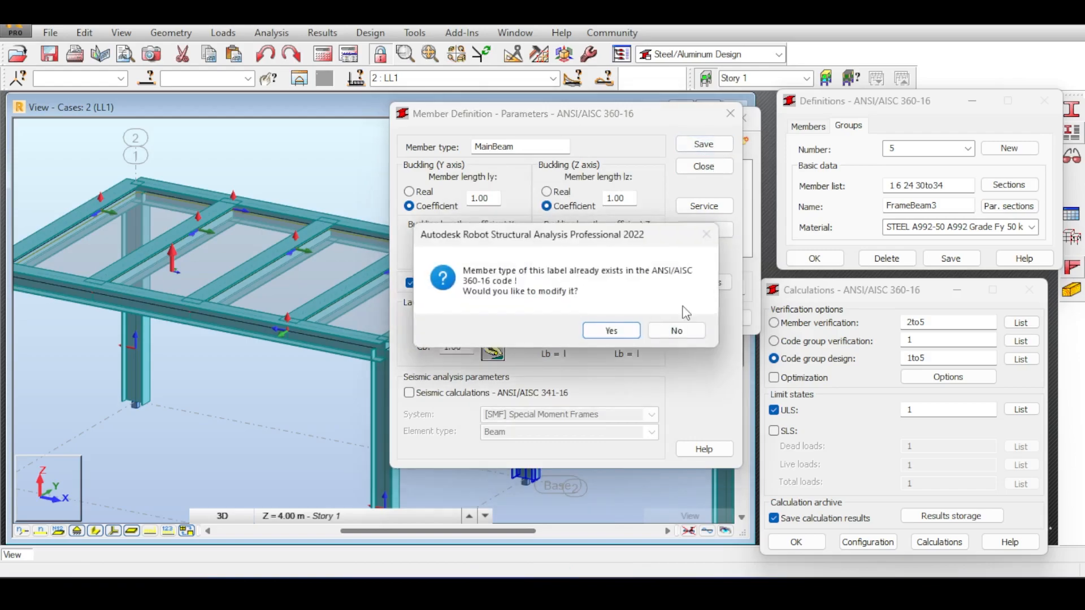
{"action": "left_click", "coordinate": [604, 331]}
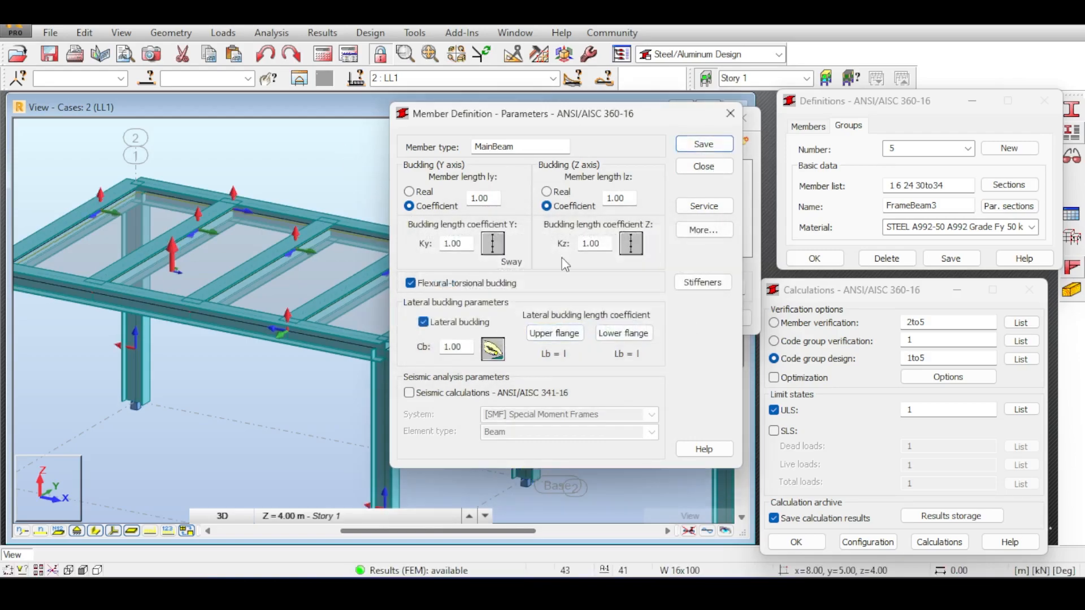
Run the code group design for groups 1to5, check FrameBeam3's W 8x28 and FrameBeam2's W 8x40 results, and close the list without archiving
{"action": "left_click", "coordinate": [933, 542]}
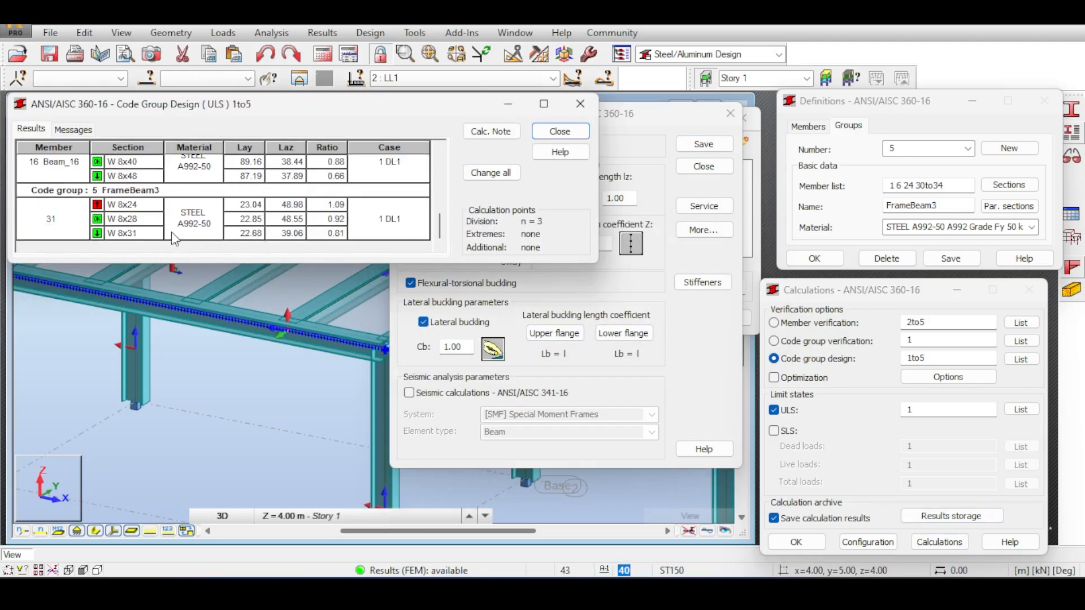
{"action": "double_click", "coordinate": [151, 220]}
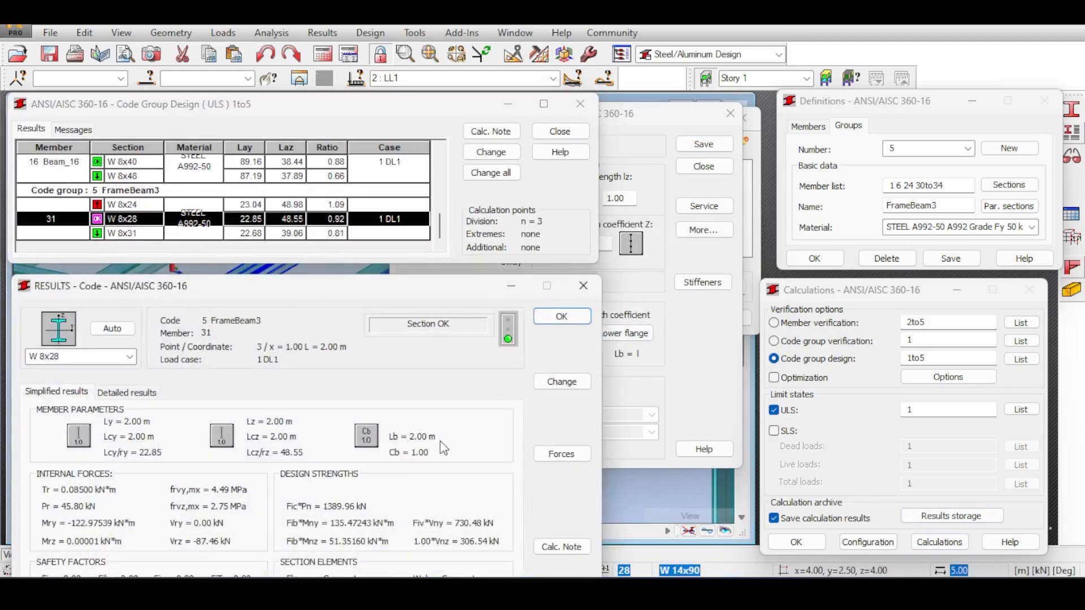
{"action": "left_click", "coordinate": [133, 163]}
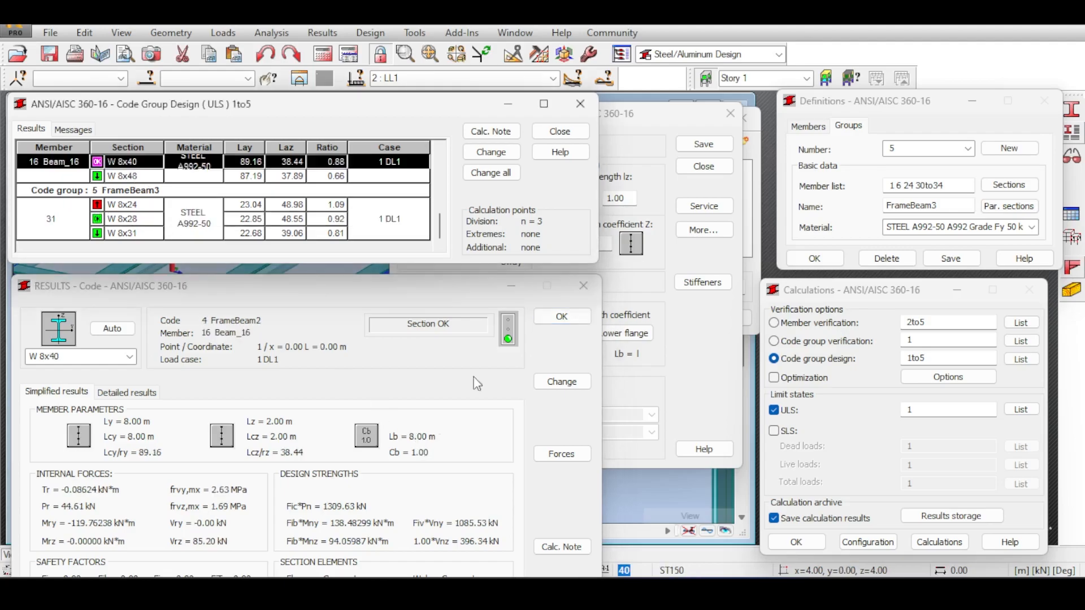
{"action": "left_click", "coordinate": [584, 285]}
{"action": "left_click", "coordinate": [580, 105]}
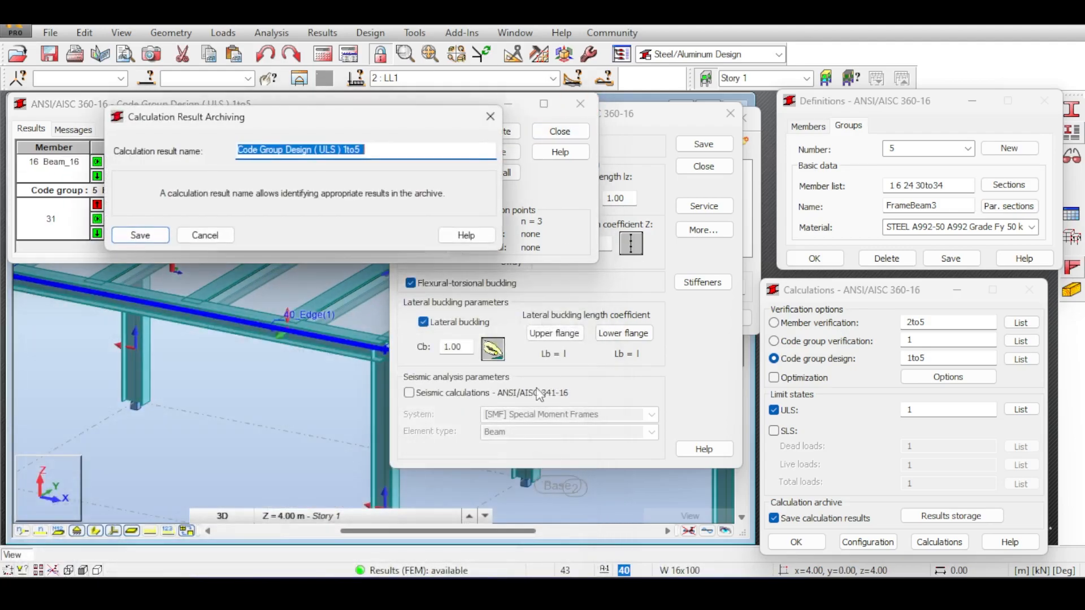
{"action": "left_click", "coordinate": [205, 235]}
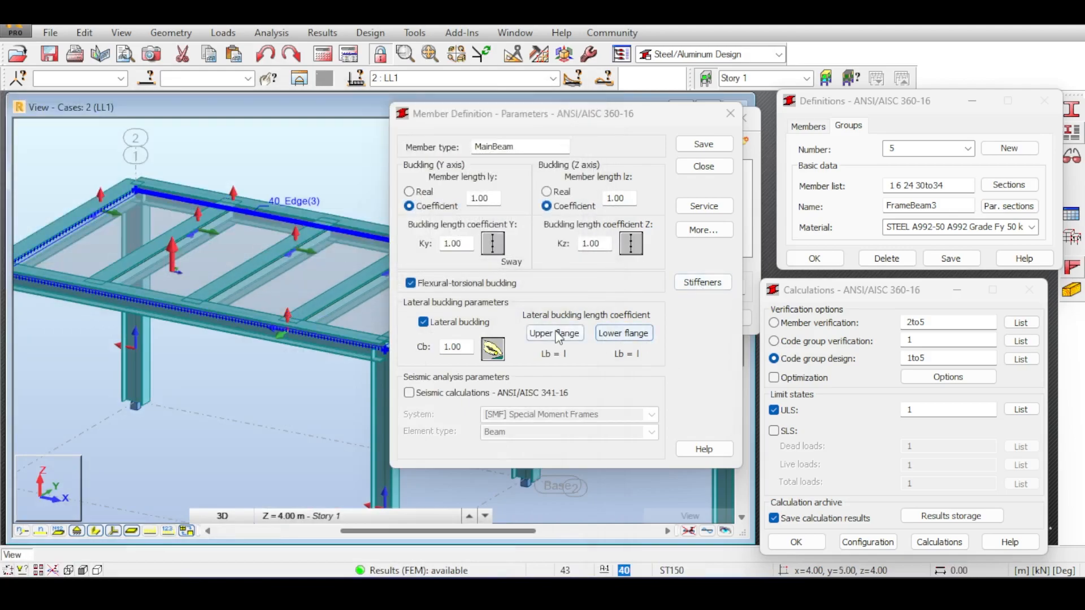
Give MainBeam's upper and lower flanges automatic lateral bracings at points where adjoining elements are located, and save the modified member type
{"action": "left_click", "coordinate": [623, 333]}
{"action": "left_click", "coordinate": [488, 373]}
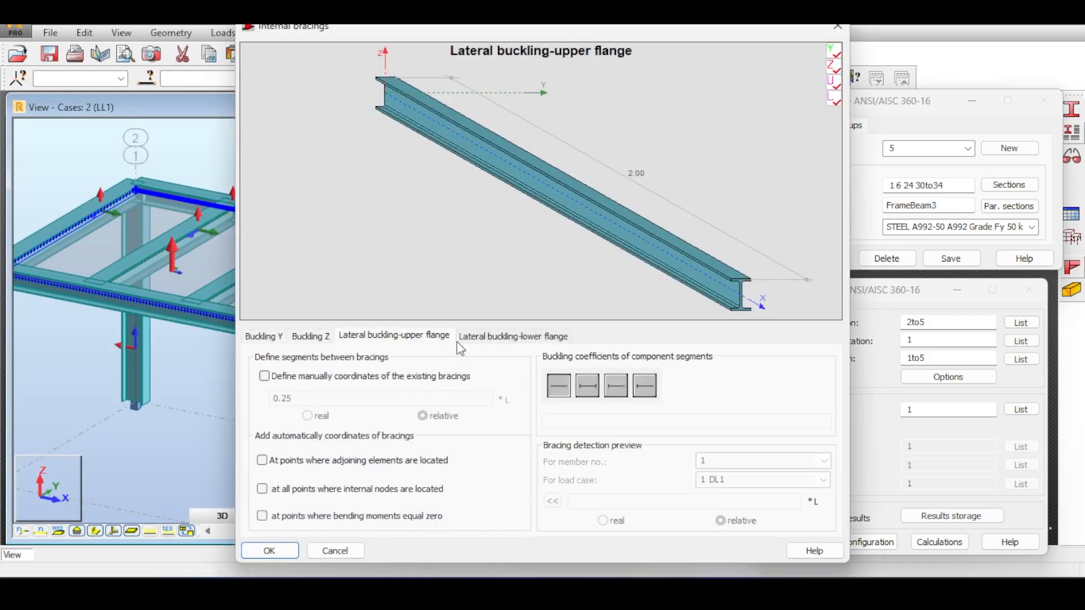
{"action": "left_click", "coordinate": [262, 459]}
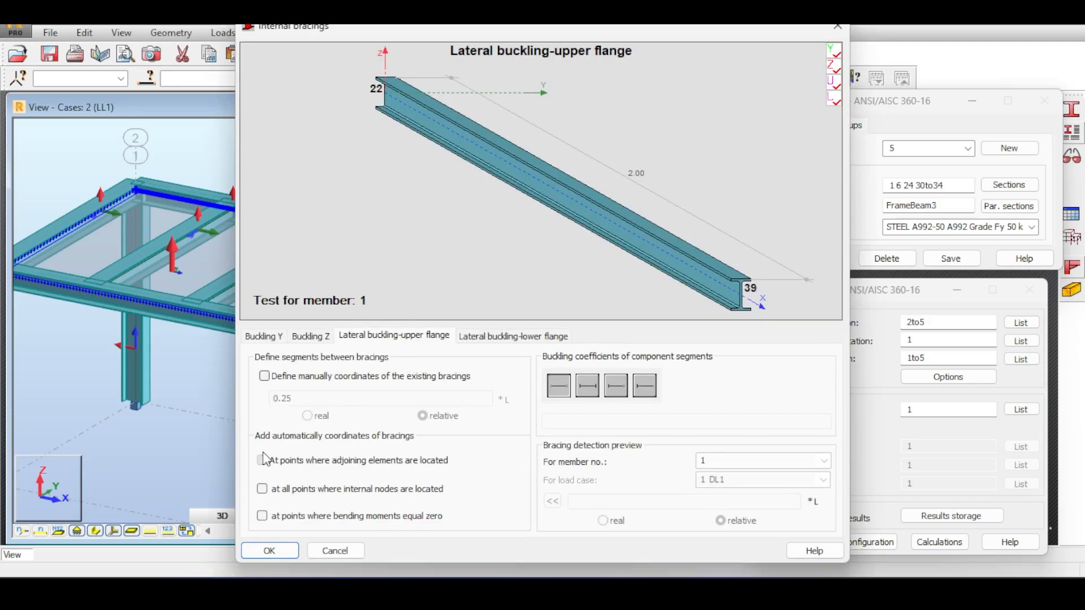
{"action": "left_click", "coordinate": [500, 337]}
{"action": "left_click", "coordinate": [283, 461]}
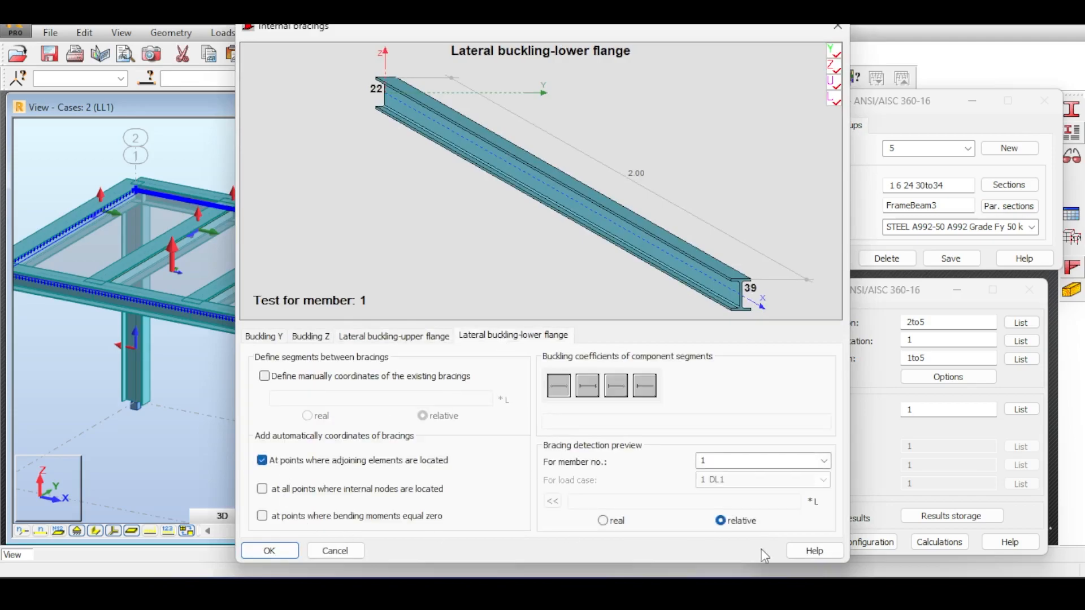
{"action": "left_click", "coordinate": [271, 551]}
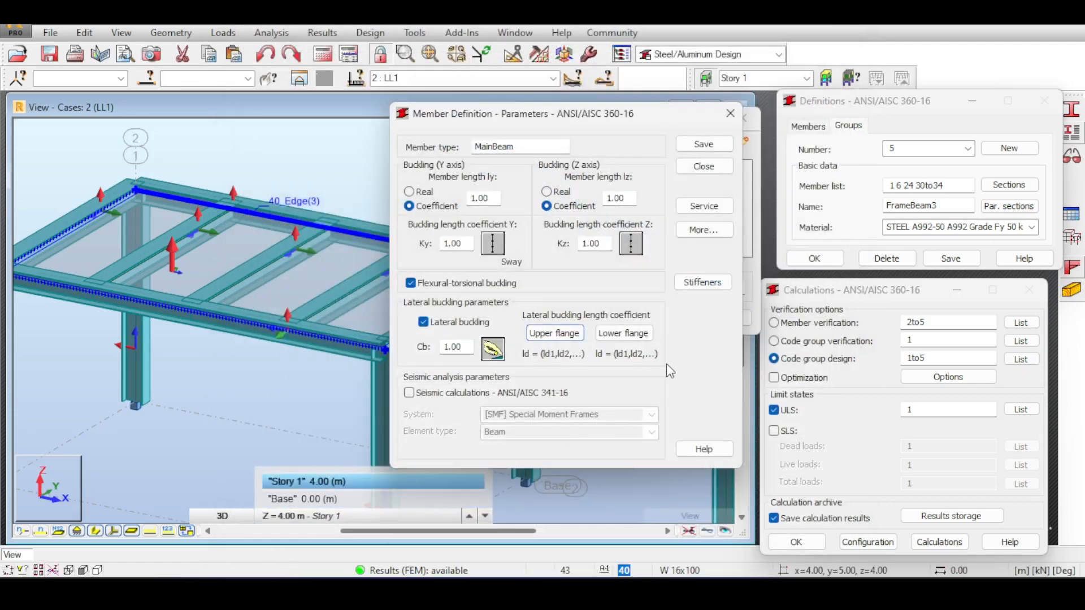
{"action": "left_click", "coordinate": [704, 144]}
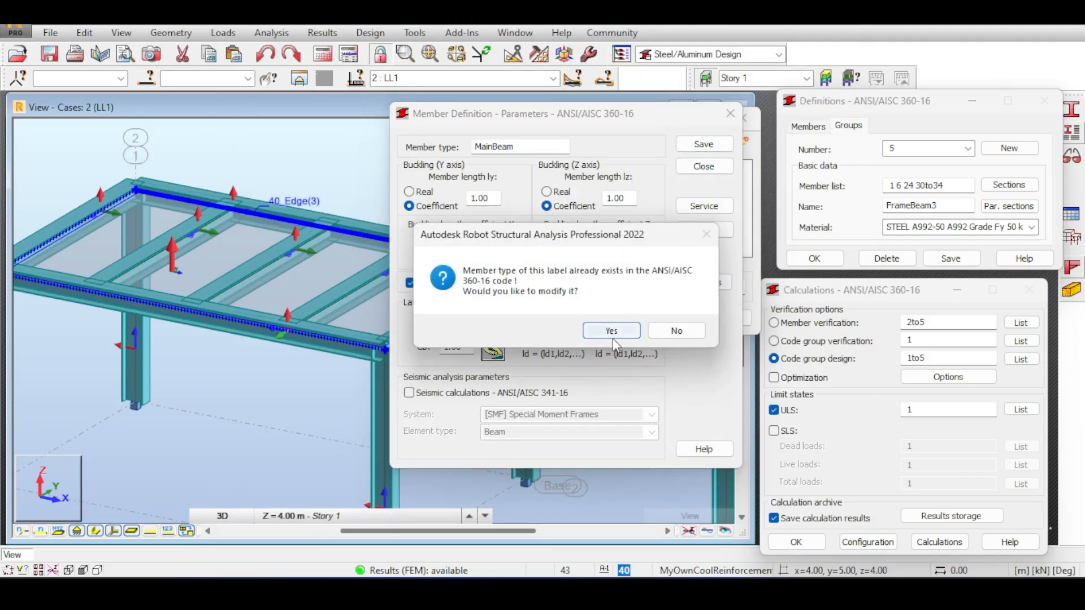
{"action": "left_click", "coordinate": [610, 329]}
{"action": "left_click", "coordinate": [703, 166]}
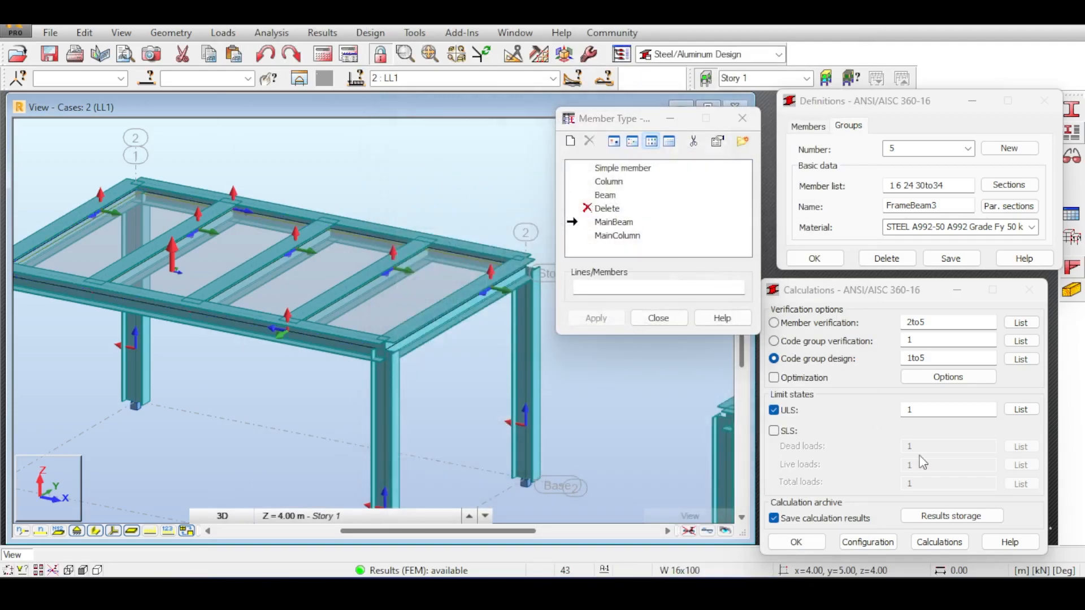
Rerun the code group design for groups 1to5 and examine the W 8x28 results of FrameBeam2
{"action": "left_click", "coordinate": [960, 547]}
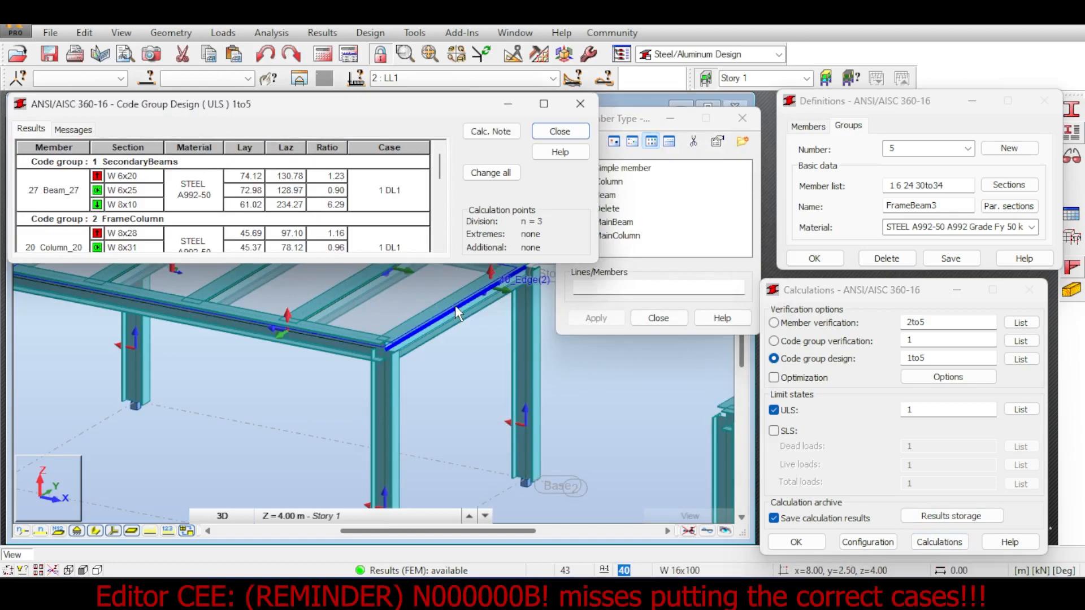
{"action": "scroll", "coordinate": [173, 192], "scroll_direction": "down", "scroll_amount": 4}
{"action": "scroll", "coordinate": [153, 223], "scroll_direction": "up", "scroll_amount": 1}
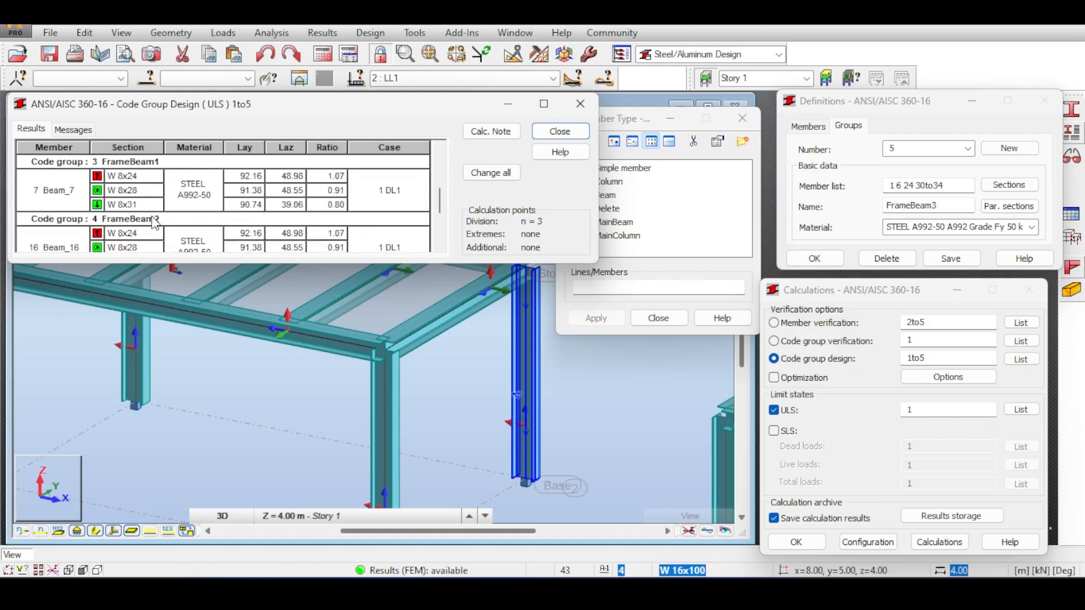
{"action": "scroll", "coordinate": [154, 222], "scroll_direction": "down", "scroll_amount": 1}
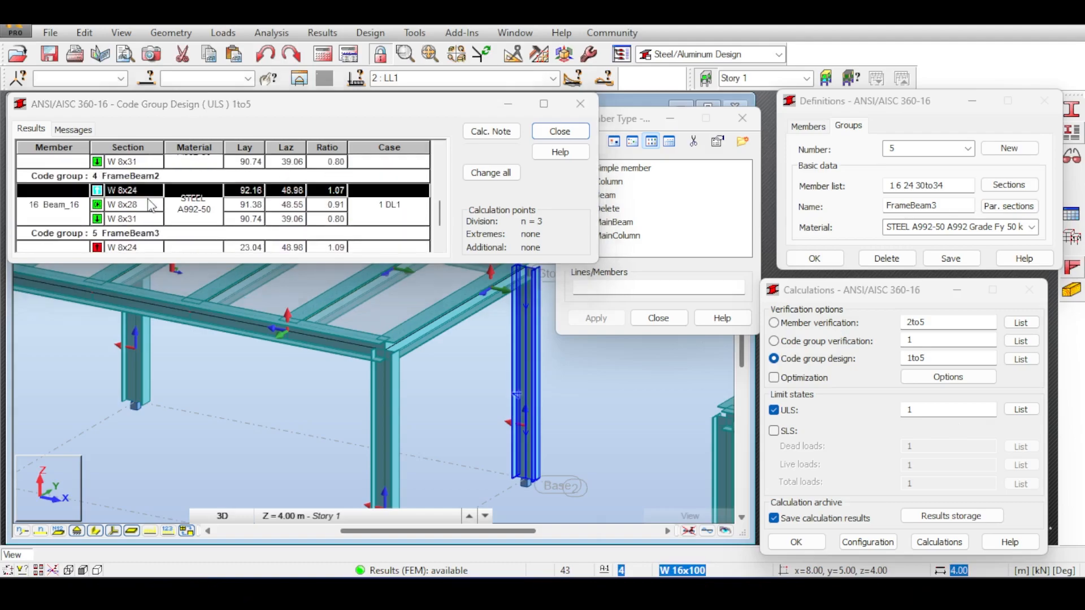
{"action": "double_click", "coordinate": [152, 204]}
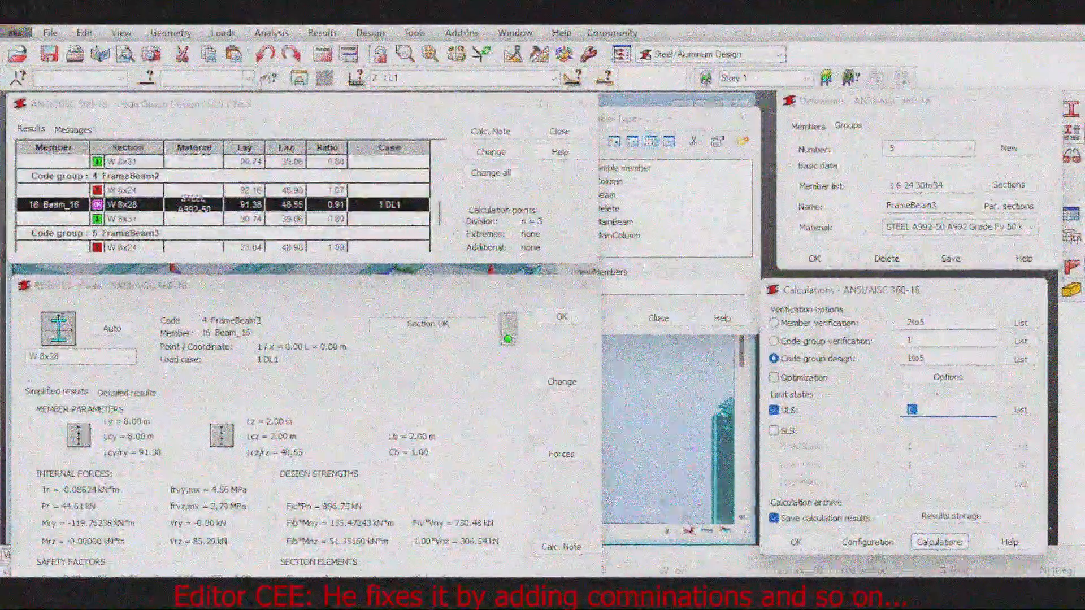
Define a load combination of 1.20 times DL1 plus 1.60 times LL1 and recalculate the structure
{"action": "left_click", "coordinate": [223, 32]}
{"action": "left_click", "coordinate": [279, 99]}
{"action": "left_click", "coordinate": [497, 354]}
{"action": "left_click", "coordinate": [809, 241]}
{"action": "left_click", "coordinate": [953, 417]}
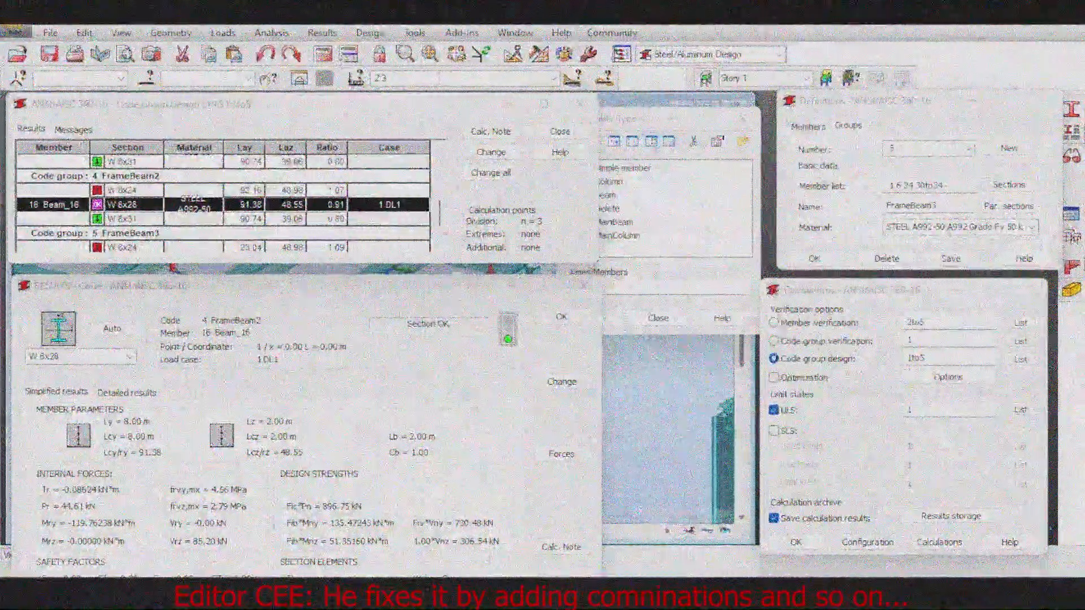
{"action": "left_click", "coordinate": [323, 54]}
Set the load cases of the ULS limit state to all
{"action": "left_click", "coordinate": [1021, 410]}
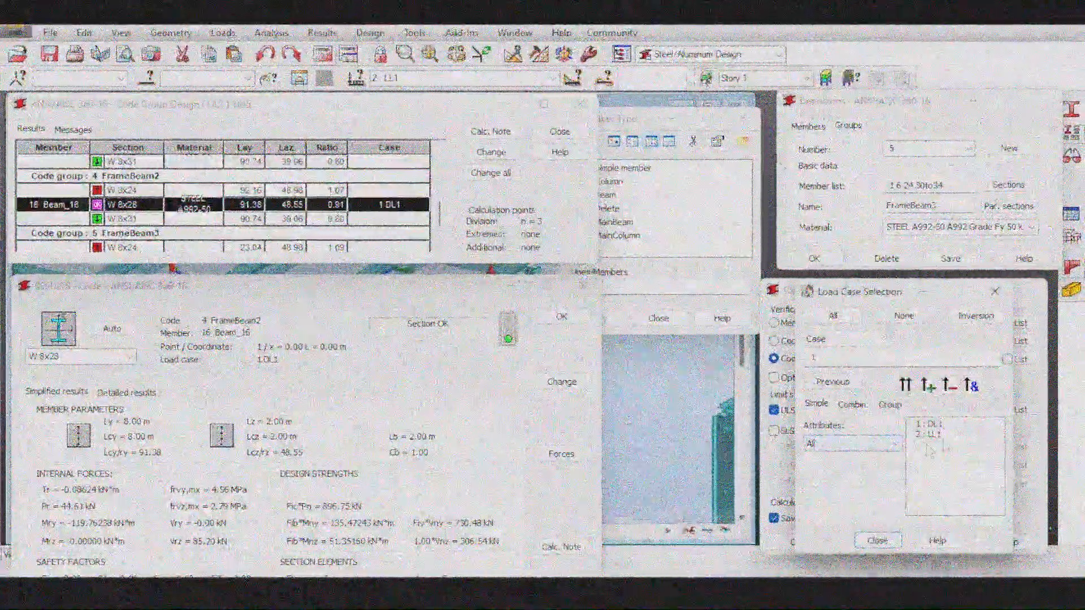
{"action": "left_click", "coordinate": [877, 541]}
{"action": "left_click", "coordinate": [1021, 410]}
{"action": "left_click", "coordinate": [833, 316]}
{"action": "left_click", "coordinate": [877, 541]}
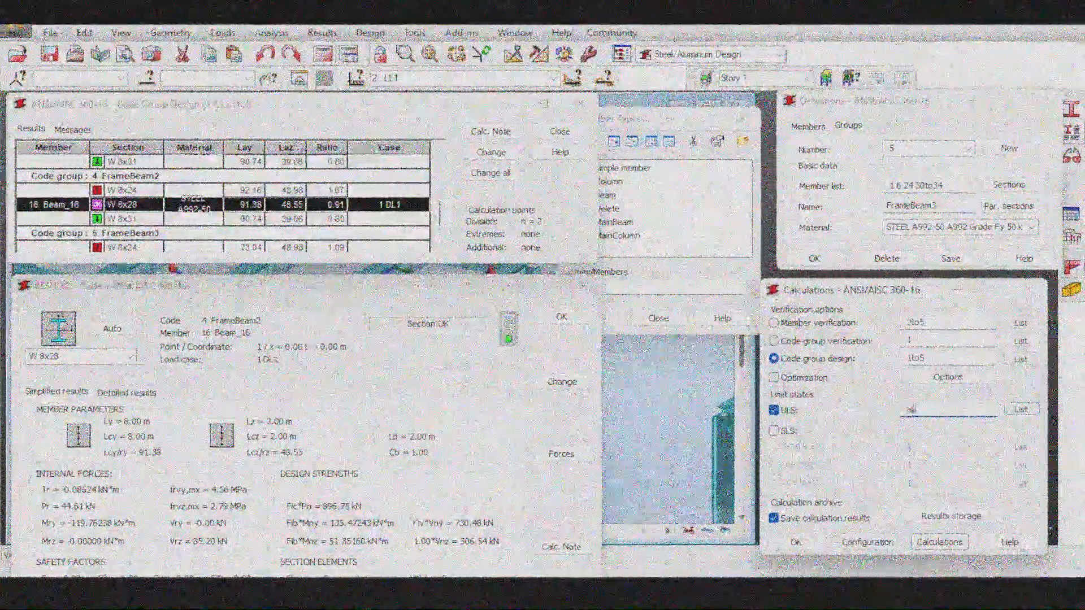
Rerun the code group design, check FrameBeam1's W 8x48 results and governing combination, and close the member type list
{"action": "left_click", "coordinate": [939, 543]}
{"action": "scroll", "coordinate": [238, 226], "scroll_direction": "down", "scroll_amount": 2}
{"action": "left_click", "coordinate": [167, 256]}
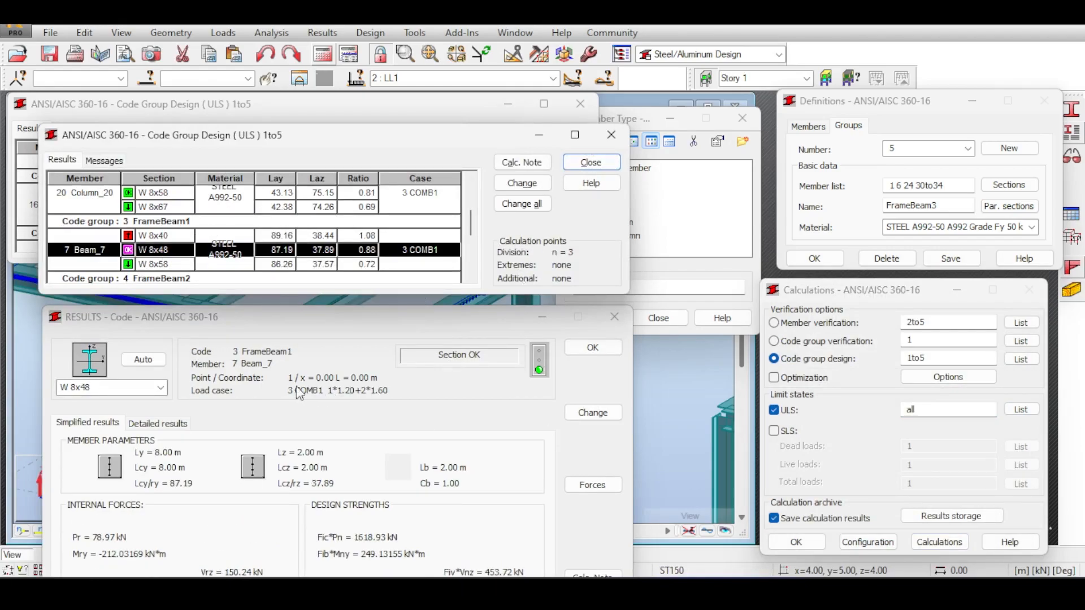
{"action": "left_click", "coordinate": [368, 400]}
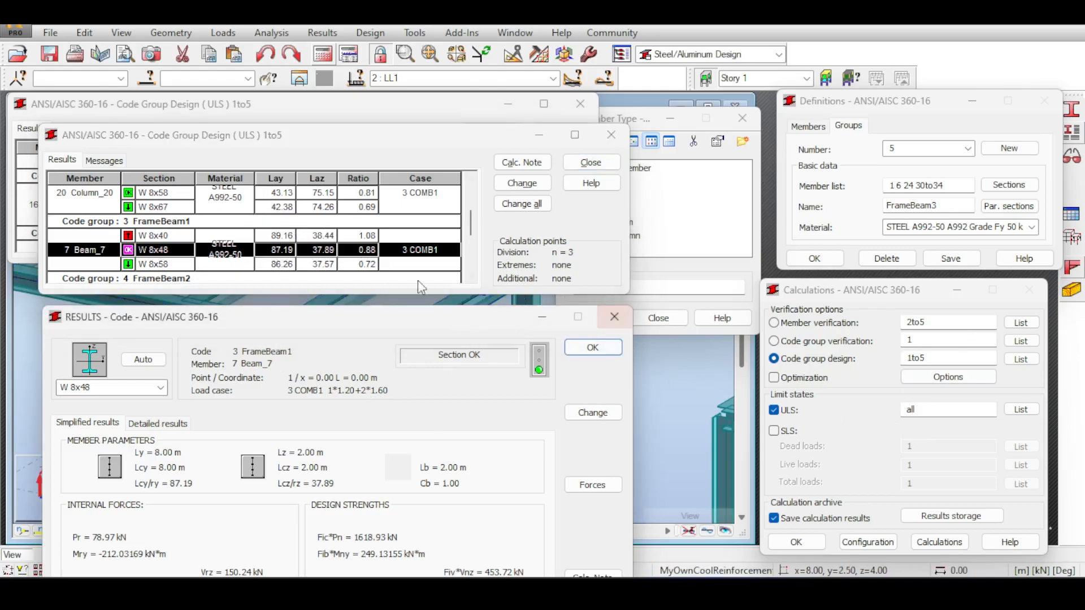
{"action": "left_click", "coordinate": [699, 157]}
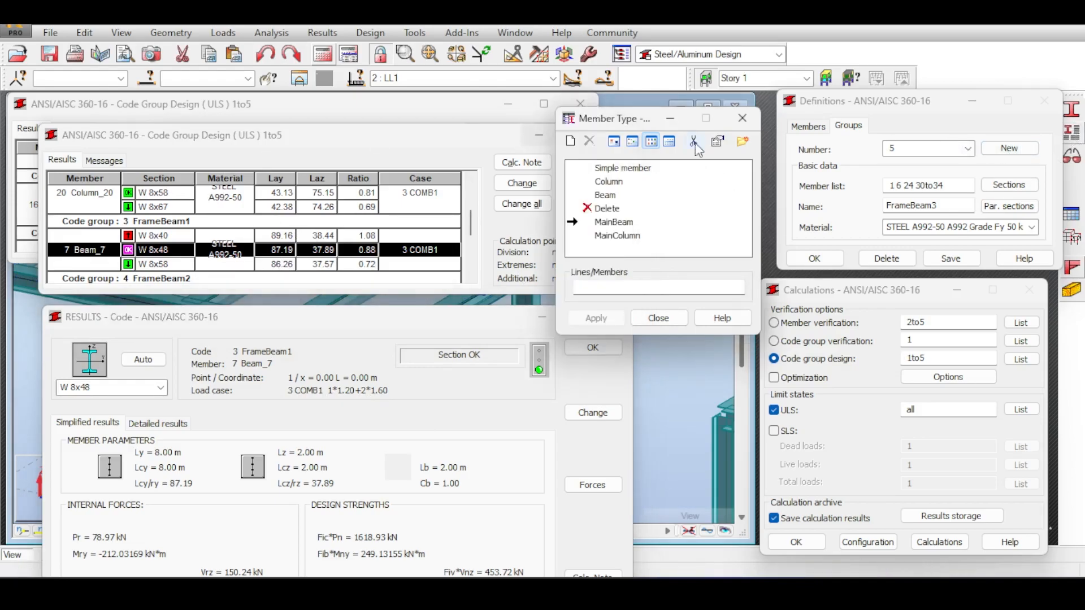
{"action": "left_click", "coordinate": [742, 118]}
Enlarge the design results list and compare the W 8x48 results of FrameBeam1, FrameBeam2 and FrameBeam3
{"action": "scroll", "coordinate": [243, 253], "scroll_direction": "down", "scroll_amount": 3}
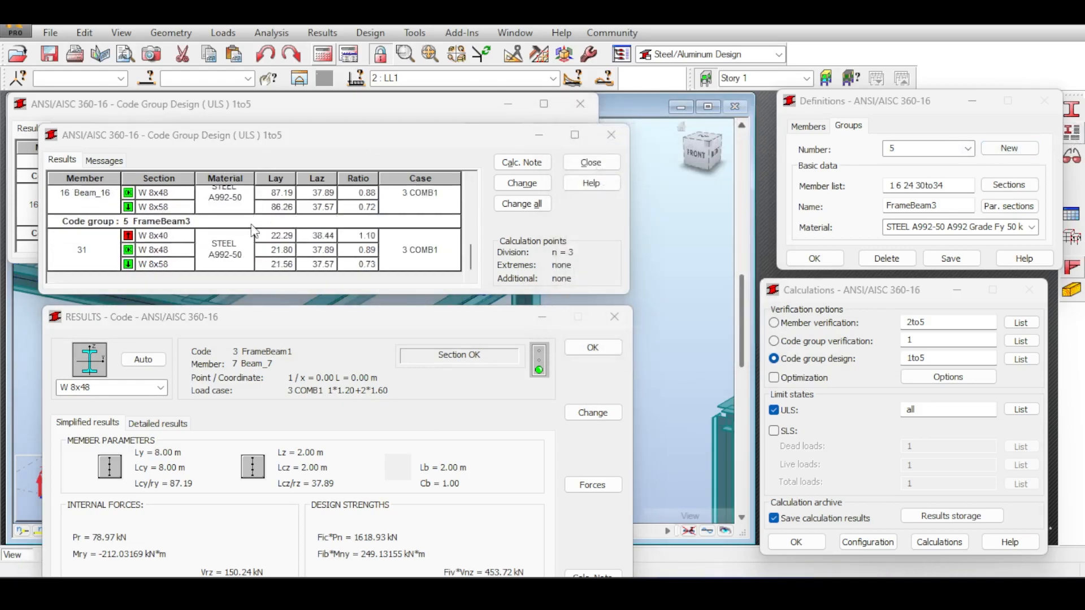
{"action": "left_click_drag", "start_coordinate": [344, 293], "coordinate": [343, 443]}
{"action": "left_click", "coordinate": [157, 351]}
{"action": "left_click", "coordinate": [151, 409]}
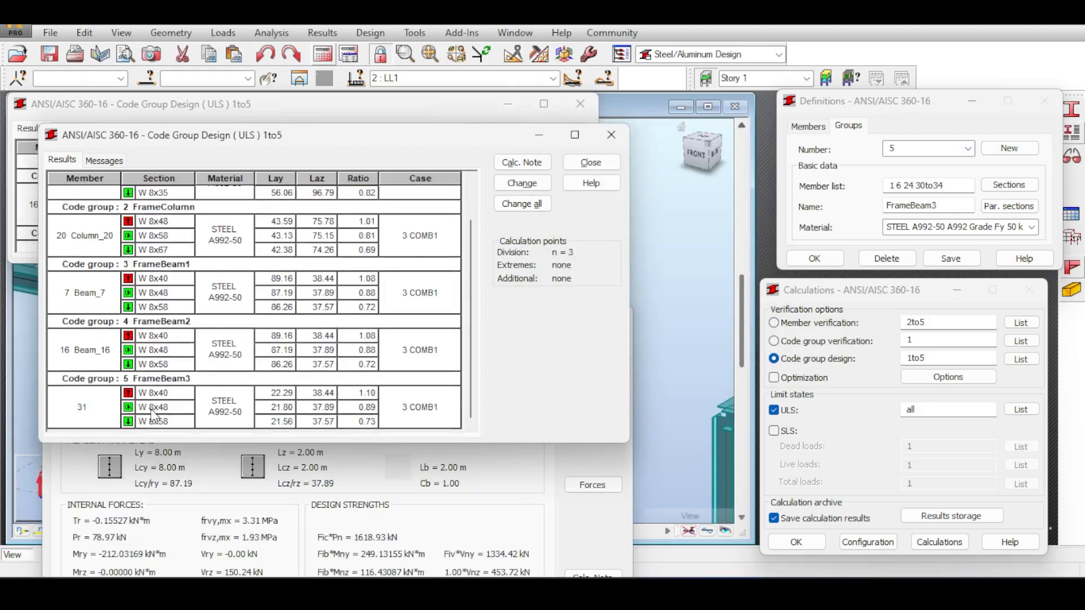
{"action": "left_click", "coordinate": [153, 411]}
{"action": "left_click", "coordinate": [182, 295]}
Place the new design results beside the earlier DL1 results for comparison, and close the FrameBeam1 detailed results
{"action": "left_click_drag", "start_coordinate": [274, 140], "coordinate": [784, 129]}
{"action": "left_click_drag", "start_coordinate": [441, 326], "coordinate": [307, 244]}
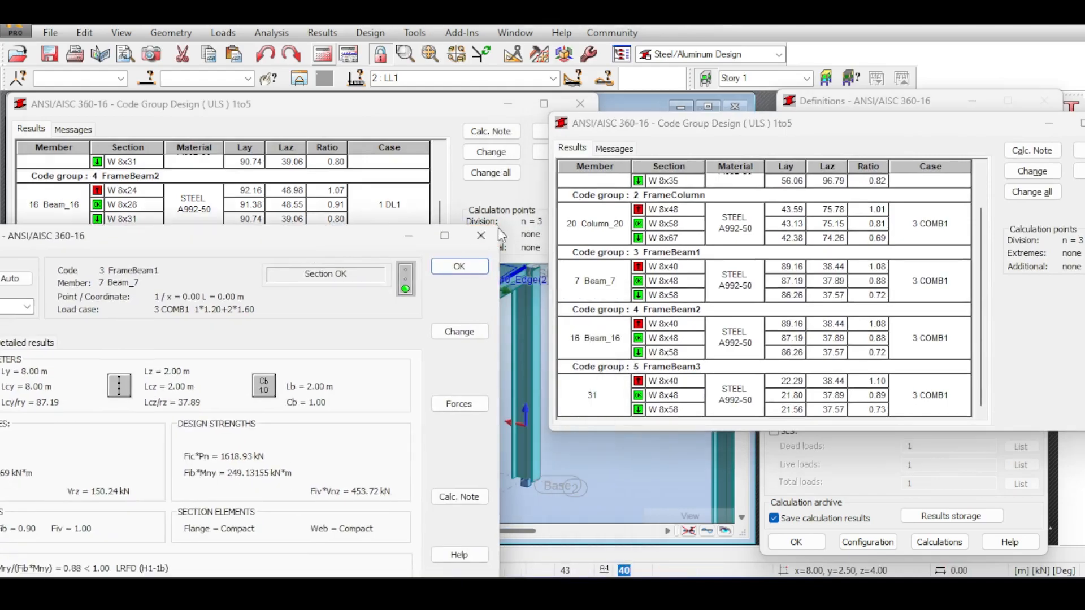
{"action": "left_click", "coordinate": [481, 237]}
{"action": "left_click_drag", "start_coordinate": [650, 123], "coordinate": [194, 107]}
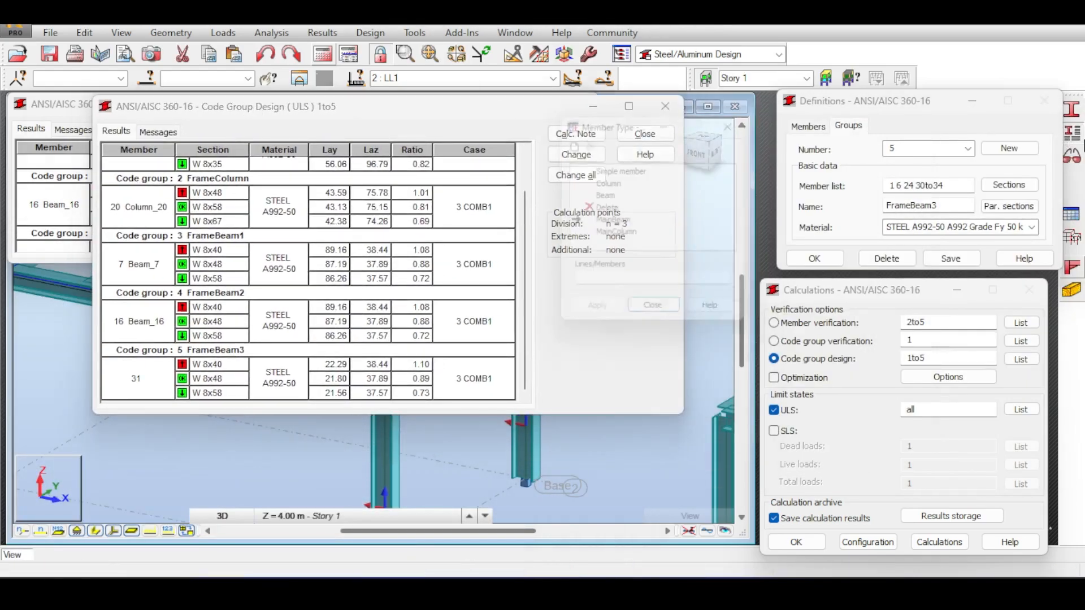
Reopen the member type list and open the MainBeam definition
{"action": "left_click", "coordinate": [1081, 138]}
{"action": "double_click", "coordinate": [600, 220]}
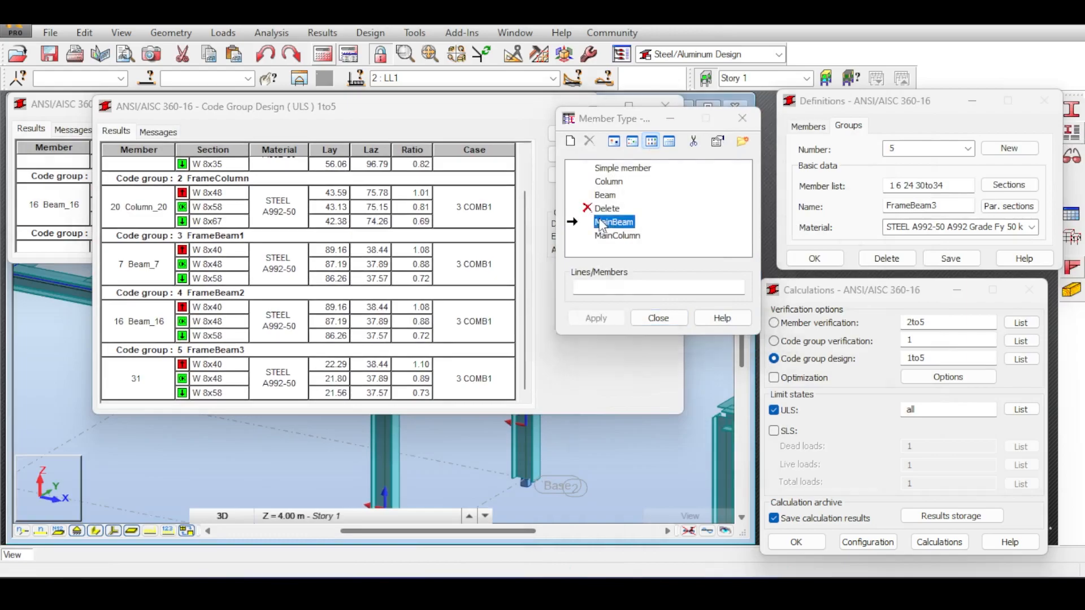